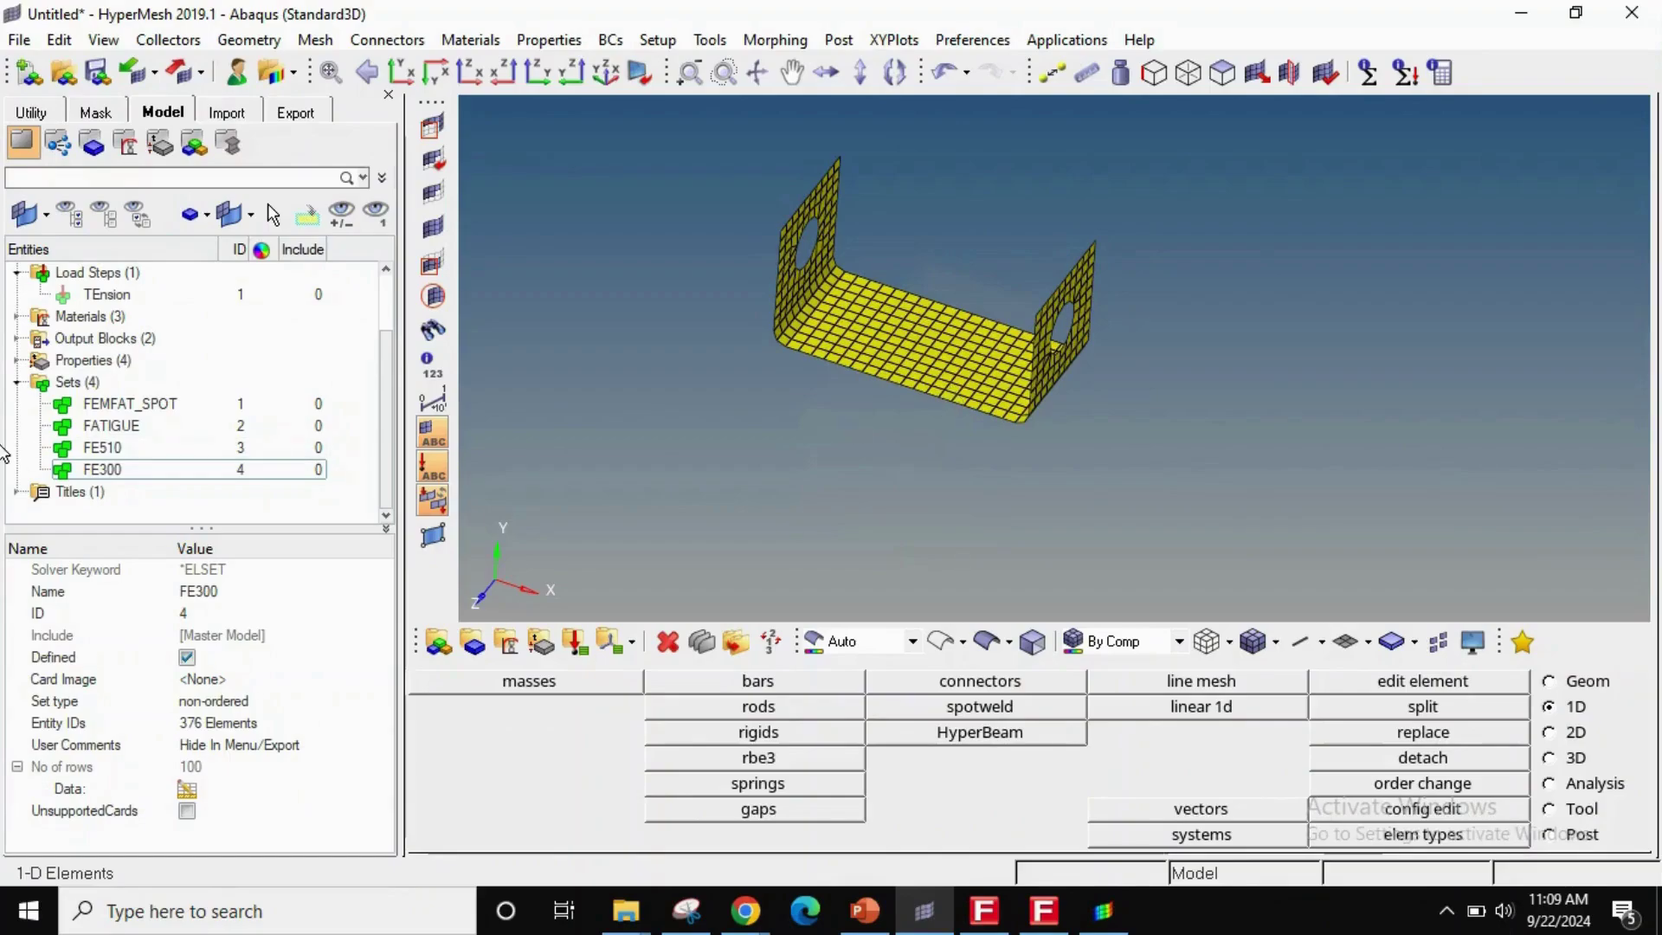
- Hide the P1;sheet1 component to expose the spot weld nuggets on P2;sheet2
{"action": "left_click", "coordinate": [119, 469]}
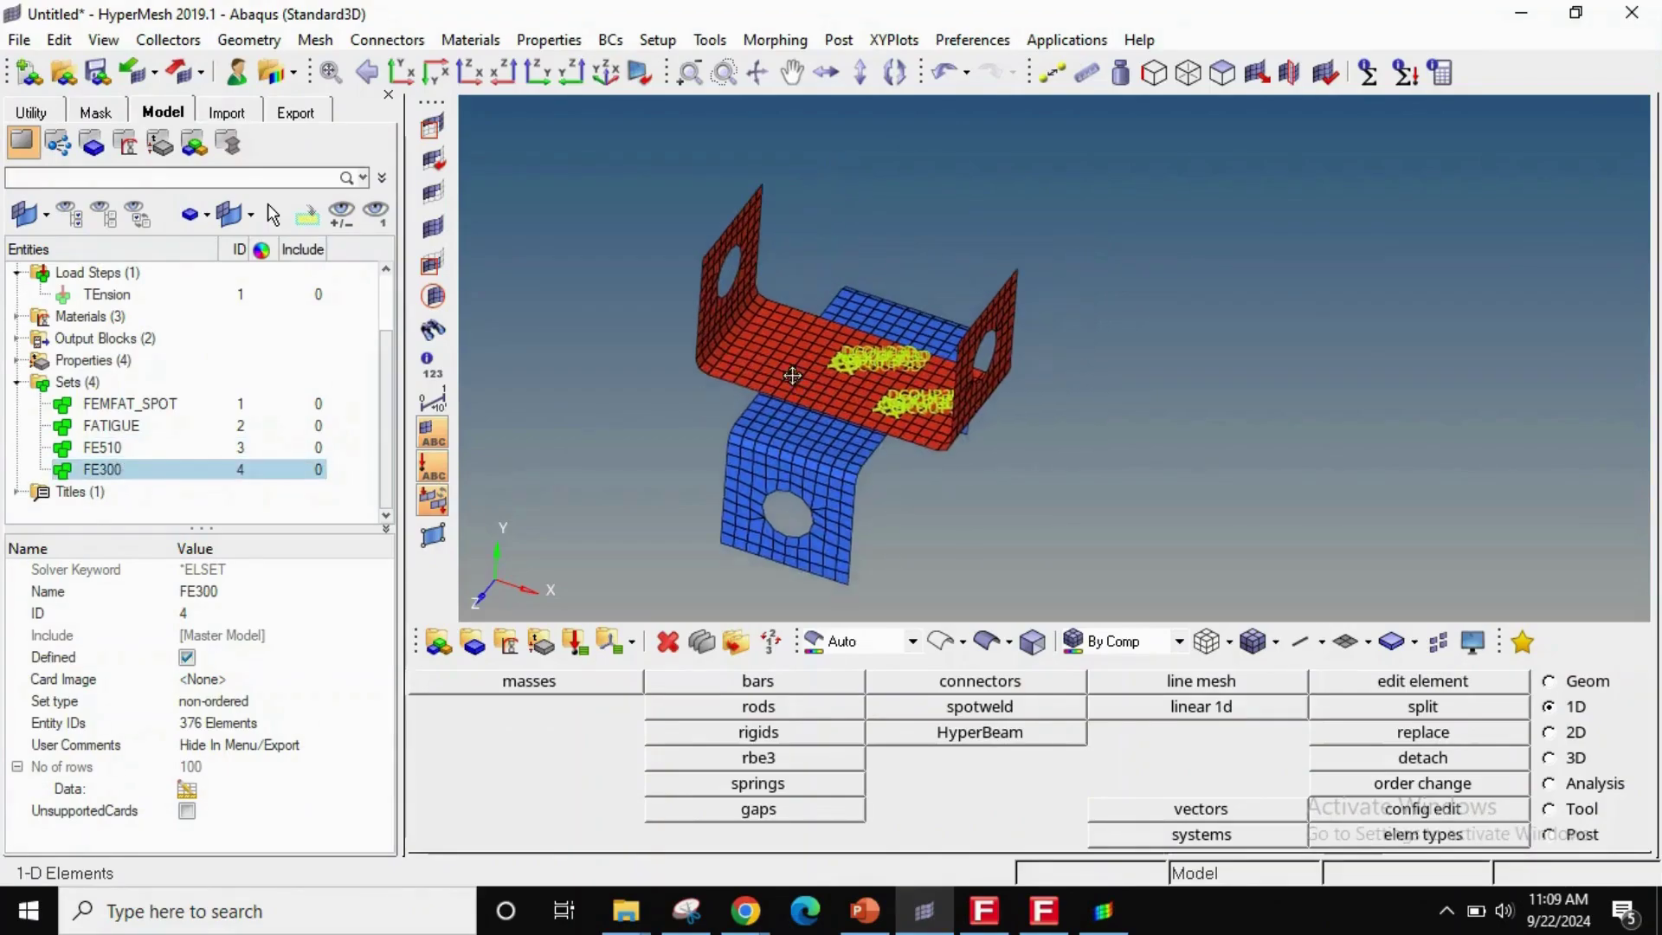
{"action": "scroll", "coordinate": [792, 374], "scroll_direction": "up", "scroll_amount": 3}
{"action": "key", "text": "d"}
{"action": "left_click", "coordinate": [834, 374]}
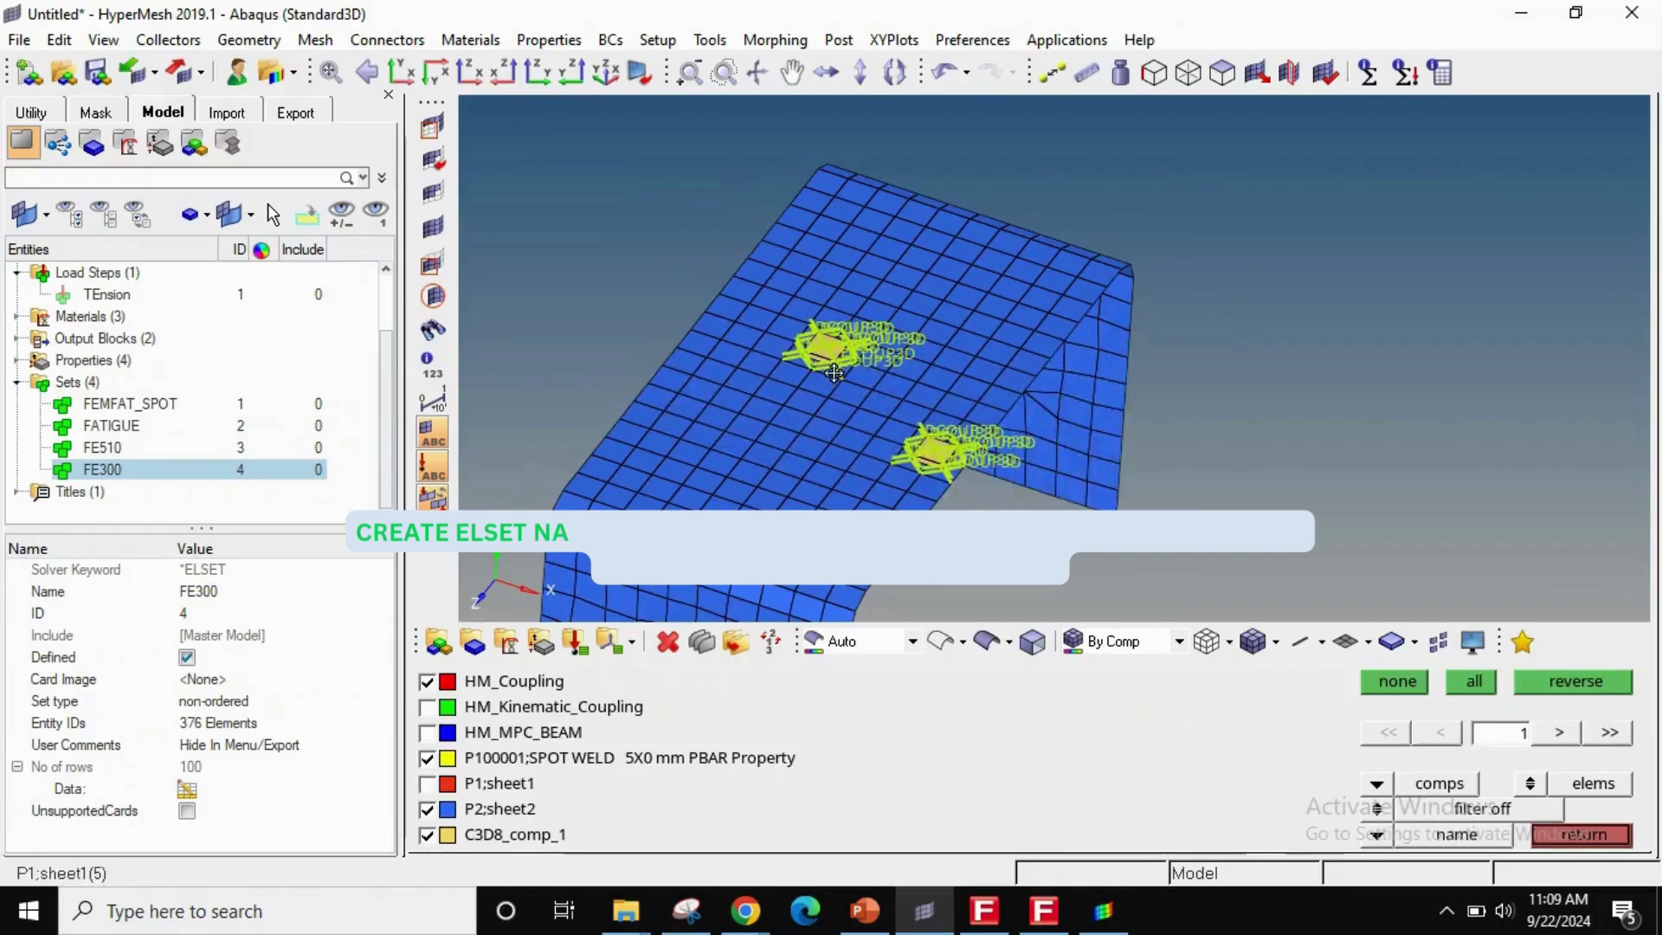
{"action": "right_click_drag", "start_coordinate": [834, 374], "coordinate": [881, 371], "text": "ctrl"}
{"action": "key", "text": "Escape"}
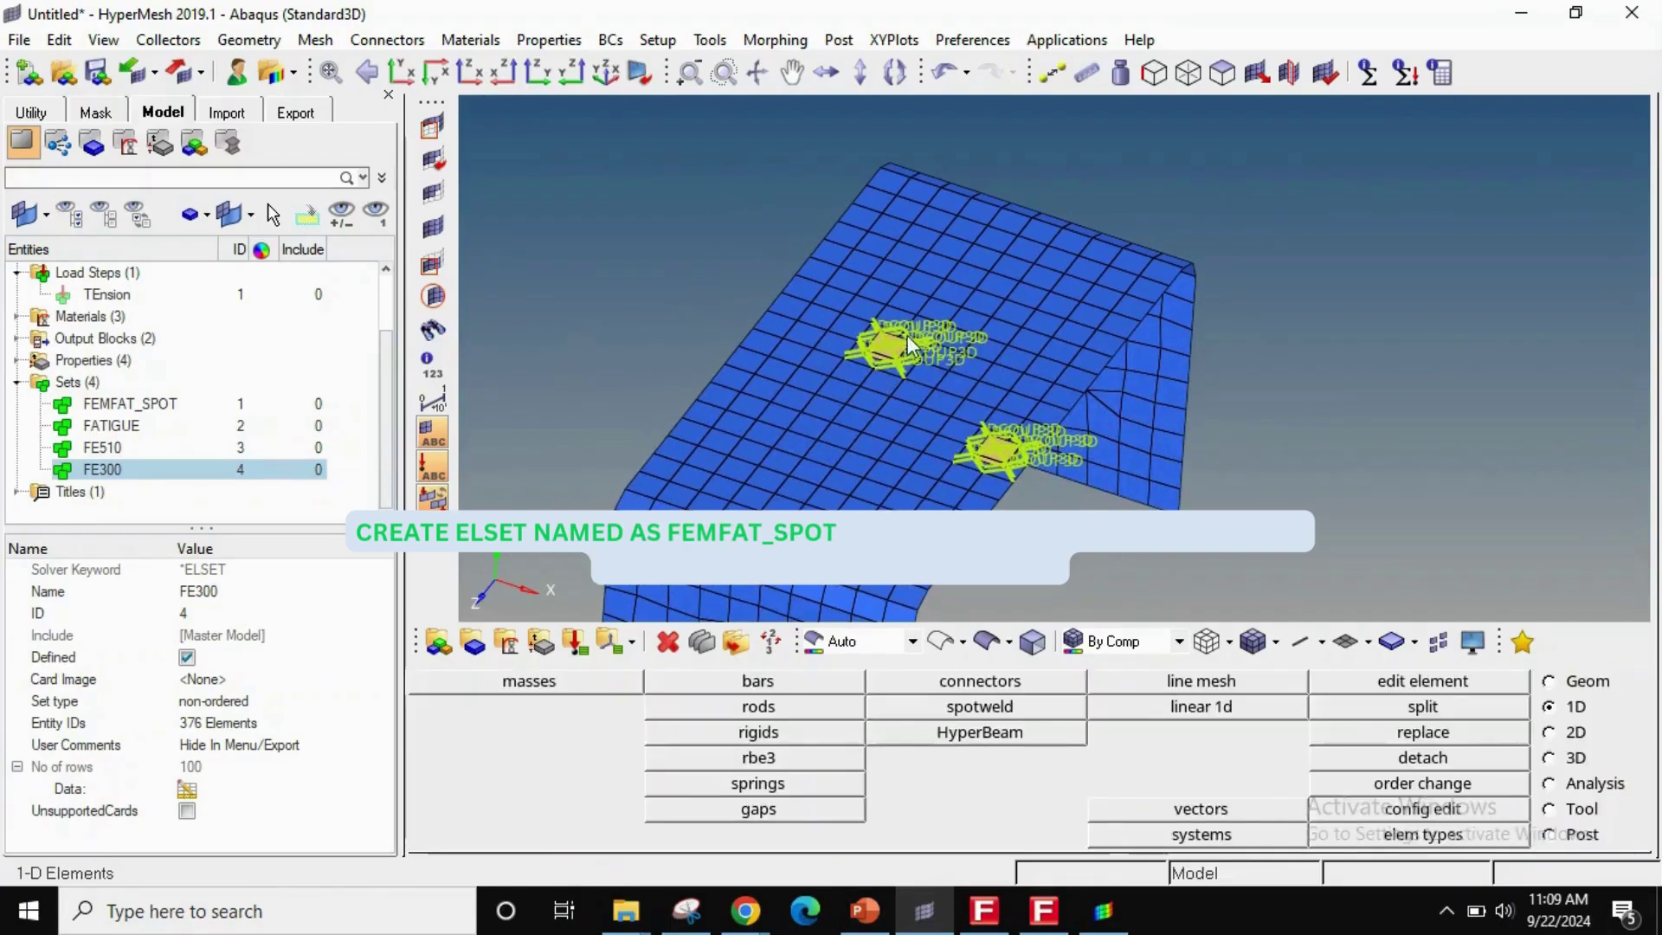
- Isolate the elements of the FEMFAT_SPOT set to examine the spot weld hexa nuggets, and end the isolated view
{"action": "right_click_drag", "start_coordinate": [1023, 396], "coordinate": [997, 369], "text": "ctrl"}
{"action": "scroll", "coordinate": [1016, 372], "scroll_direction": "up", "scroll_amount": 3, "text": "ctrl"}
{"action": "scroll", "coordinate": [1015, 373], "scroll_direction": "down", "scroll_amount": 3, "text": "ctrl"}
{"action": "left_click", "coordinate": [129, 404]}
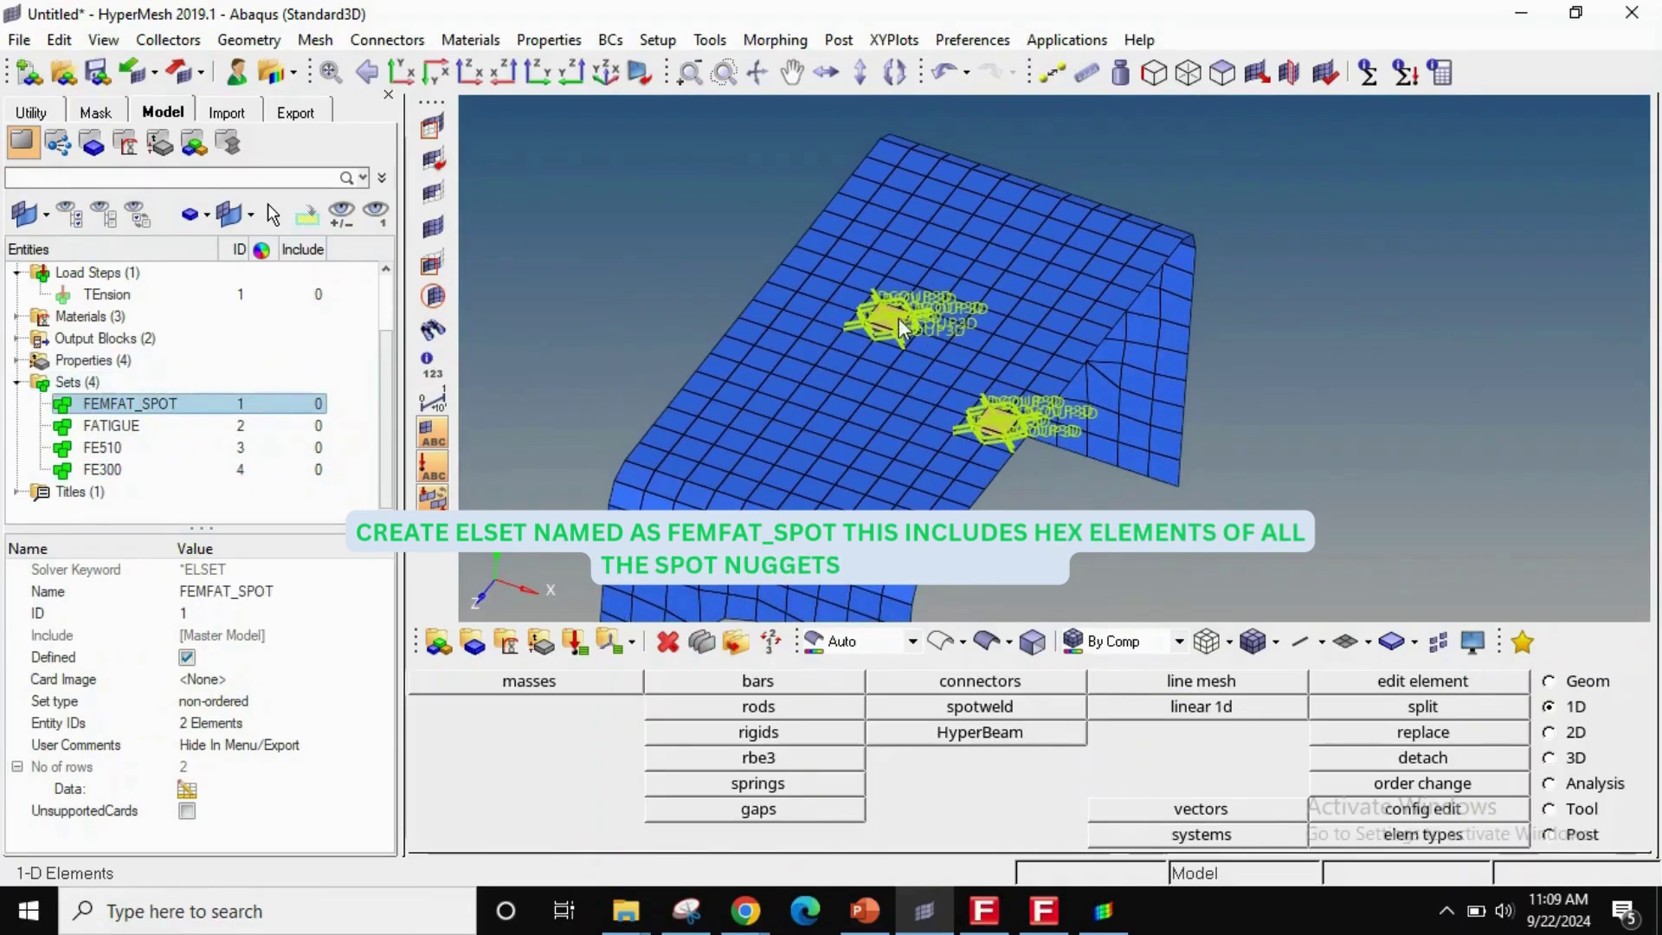
{"action": "key", "text": "i"}
{"action": "right_click_drag", "start_coordinate": [892, 321], "coordinate": [960, 369], "text": "ctrl"}
{"action": "scroll", "coordinate": [958, 370], "scroll_direction": "up", "scroll_amount": 3, "text": "ctrl"}
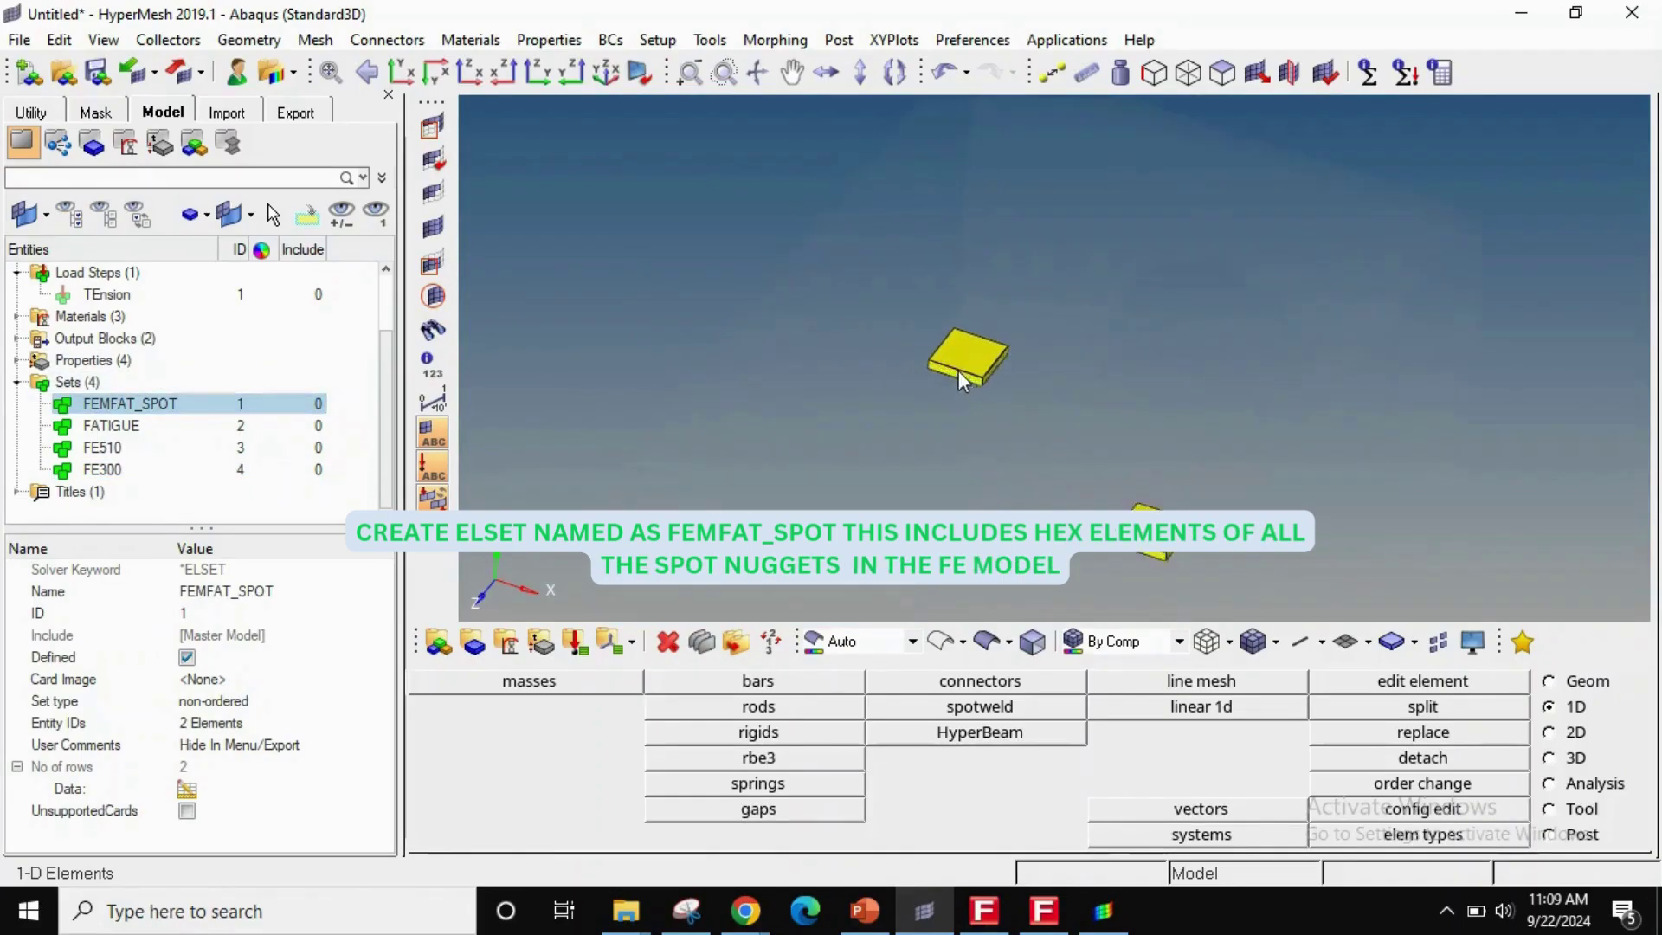
{"action": "scroll", "coordinate": [1091, 433], "scroll_direction": "down", "scroll_amount": 3, "text": "ctrl"}
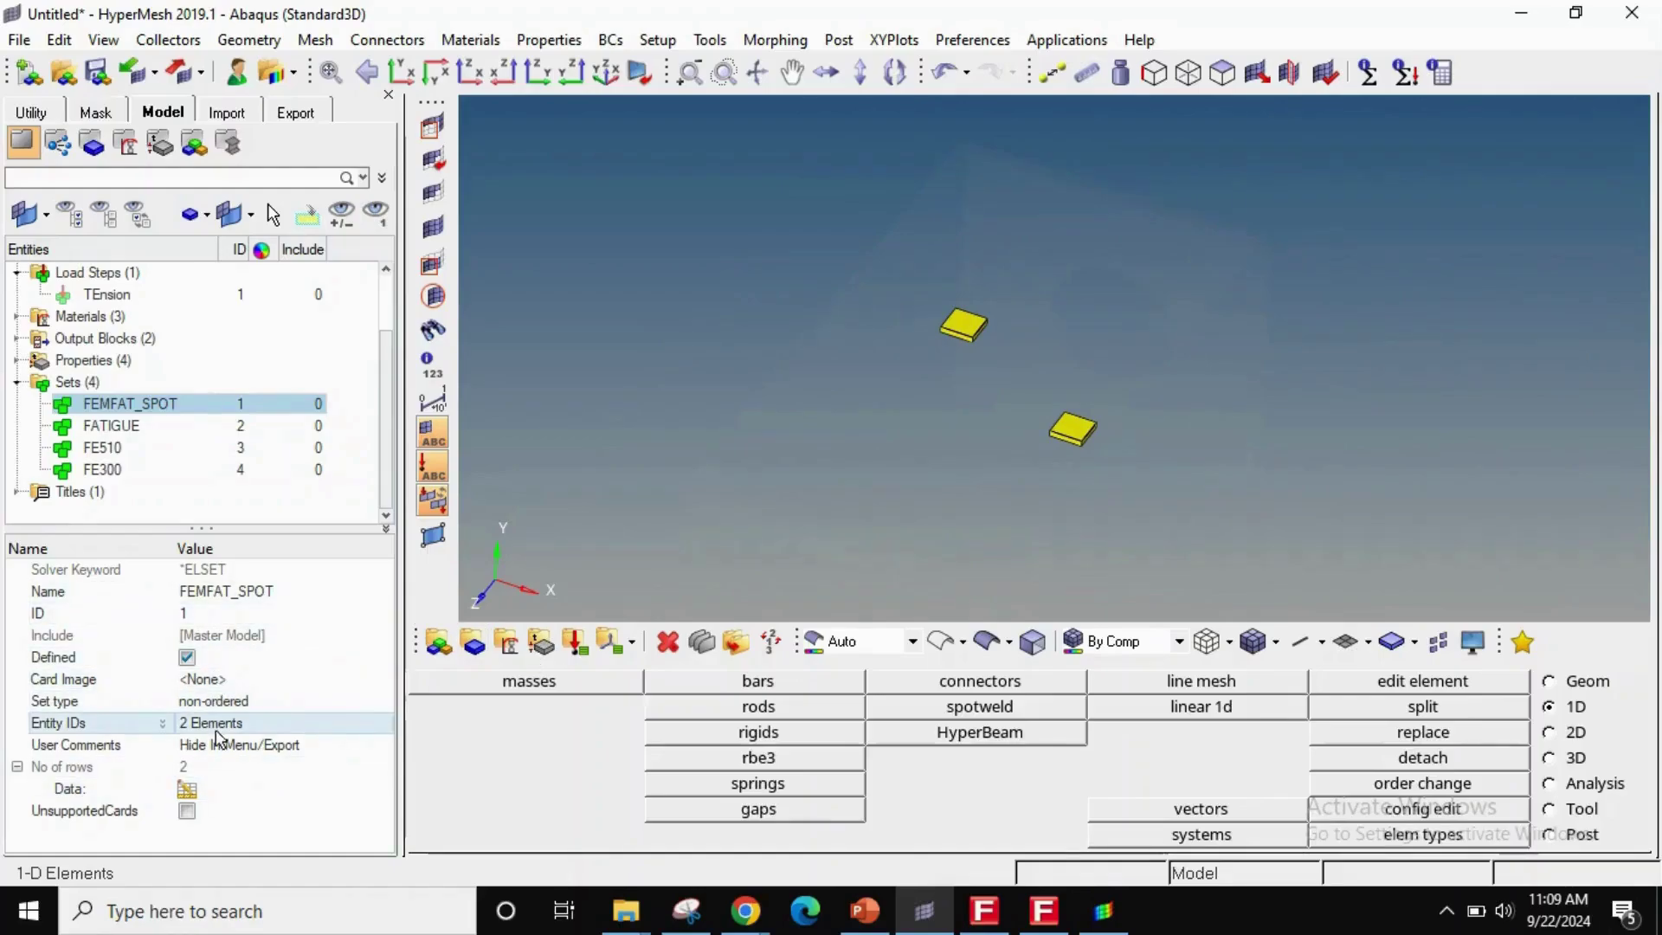
{"action": "key", "text": "Escape"}
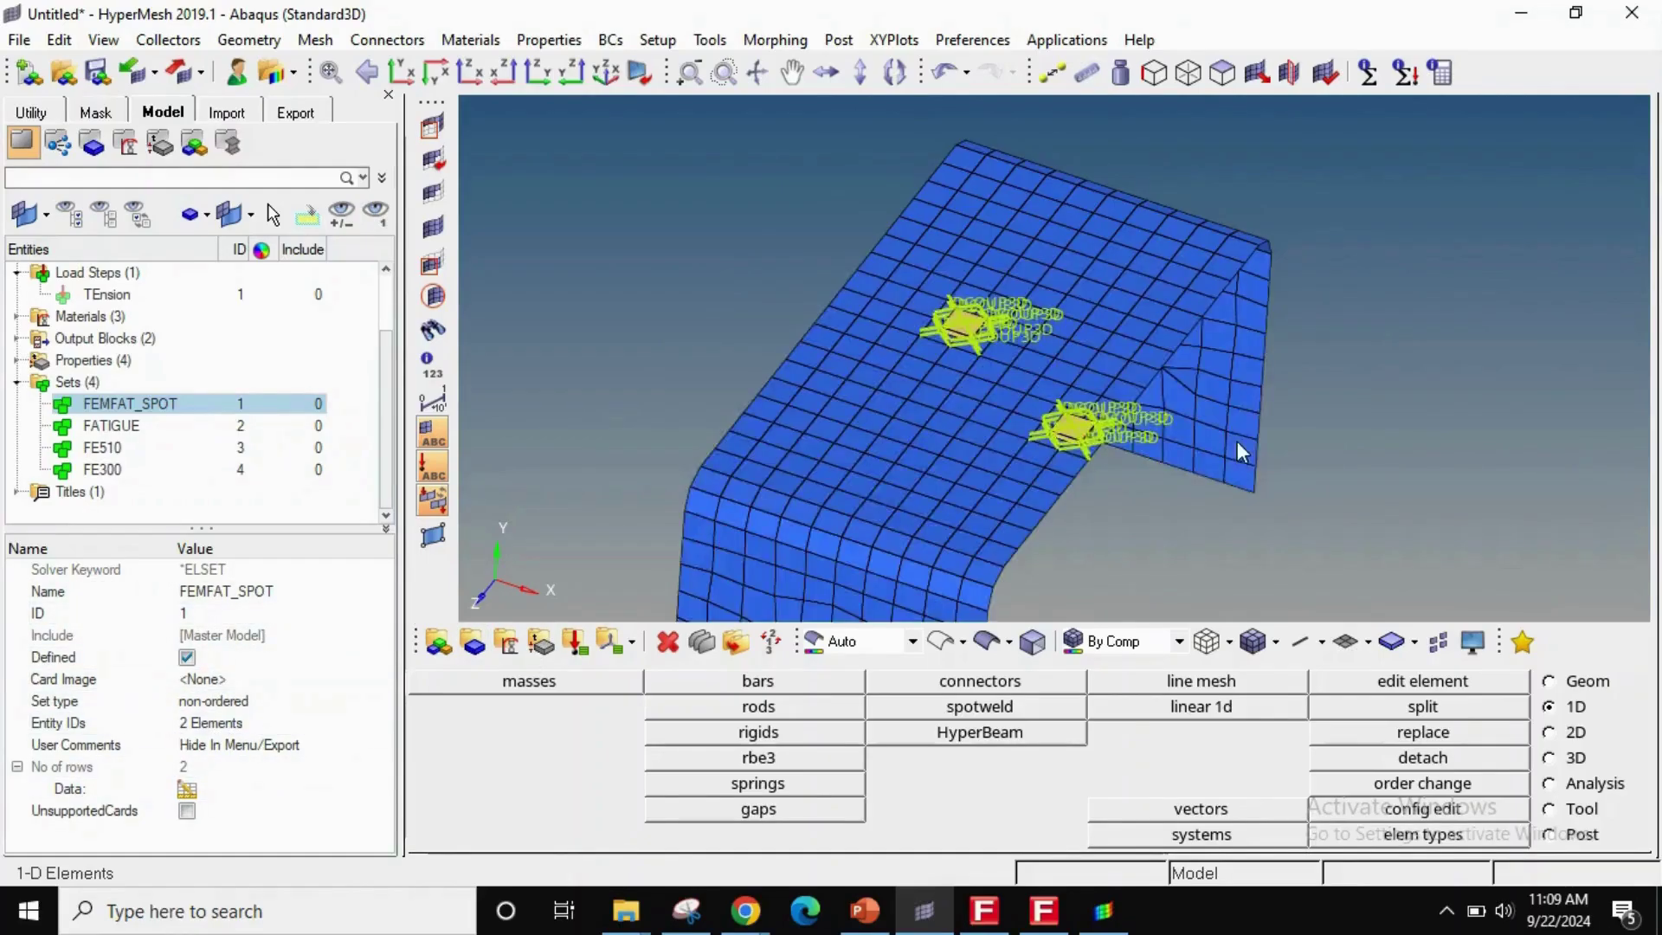
- Review the elements of the FATIGUE set and open the Abaqus solver deck export settings
{"action": "left_click", "coordinate": [111, 425]}
{"action": "scroll", "coordinate": [1073, 416], "scroll_direction": "down", "scroll_amount": 5}
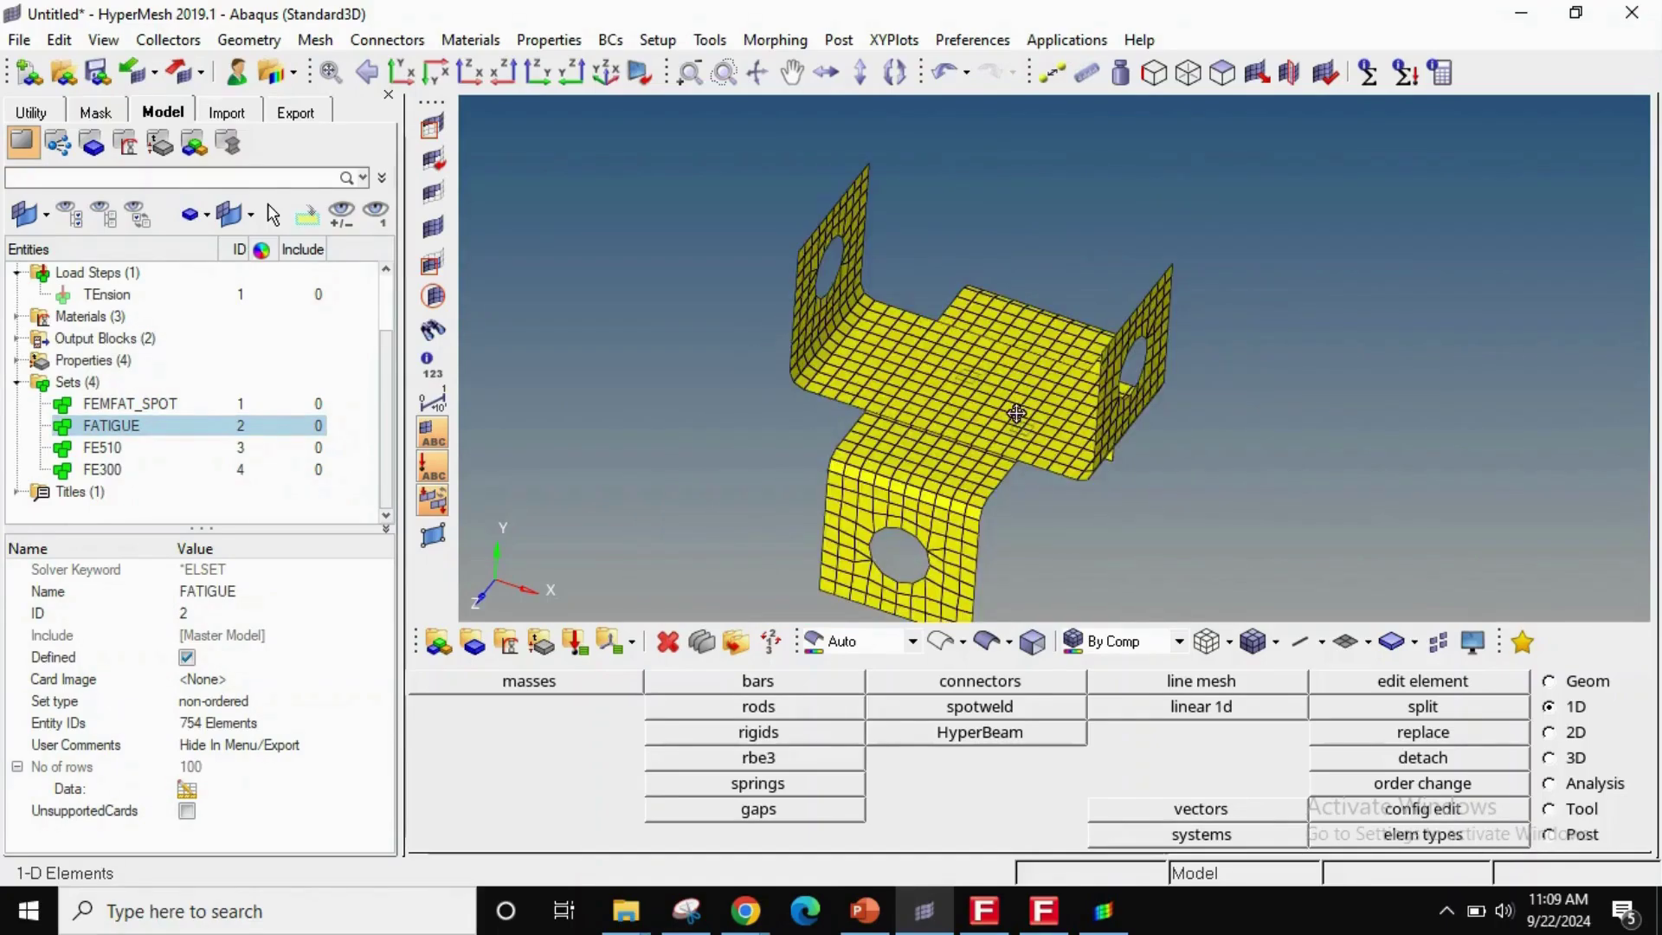
{"action": "scroll", "coordinate": [1024, 419], "scroll_direction": "down", "scroll_amount": 3}
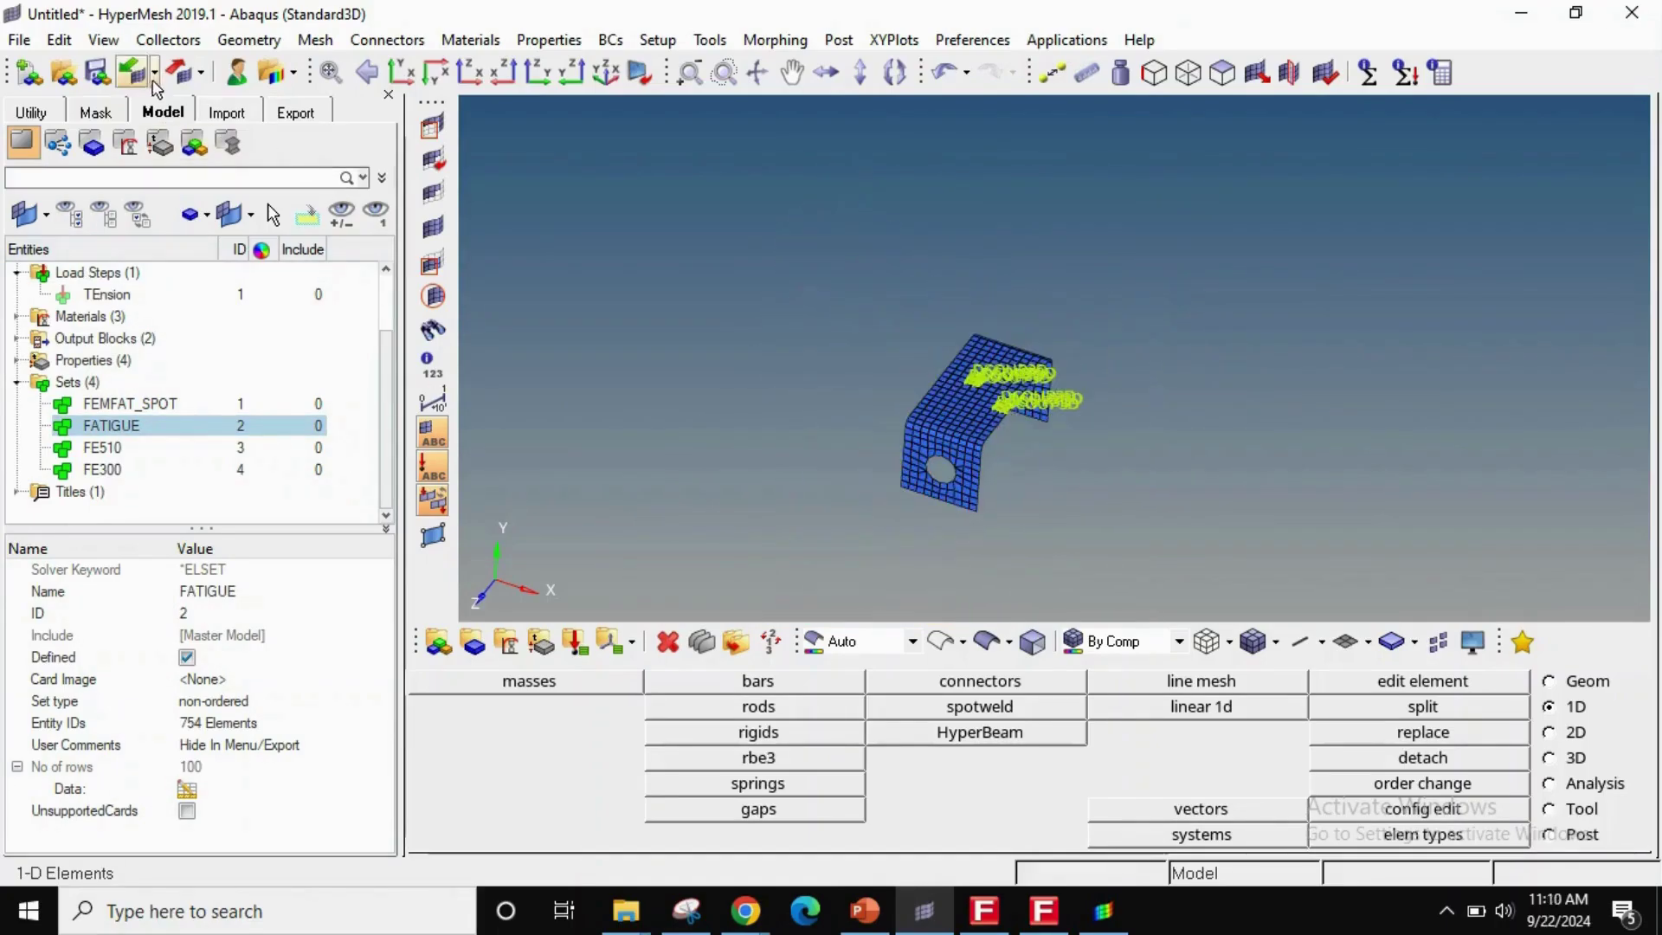
{"action": "left_click", "coordinate": [177, 72]}
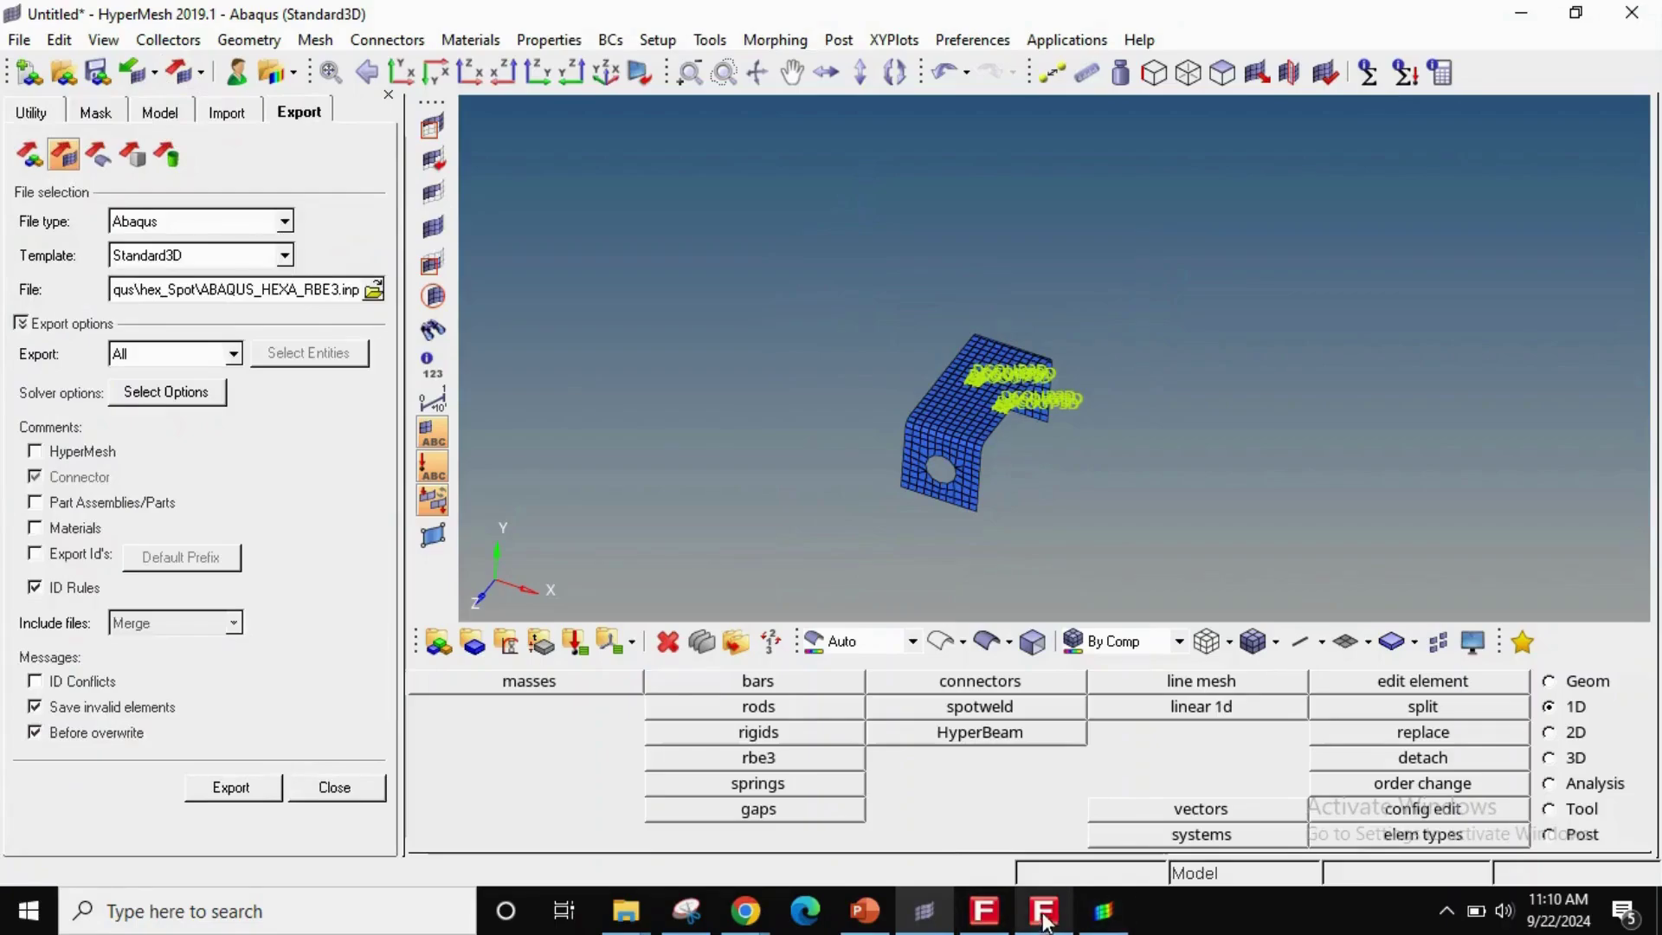
- Switch to FEMFAT and load ABAQUS_HEXA_RBE3.inp from the hex_Spot folder as the ABAQUS INP model
{"action": "mouse_move", "coordinate": [1056, 918]}
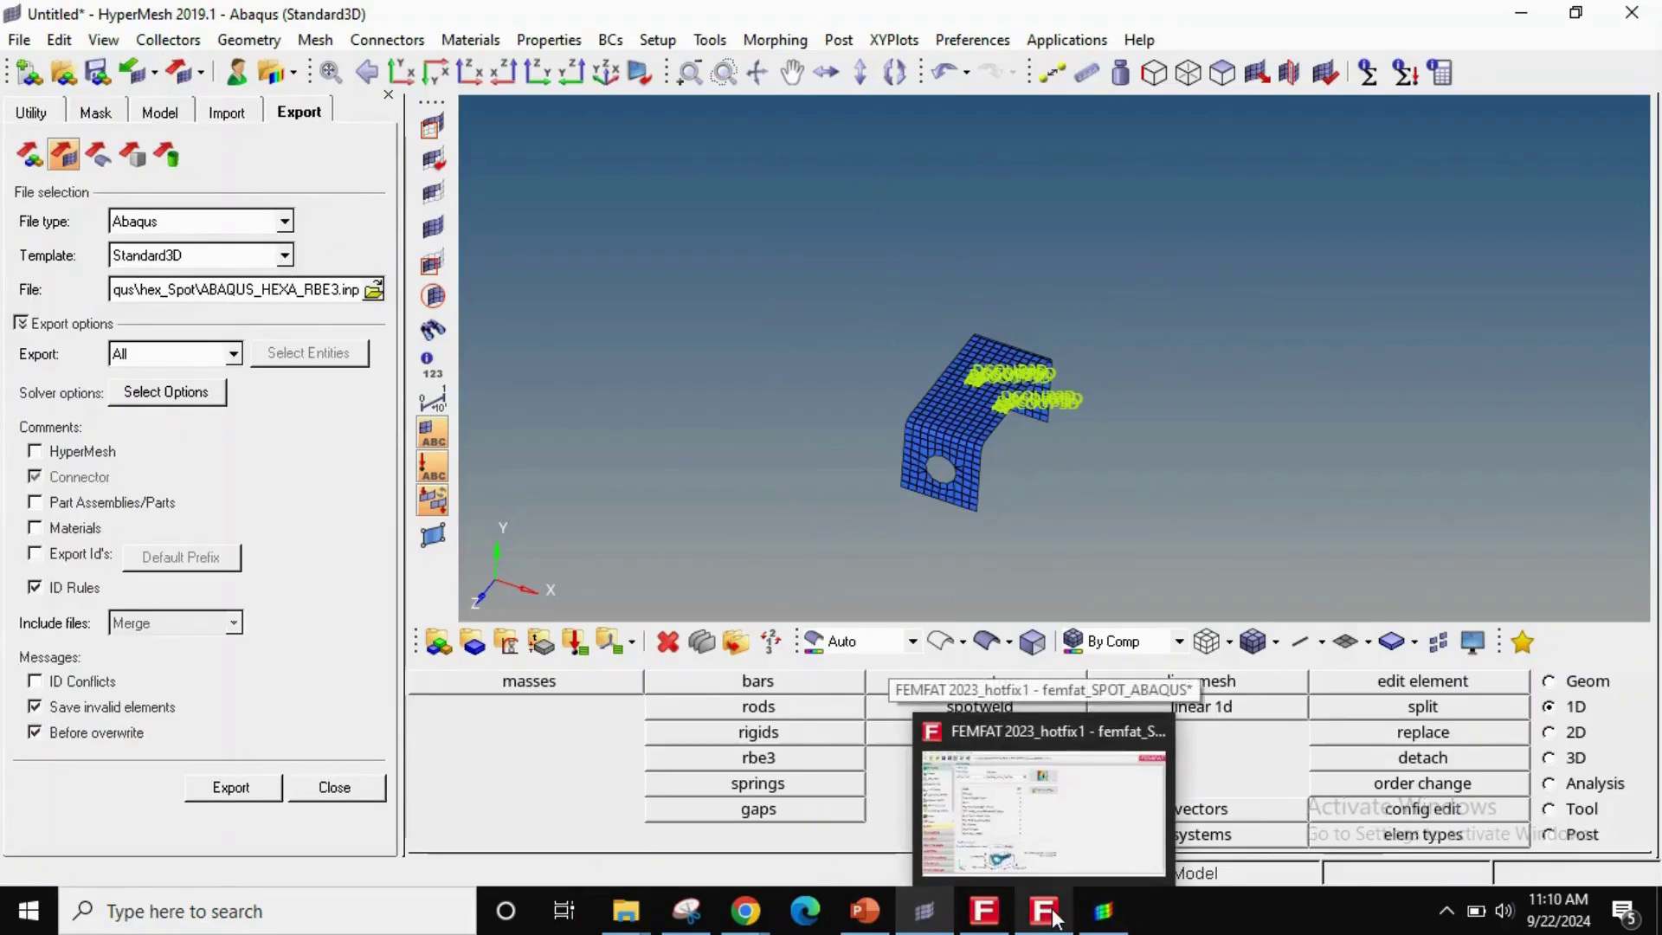
{"action": "left_click", "coordinate": [1050, 916]}
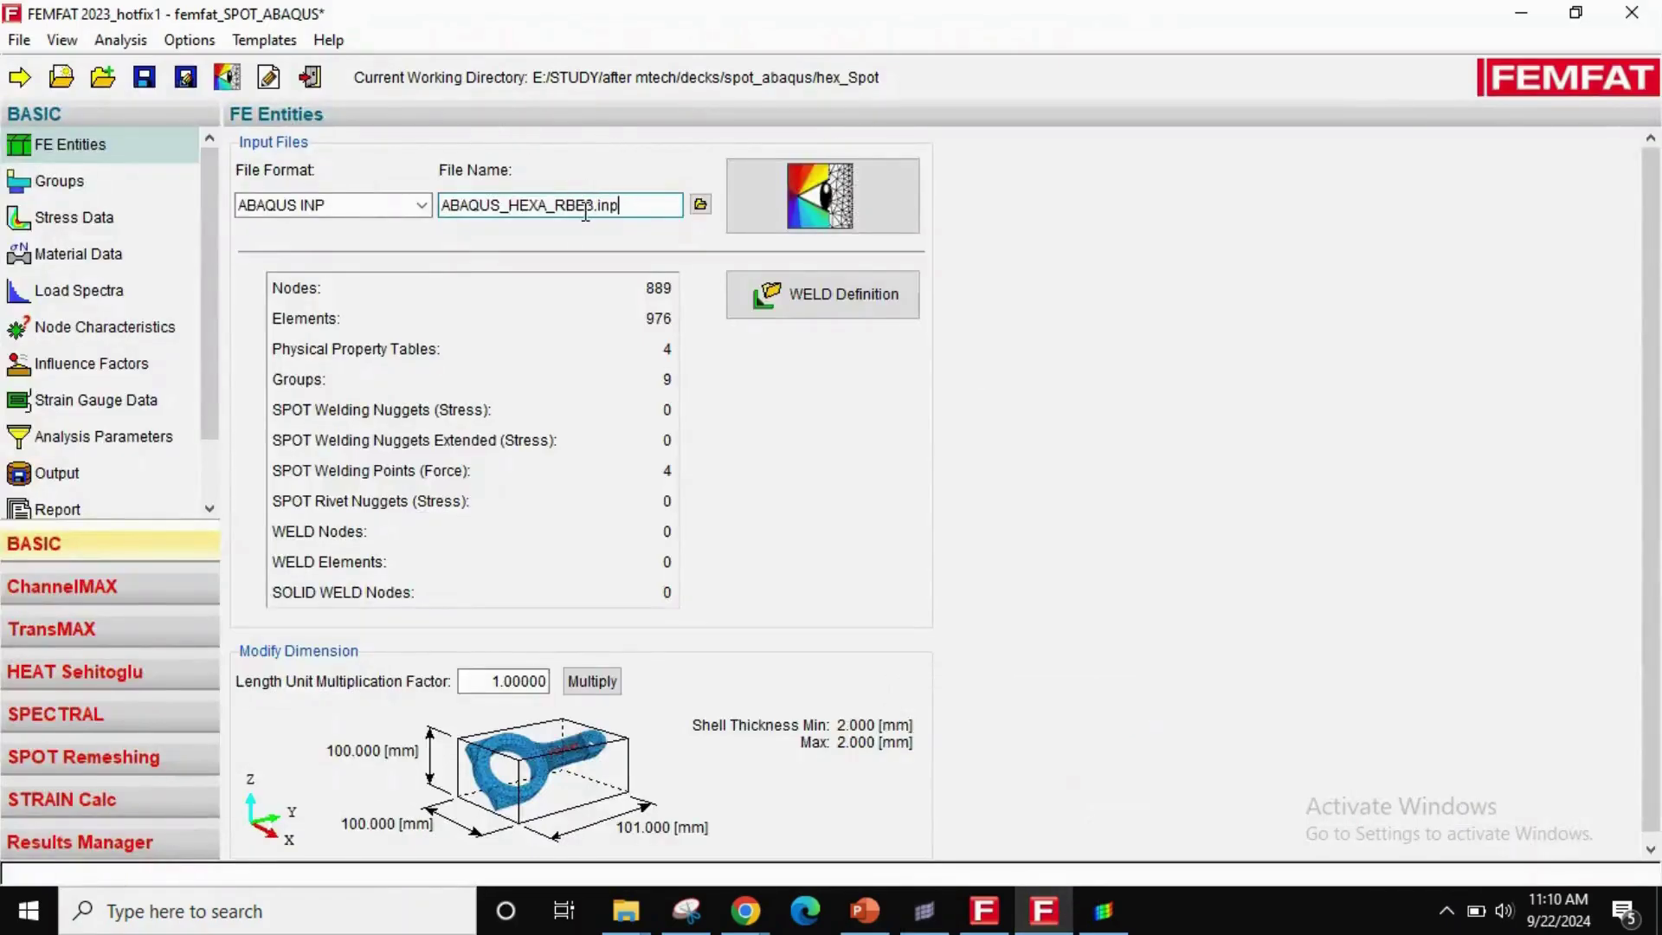
{"action": "left_click", "coordinate": [700, 204]}
{"action": "double_click", "coordinate": [917, 294]}
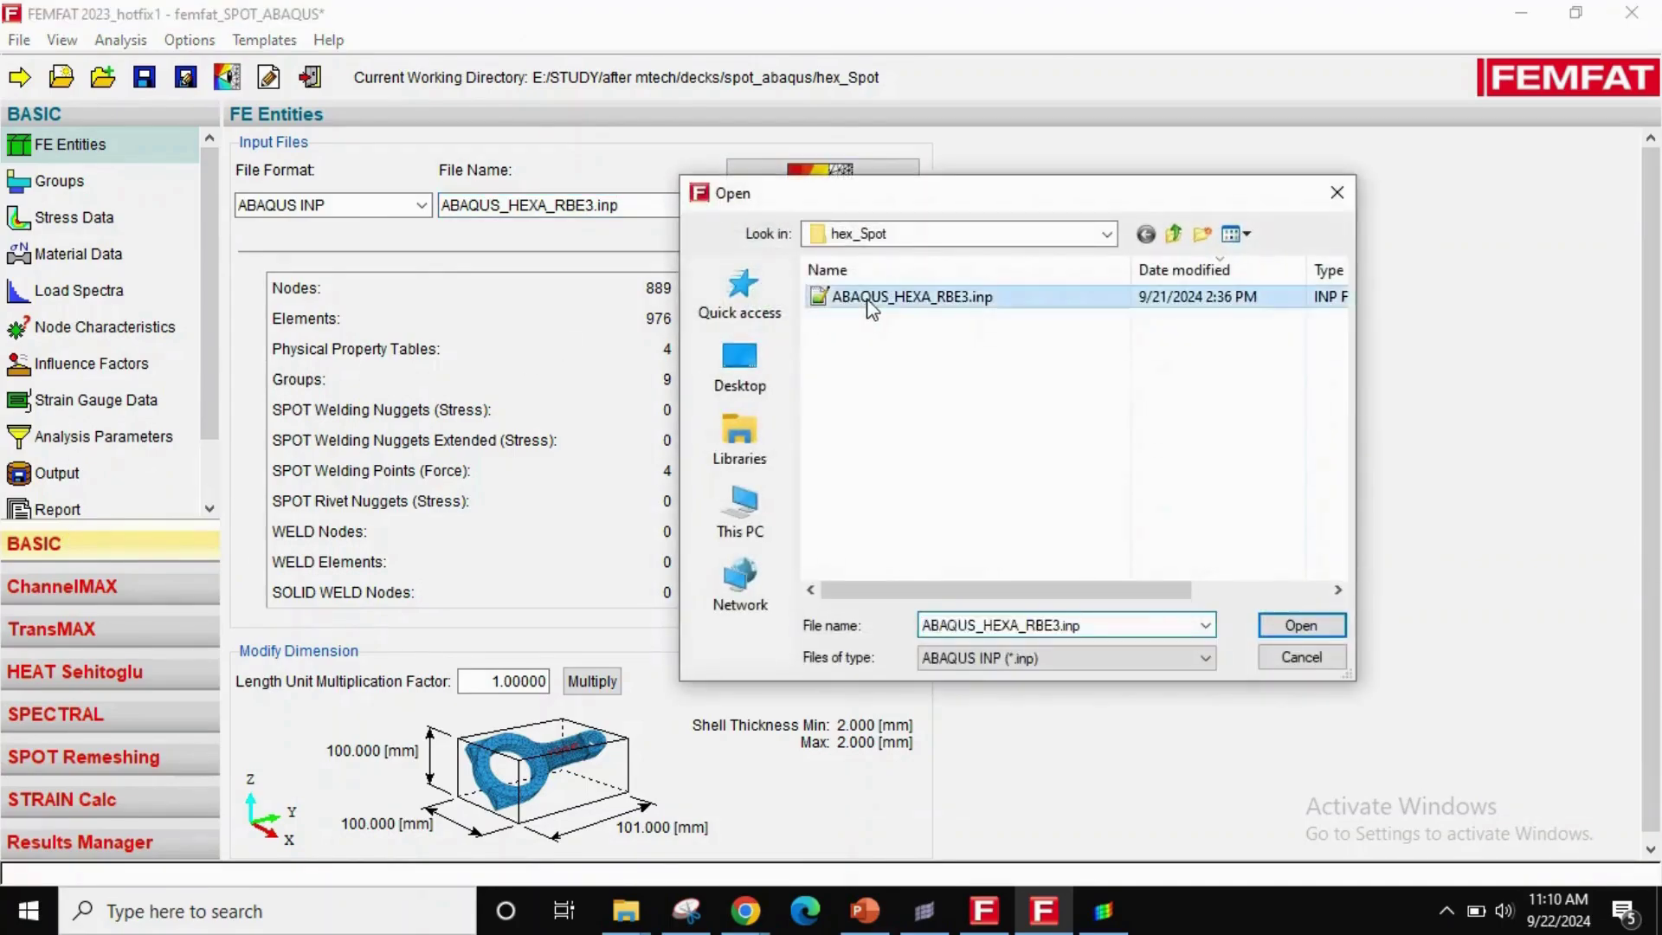
{"action": "left_click", "coordinate": [977, 500]}
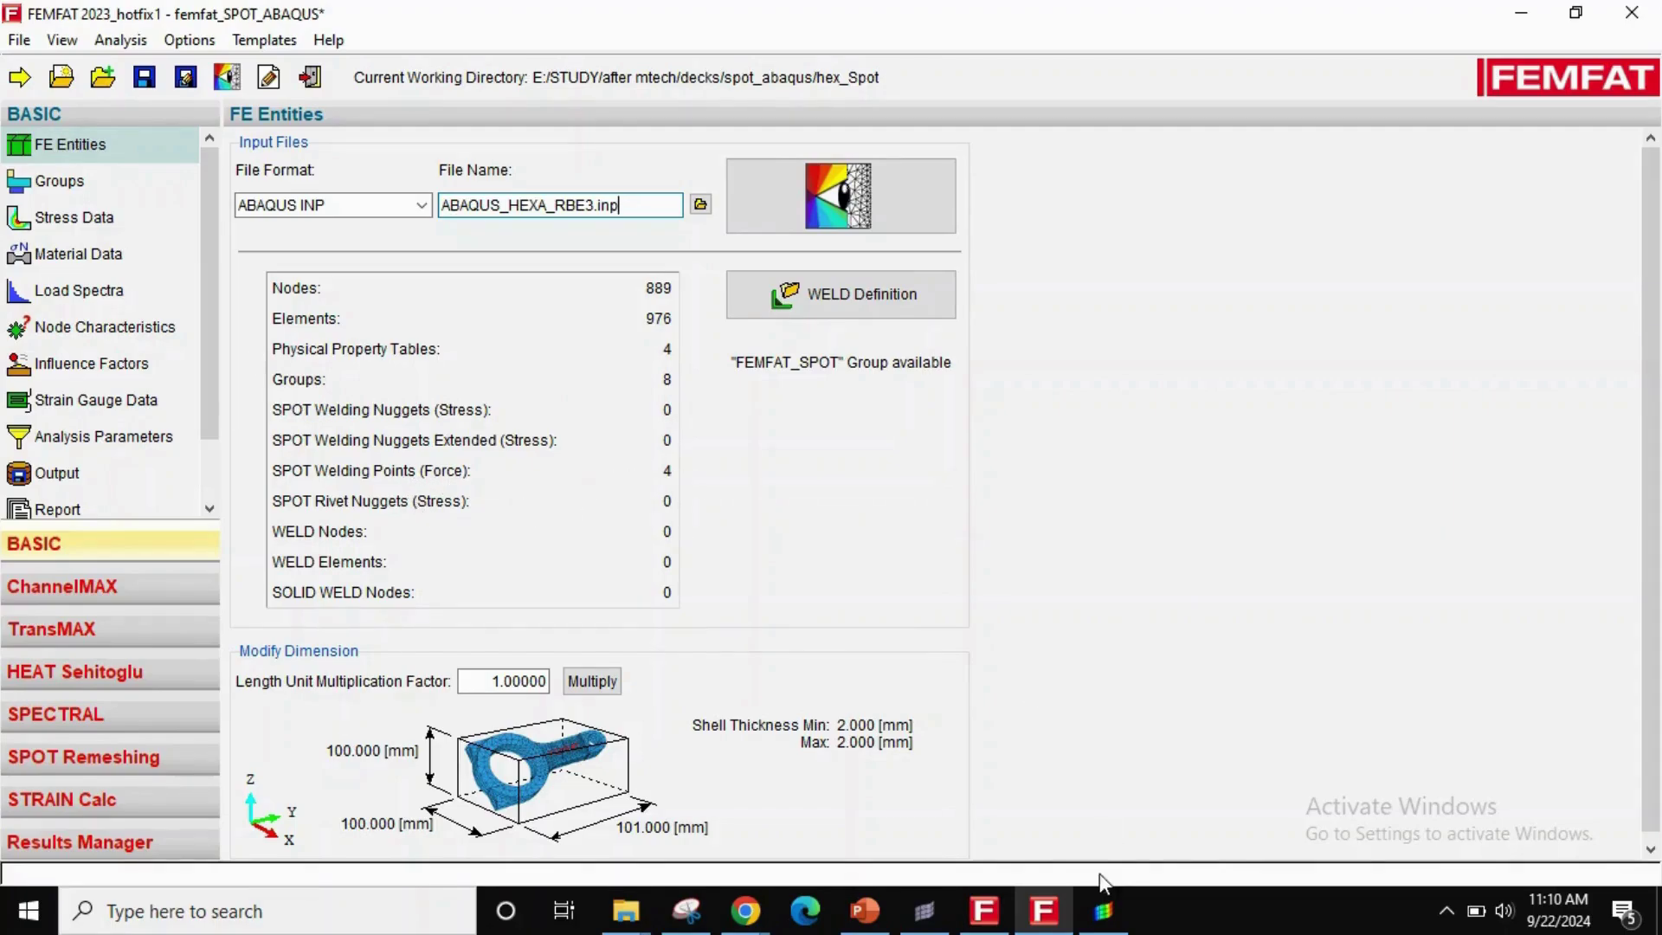
- Switch to HyperMesh and display all components except HM_MPC_BEAM
{"action": "mouse_move", "coordinate": [924, 911]}
{"action": "left_click", "coordinate": [968, 806]}
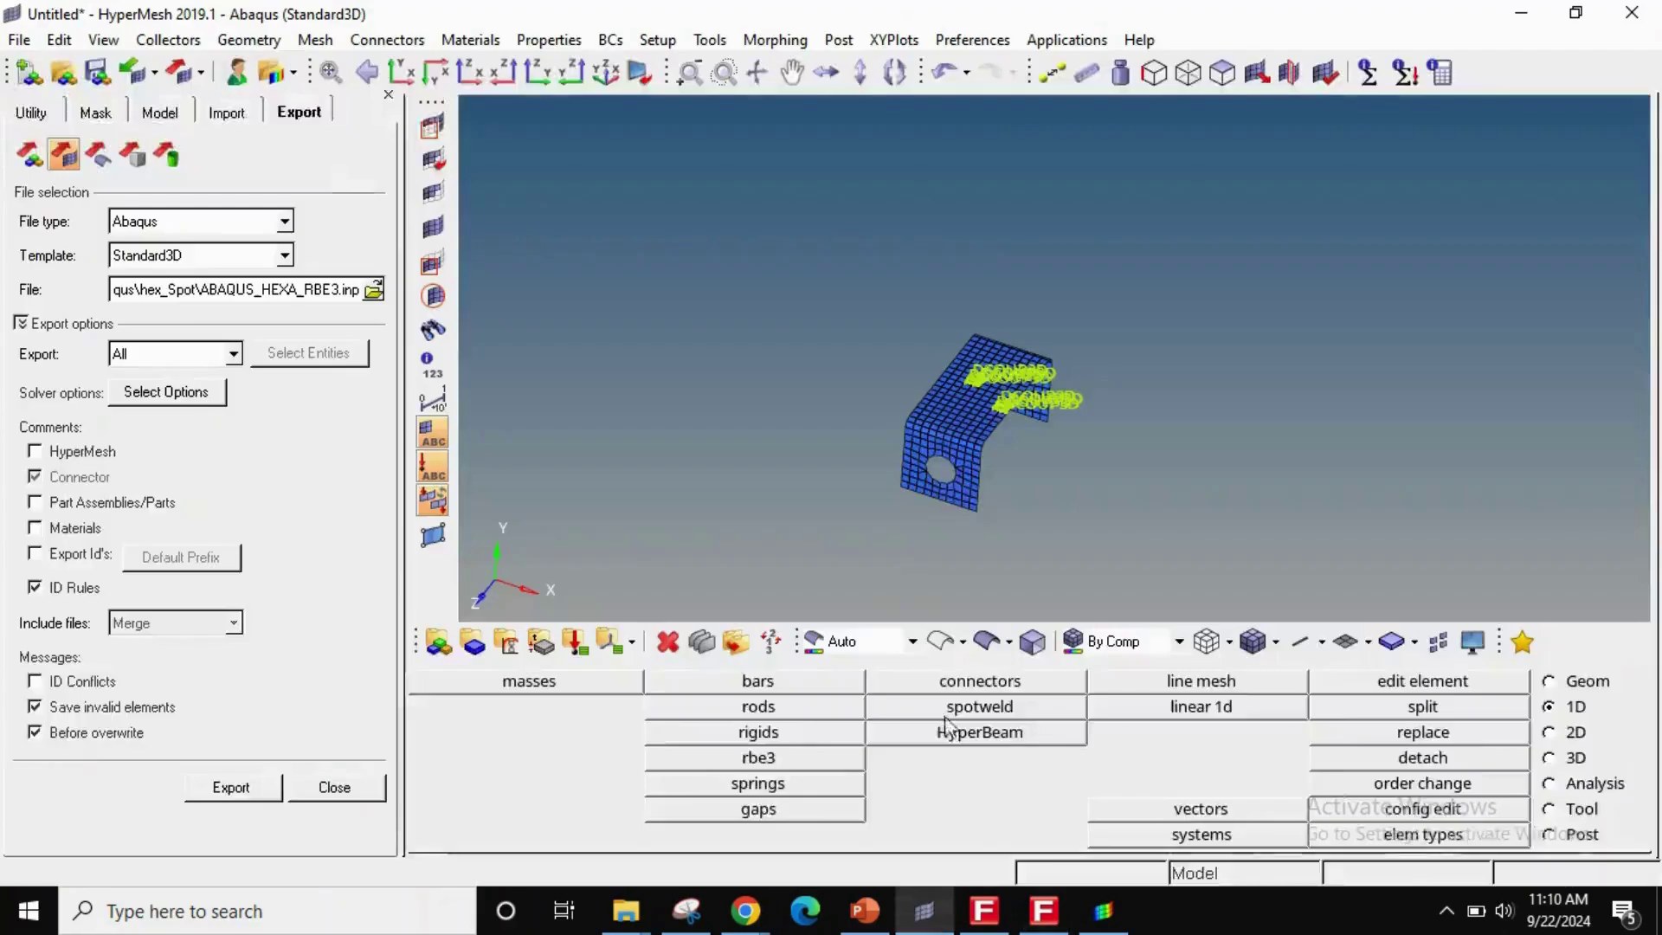
{"action": "right_click_drag", "start_coordinate": [968, 395], "coordinate": [928, 403], "text": "ctrl"}
{"action": "scroll", "coordinate": [948, 381], "scroll_direction": "up", "scroll_amount": 8, "text": "ctrl"}
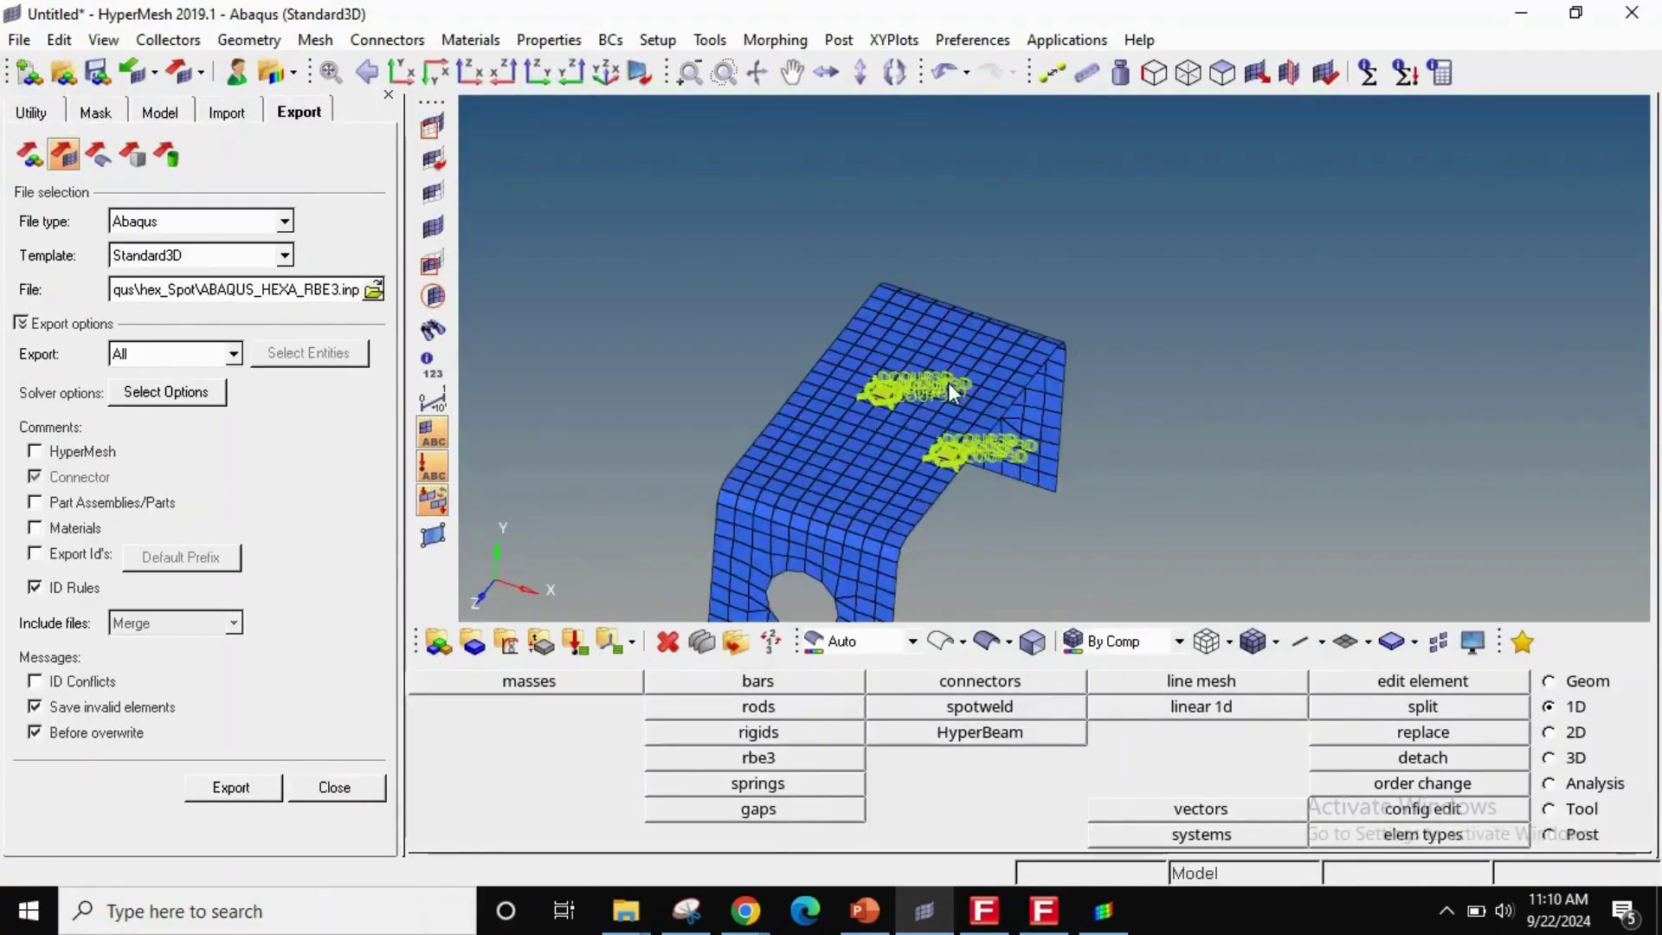
{"action": "mouse_move", "coordinate": [924, 445]}
{"action": "left_mouse_down", "text": "ctrl"}
{"action": "mouse_move", "coordinate": [891, 464]}
{"action": "mouse_move", "coordinate": [898, 431]}
{"action": "left_mouse_up", "text": "ctrl"}
{"action": "key", "text": "d"}
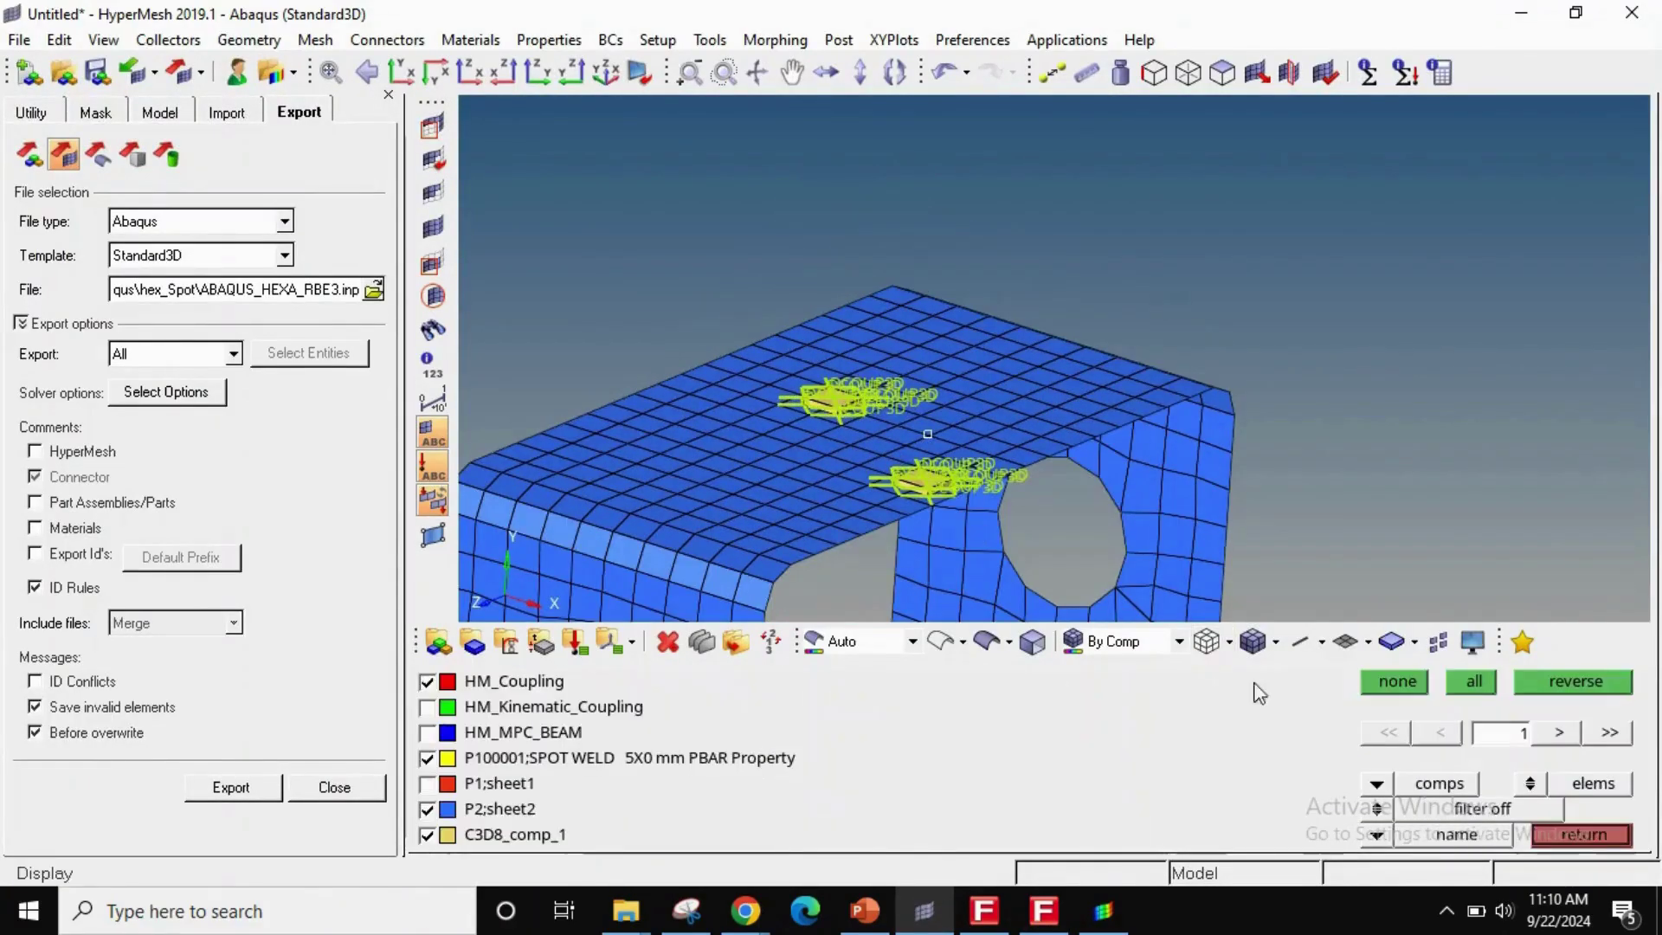
{"action": "left_click", "coordinate": [1409, 686]}
{"action": "left_click", "coordinate": [1472, 682]}
{"action": "scroll", "coordinate": [934, 322], "scroll_direction": "down", "scroll_amount": 3, "text": "ctrl"}
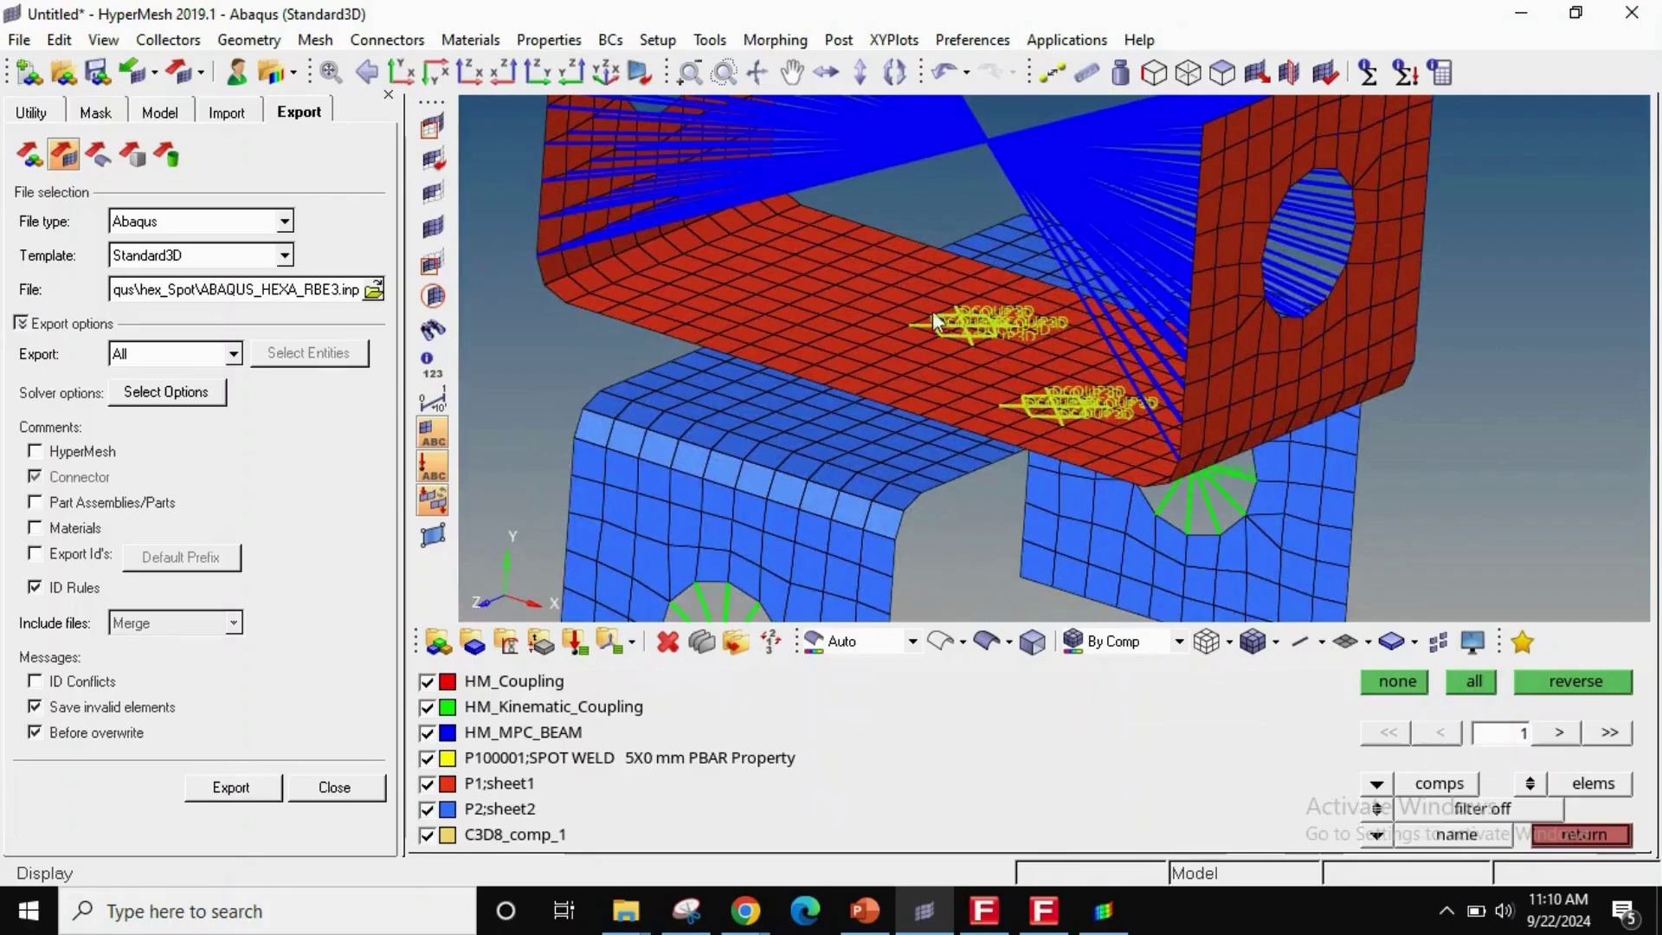
{"action": "right_click", "coordinate": [916, 105]}
{"action": "right_click_drag", "start_coordinate": [893, 332], "coordinate": [919, 317], "text": "ctrl"}
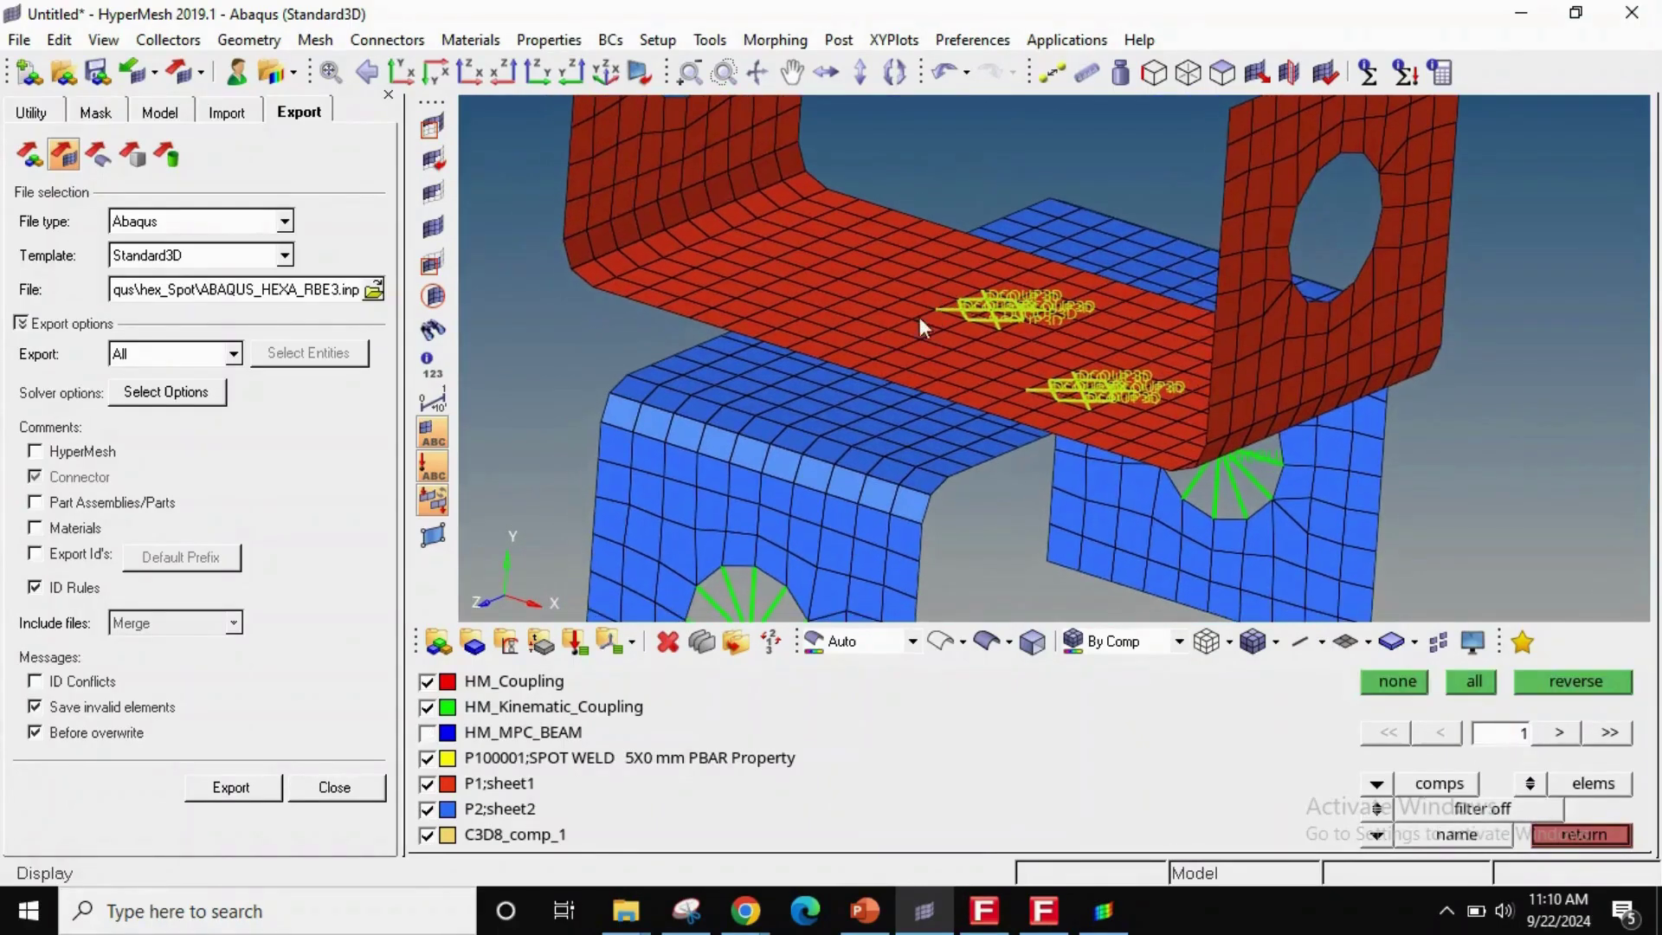
{"action": "right_click", "coordinate": [973, 337]}
{"action": "key", "text": "ctrl+z"}
{"action": "key", "text": "Escape"}
- Show the P1;sheet1 component as wireframe and examine the spot weld connections between the two sheets
{"action": "key", "text": "e"}
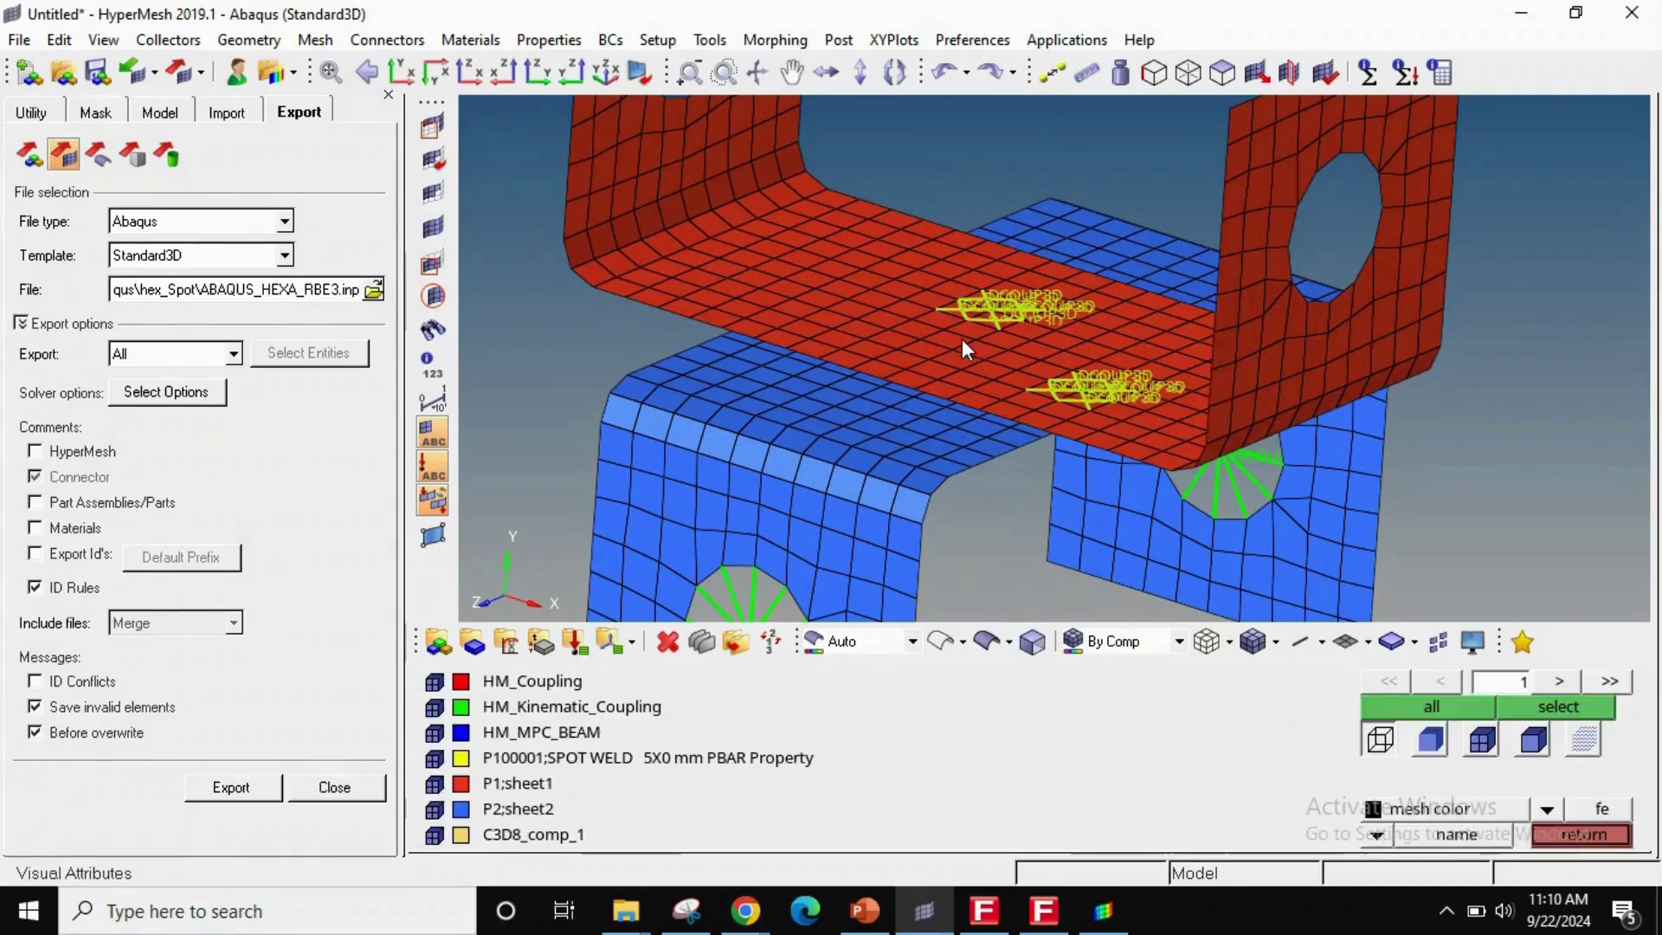
{"action": "left_click", "coordinate": [907, 333]}
{"action": "scroll", "coordinate": [1004, 341], "scroll_direction": "up", "scroll_amount": 5}
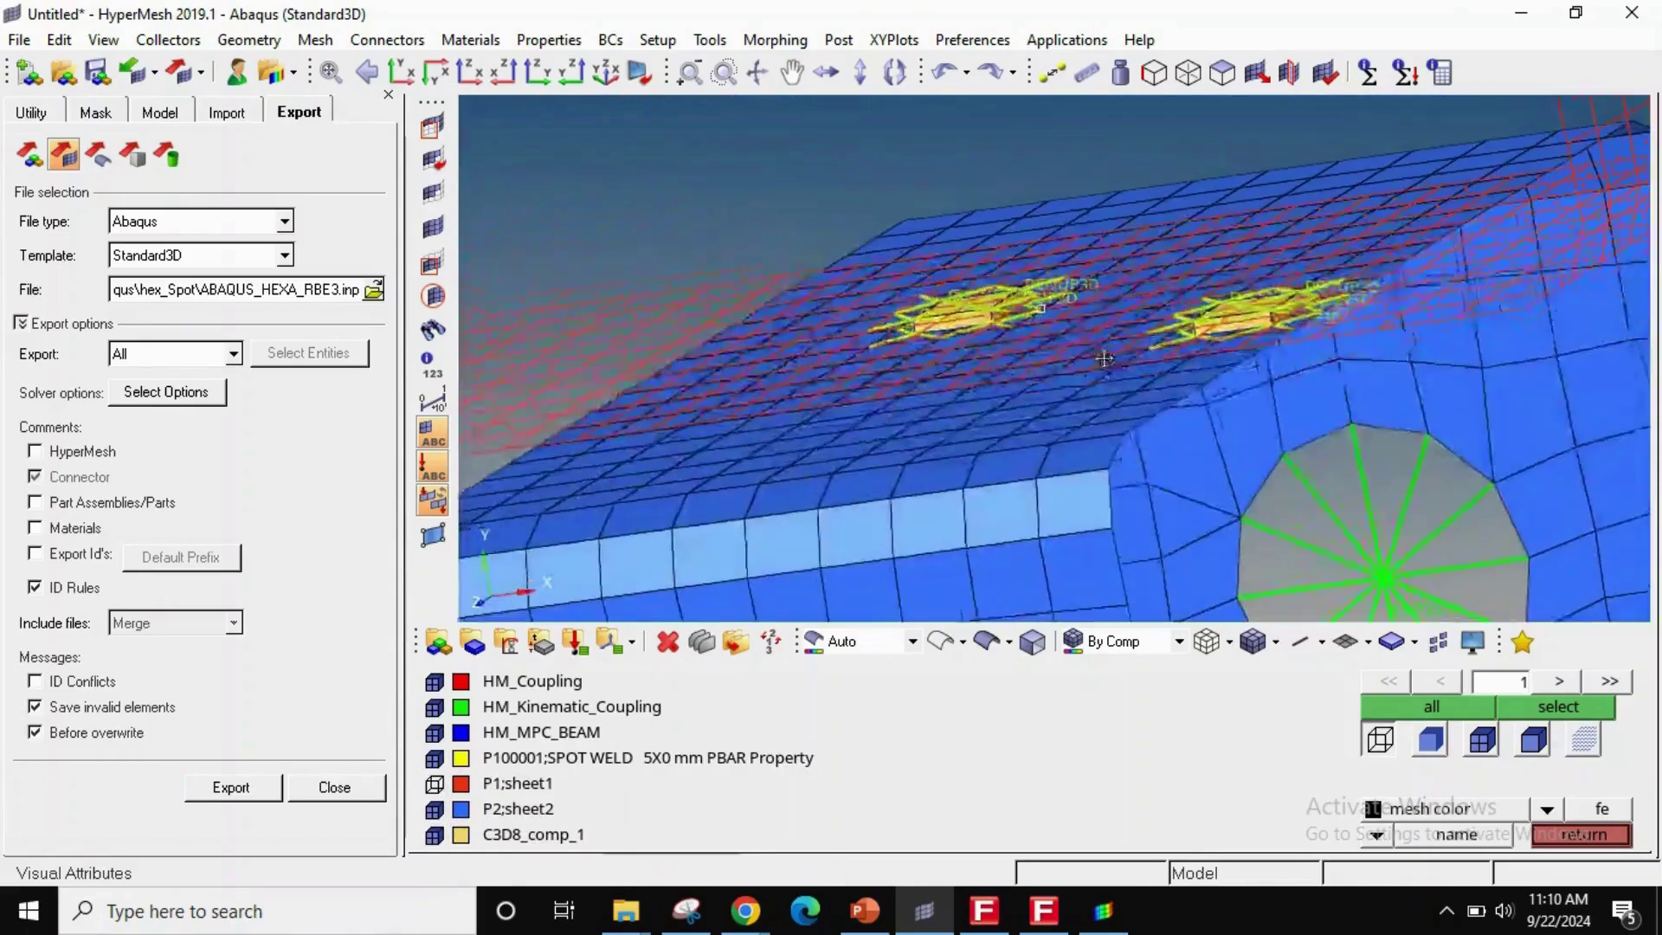
{"action": "scroll", "coordinate": [1127, 390], "scroll_direction": "down", "scroll_amount": 3, "text": "ctrl"}
{"action": "left_click_drag", "start_coordinate": [1128, 396], "coordinate": [1070, 393], "text": "ctrl"}
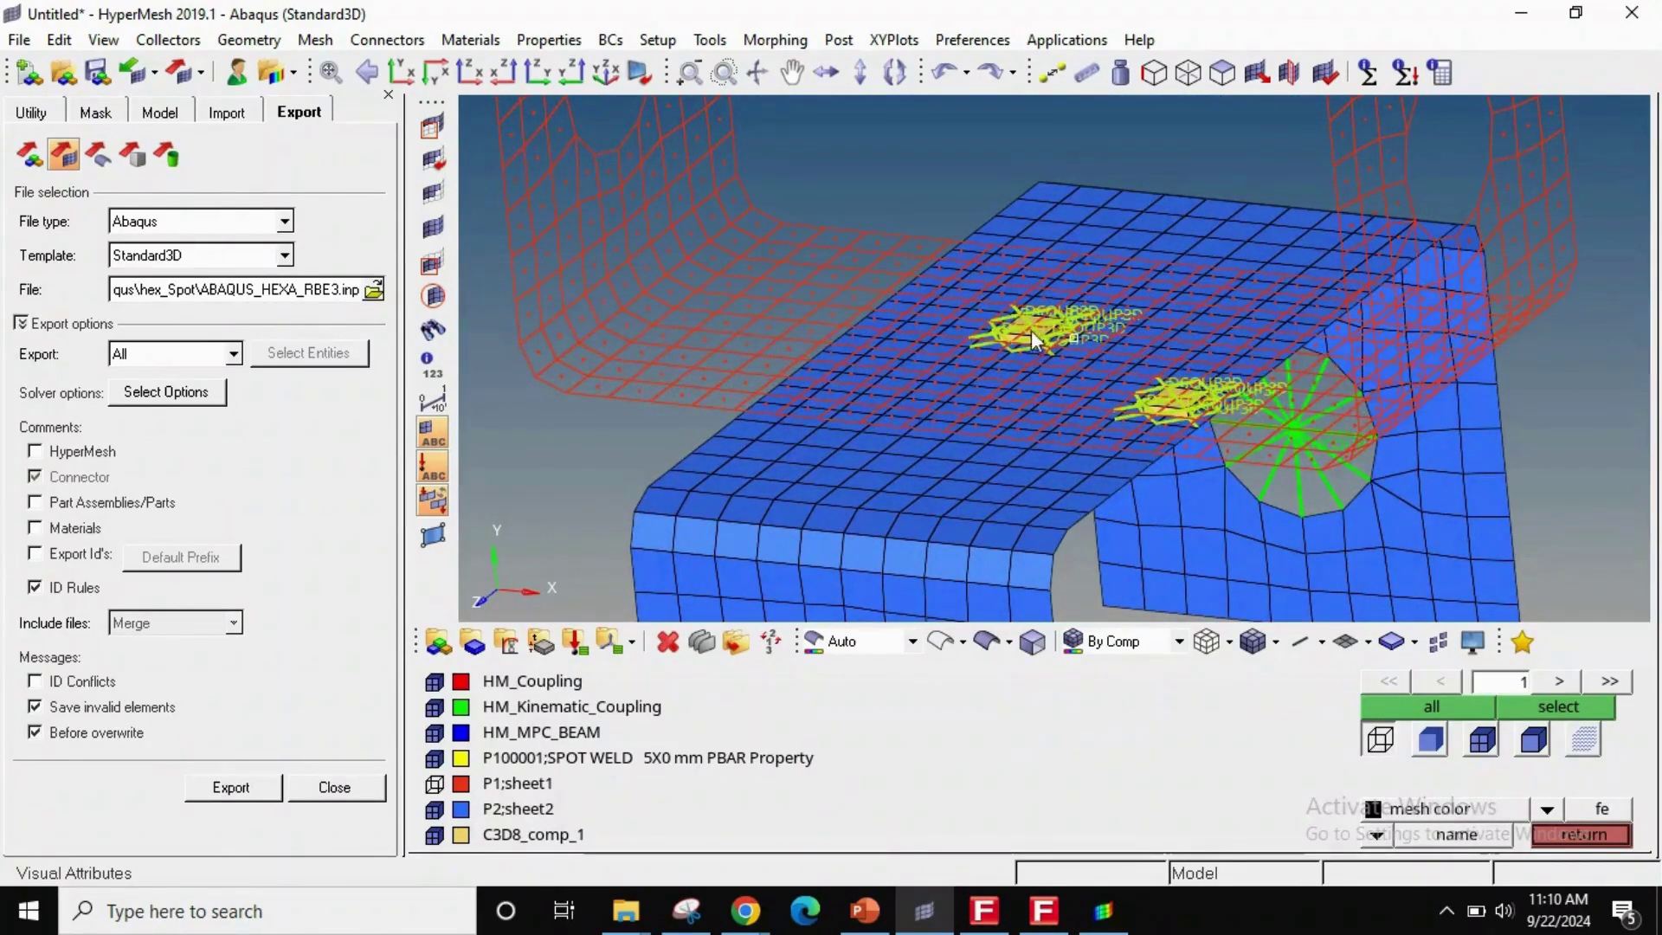
{"action": "left_click_drag", "start_coordinate": [1031, 330], "coordinate": [1045, 351], "text": "ctrl"}
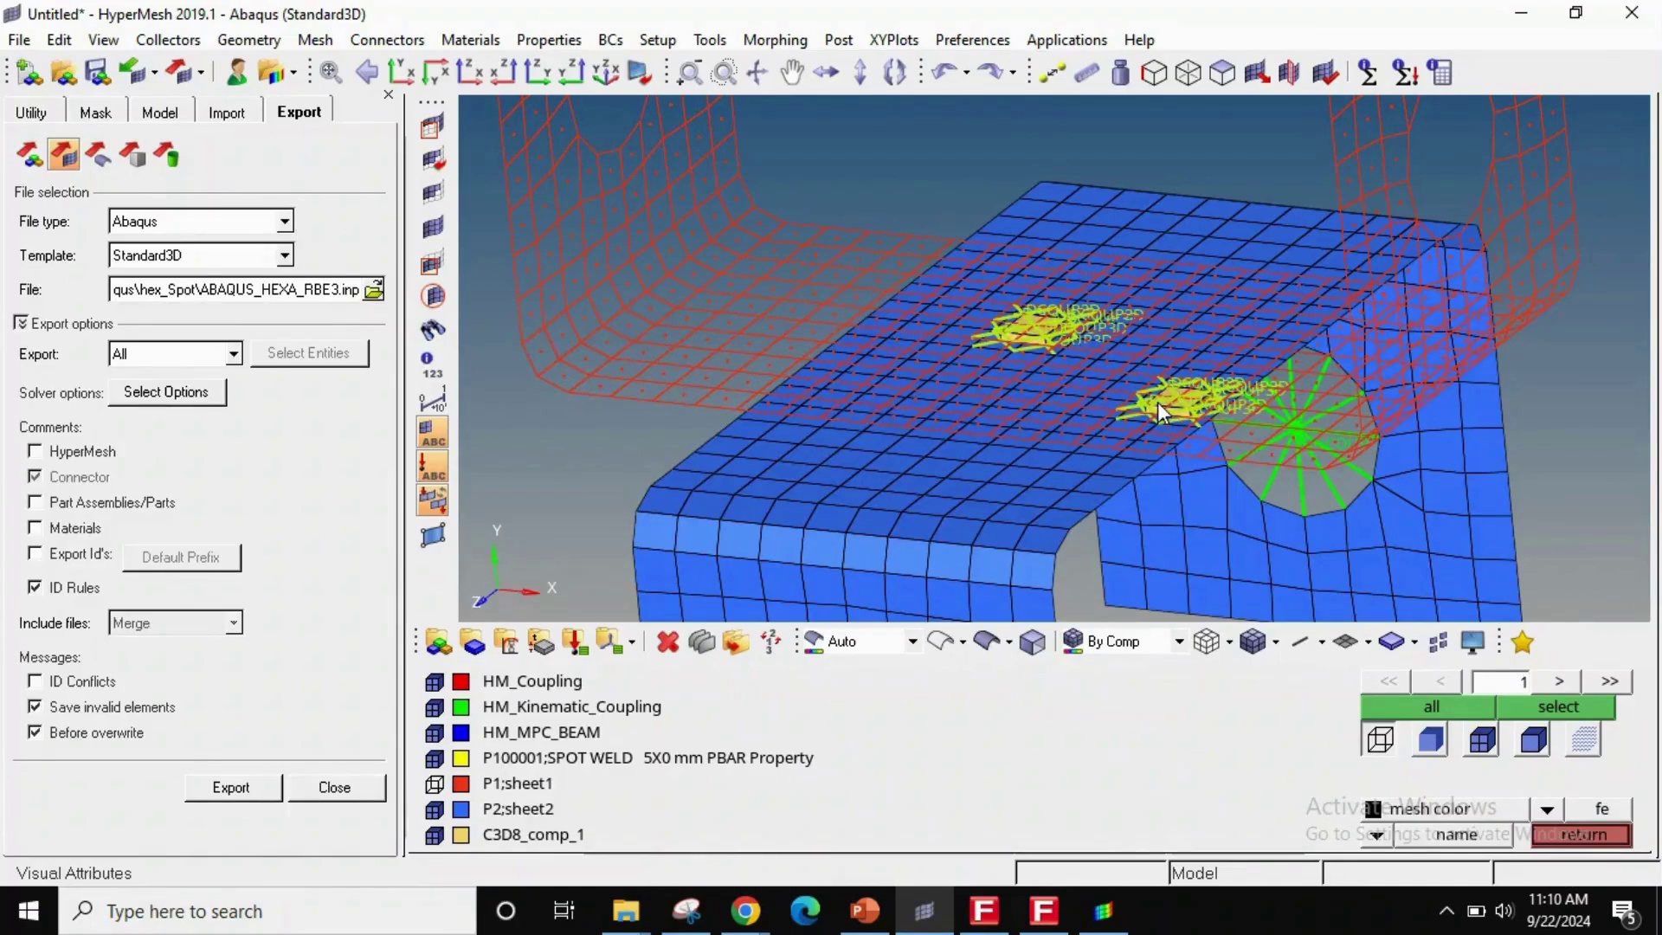
- Switch to FEMFAT and compare its FE Entities summary with the spot welds in the HyperMesh model
{"action": "left_click", "coordinate": [1043, 910]}
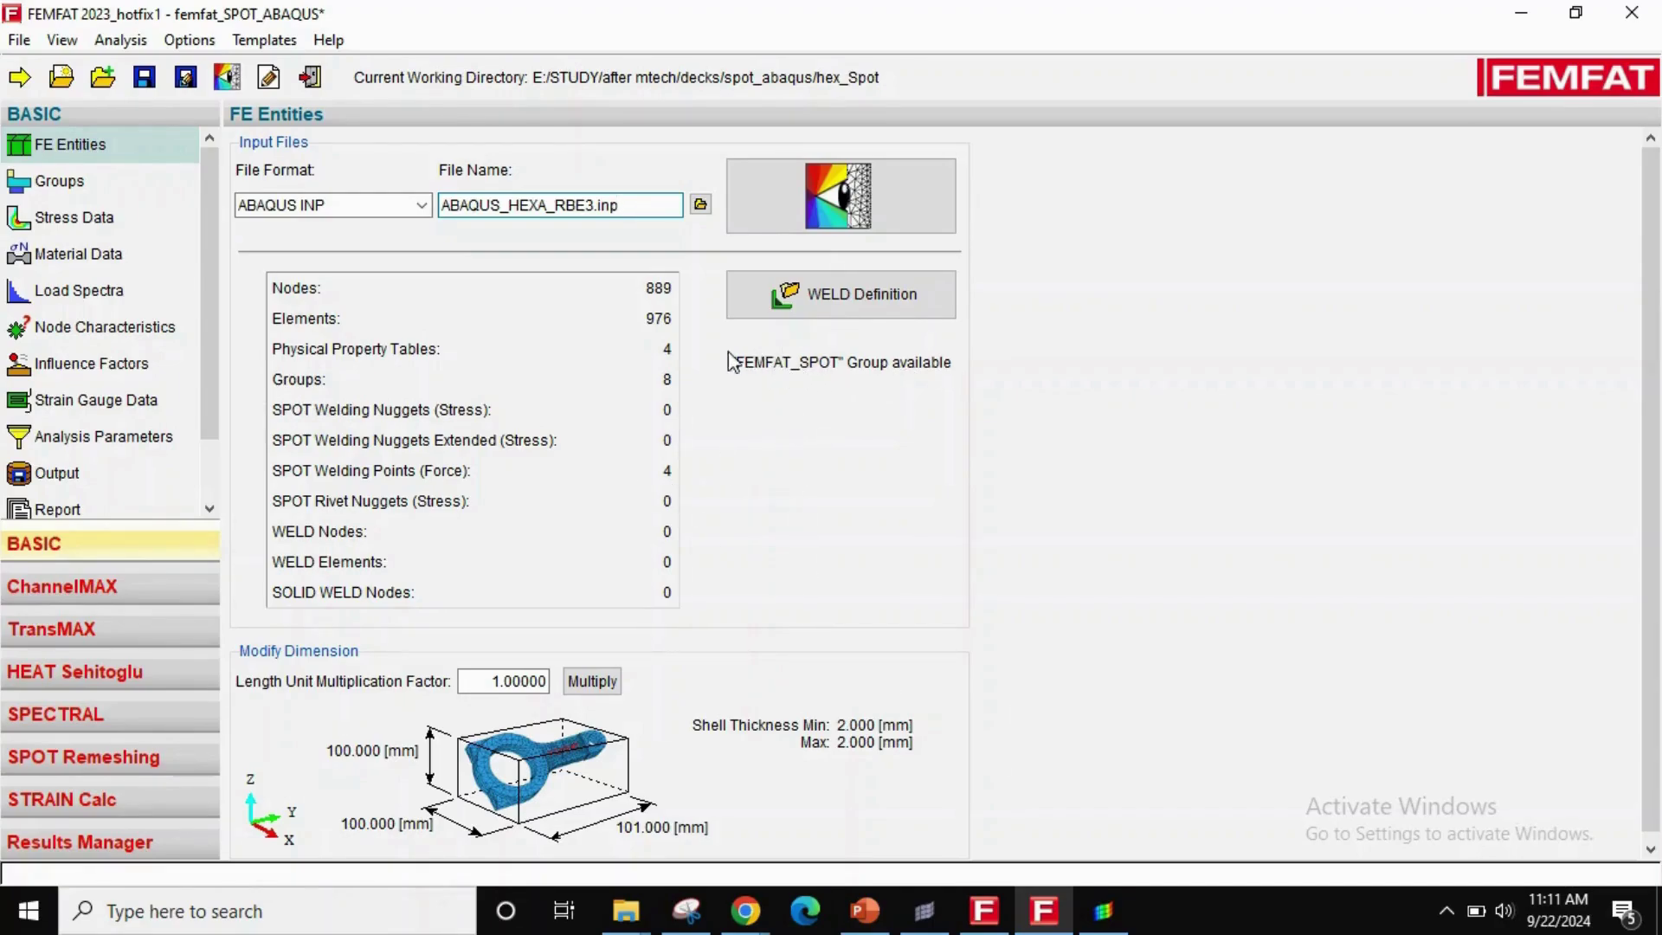
{"action": "left_click", "coordinate": [942, 920]}
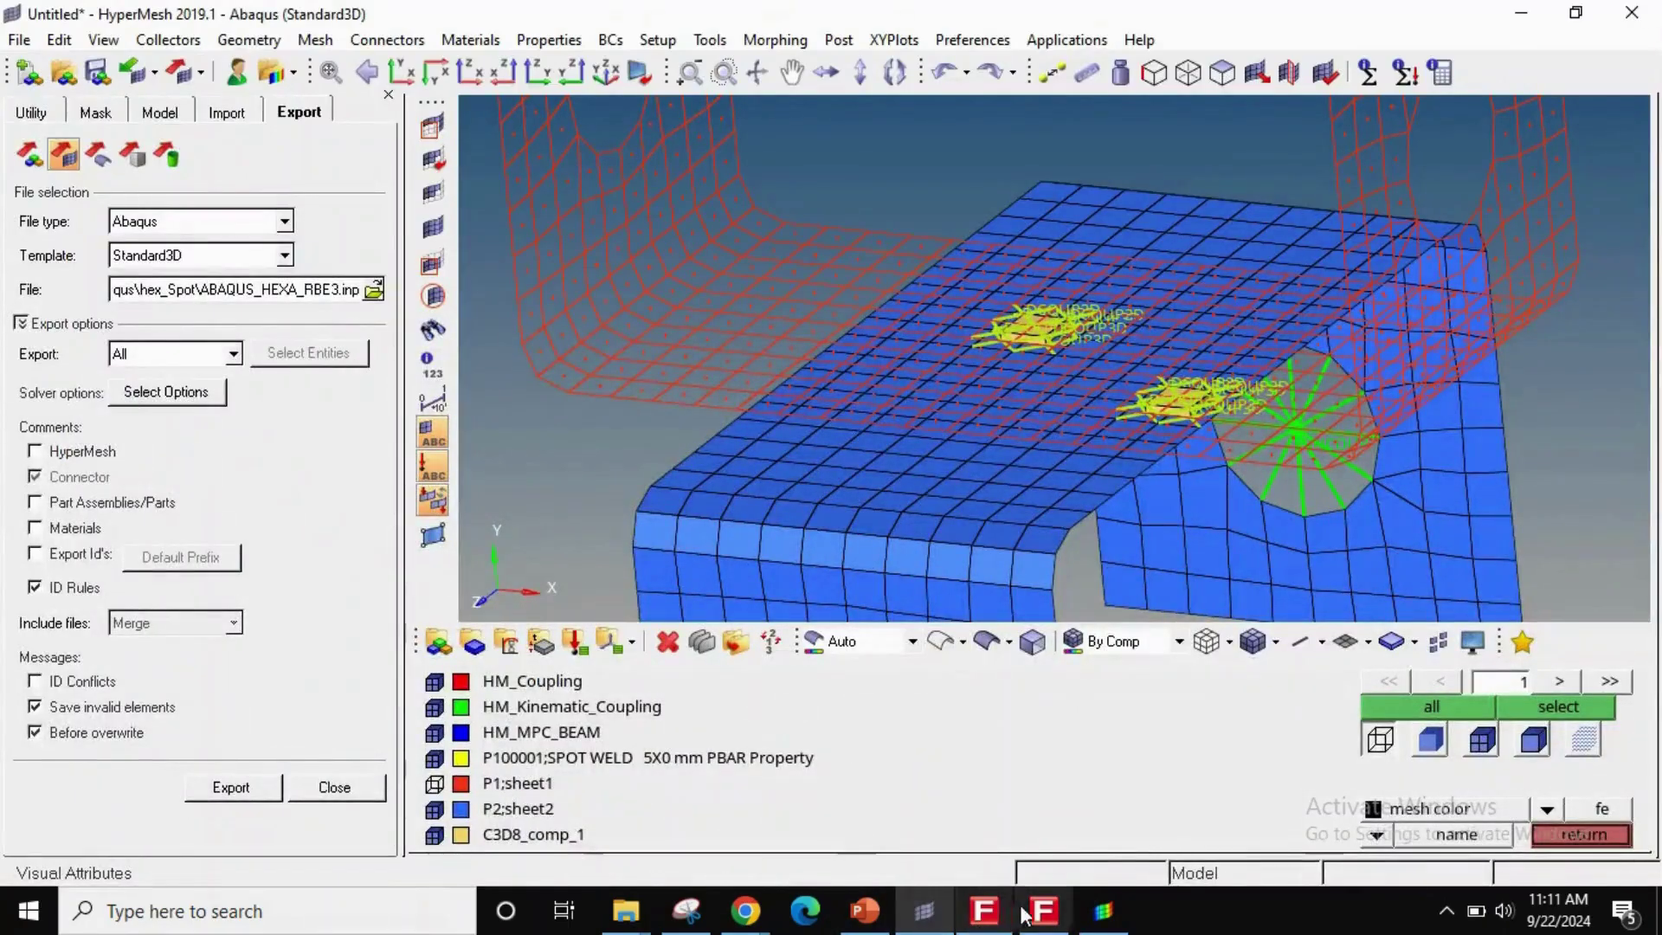
{"action": "left_click", "coordinate": [1030, 914]}
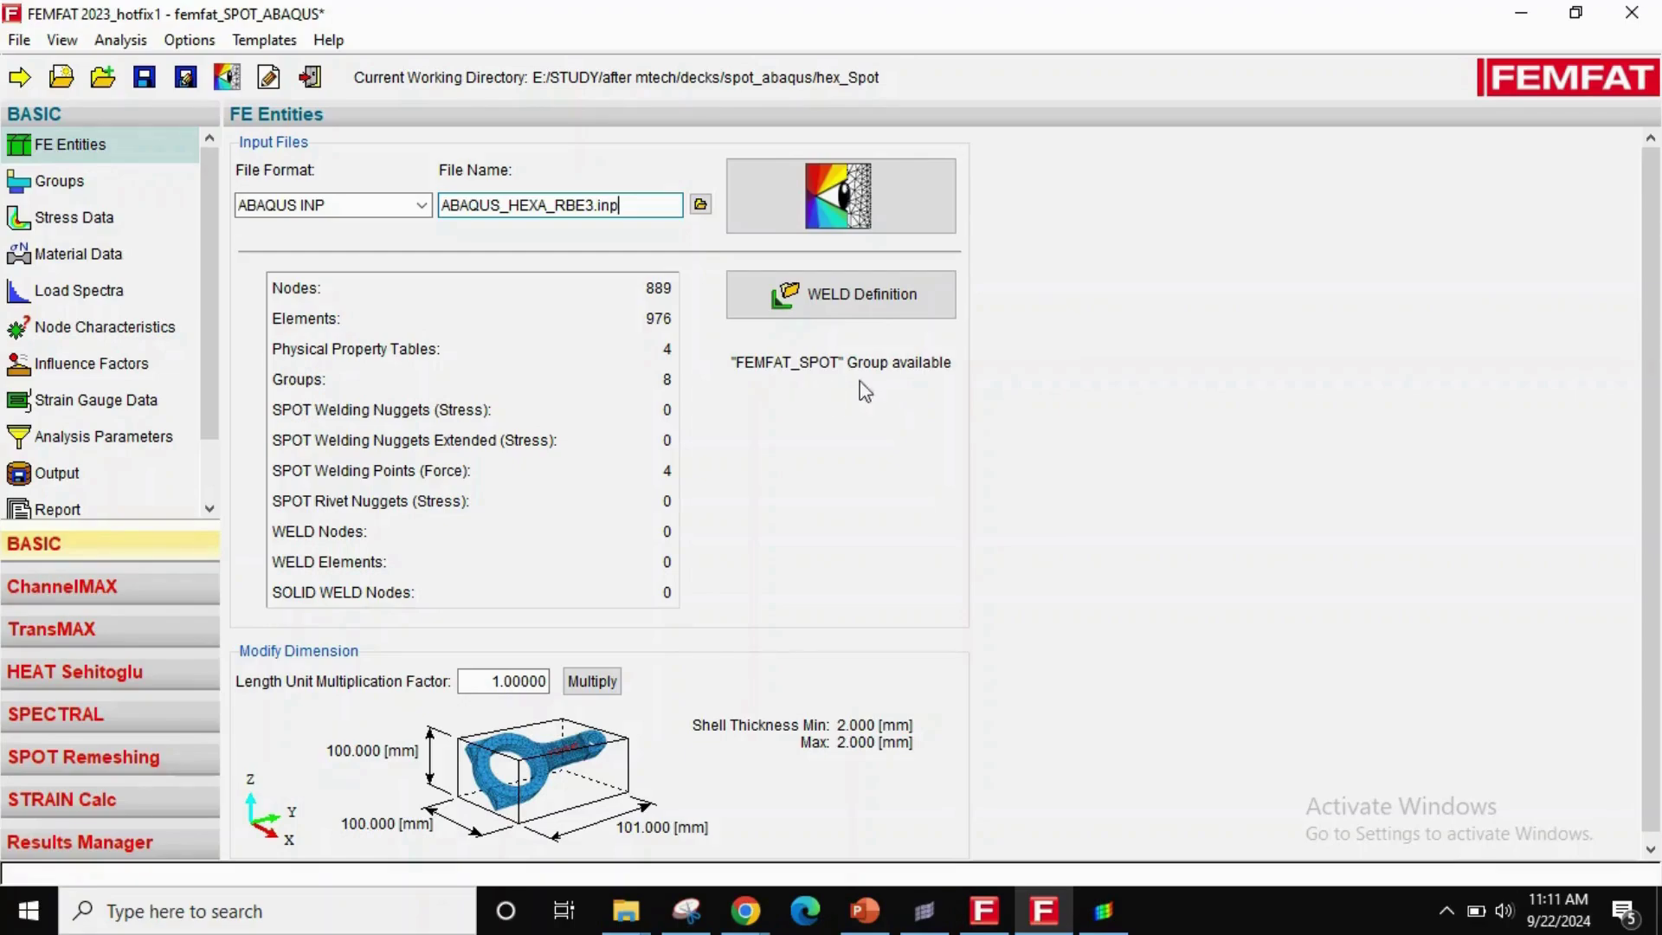
- Add the nodes related to their own elements to the groups FE300 and FE510
{"action": "left_click", "coordinate": [66, 184]}
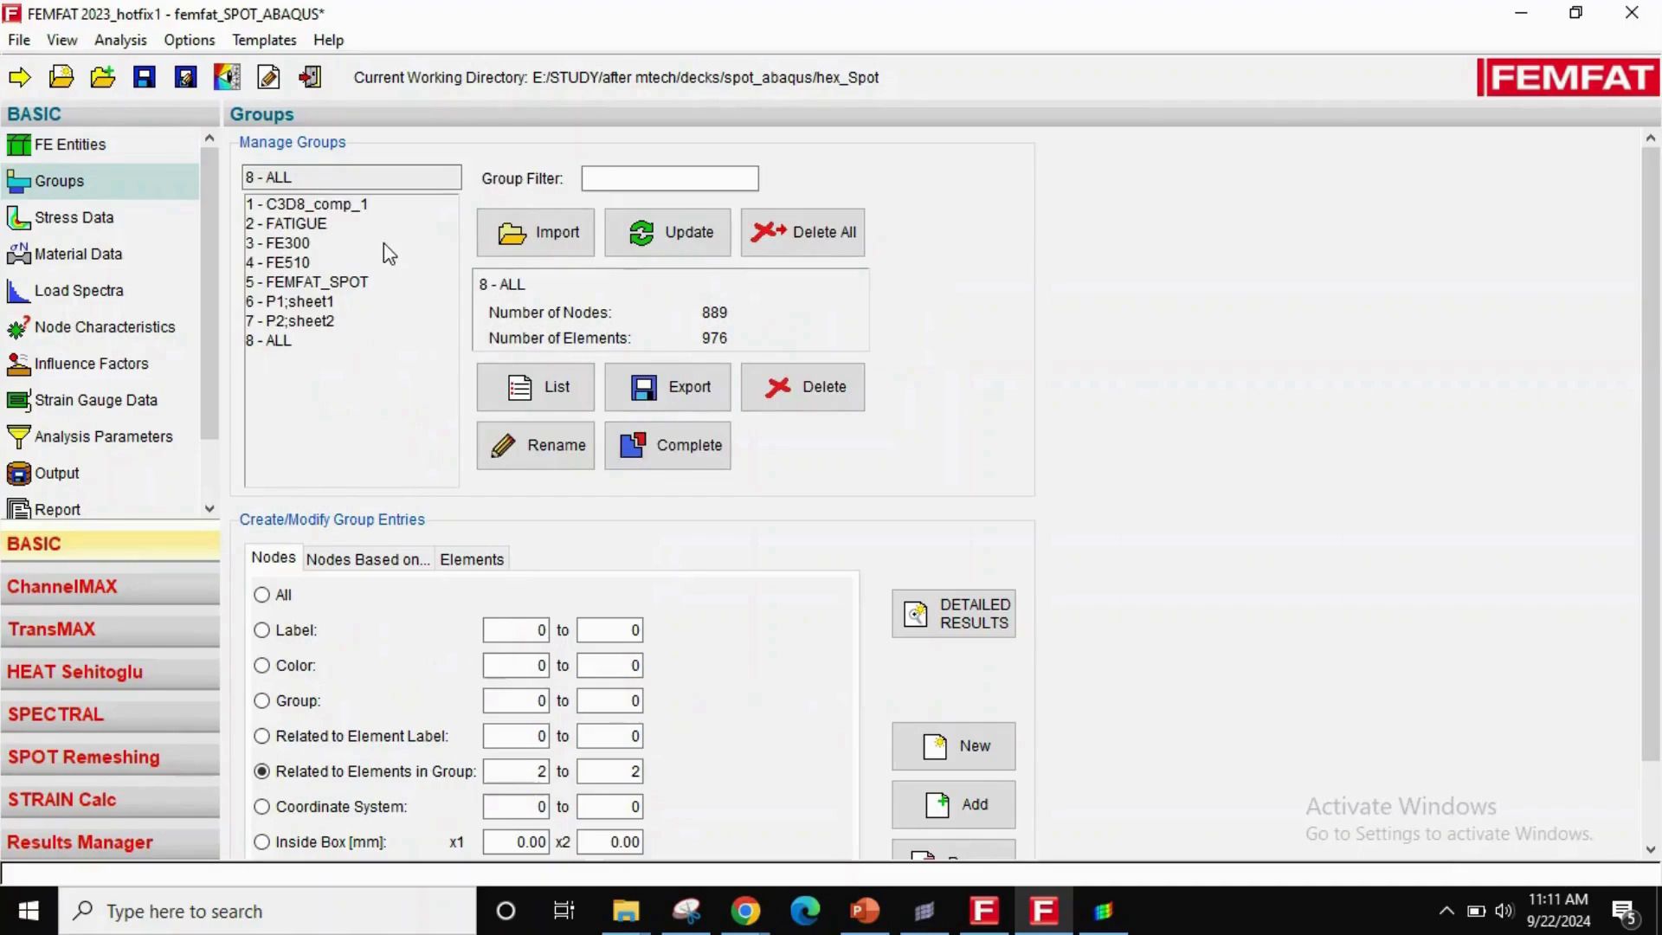
{"action": "left_click", "coordinate": [343, 245]}
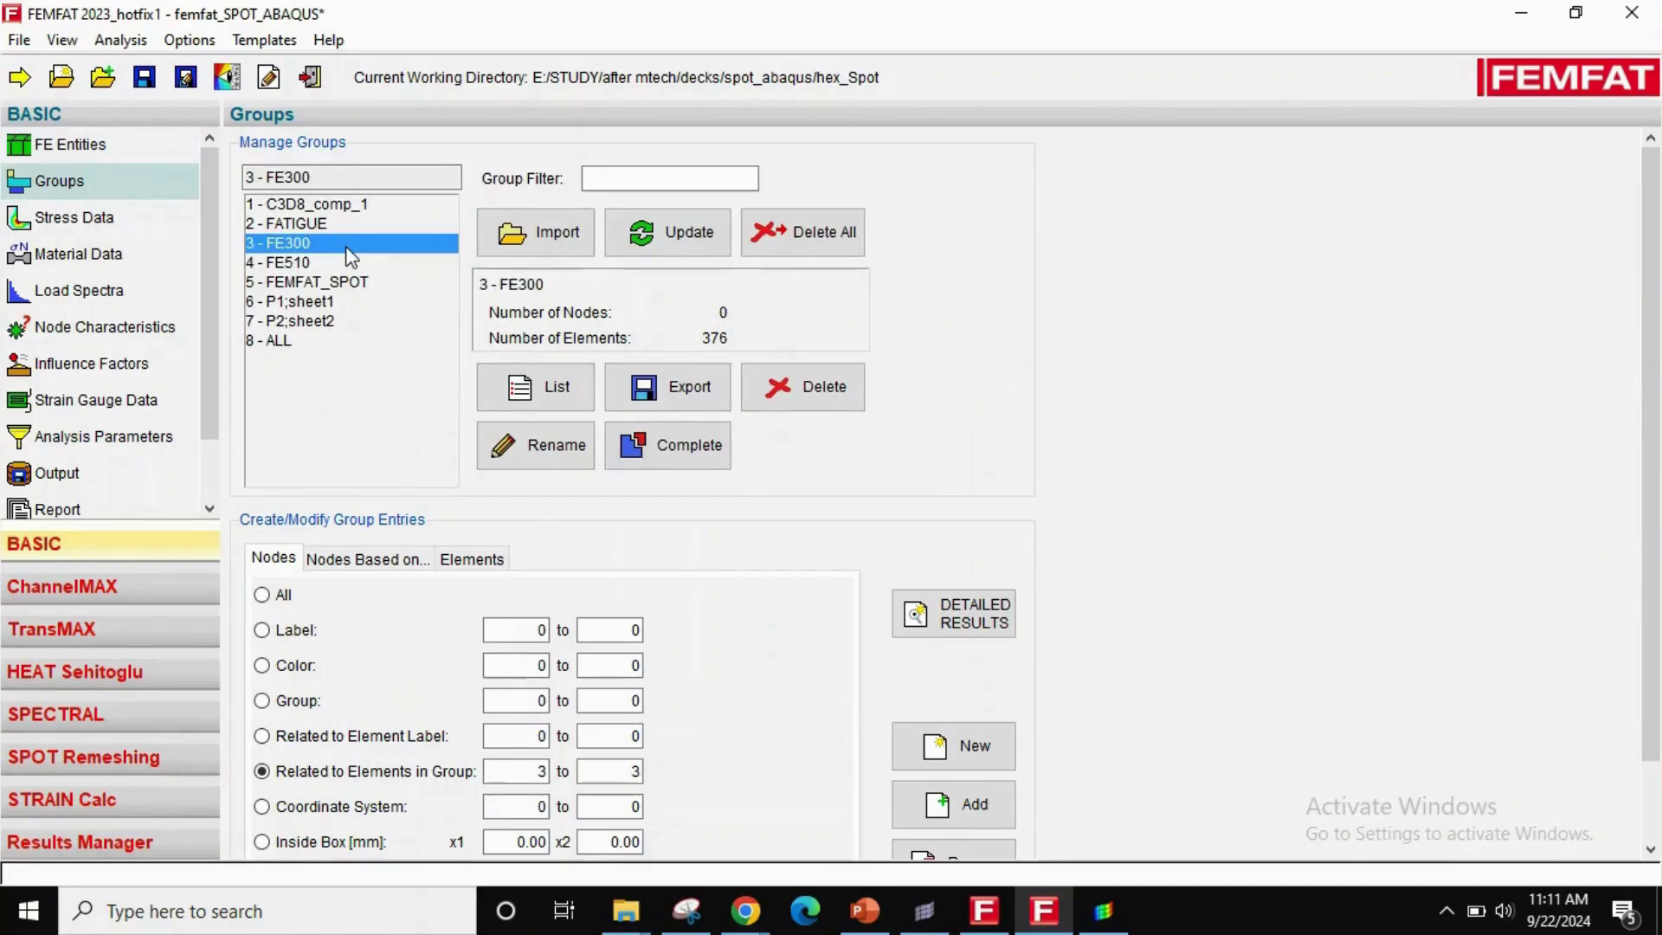
{"action": "left_click", "coordinate": [1018, 822]}
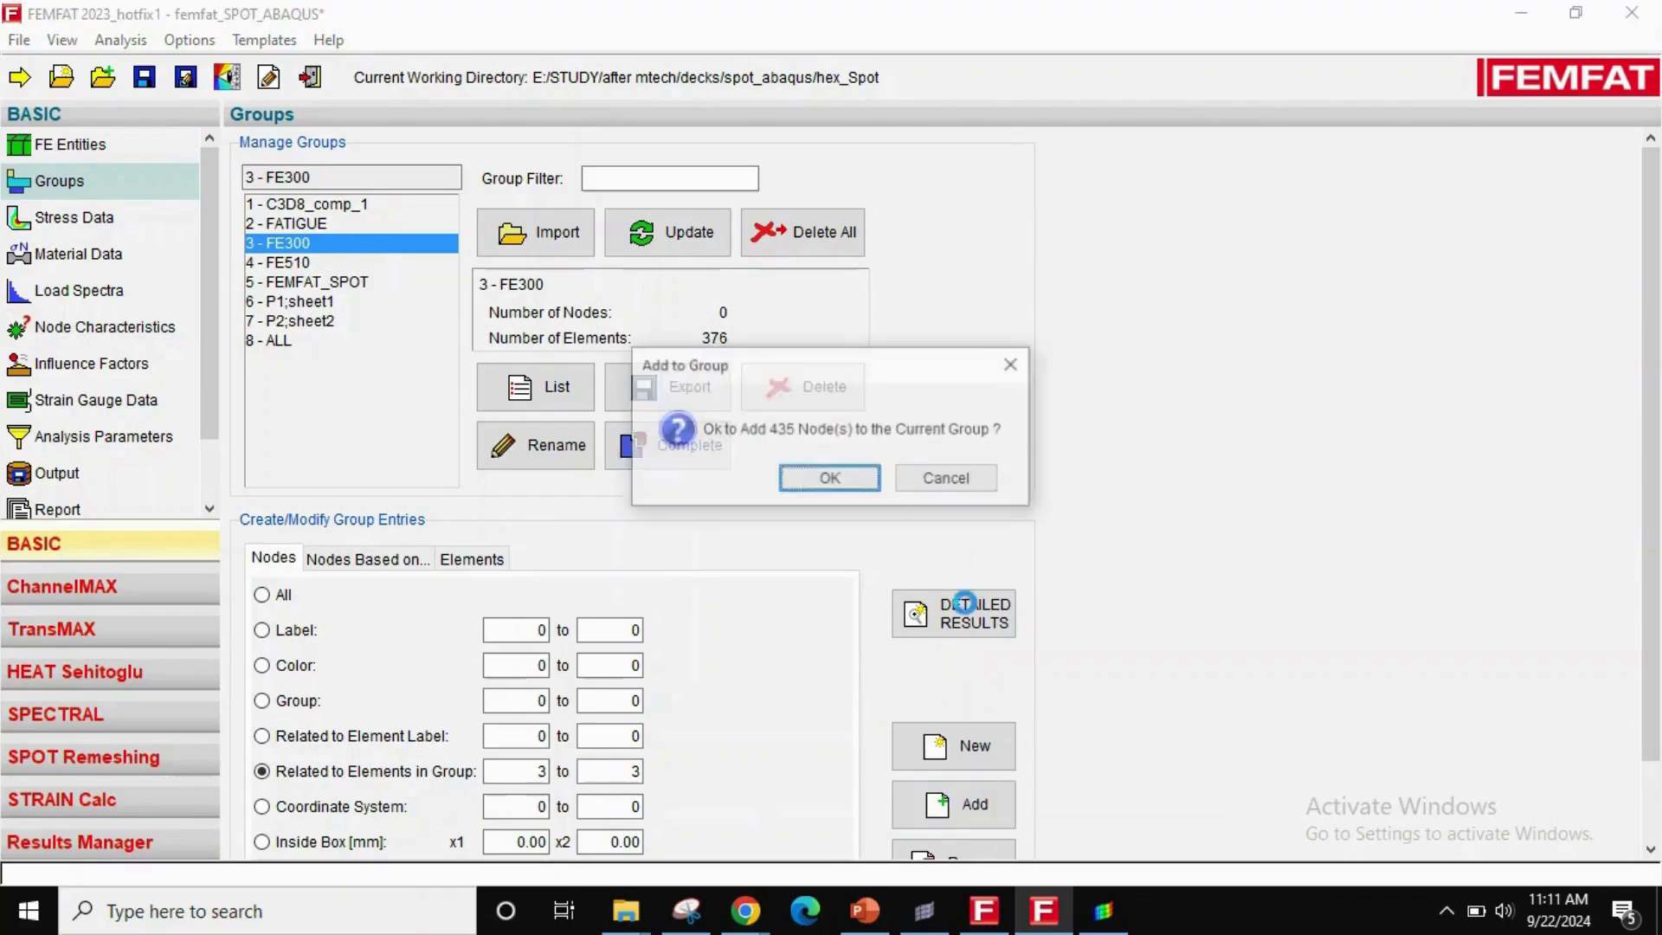
{"action": "left_click", "coordinate": [832, 485]}
{"action": "left_click", "coordinate": [350, 264]}
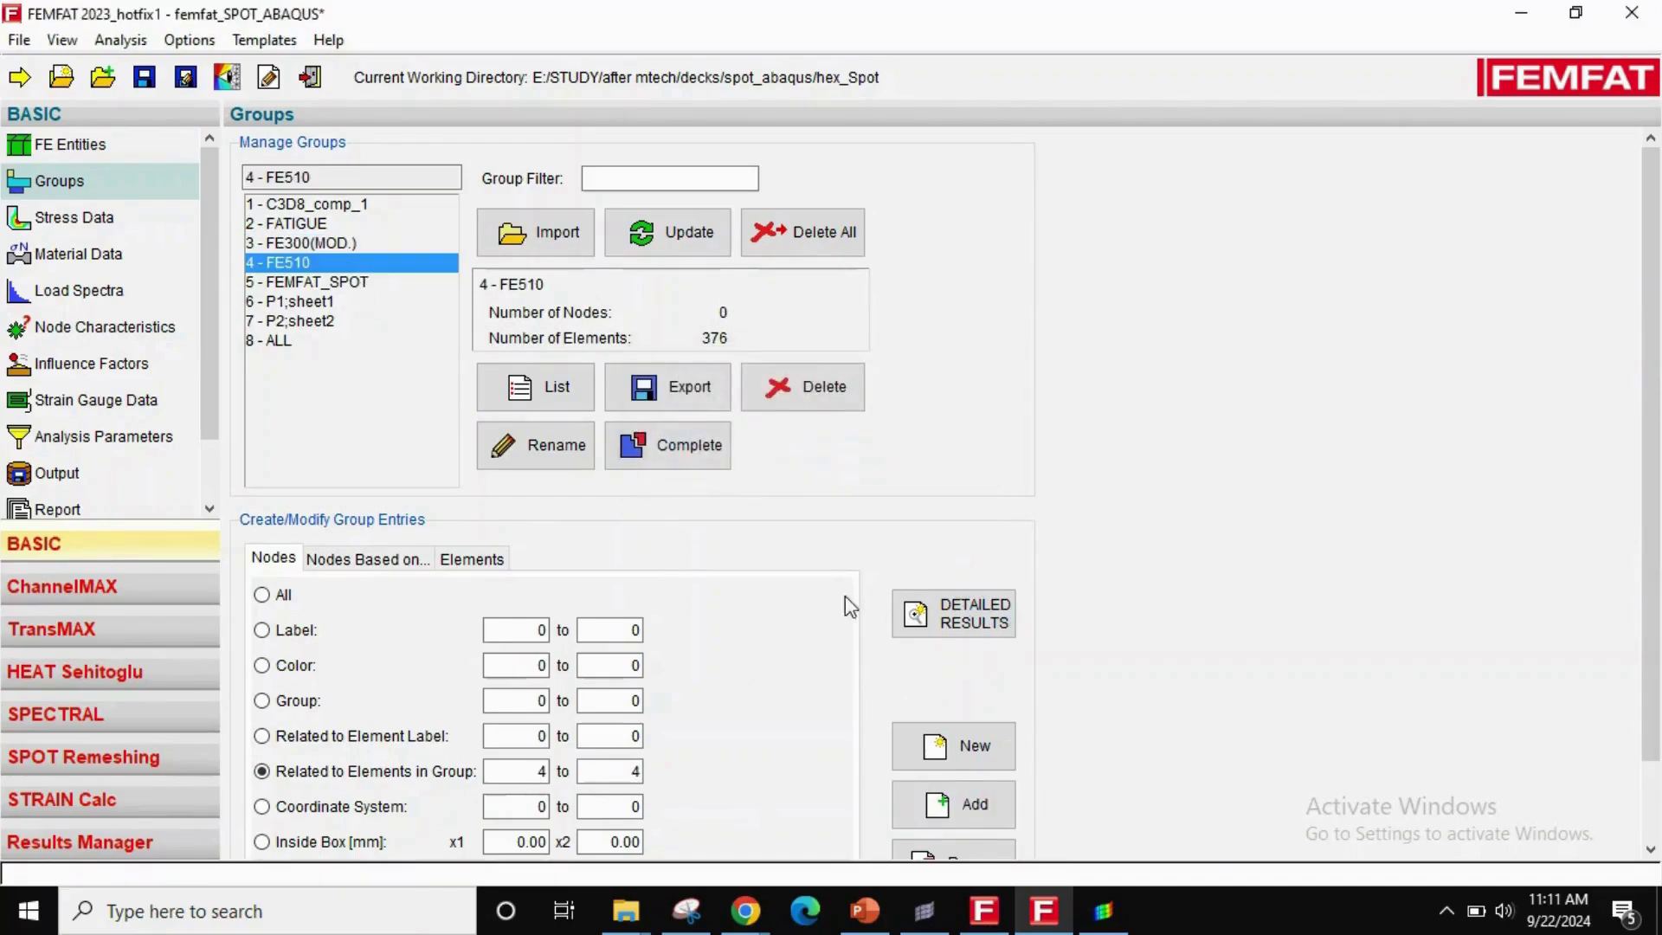
{"action": "left_click", "coordinate": [931, 818]}
{"action": "left_click", "coordinate": [831, 476]}
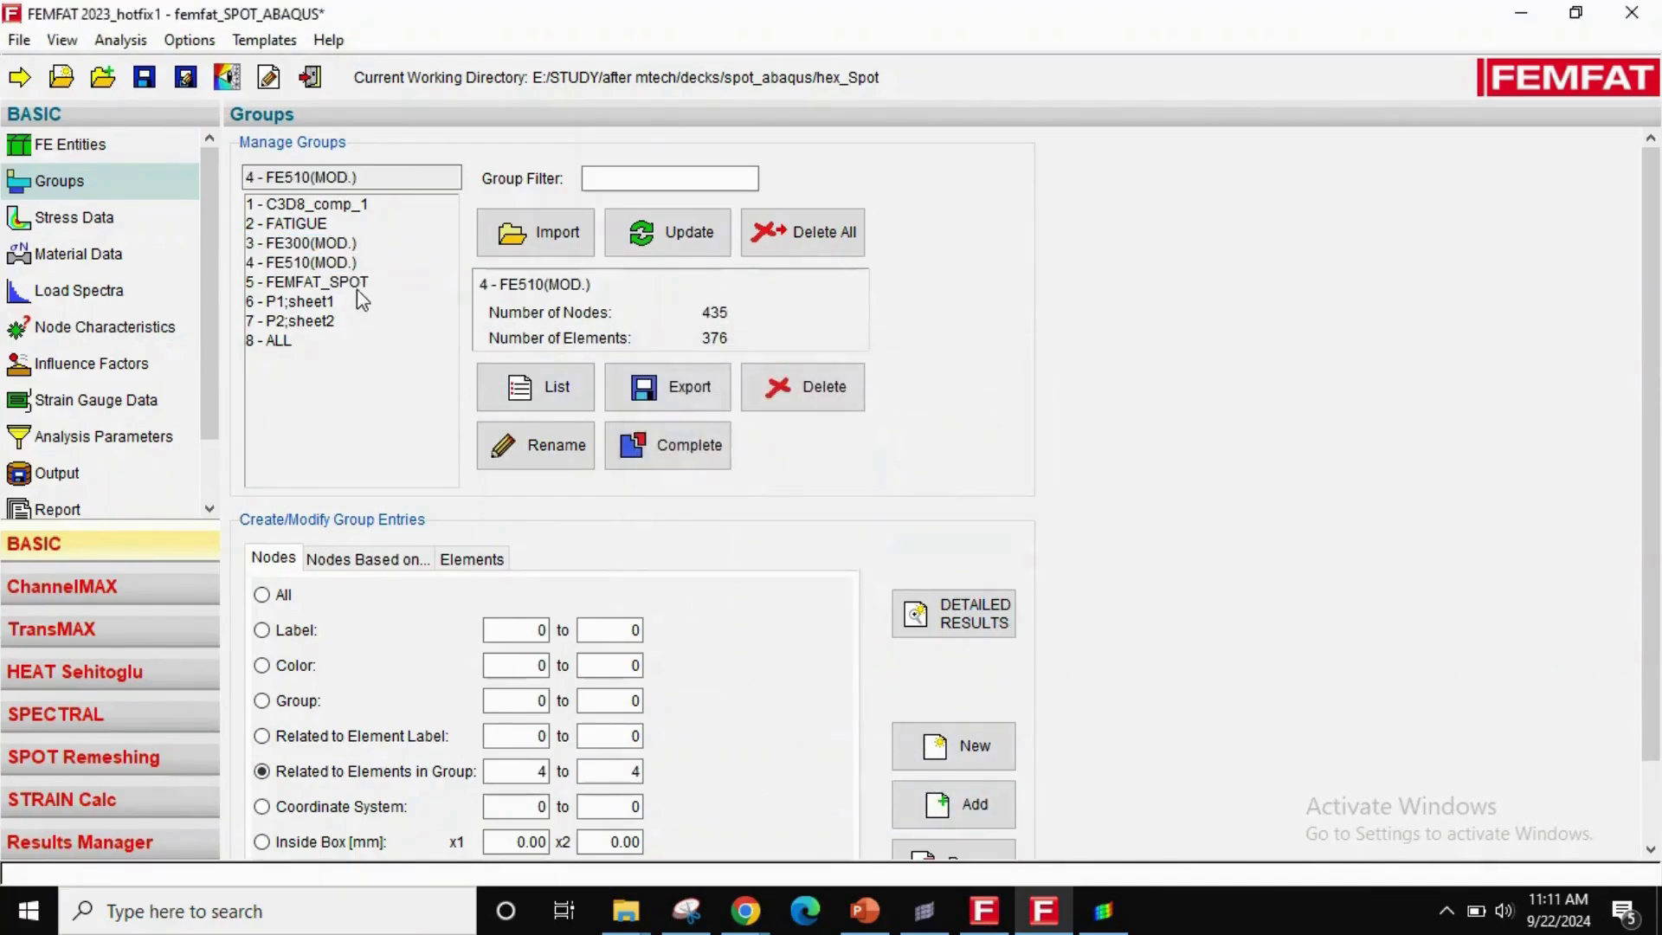
- Add the nodes related to their own elements to the groups FEMFAT_SPOT and FATIGUE
{"action": "left_click", "coordinate": [351, 283]}
{"action": "left_click", "coordinate": [961, 804]}
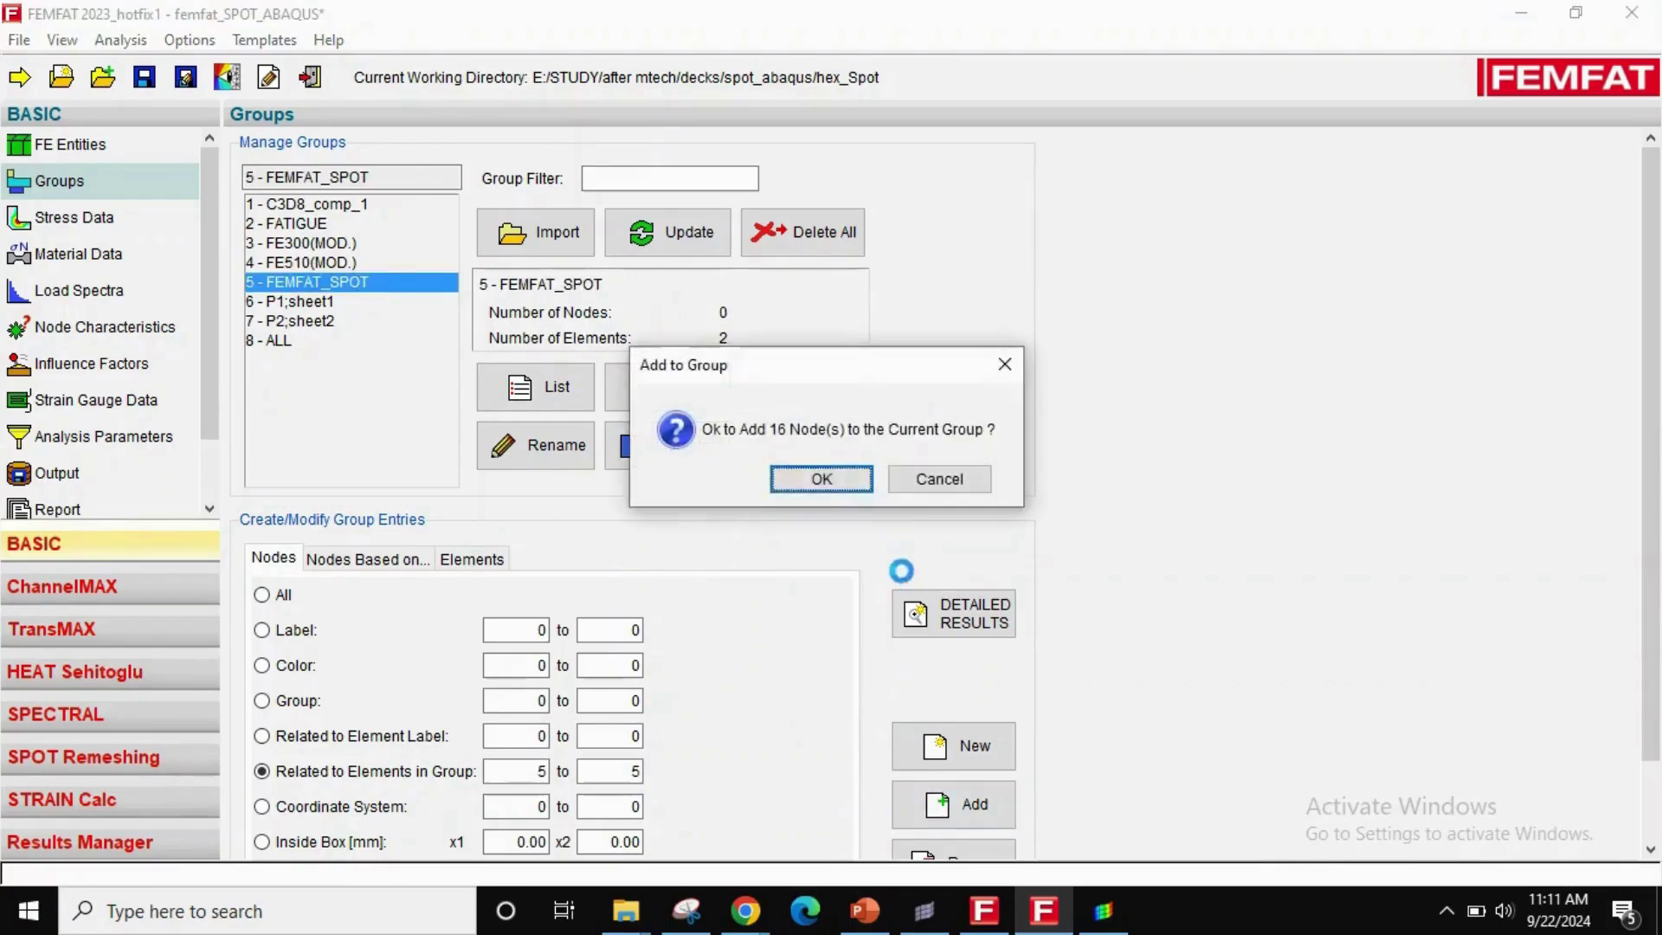
{"action": "left_click", "coordinate": [821, 478]}
{"action": "left_click", "coordinate": [350, 224]}
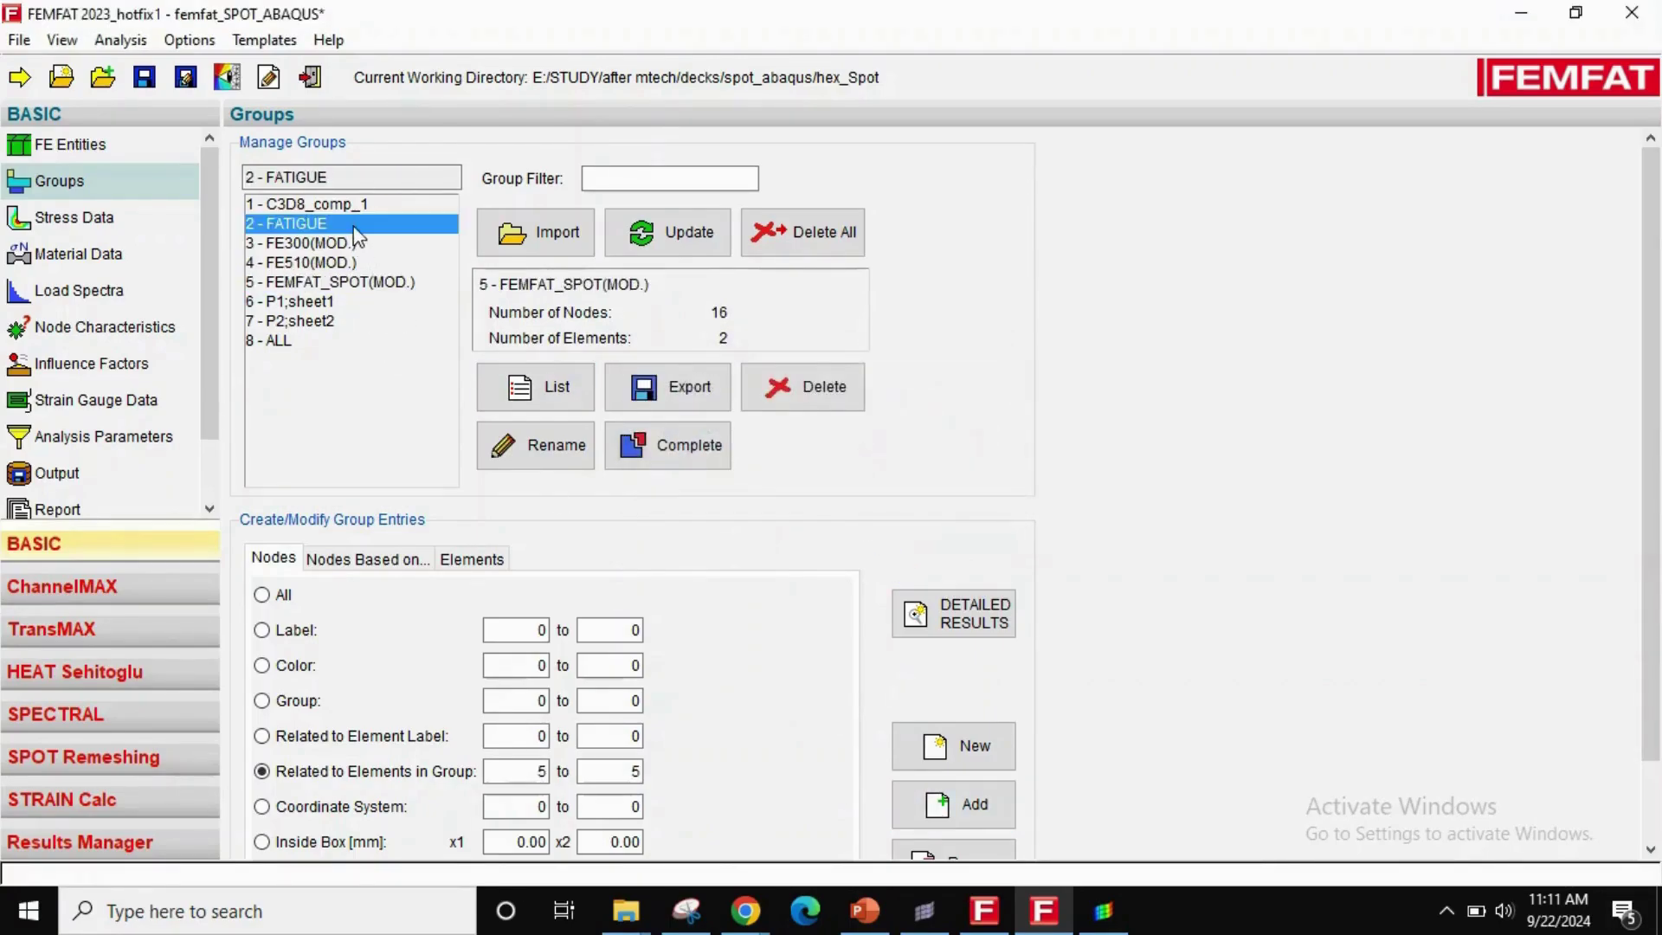
{"action": "left_click", "coordinate": [910, 796]}
{"action": "left_click", "coordinate": [840, 485]}
- Load ABAQUS_HEXA_RBE3_upd.odb as the Upper stress data set
{"action": "left_click", "coordinate": [106, 227]}
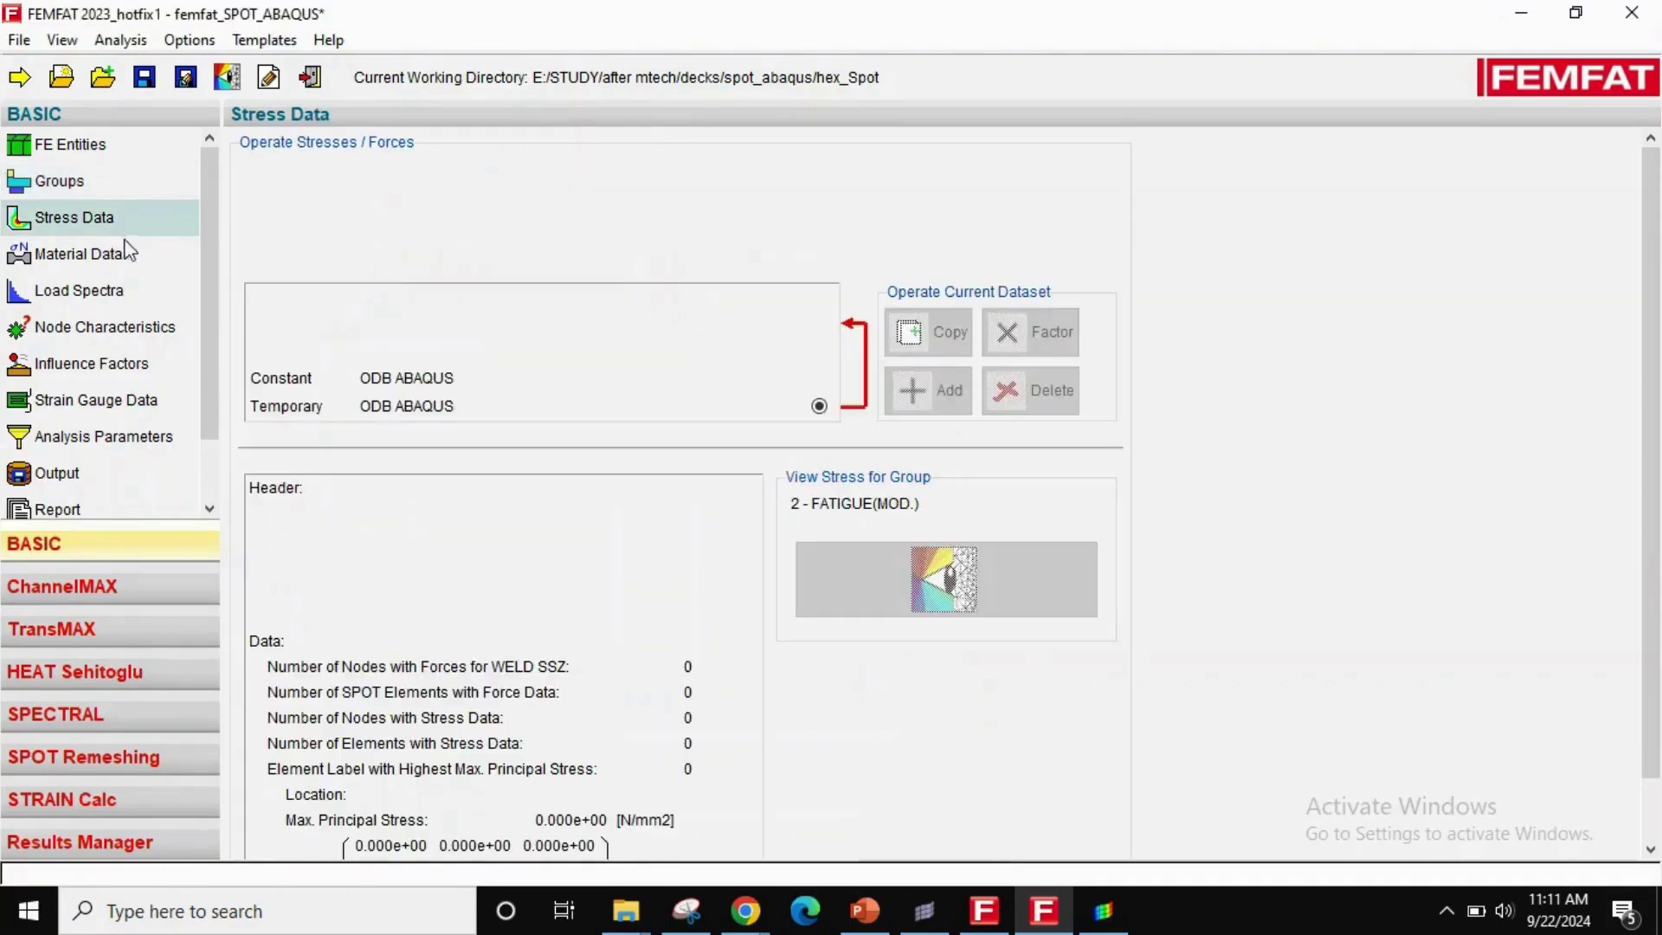
{"action": "left_click", "coordinate": [731, 326]}
{"action": "left_click", "coordinate": [792, 321]}
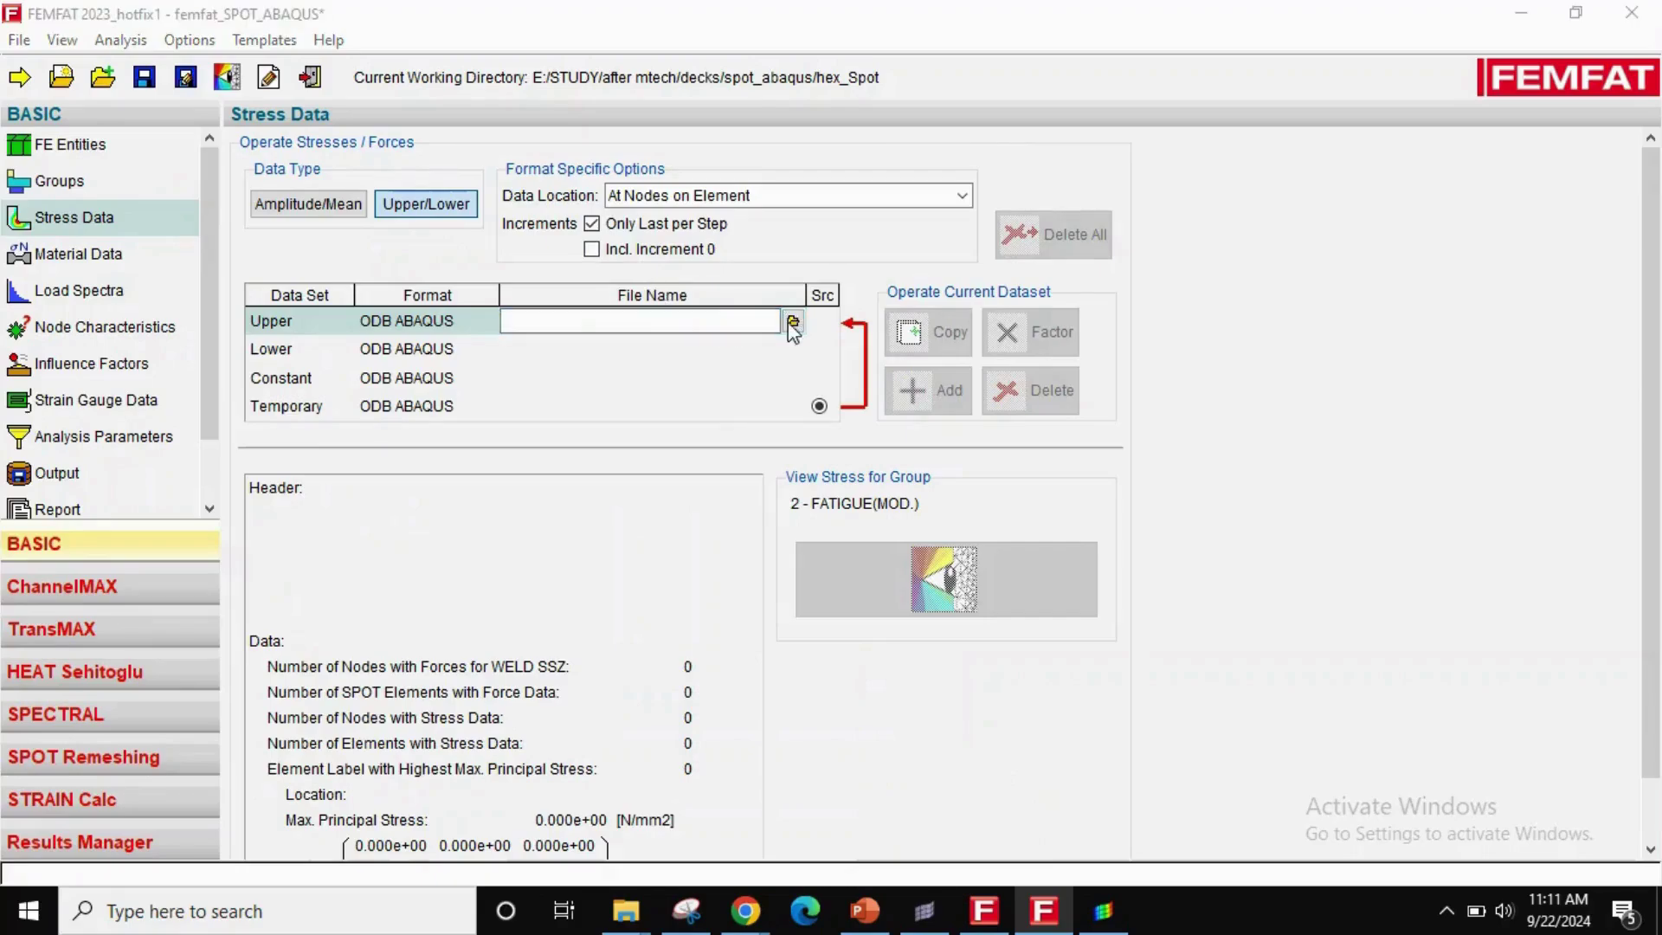
{"action": "left_click", "coordinate": [1002, 298]}
{"action": "double_click", "coordinate": [1003, 298]}
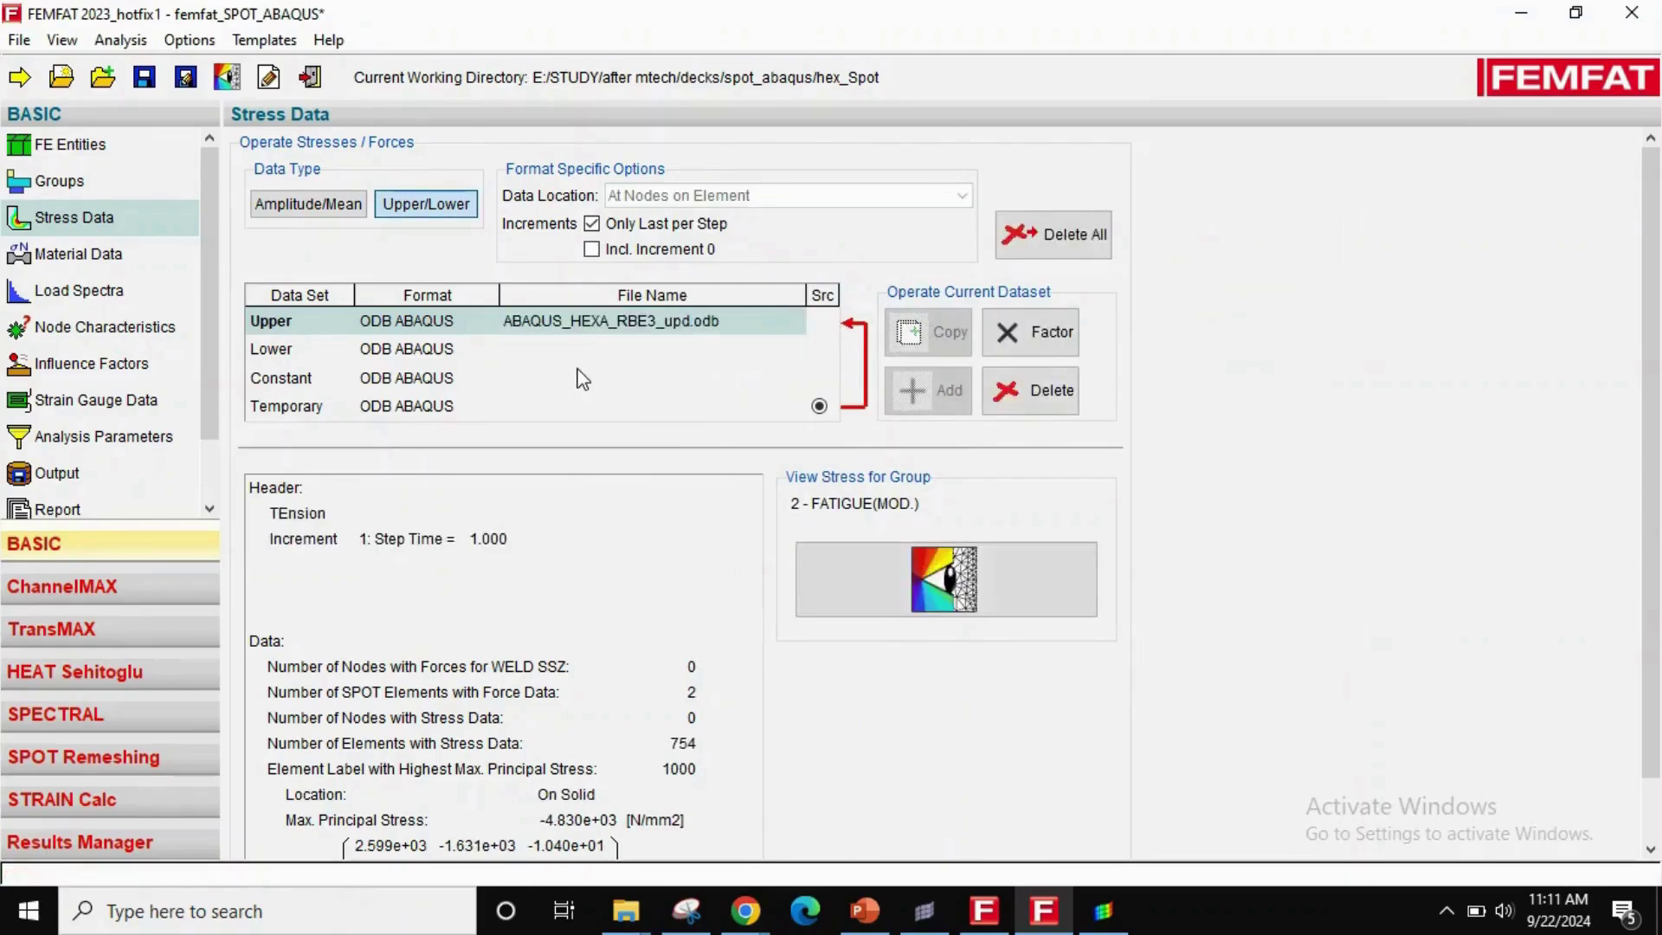
{"action": "scroll", "coordinate": [1039, 589], "scroll_direction": "down", "scroll_amount": 1}
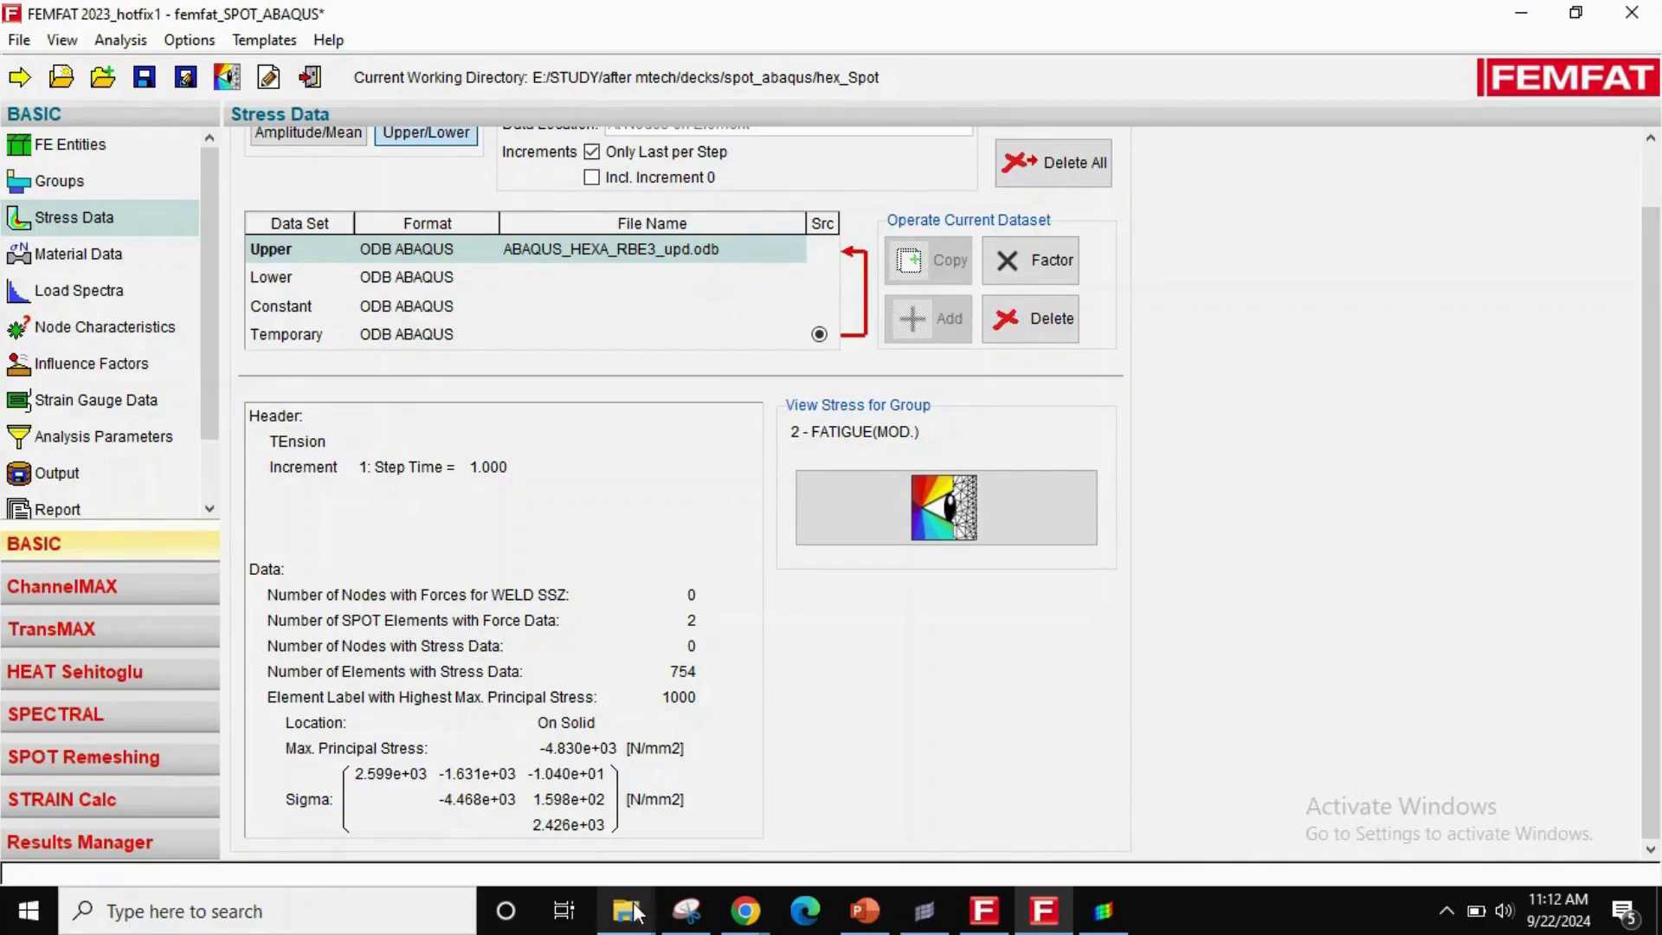
- Open ABAQUS_HEXA_RBE3.inp in Notepad++ and examine the element output request for the FEMFAT_SPOT element set at the end of the file
{"action": "mouse_move", "coordinate": [626, 909]}
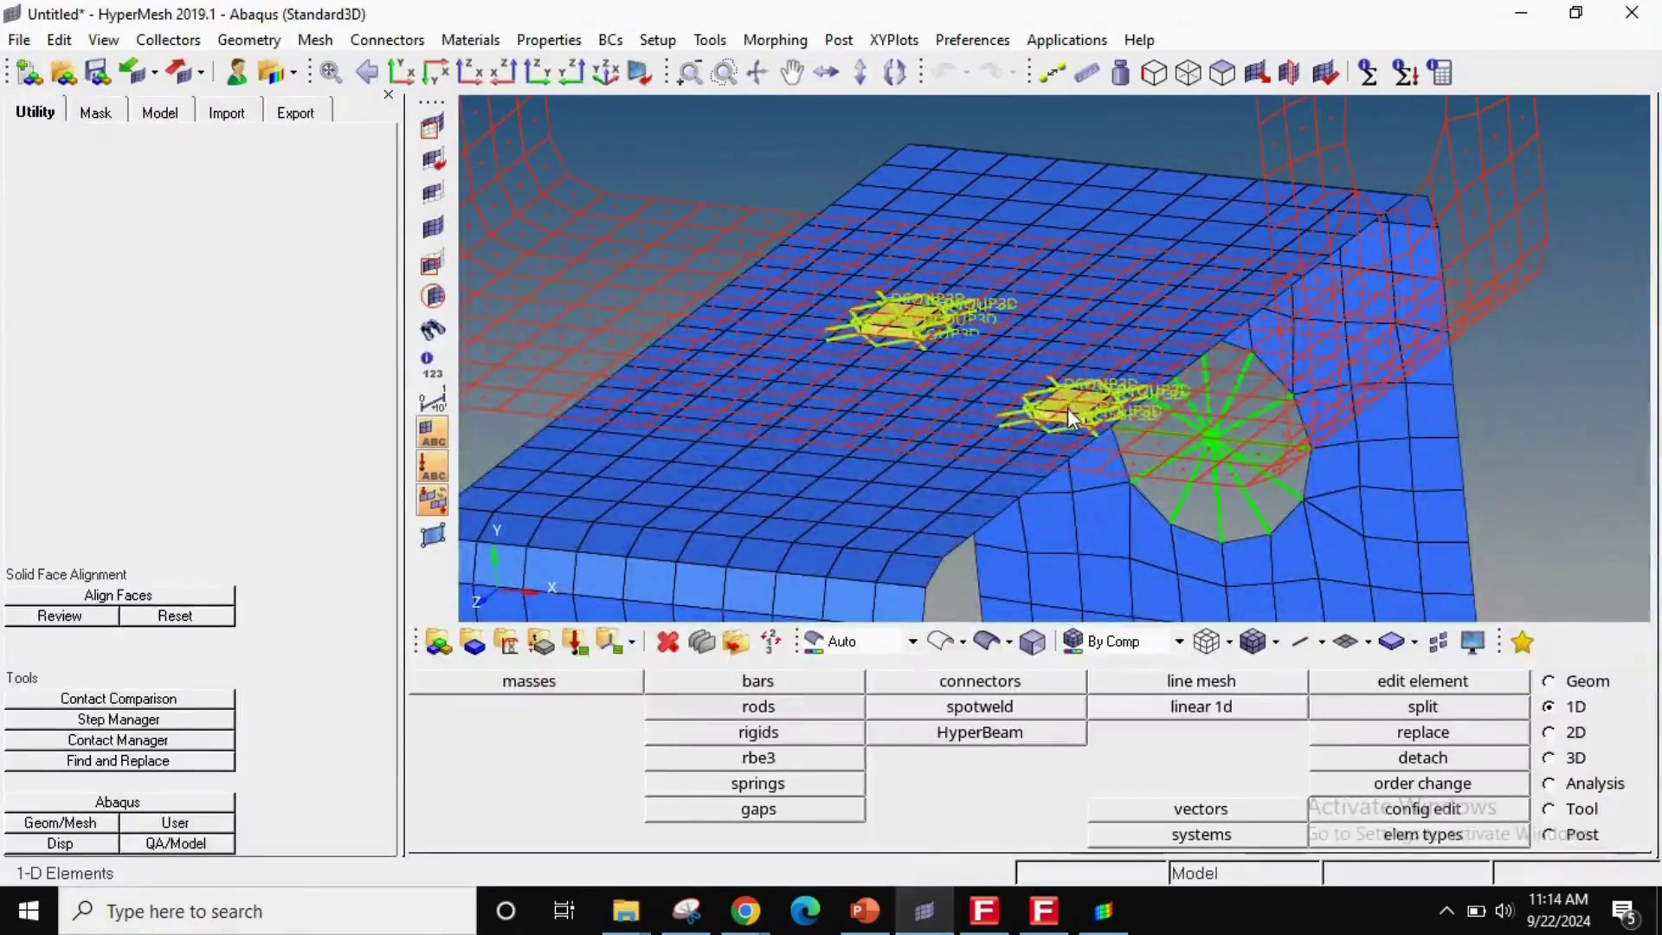
{"action": "left_click", "coordinate": [1522, 11]}
{"action": "double_click", "coordinate": [583, 261]}
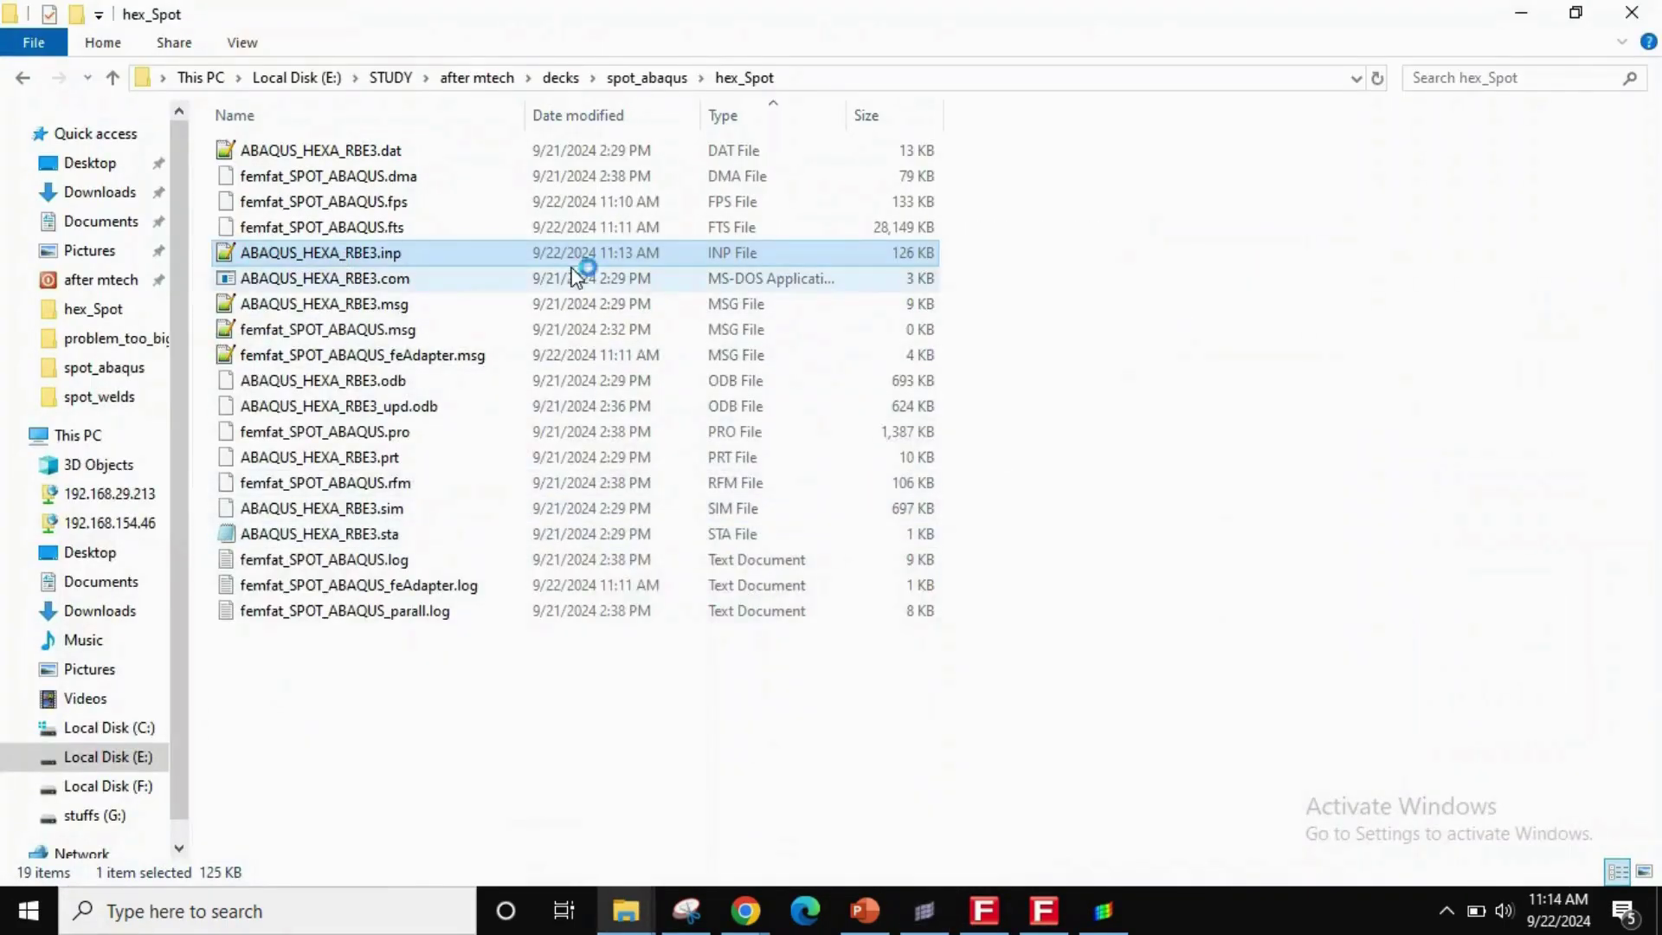
{"action": "key", "text": "ctrl+End"}
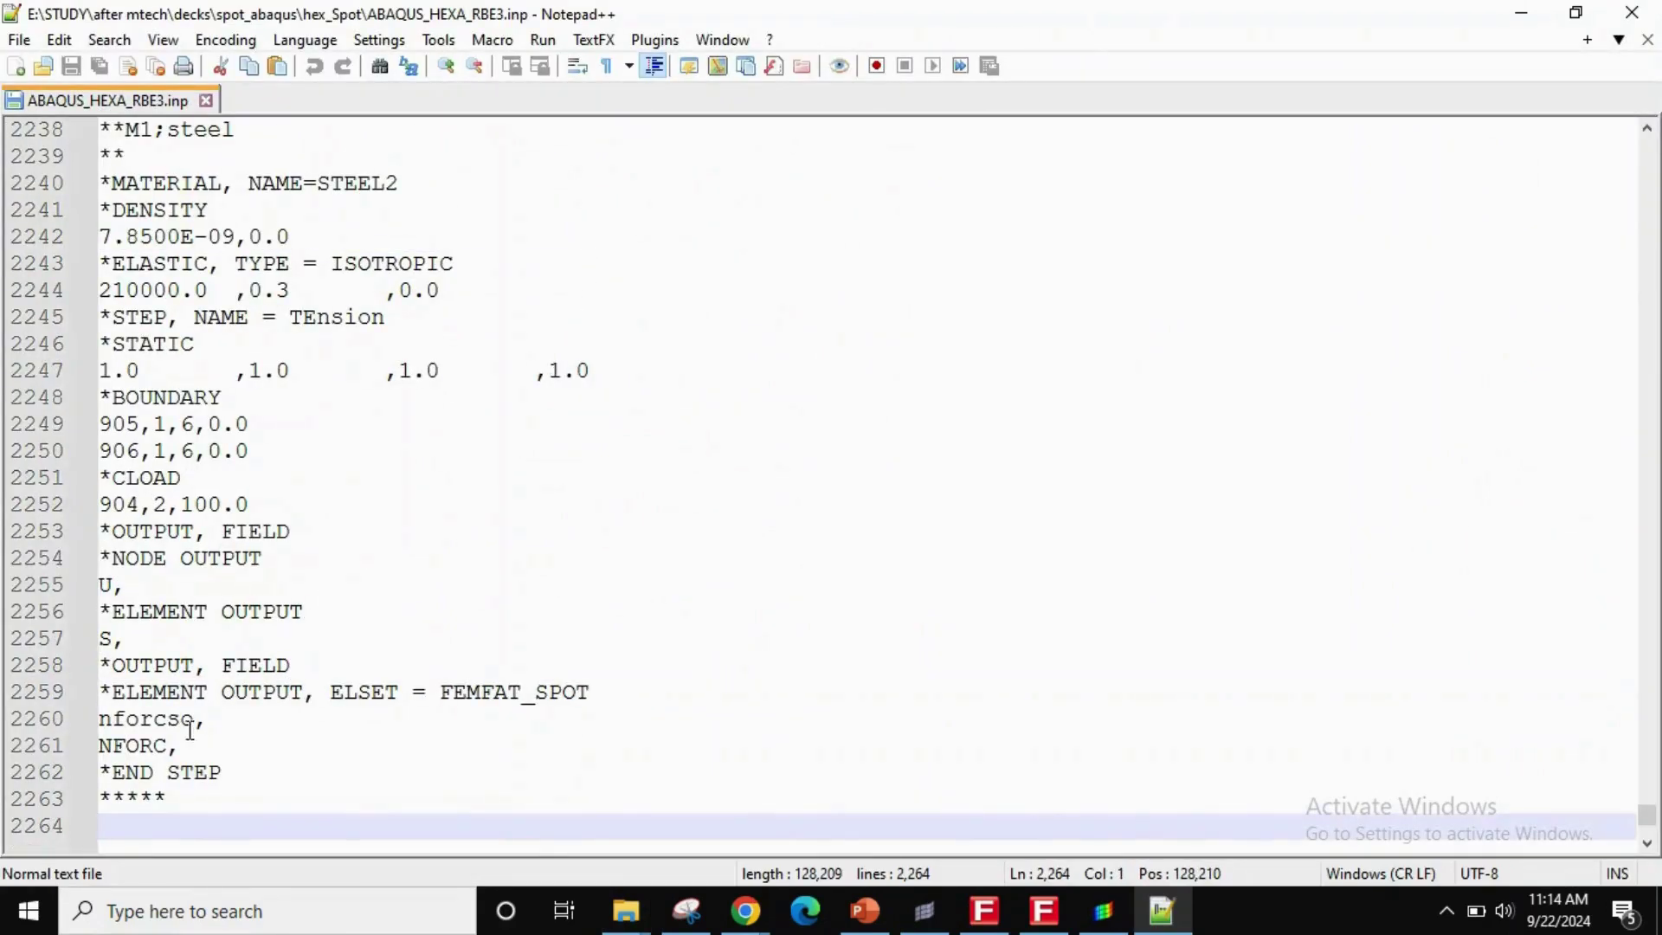
{"action": "left_click_drag", "start_coordinate": [101, 698], "coordinate": [439, 712]}
{"action": "left_click_drag", "start_coordinate": [579, 709], "coordinate": [591, 696]}
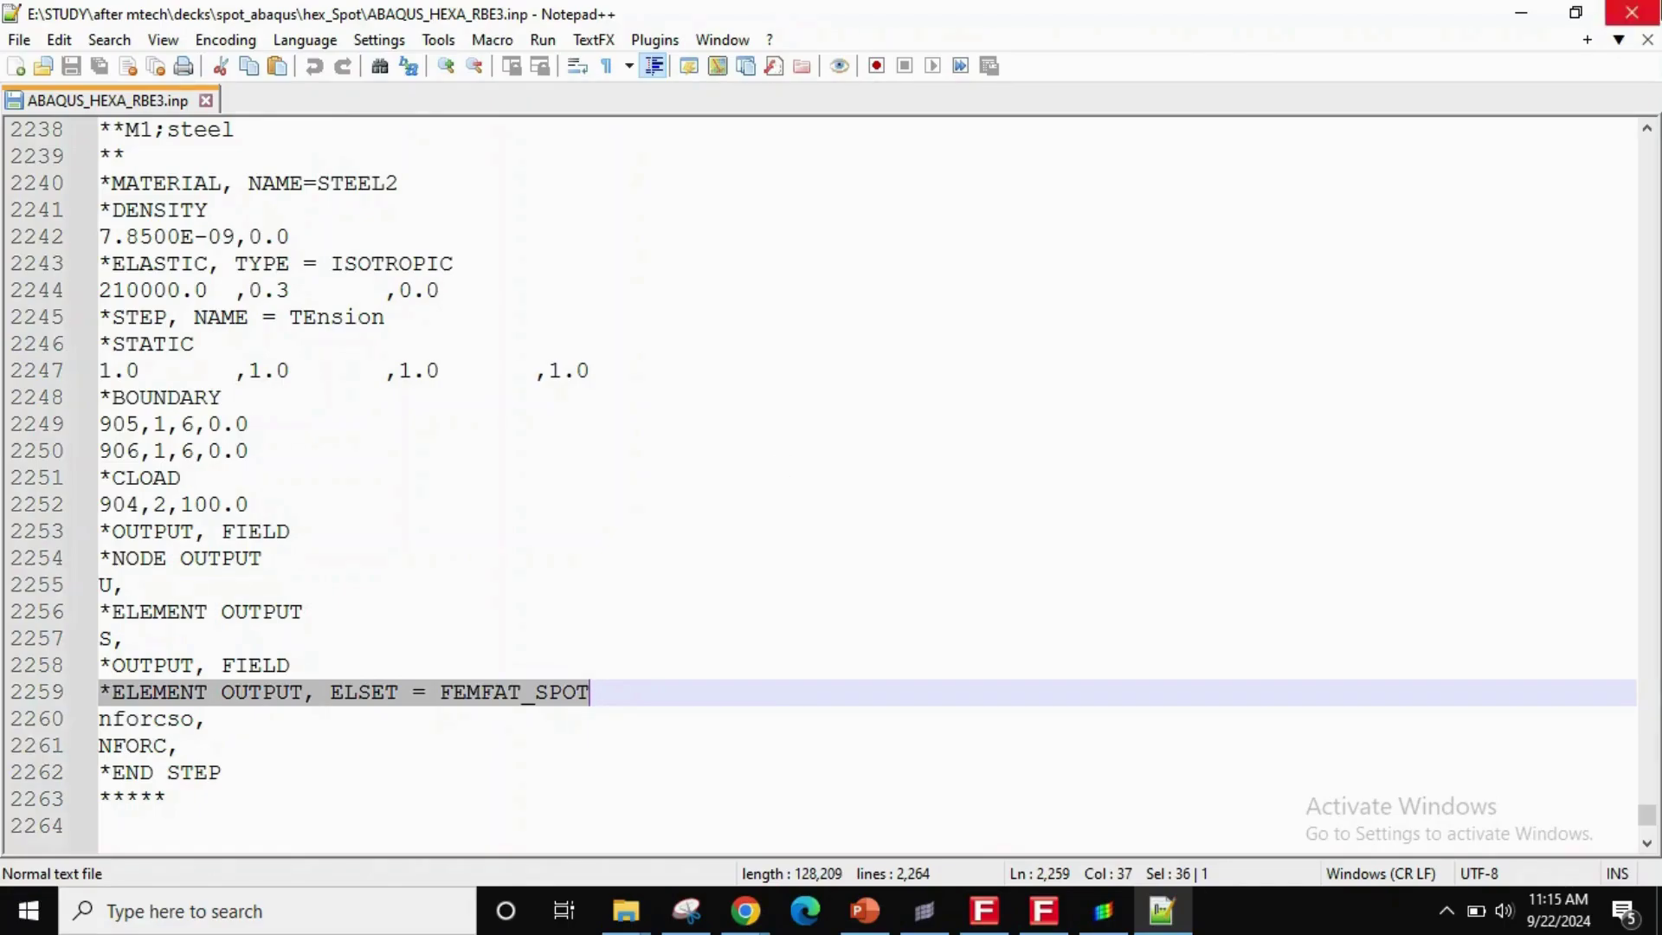
{"action": "left_click", "coordinate": [1632, 12]}
- Switch to FEMFAT and review the defined materials and the load spectrum
{"action": "left_click", "coordinate": [1049, 913]}
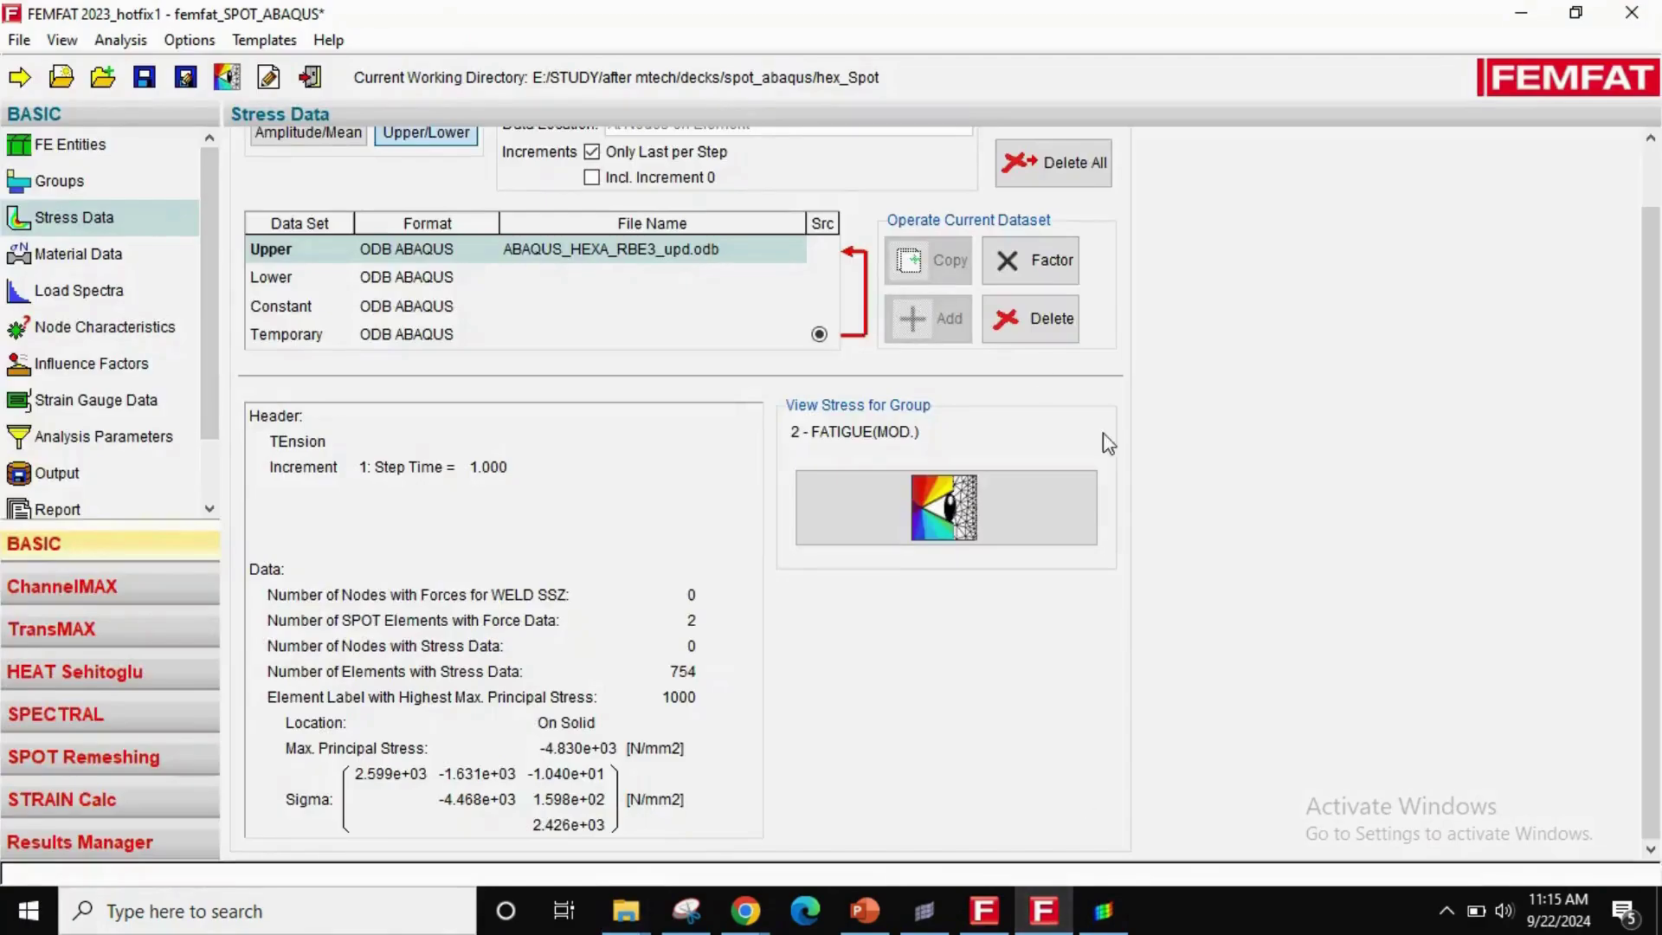
{"action": "left_click", "coordinate": [53, 257]}
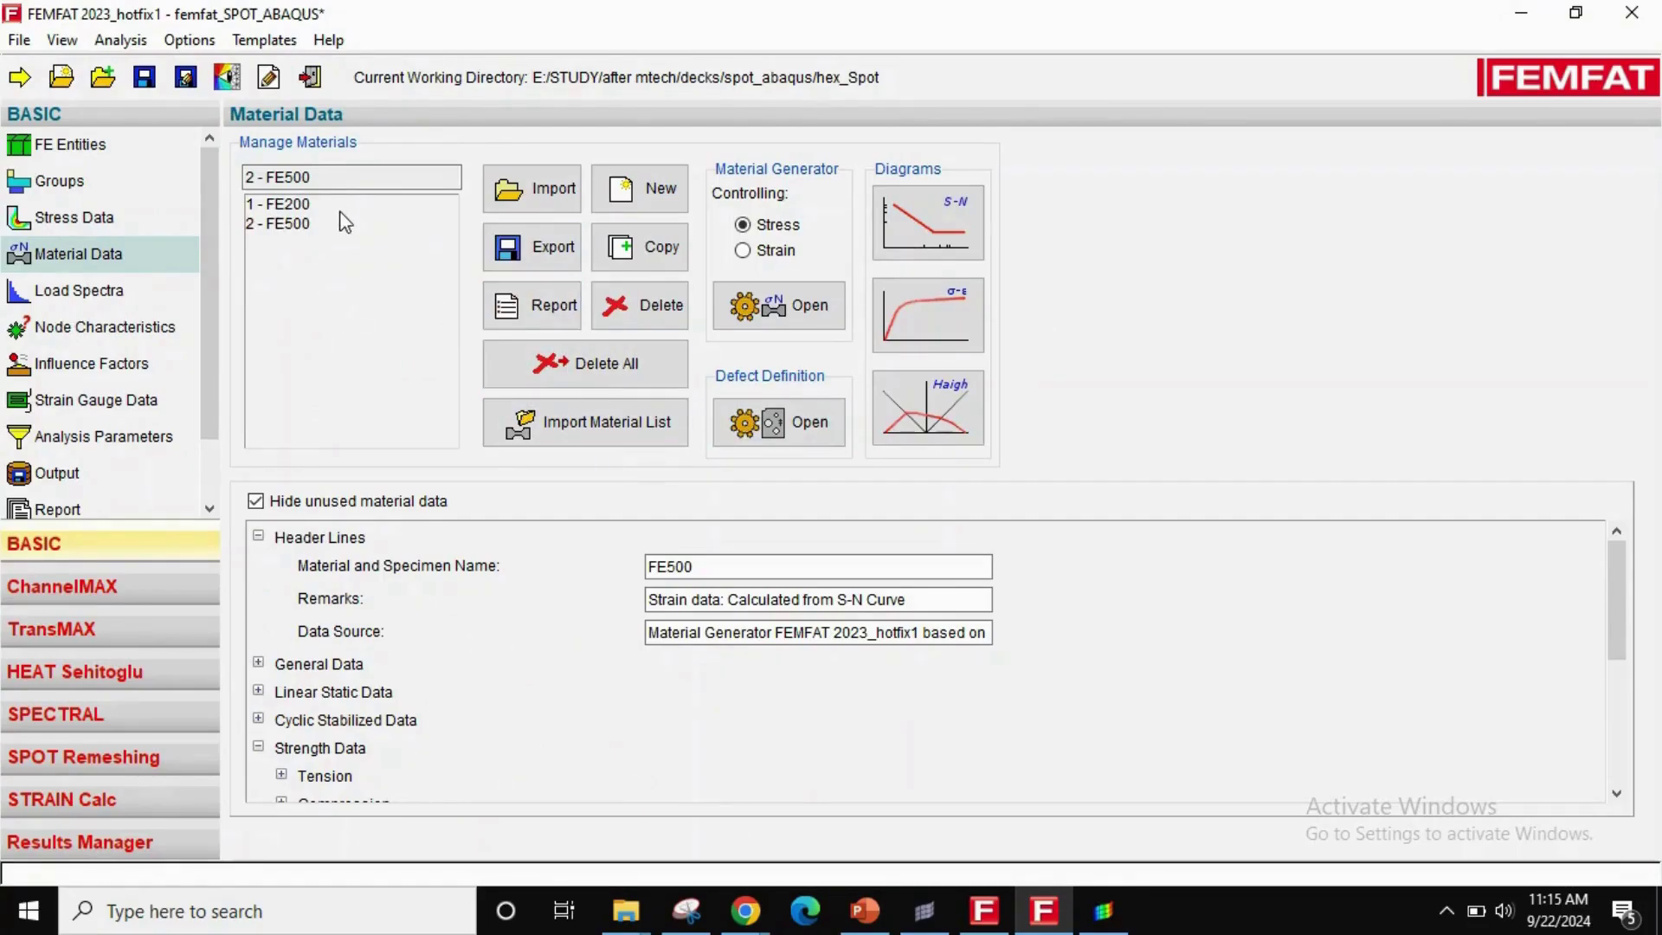
{"action": "left_click", "coordinate": [80, 291]}
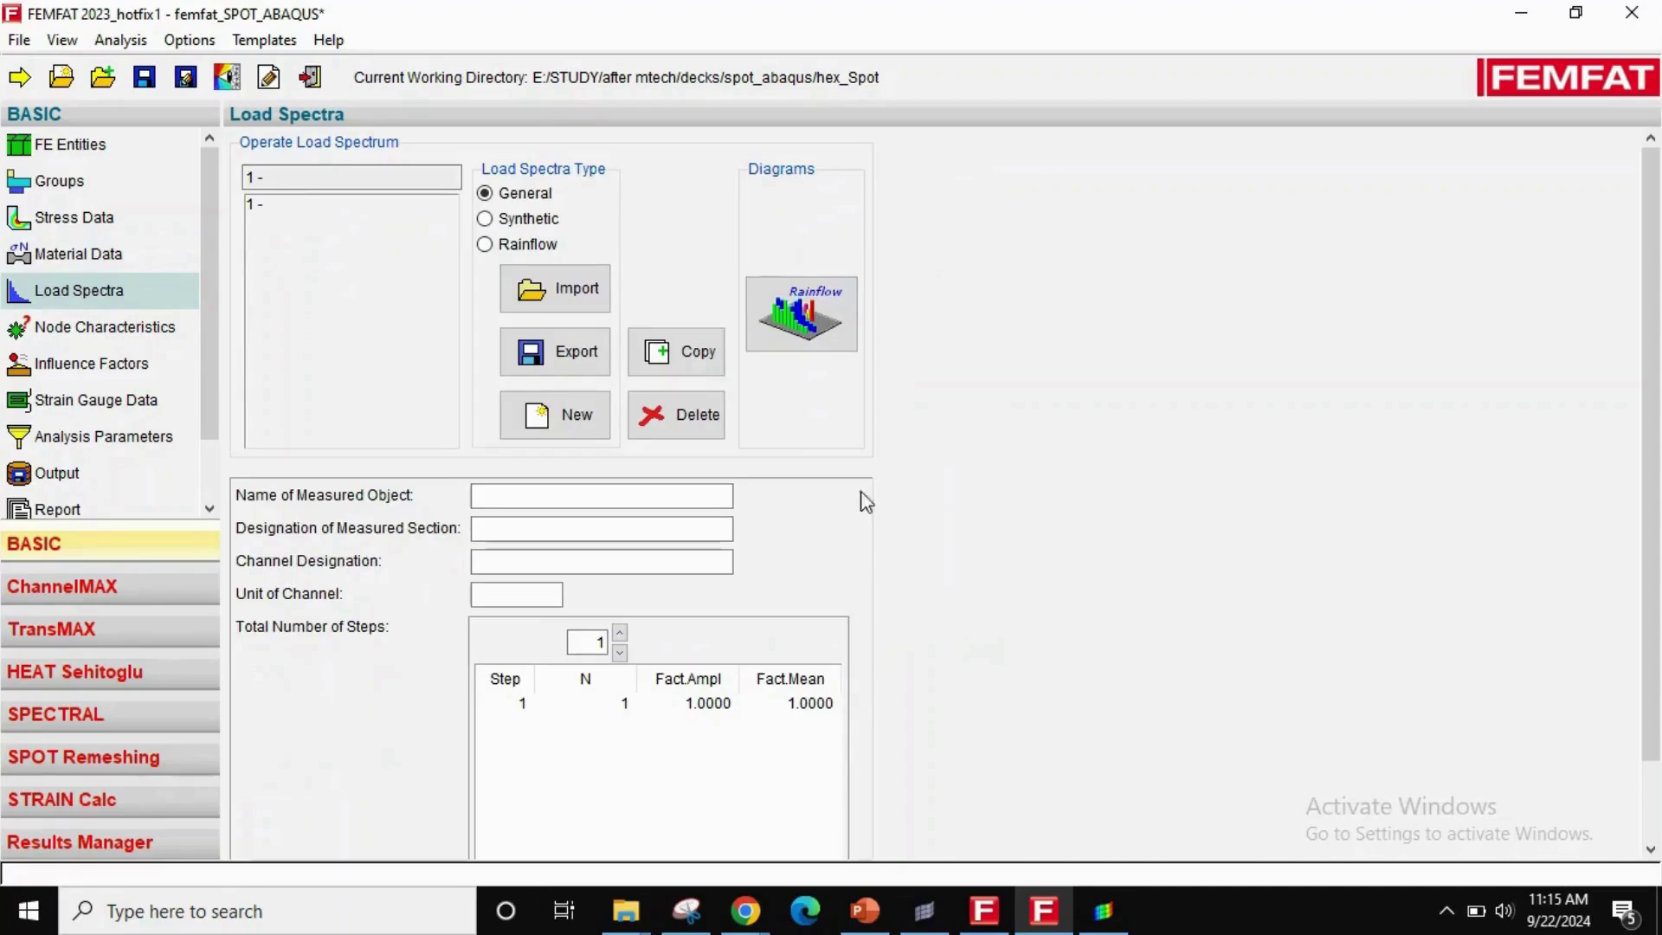
- Switch to HyperMesh, inspect the material definition assigned to the hexa component C3D8_comp_1, and return to FEMFAT
{"action": "left_click", "coordinate": [924, 910]}
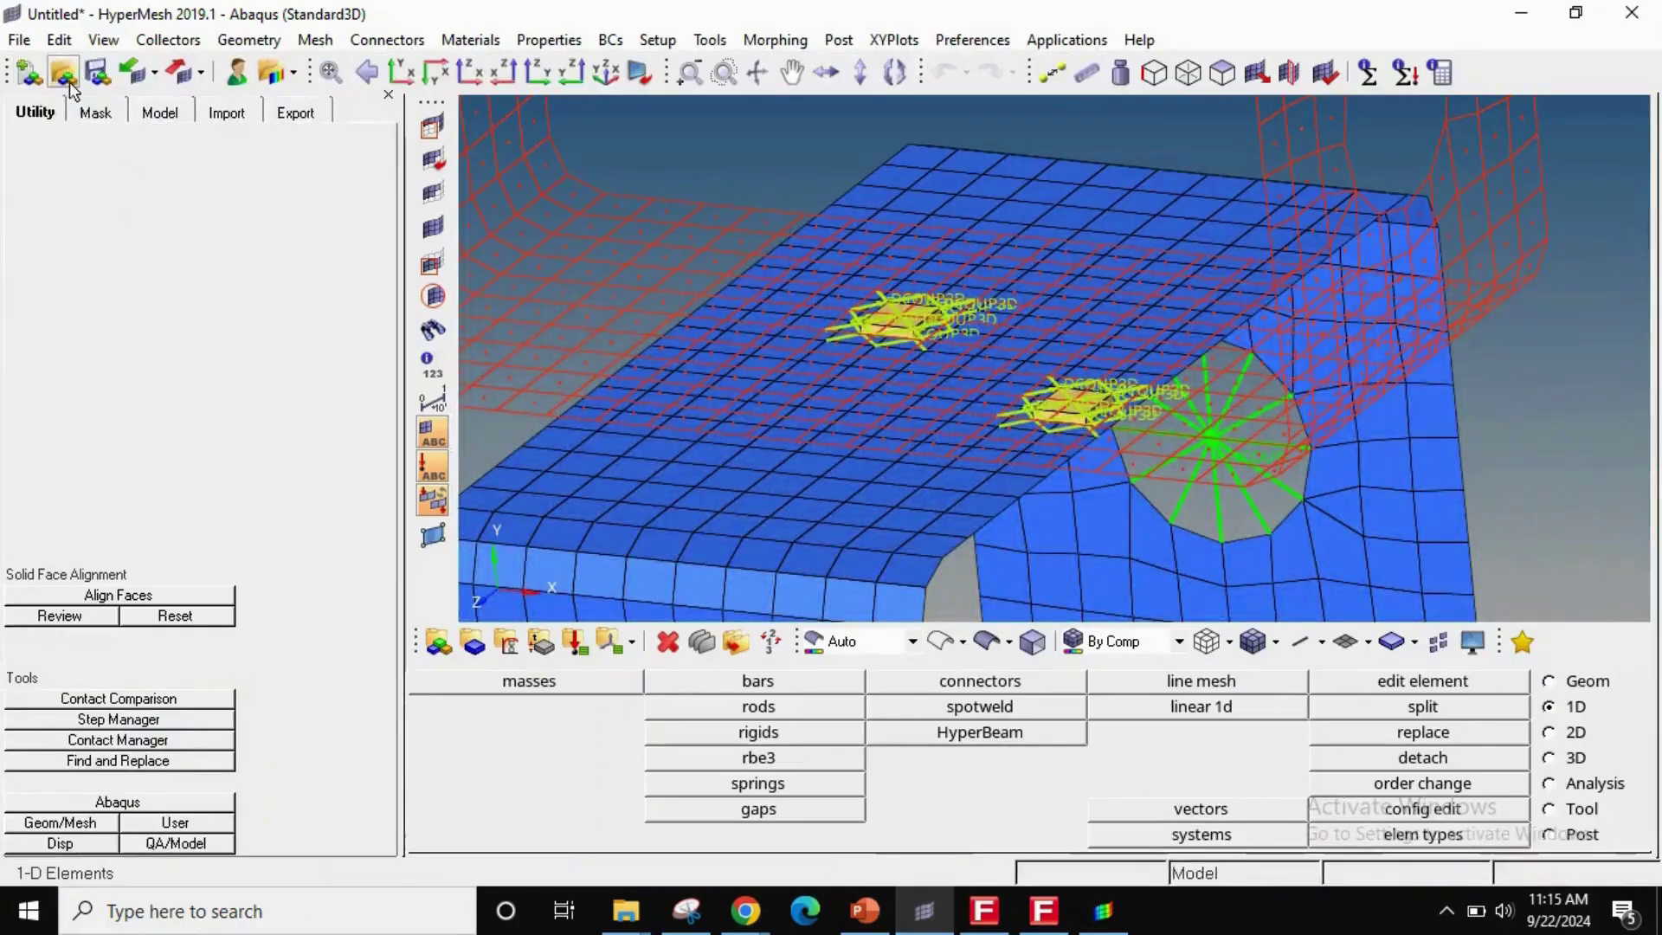
{"action": "left_click", "coordinate": [159, 113]}
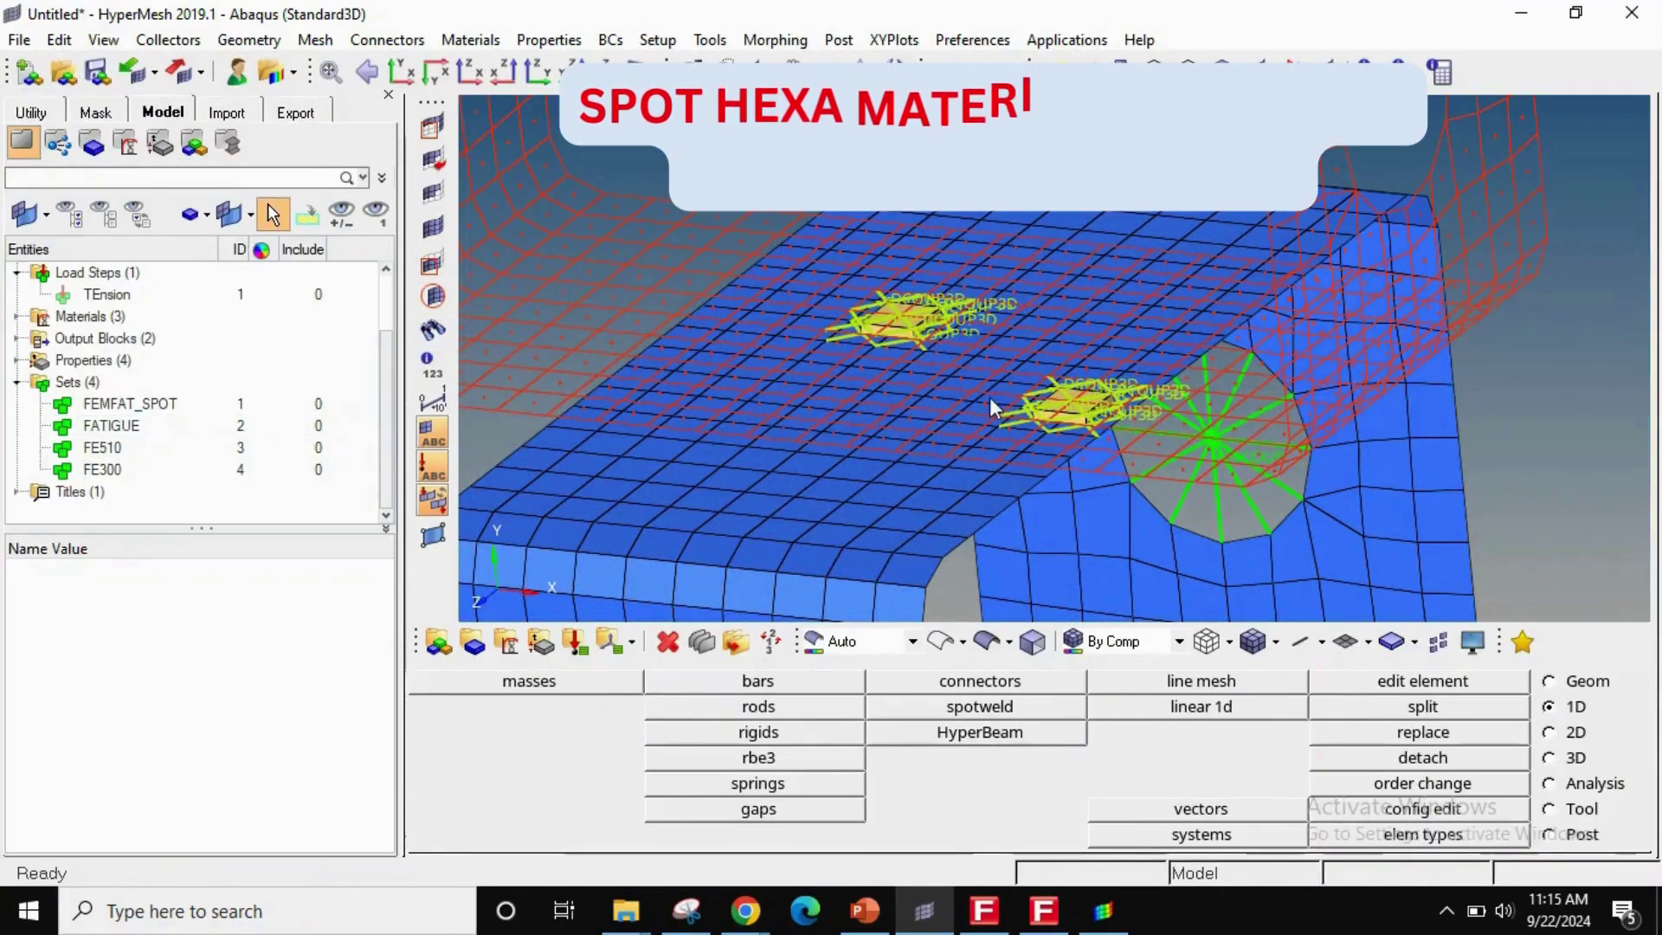
{"action": "scroll", "coordinate": [1021, 411], "scroll_direction": "up", "scroll_amount": 5}
{"action": "left_click", "coordinate": [1042, 482]}
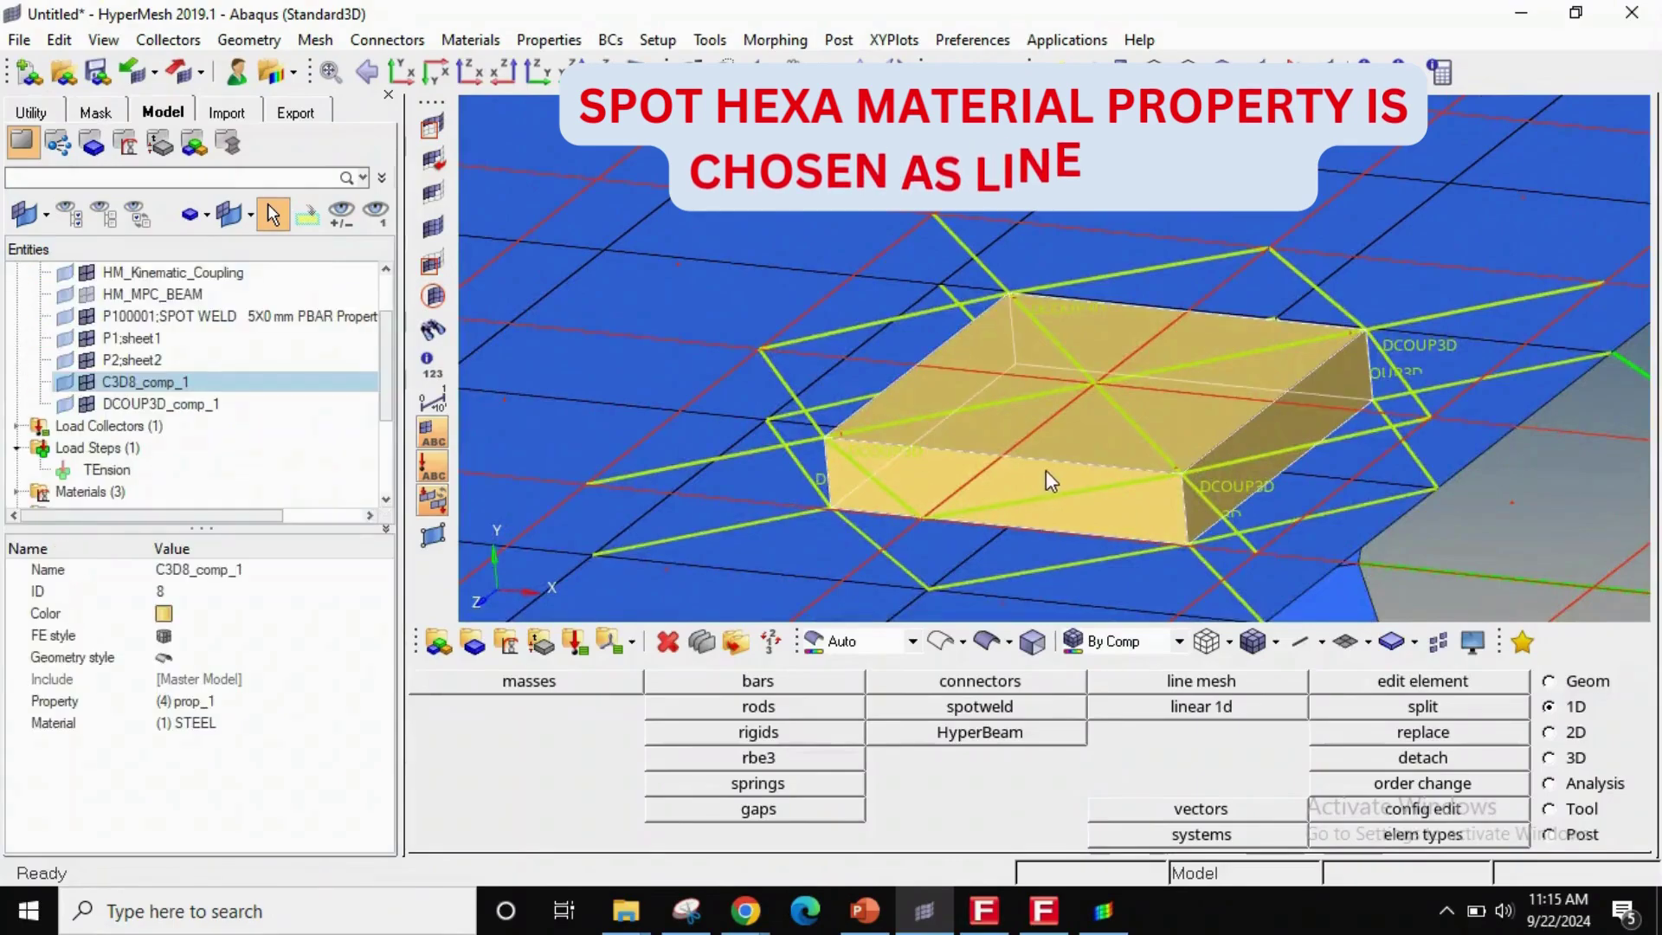
{"action": "right_click", "coordinate": [200, 724]}
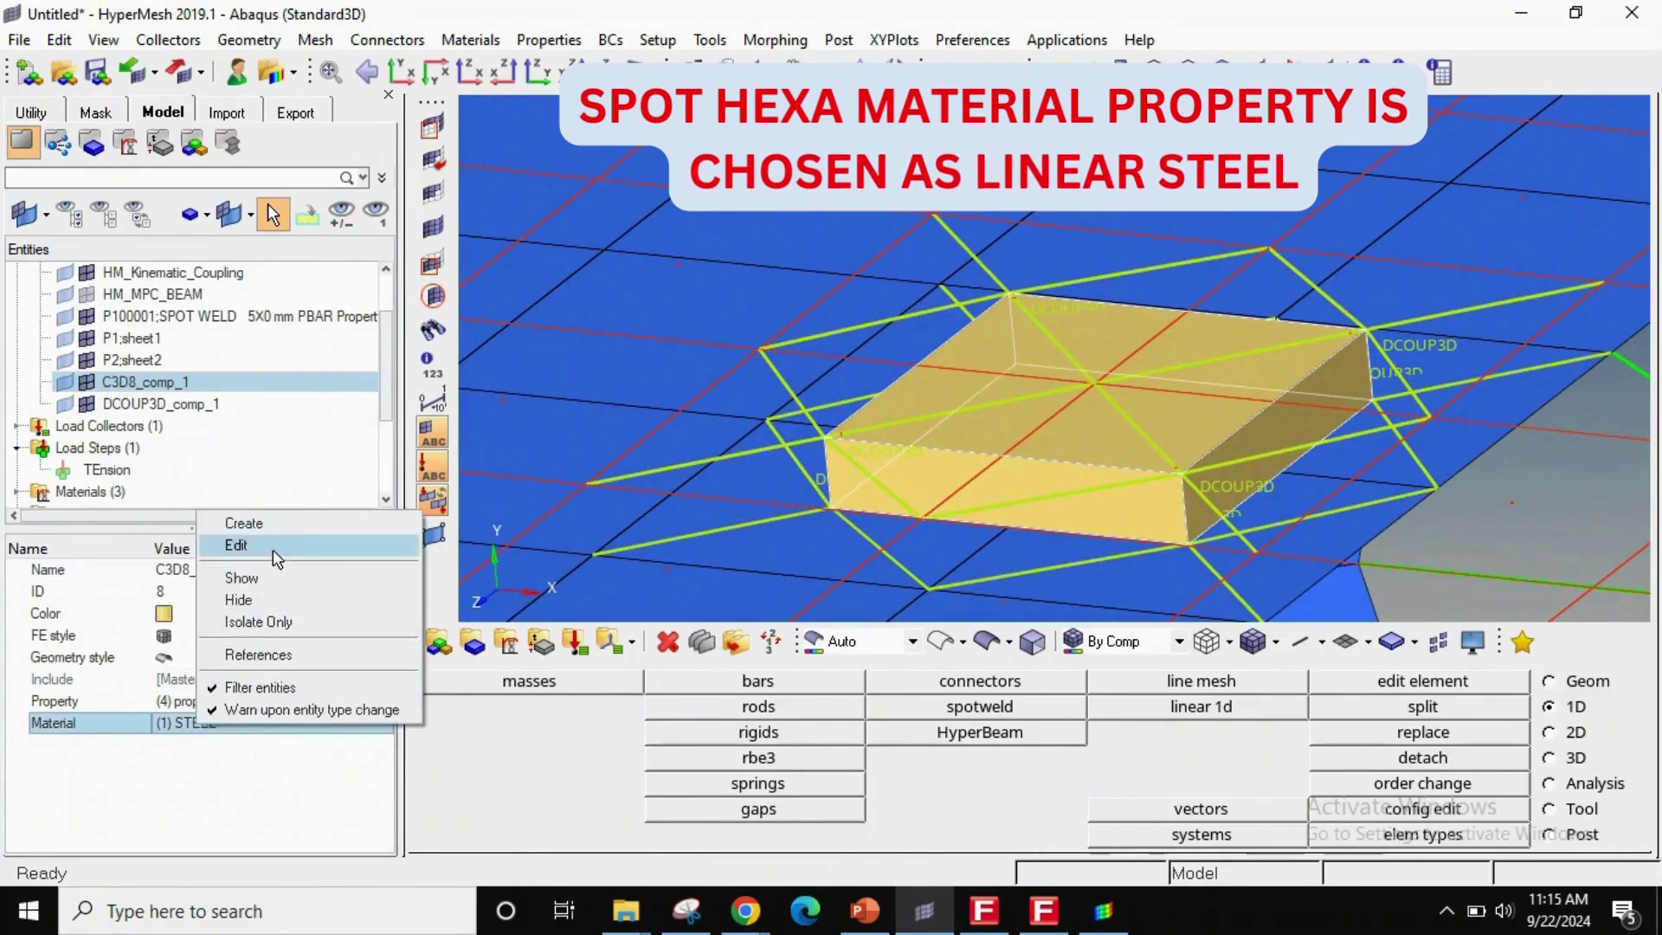
{"action": "left_click", "coordinate": [237, 545]}
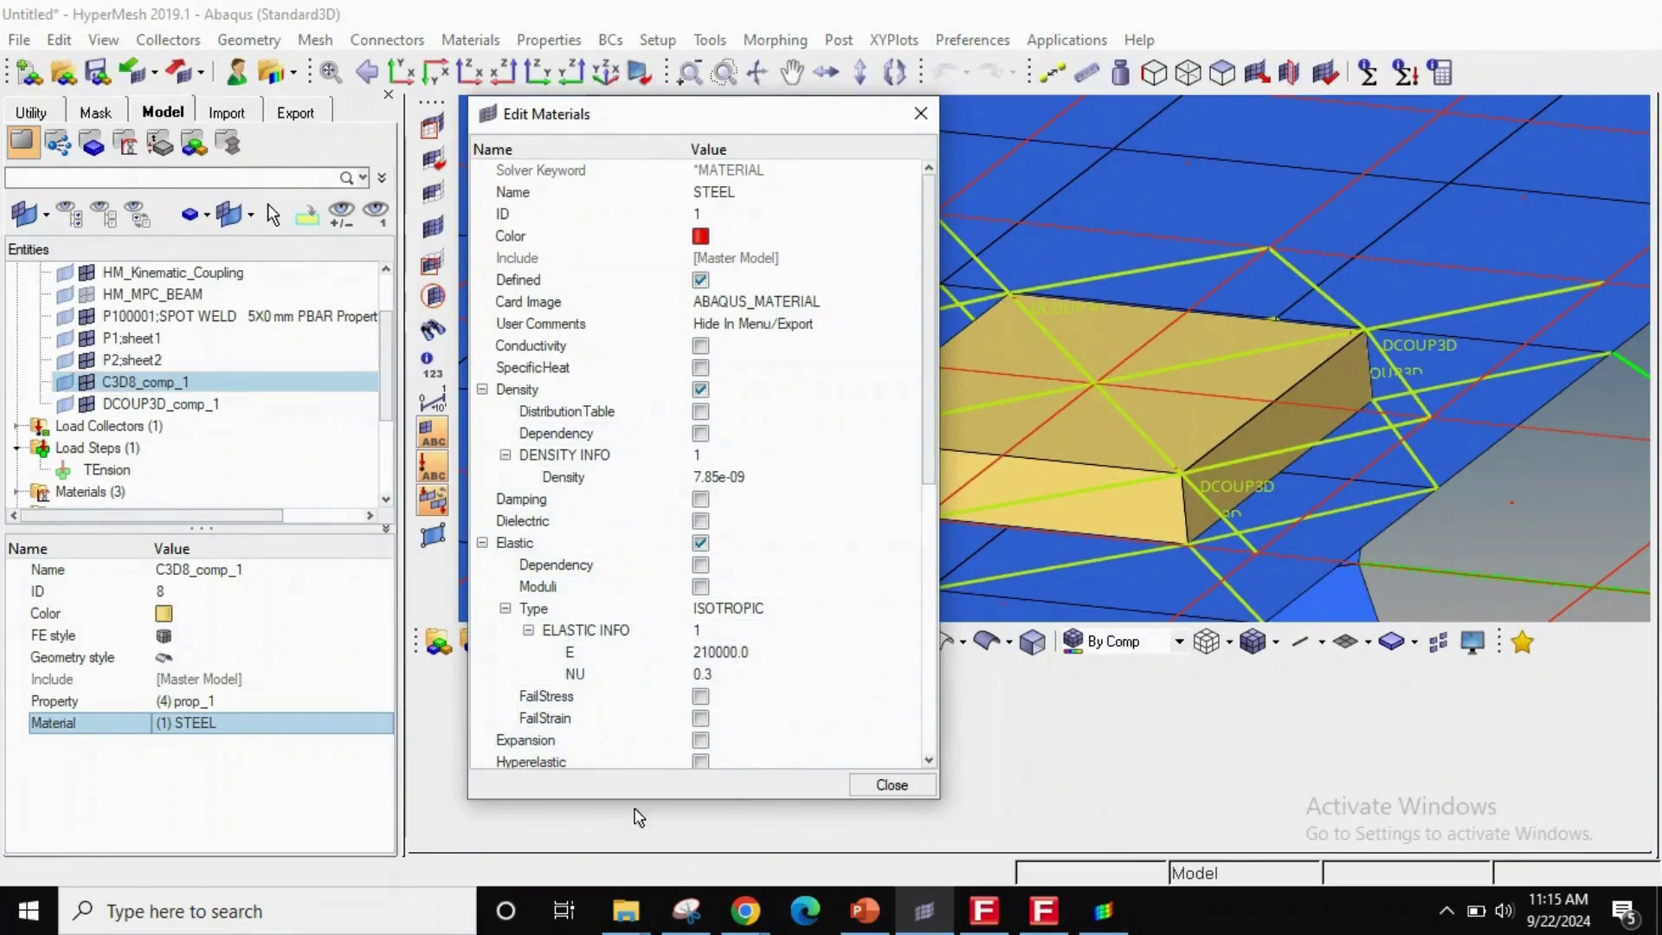
{"action": "left_click", "coordinate": [892, 784]}
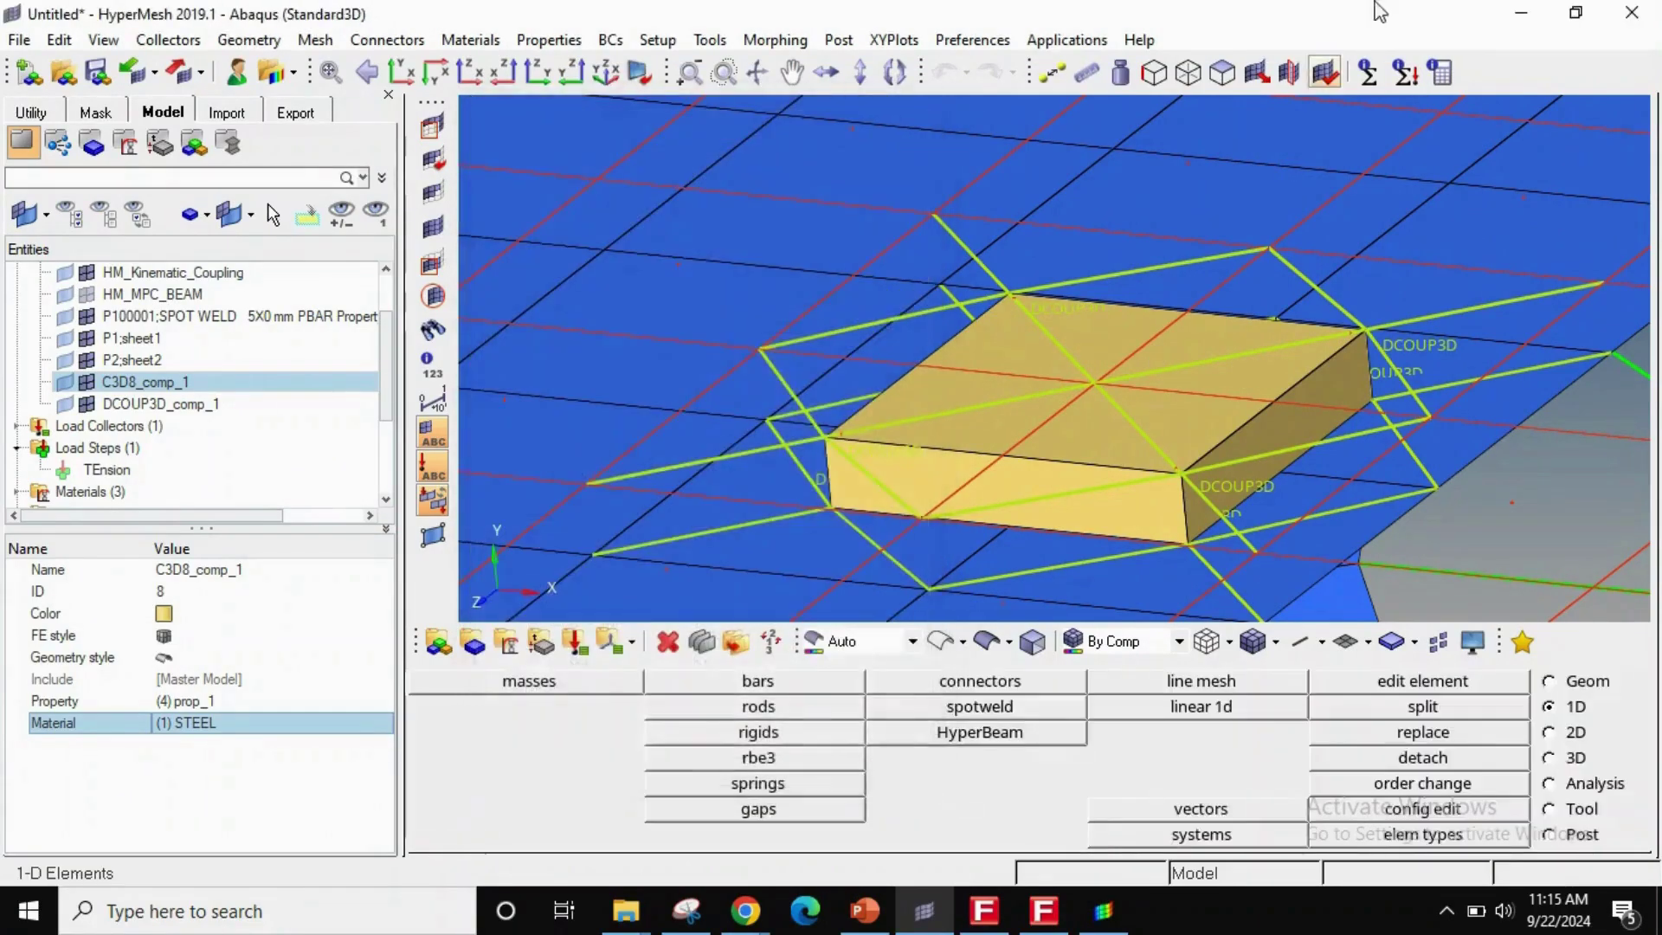
{"action": "key", "text": "alt+Tab"}
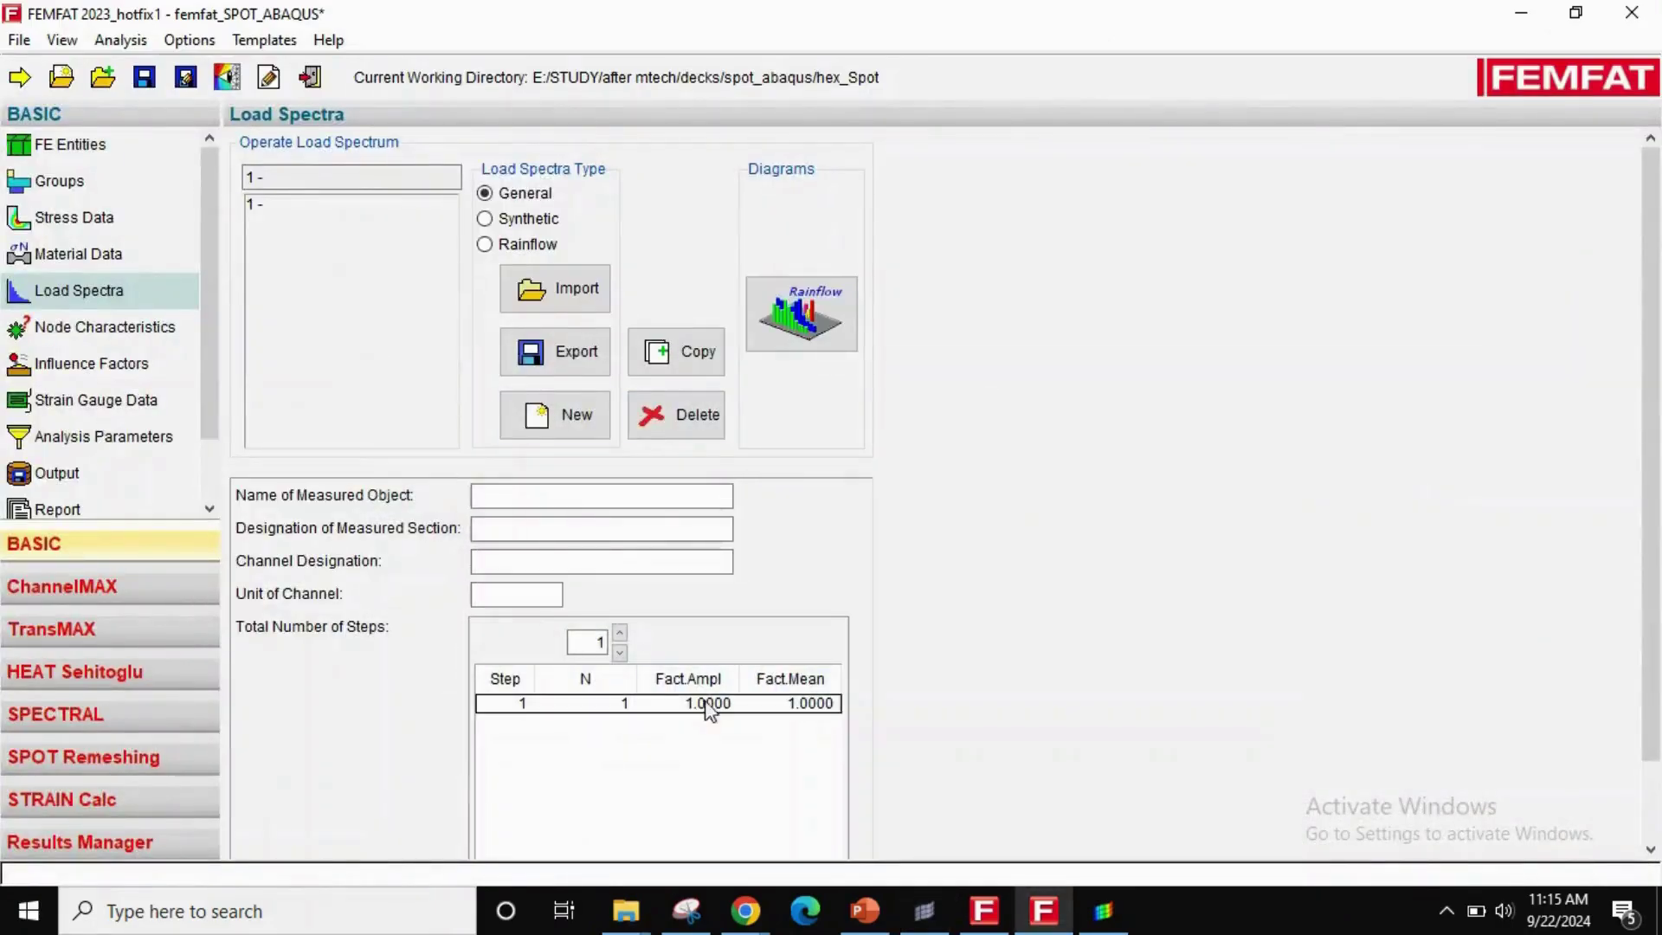
- Assign material FE200 and the Smoothed (= 60µm) surface roughness to the nodes of group FE300
{"action": "left_click", "coordinate": [558, 702]}
{"action": "left_click", "coordinate": [160, 334]}
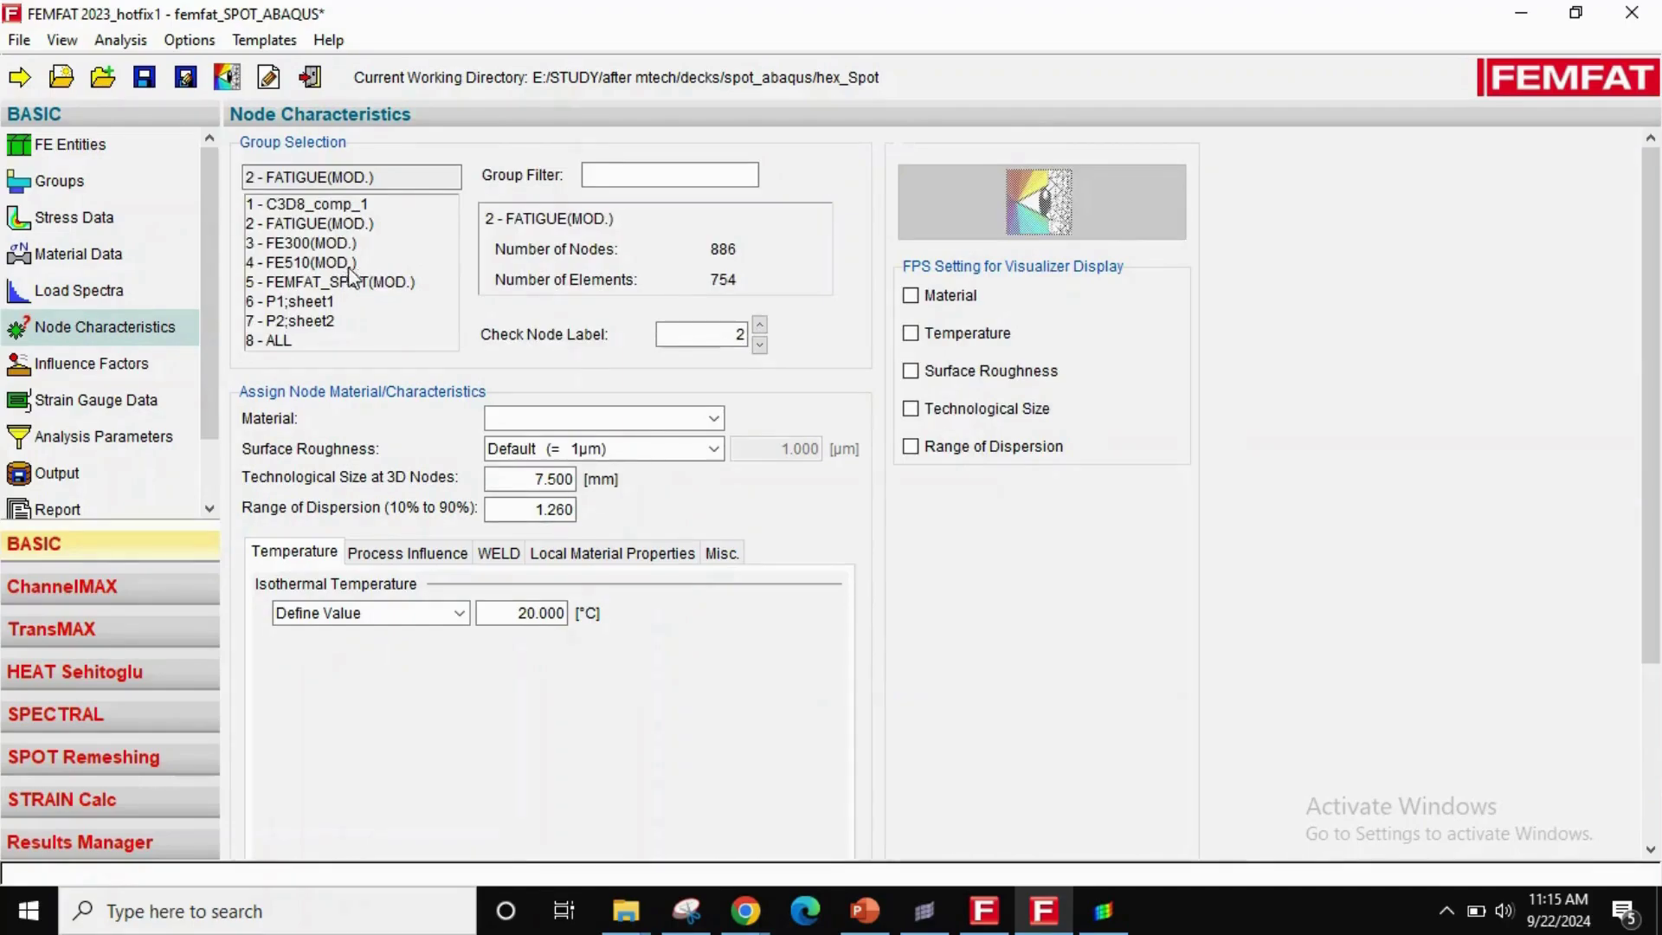
{"action": "left_click", "coordinate": [303, 244]}
{"action": "left_click", "coordinate": [620, 417]}
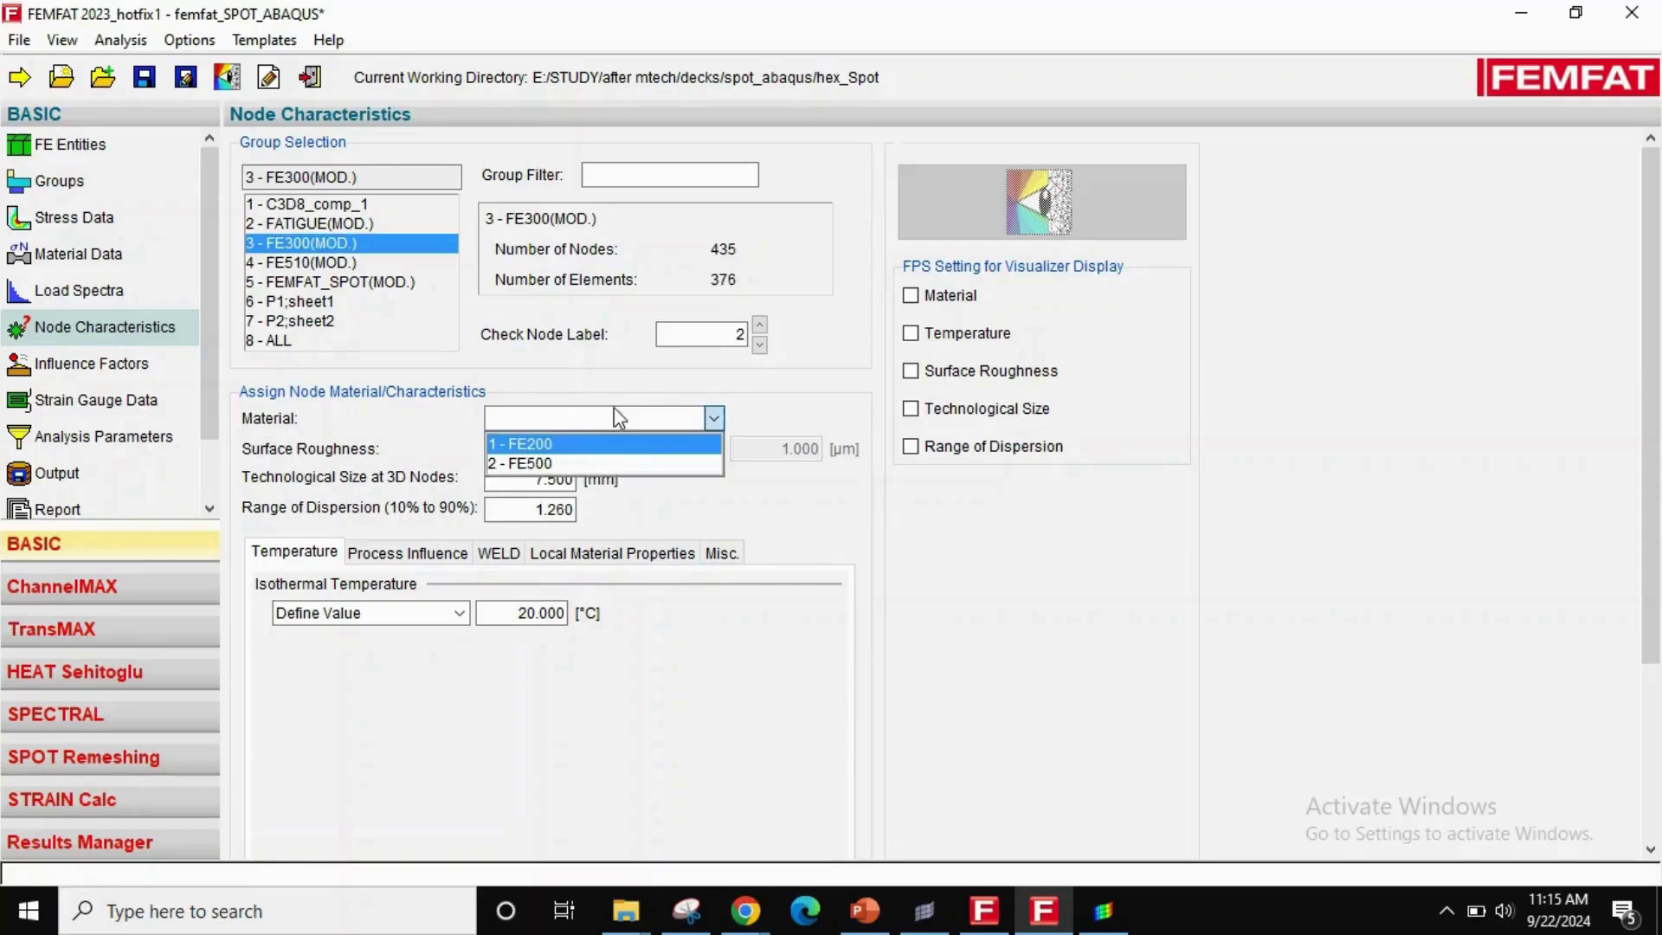
{"action": "left_click", "coordinate": [533, 443]}
{"action": "left_click", "coordinate": [619, 448]}
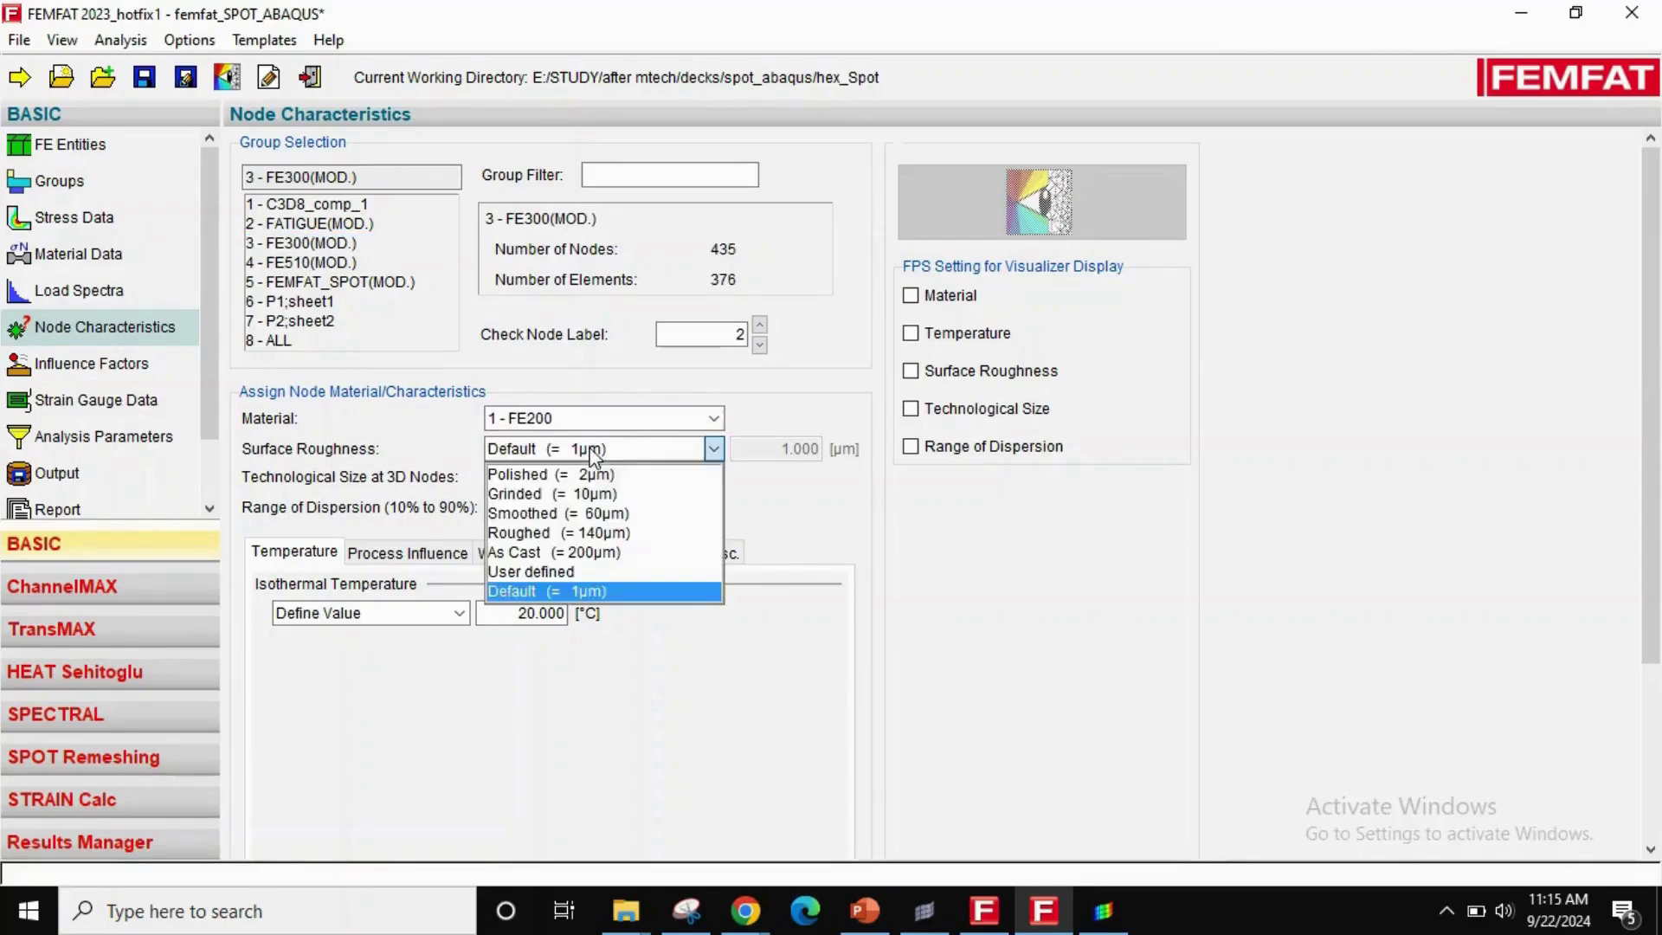
{"action": "left_click", "coordinate": [618, 516]}
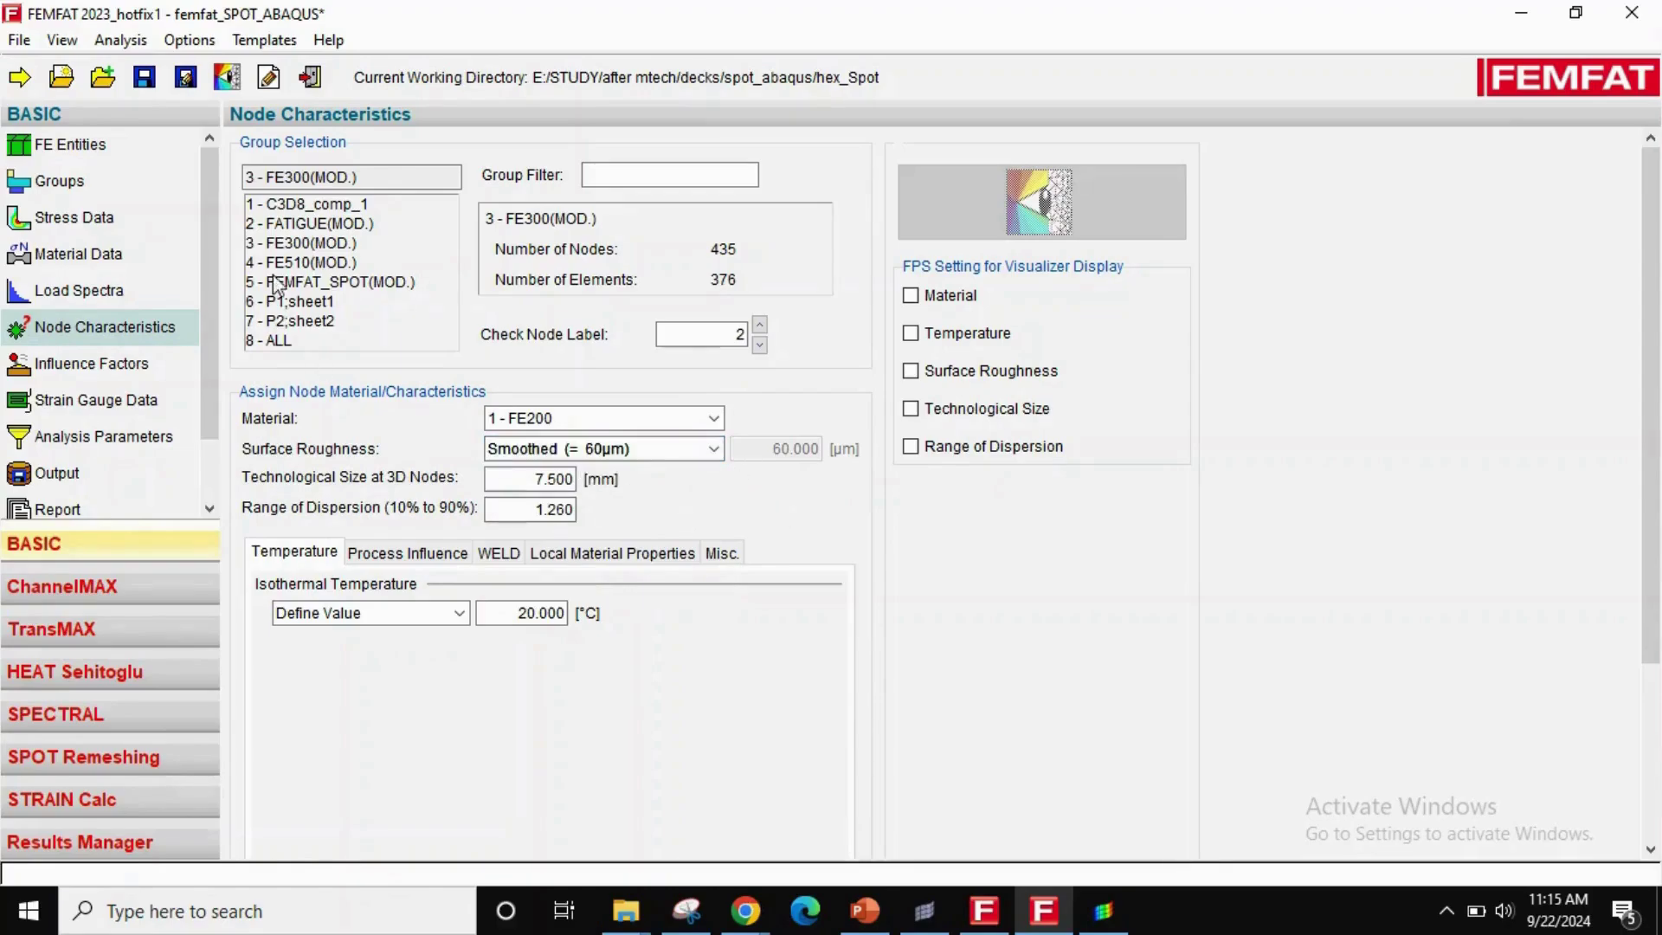
- Assign material FE500 and the Smoothed (= 60µm) surface roughness to the nodes of group FE510
{"action": "left_click", "coordinate": [307, 262]}
{"action": "left_click", "coordinate": [620, 418]}
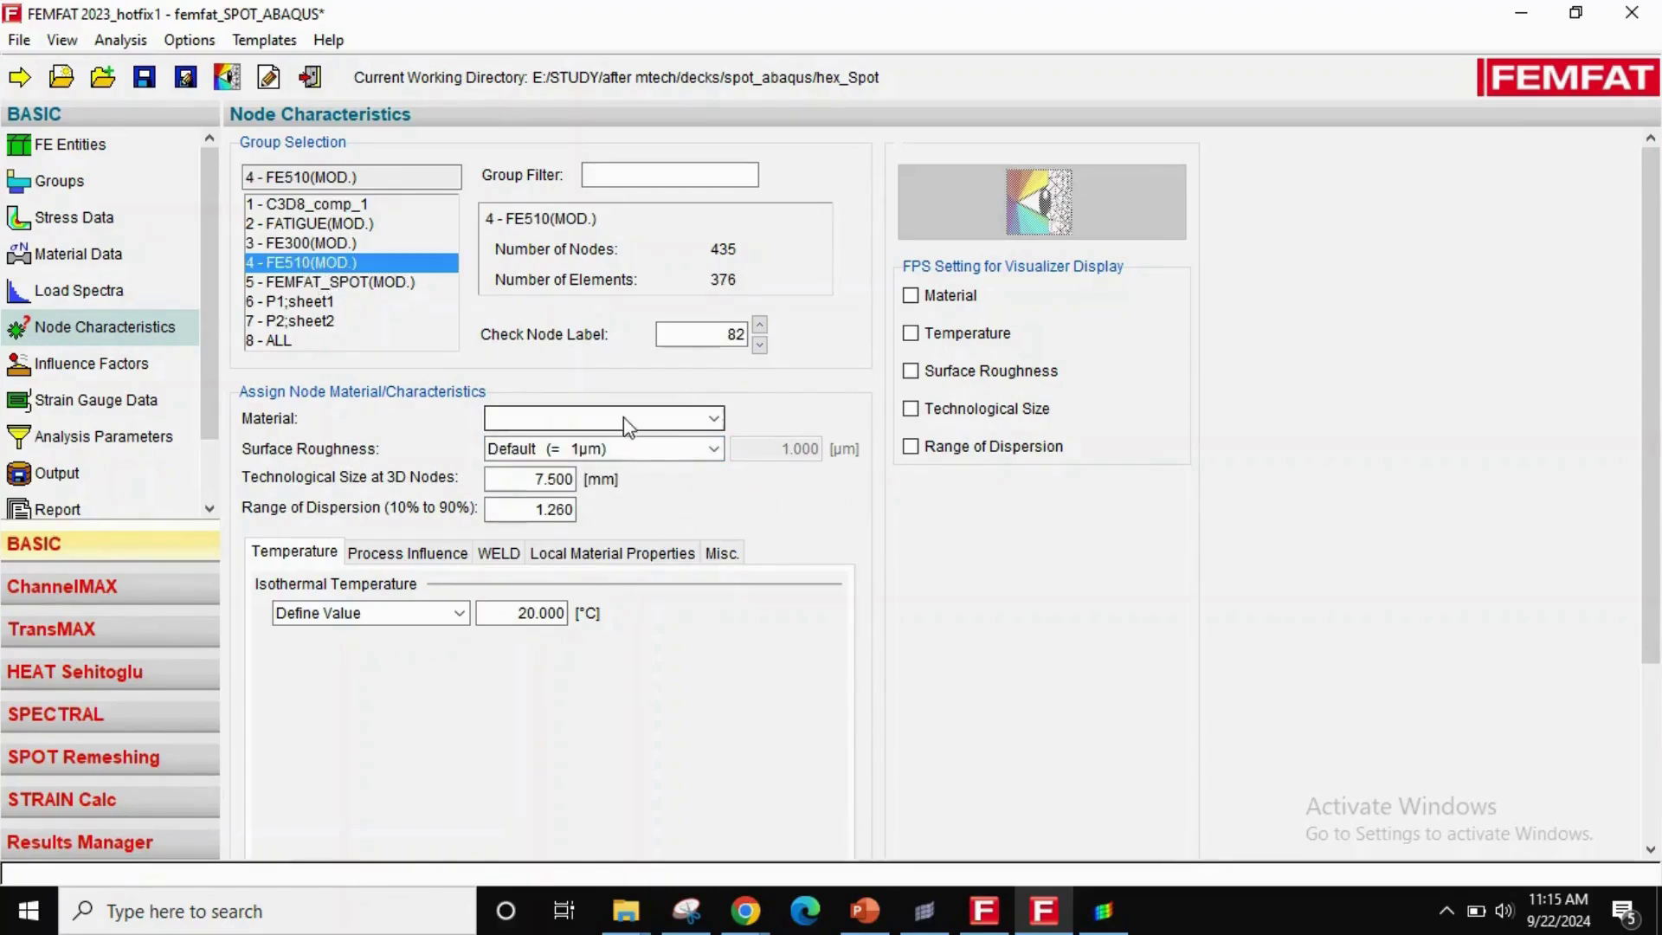
{"action": "left_click", "coordinate": [597, 457]}
{"action": "left_click", "coordinate": [605, 450]}
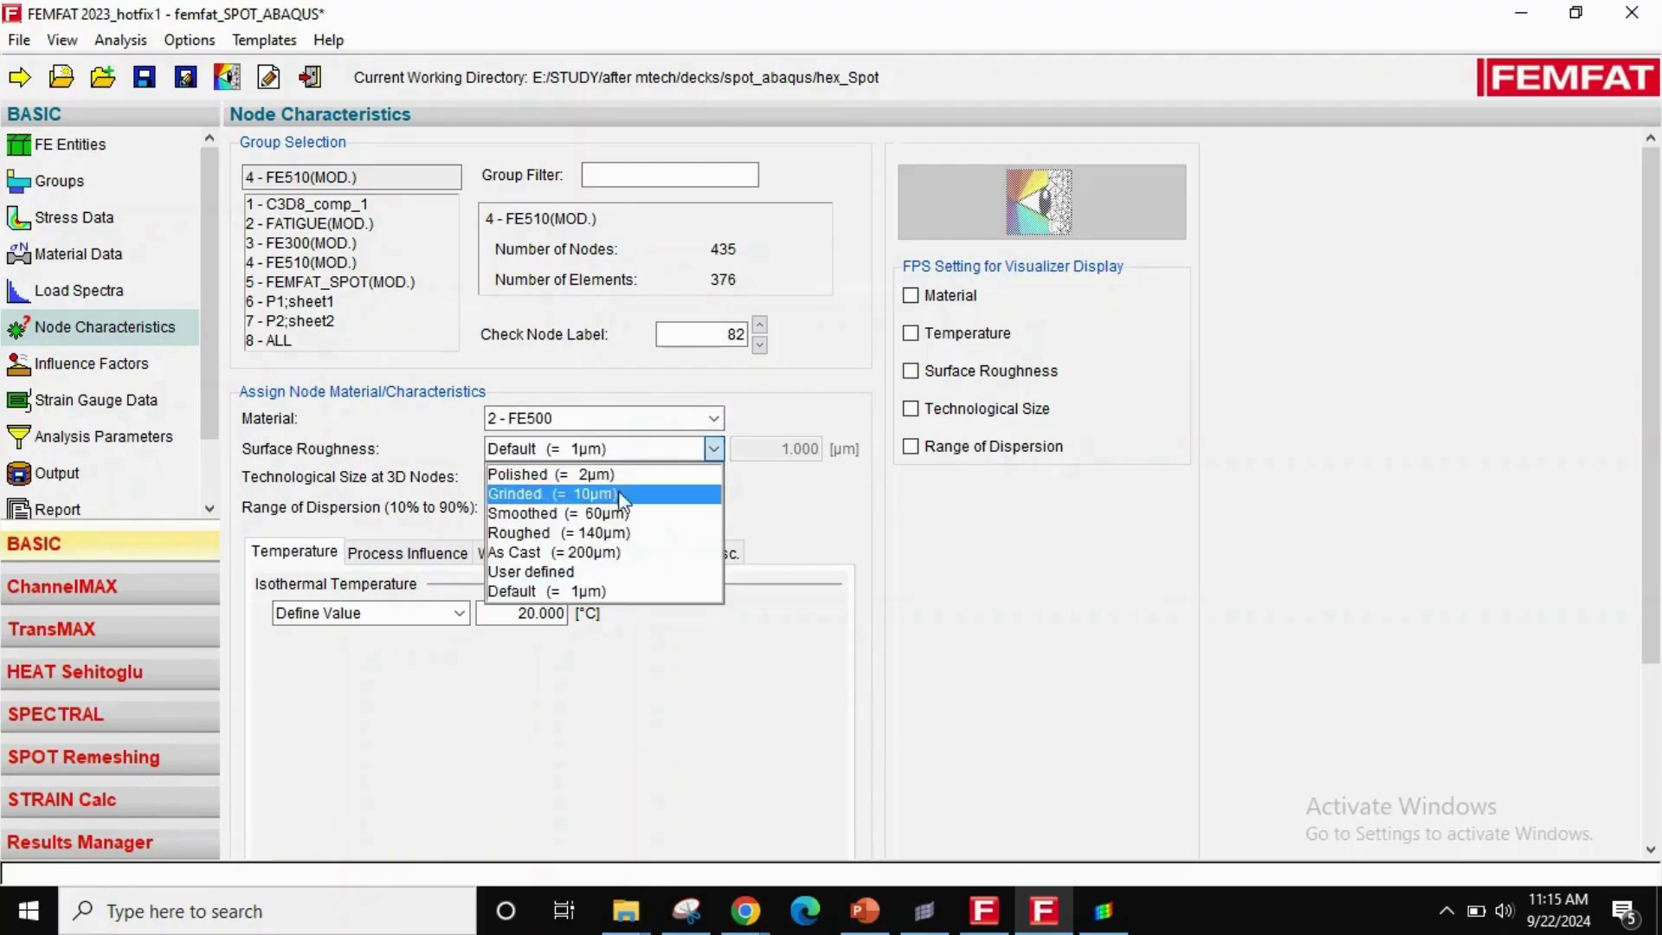
{"action": "left_click", "coordinate": [600, 511]}
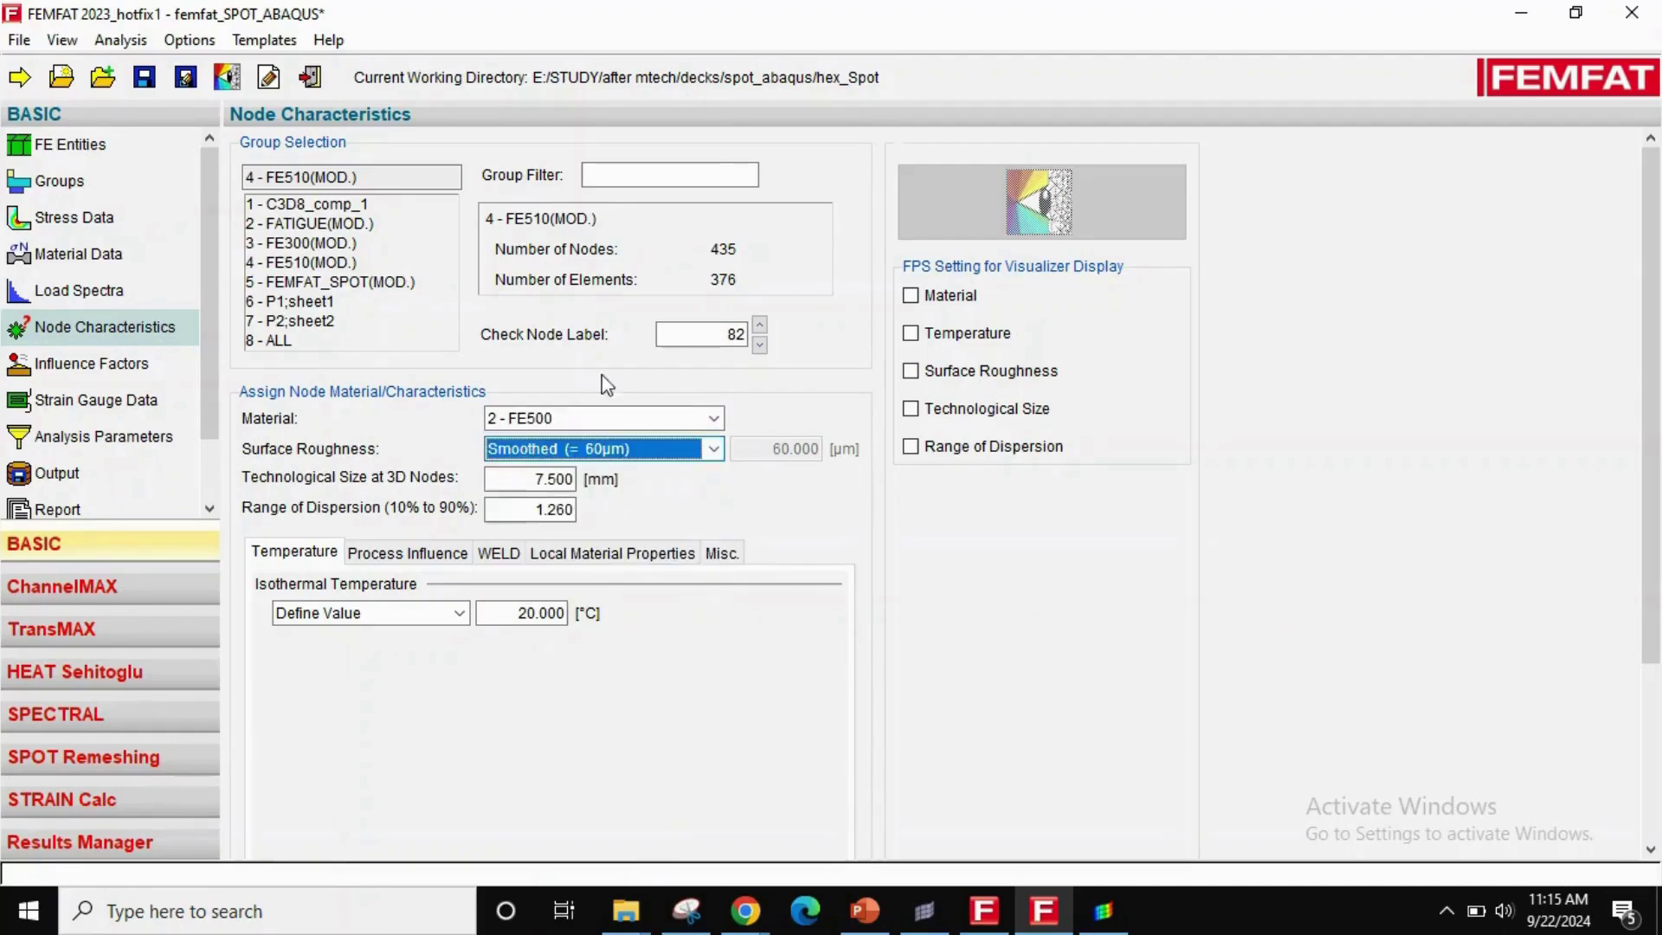
- Assign material FE200 to the nodes of group FEMFAT_SPOT, keeping the Default (= 1µm) surface roughness
{"action": "left_click", "coordinate": [378, 285]}
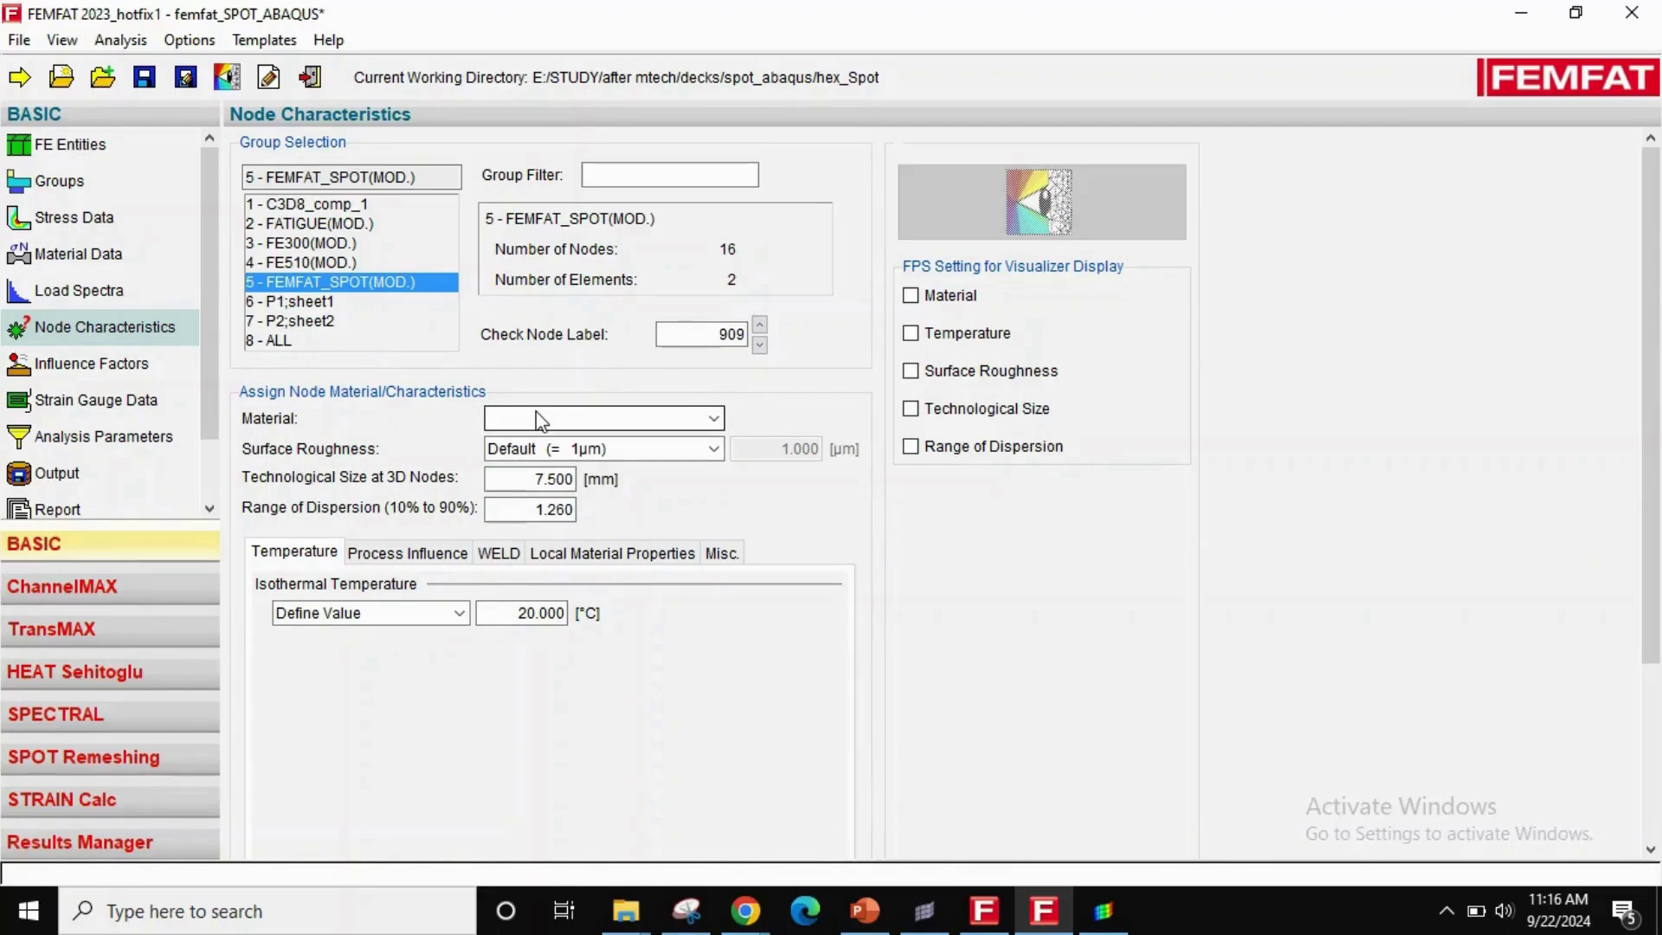
{"action": "left_click", "coordinate": [542, 419]}
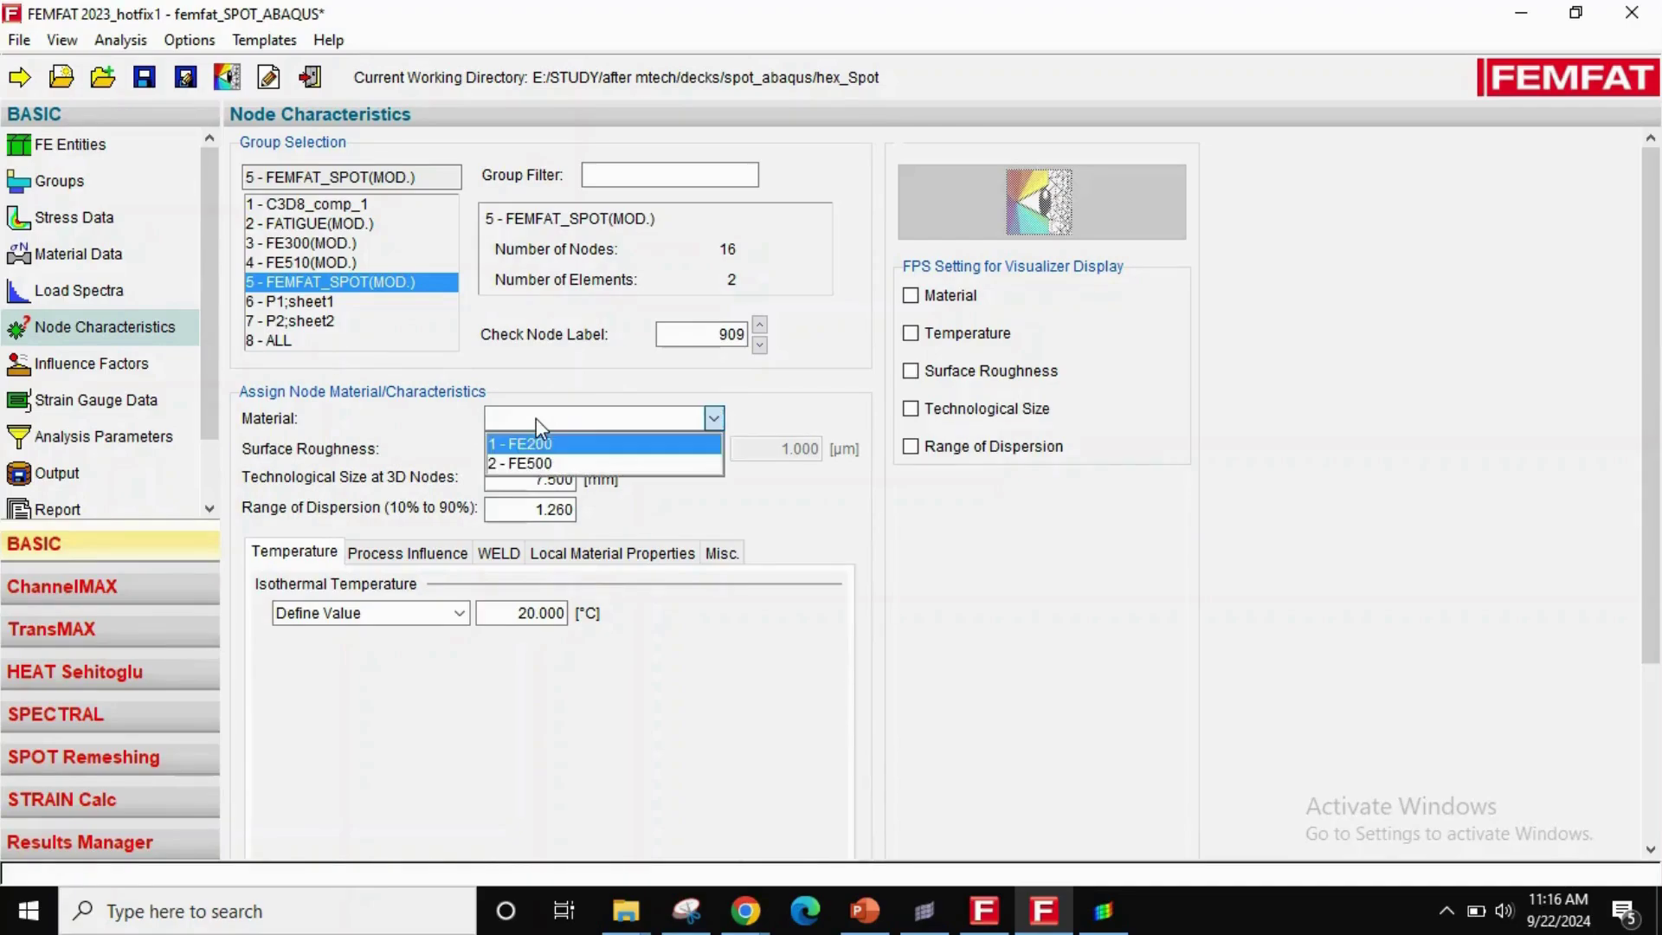
{"action": "left_click", "coordinate": [532, 437]}
{"action": "left_click", "coordinate": [595, 451]}
{"action": "left_click", "coordinate": [597, 451]}
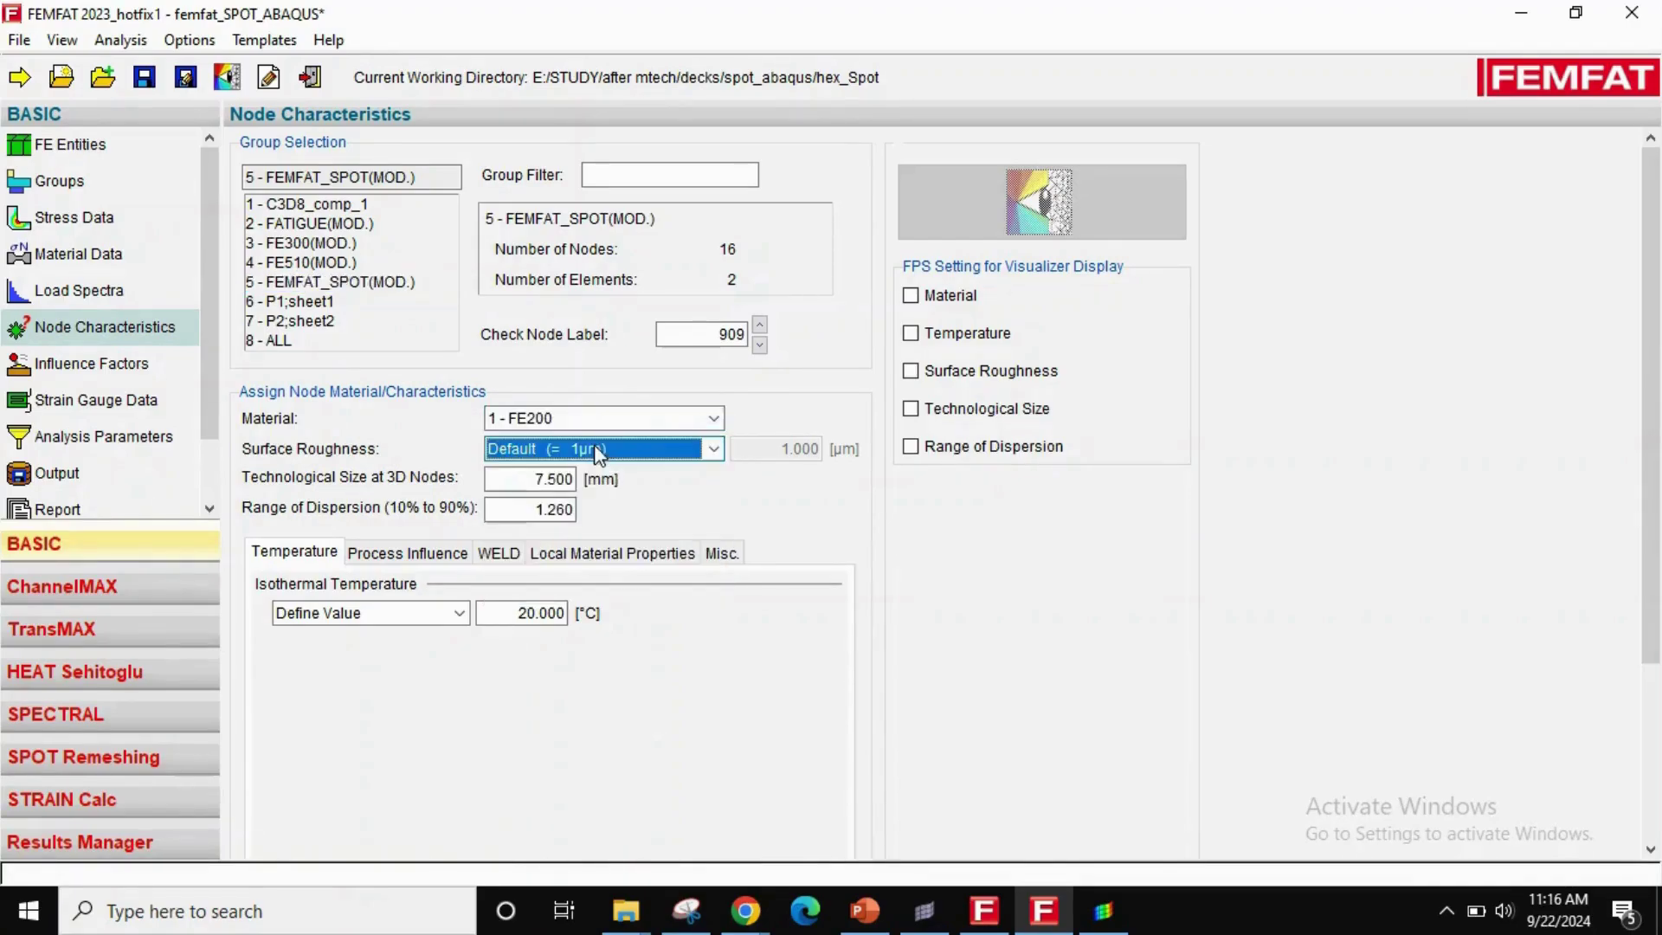
- Set the PLAST stress rearrangement in the general influence factors to Mean+Amp: Unfavorable Sequence Influence
{"action": "left_click", "coordinate": [67, 364]}
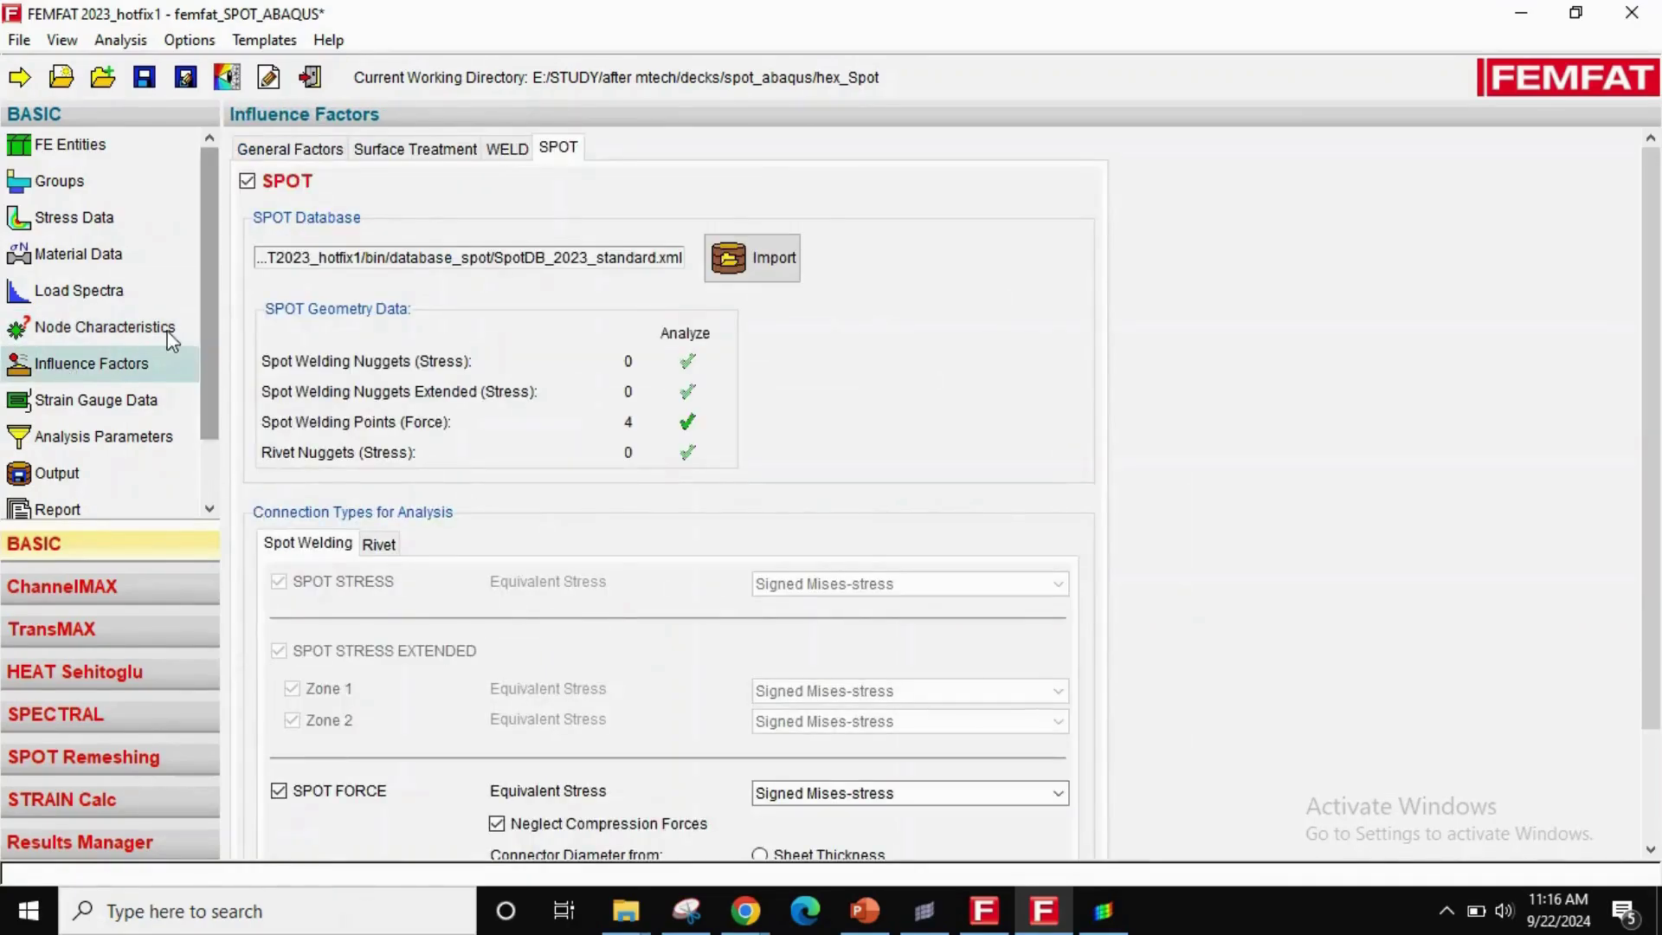
{"action": "left_click", "coordinate": [309, 150]}
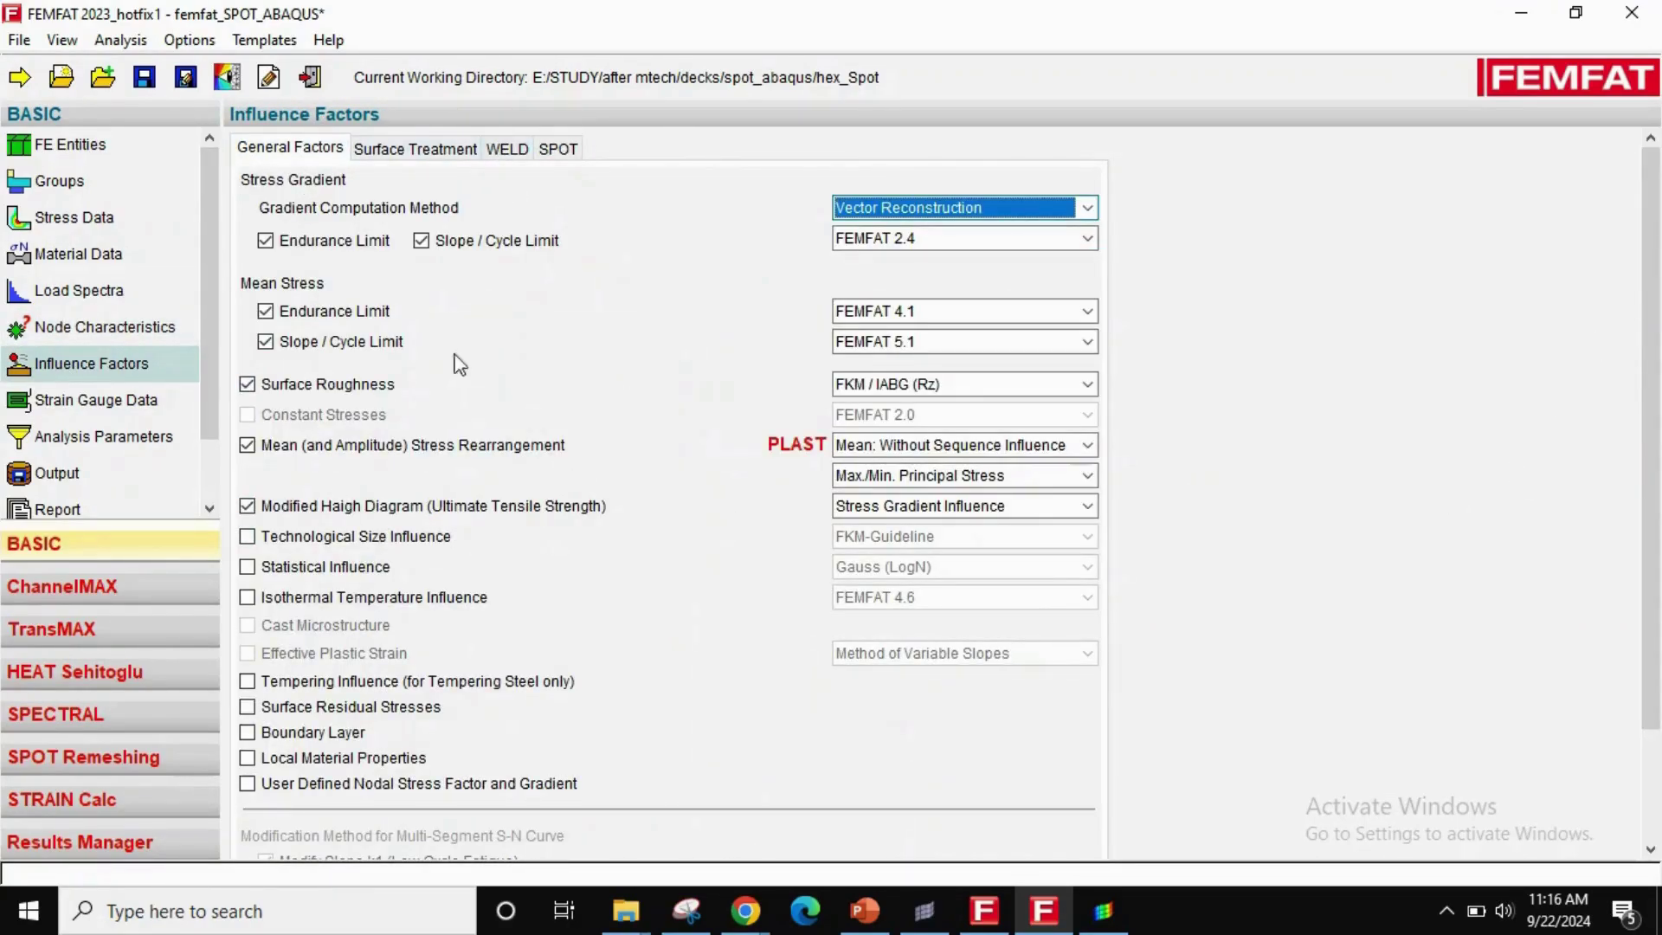
{"action": "left_click", "coordinate": [917, 445]}
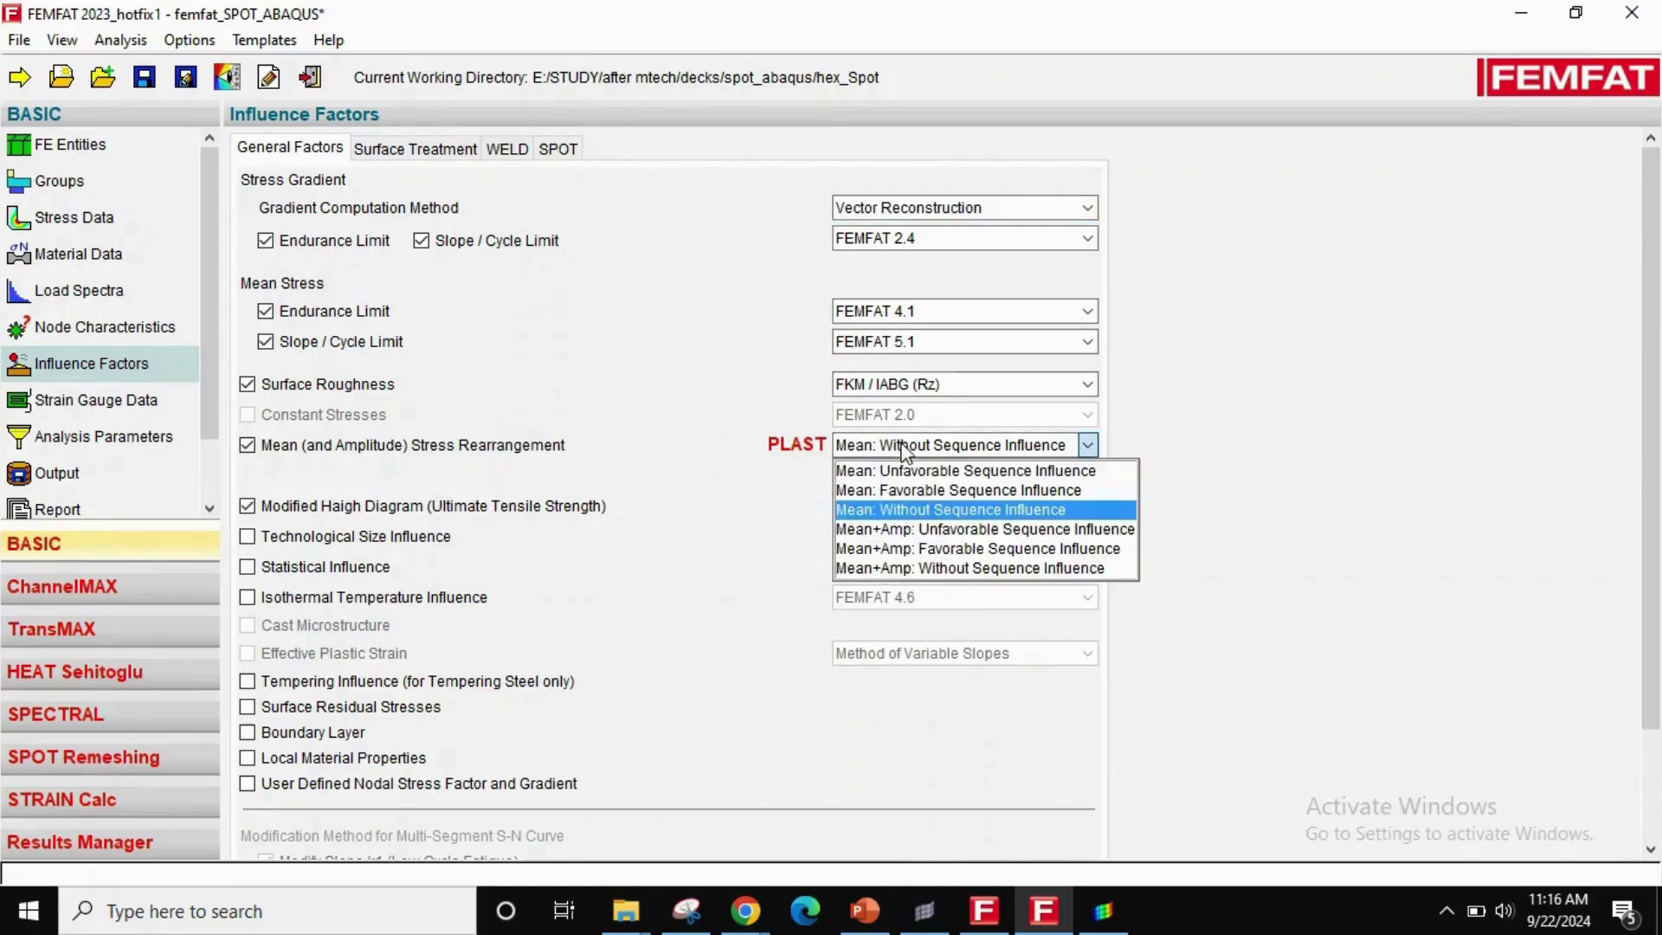
{"action": "left_click", "coordinate": [910, 530]}
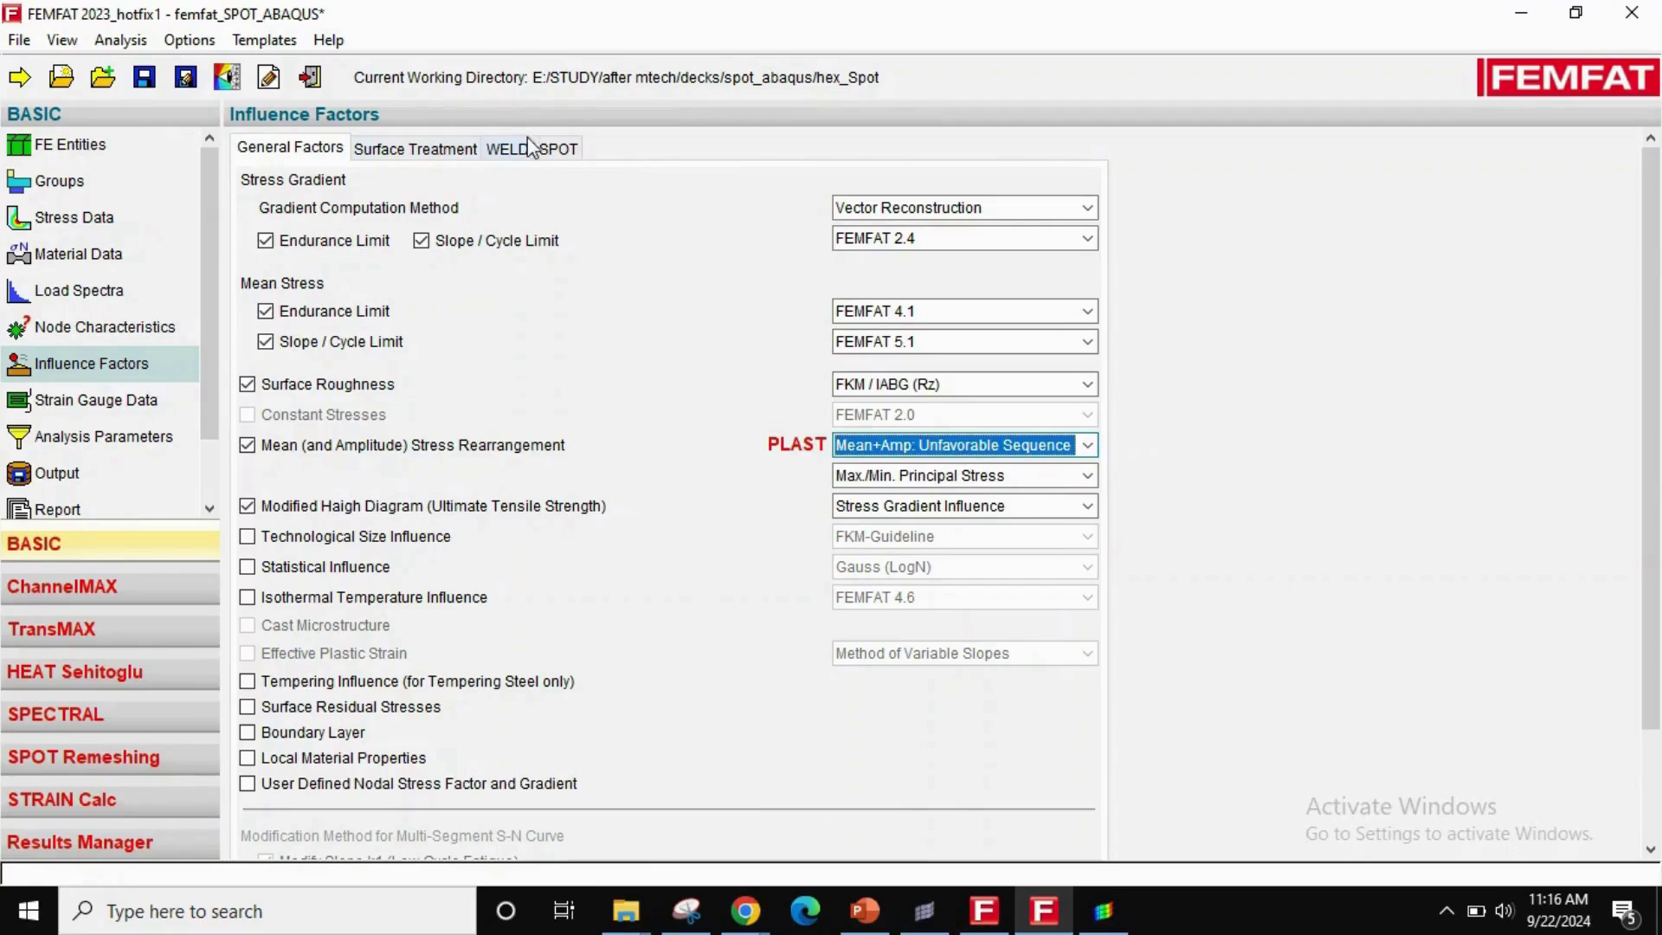
- Activate the SPOT influence factor, keeping SPOT FORCE enabled with Signed Mises-stress as its equivalent stress
{"action": "left_click", "coordinate": [557, 149]}
{"action": "left_click", "coordinate": [256, 185]}
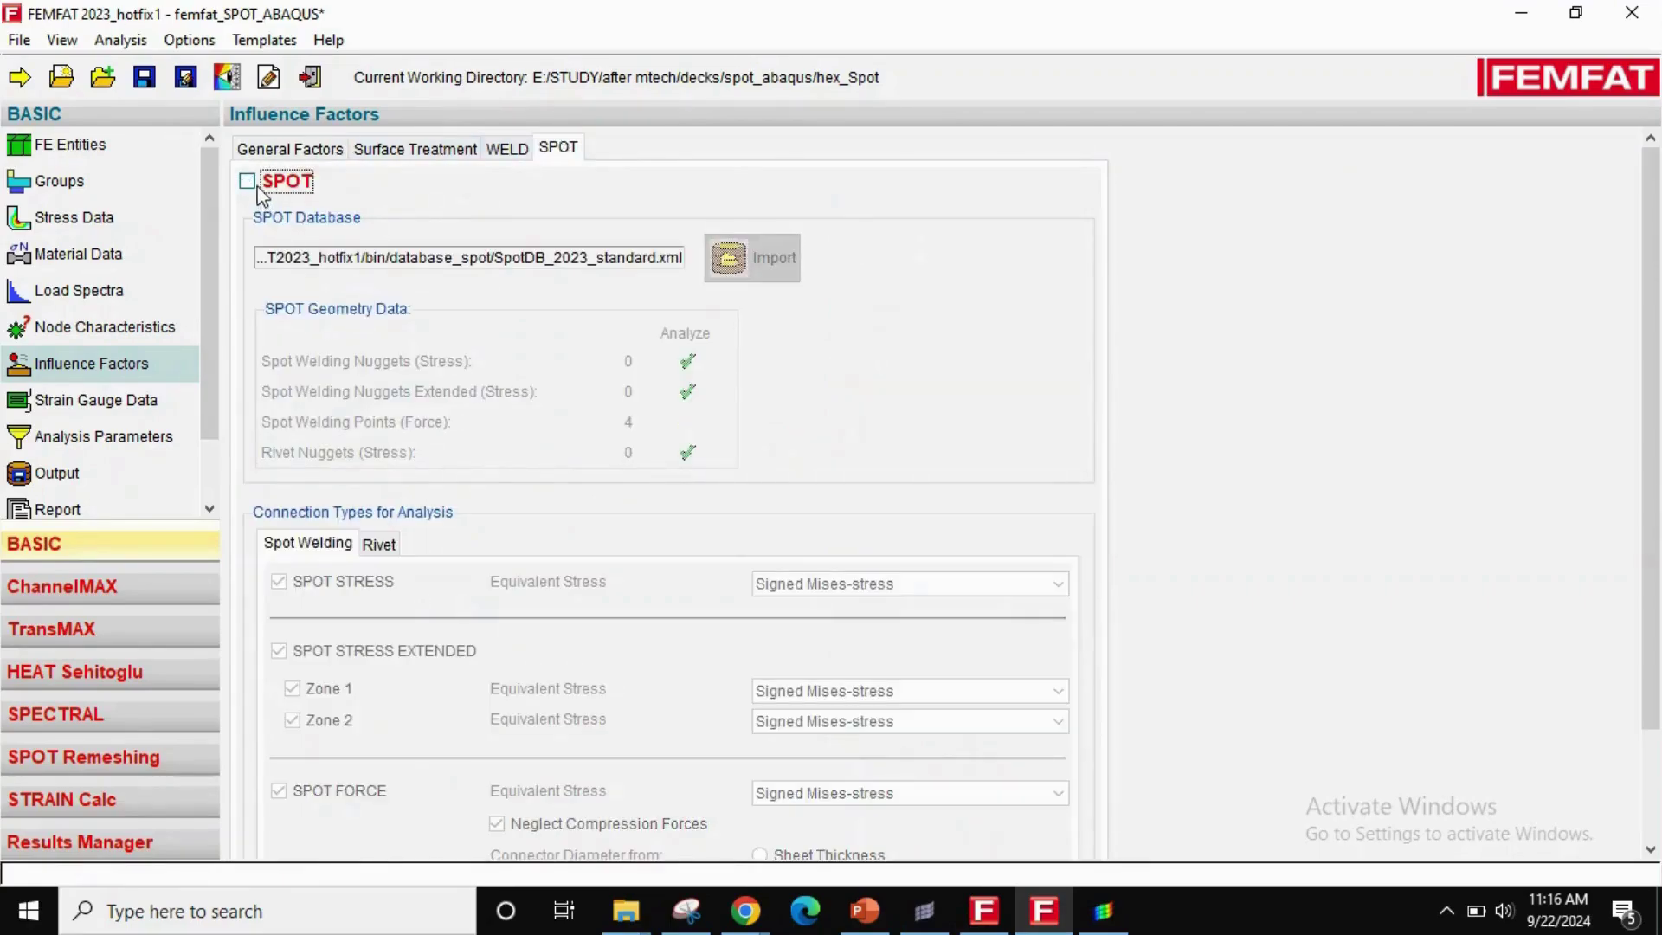
{"action": "left_click", "coordinate": [258, 187]}
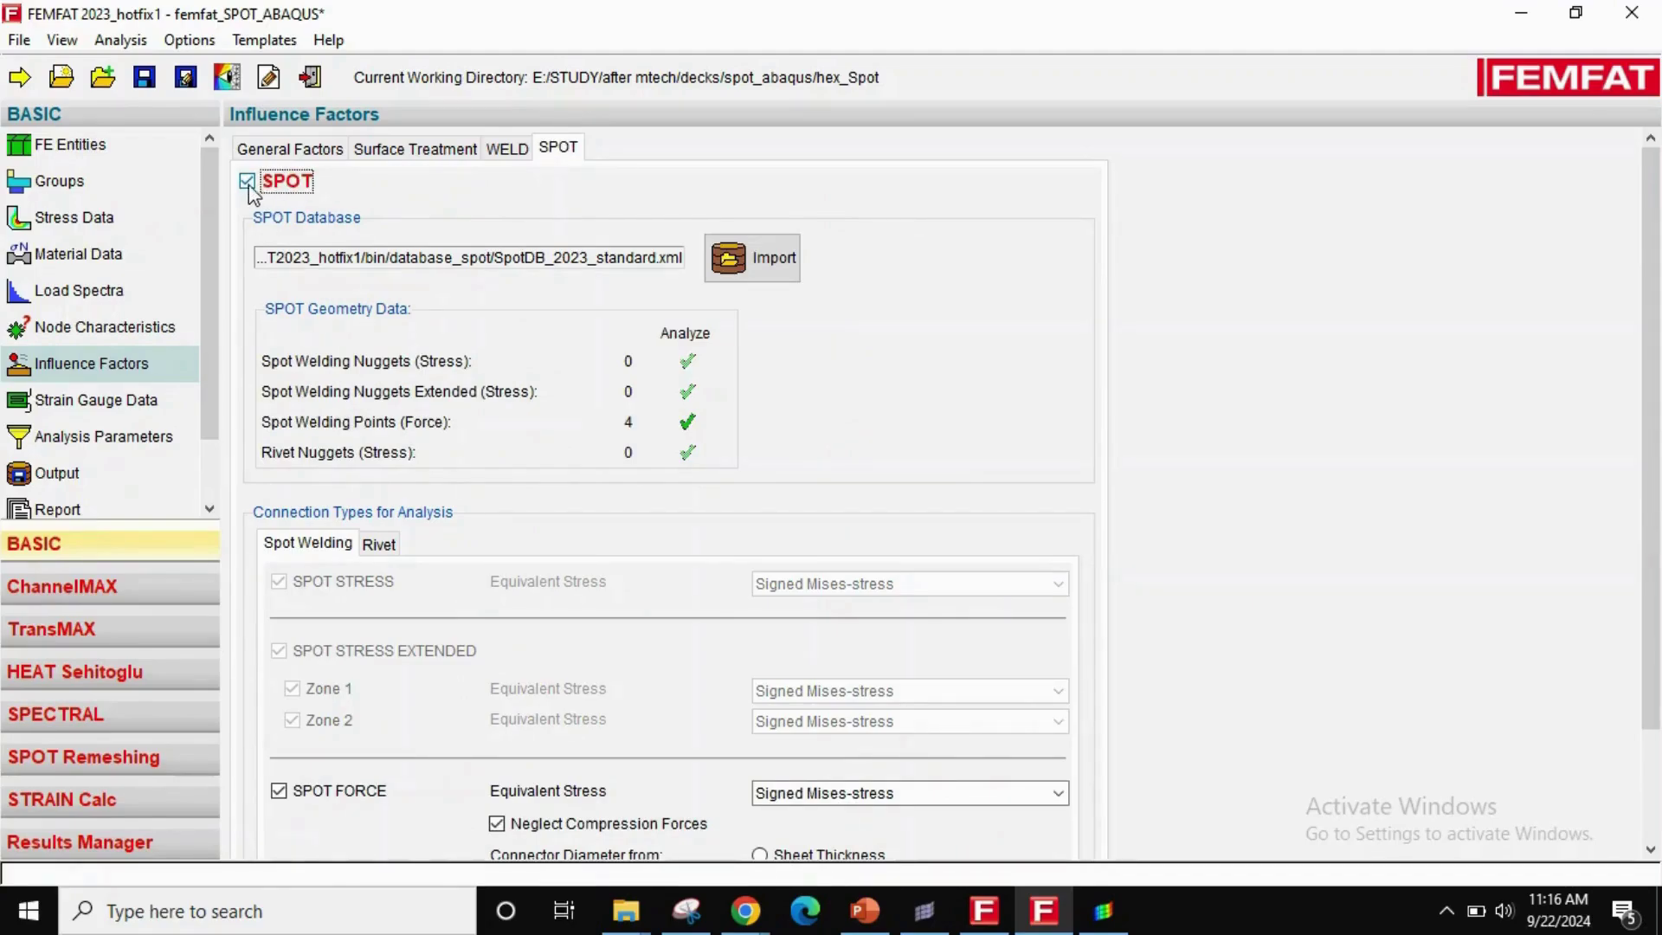
{"action": "left_click", "coordinate": [252, 184]}
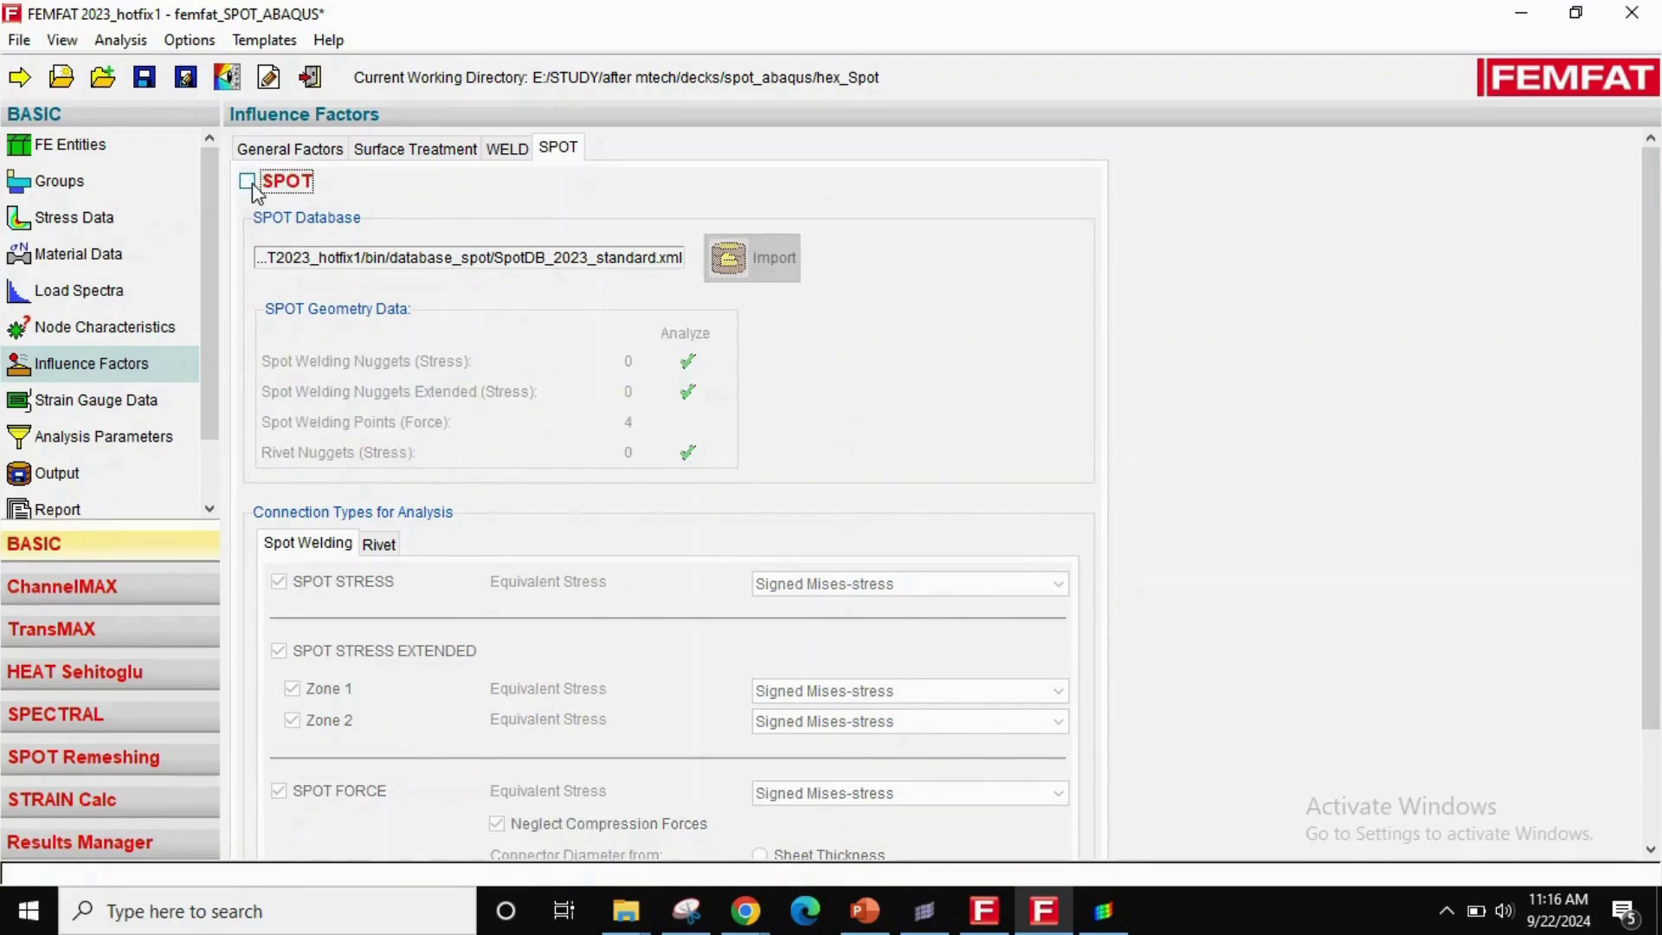
{"action": "left_click", "coordinate": [252, 183]}
{"action": "left_click_drag", "start_coordinate": [1653, 423], "coordinate": [1655, 618]}
{"action": "left_click", "coordinate": [286, 651]}
{"action": "left_click", "coordinate": [287, 655]}
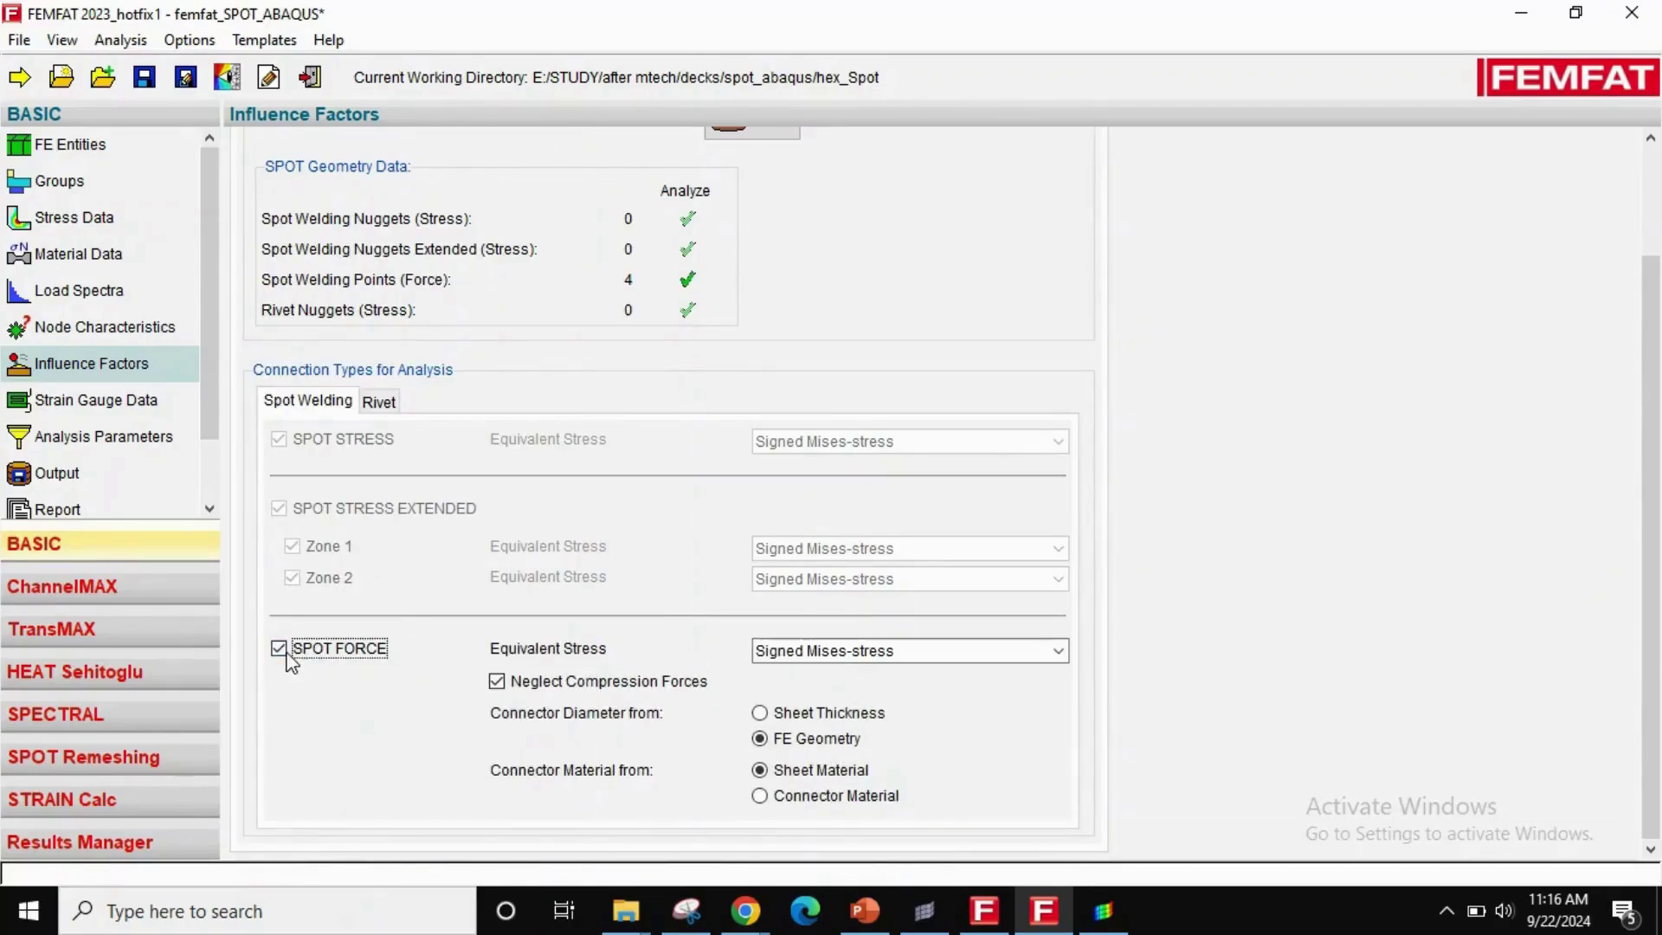
{"action": "left_click", "coordinate": [901, 656]}
{"action": "left_click", "coordinate": [901, 657]}
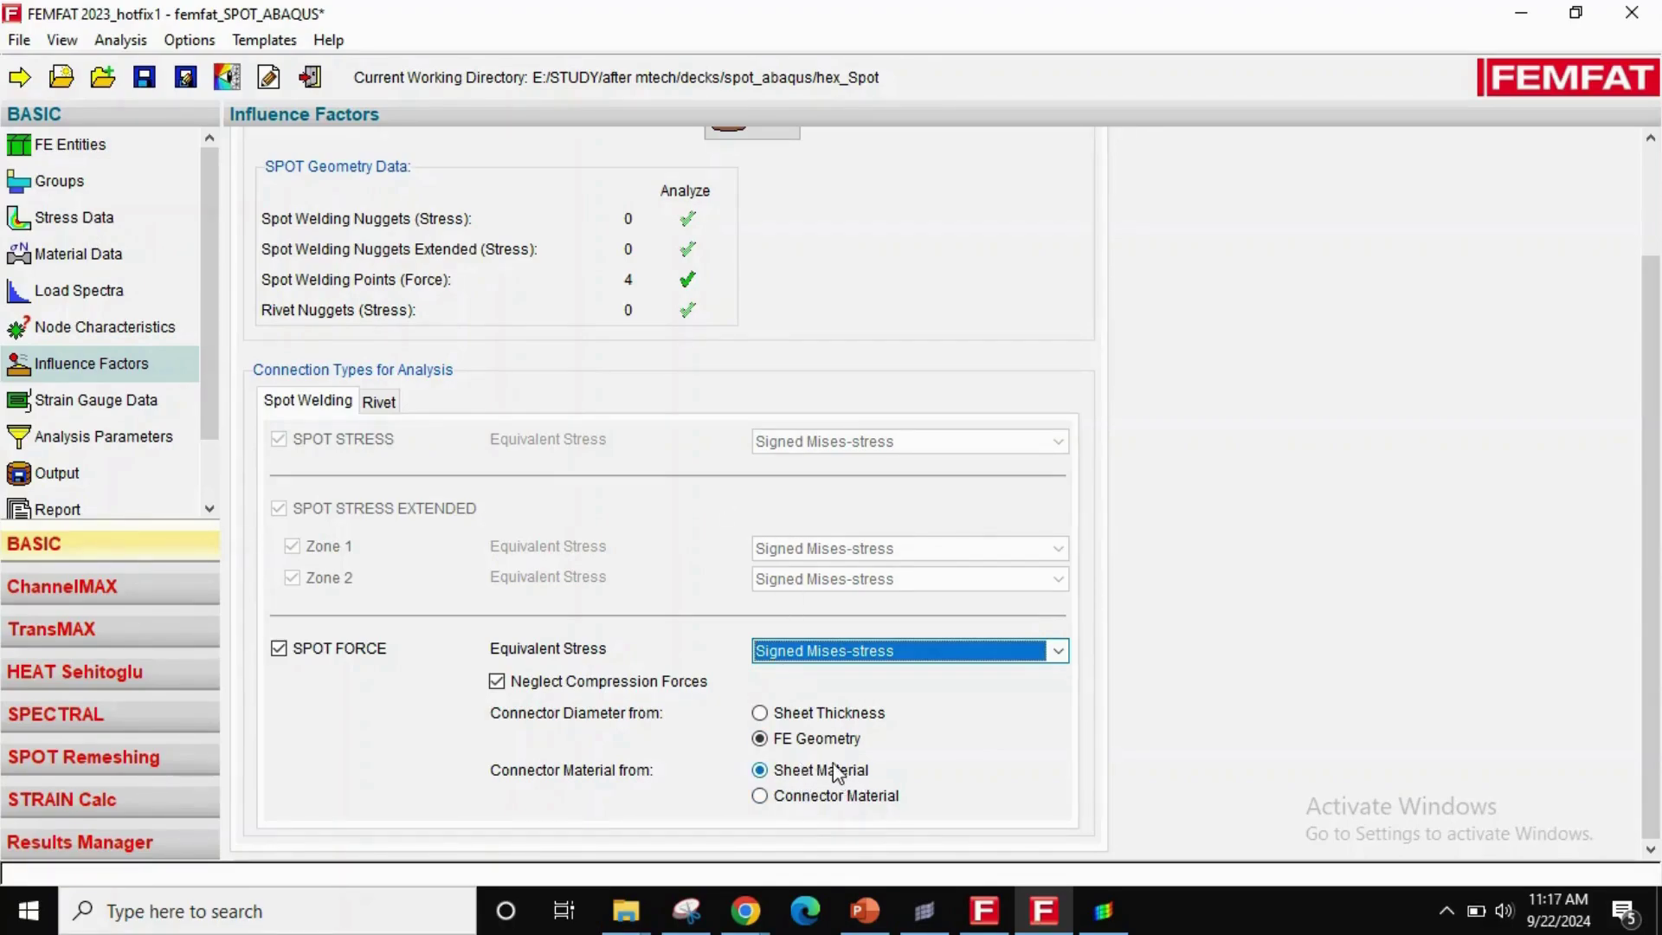
- Switch to HyperMesh and examine the hexa spot welds and their DCOUP3D couplings between the two sheets, with the elements shaded
{"action": "left_click", "coordinate": [926, 904]}
{"action": "scroll", "coordinate": [996, 385], "scroll_direction": "down", "scroll_amount": 5}
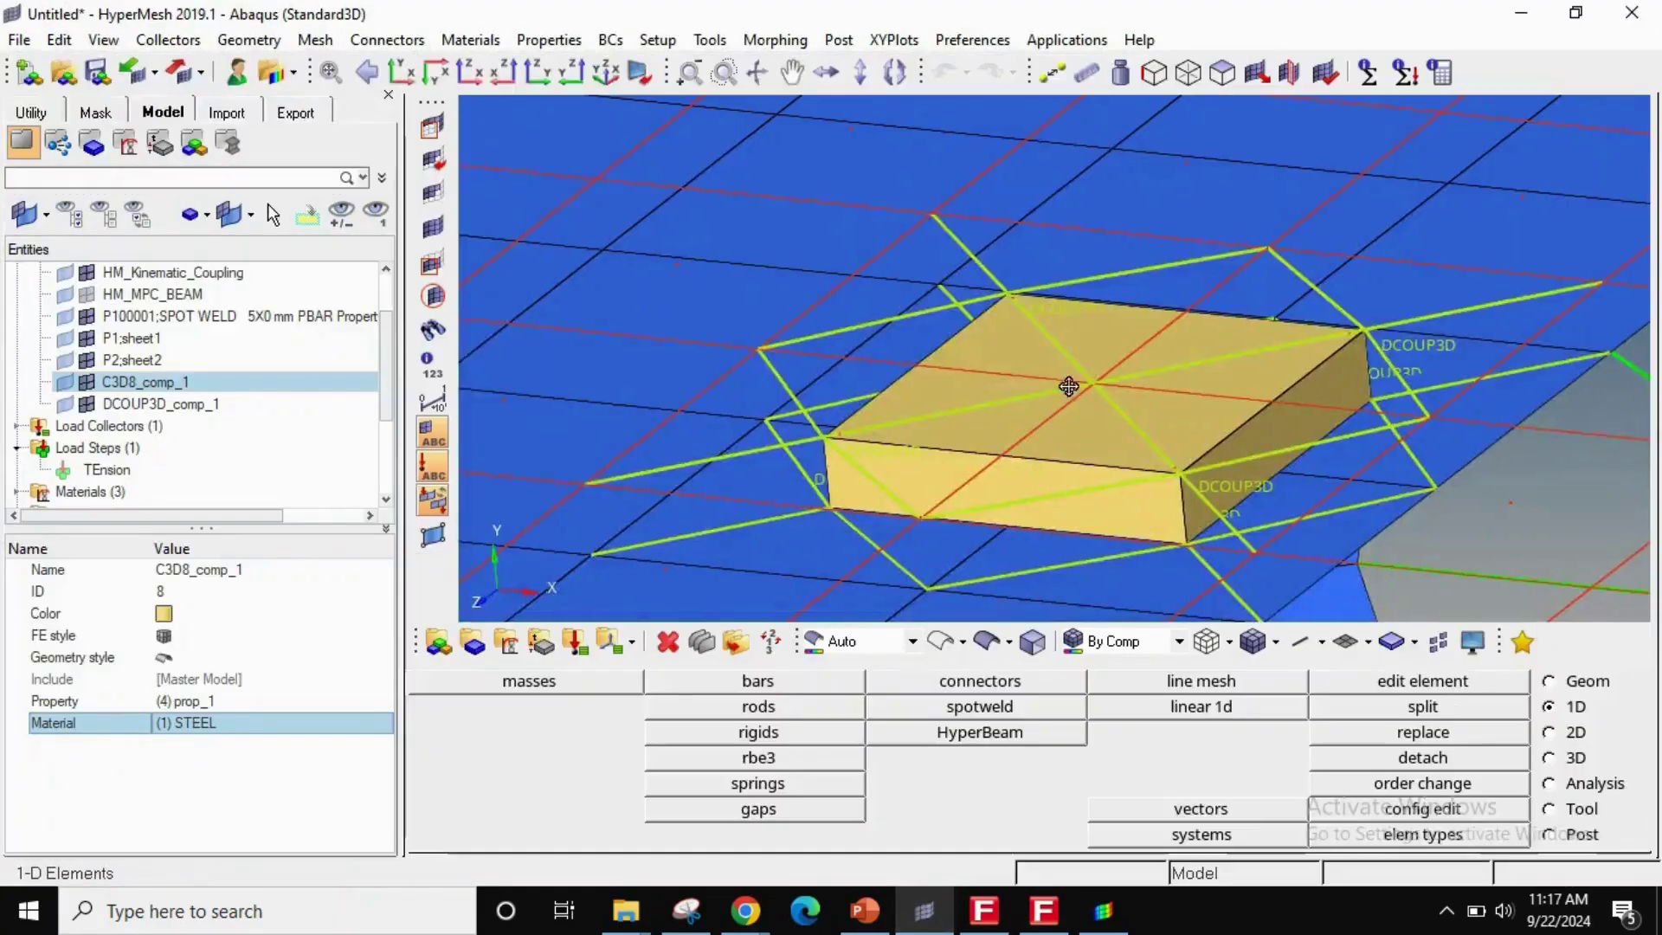
{"action": "scroll", "coordinate": [1036, 490], "scroll_direction": "down", "scroll_amount": 1}
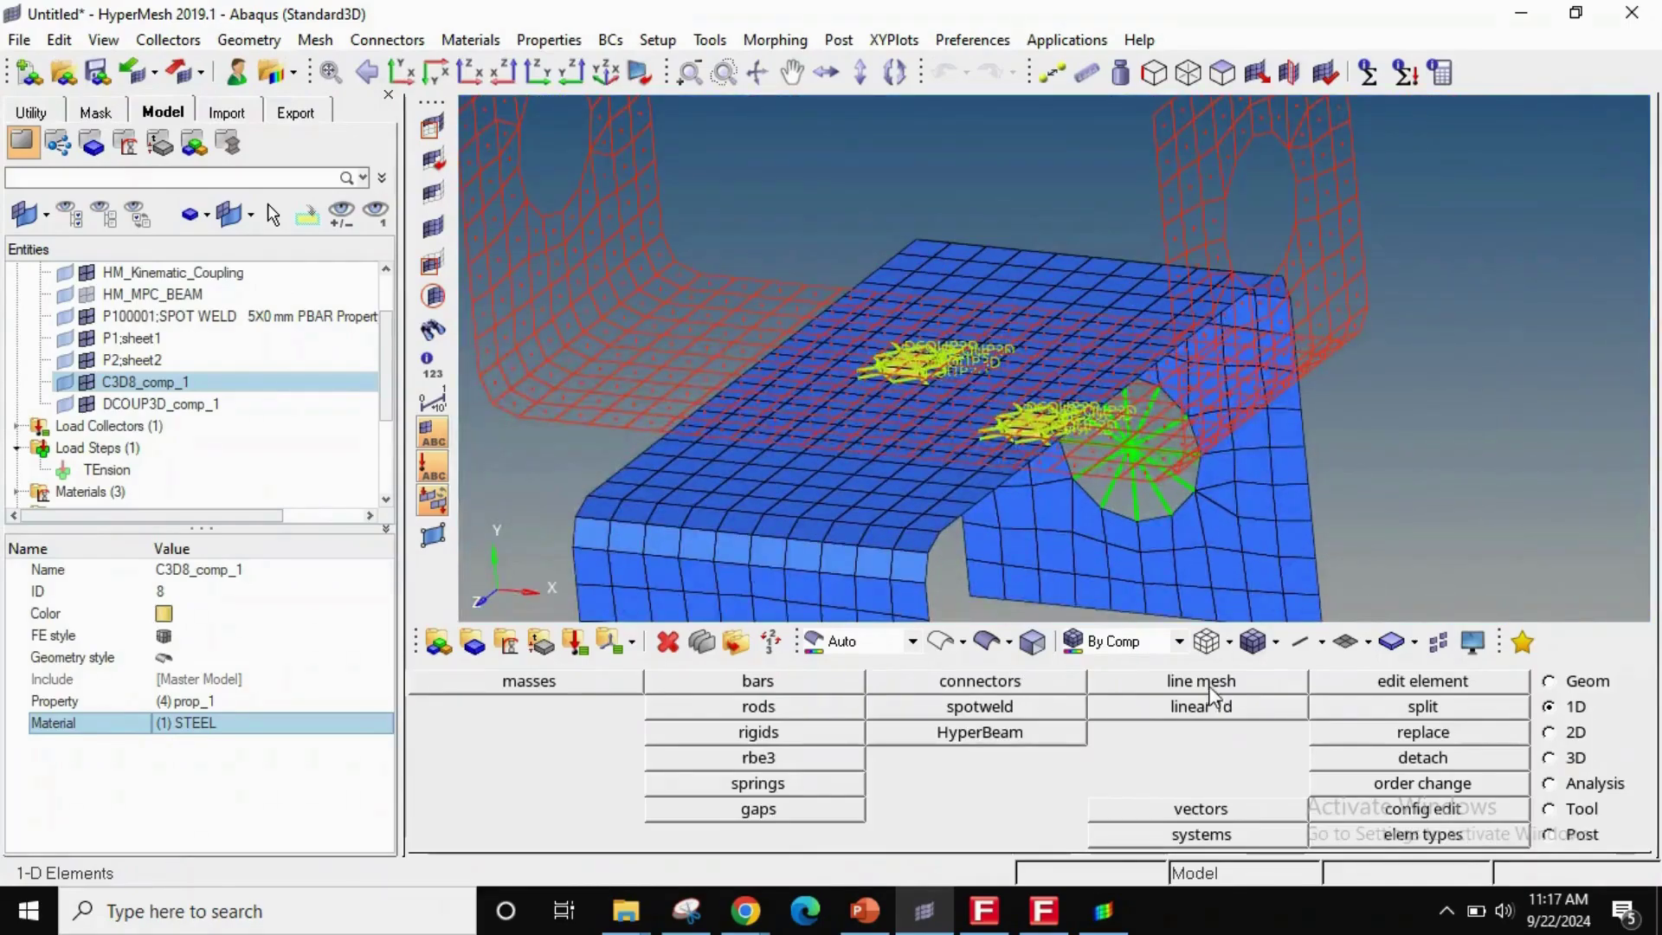
{"action": "left_click", "coordinate": [1254, 643]}
{"action": "mouse_move", "coordinate": [1001, 424]}
{"action": "left_mouse_down", "text": "ctrl"}
{"action": "mouse_move", "coordinate": [987, 459]}
{"action": "mouse_move", "coordinate": [985, 424]}
{"action": "mouse_move", "coordinate": [993, 459]}
{"action": "left_mouse_up", "text": "ctrl"}
{"action": "scroll", "coordinate": [1067, 433], "scroll_direction": "up", "scroll_amount": 3}
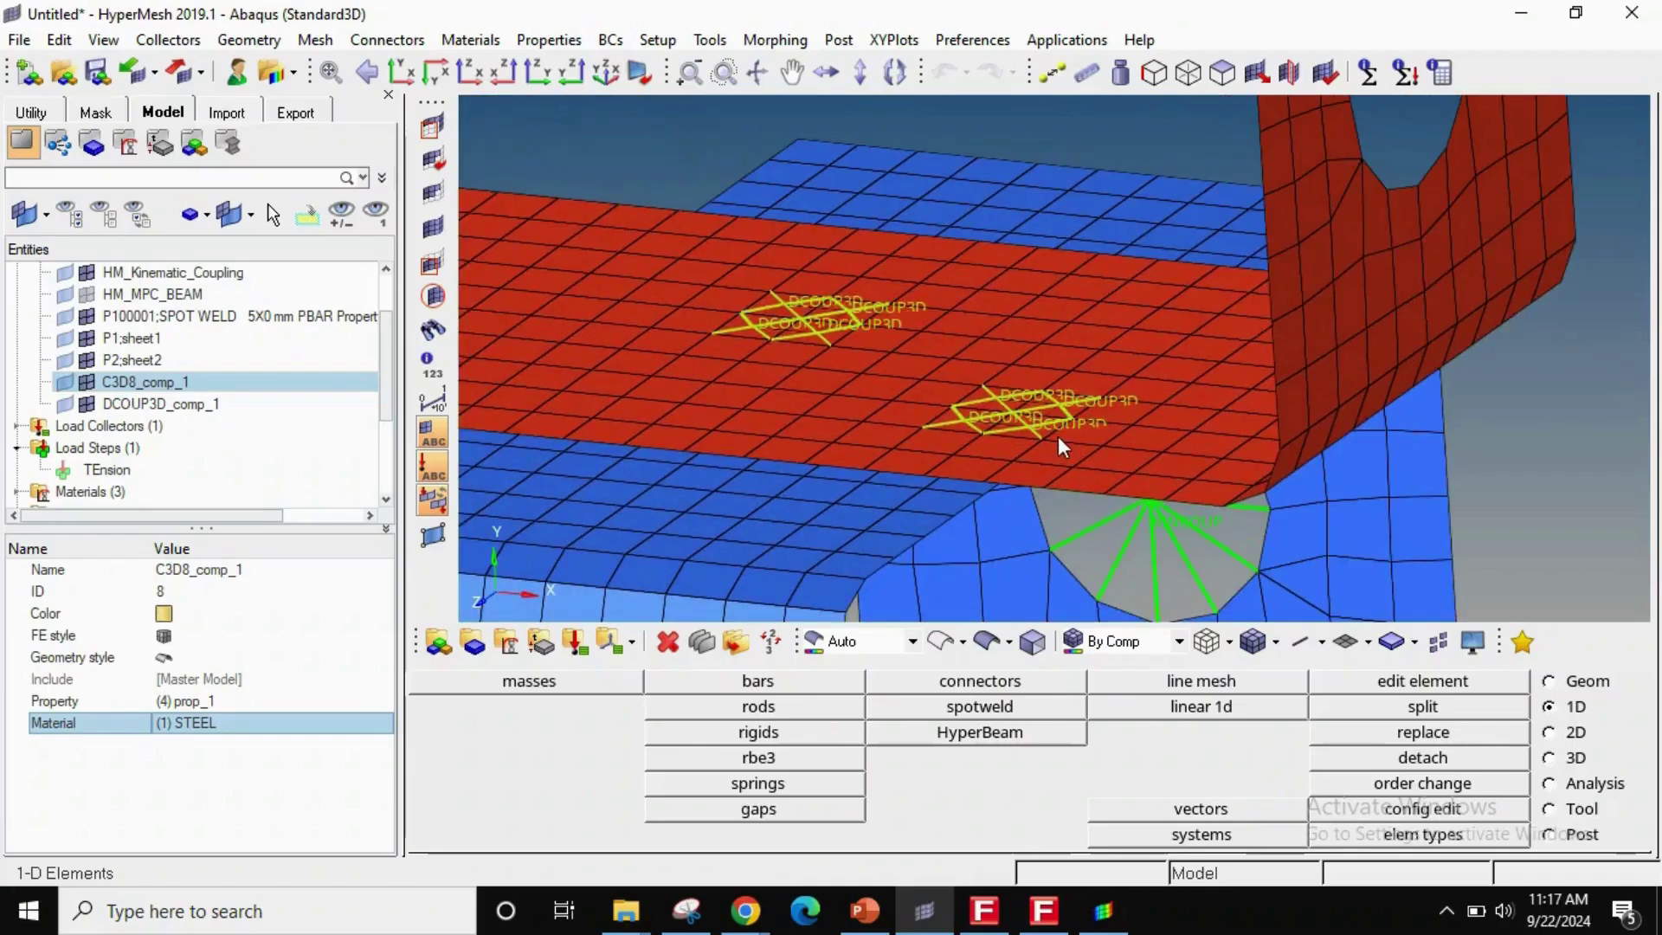
{"action": "scroll", "coordinate": [1058, 436], "scroll_direction": "down", "scroll_amount": 3}
{"action": "scroll", "coordinate": [1120, 395], "scroll_direction": "up", "scroll_amount": 3}
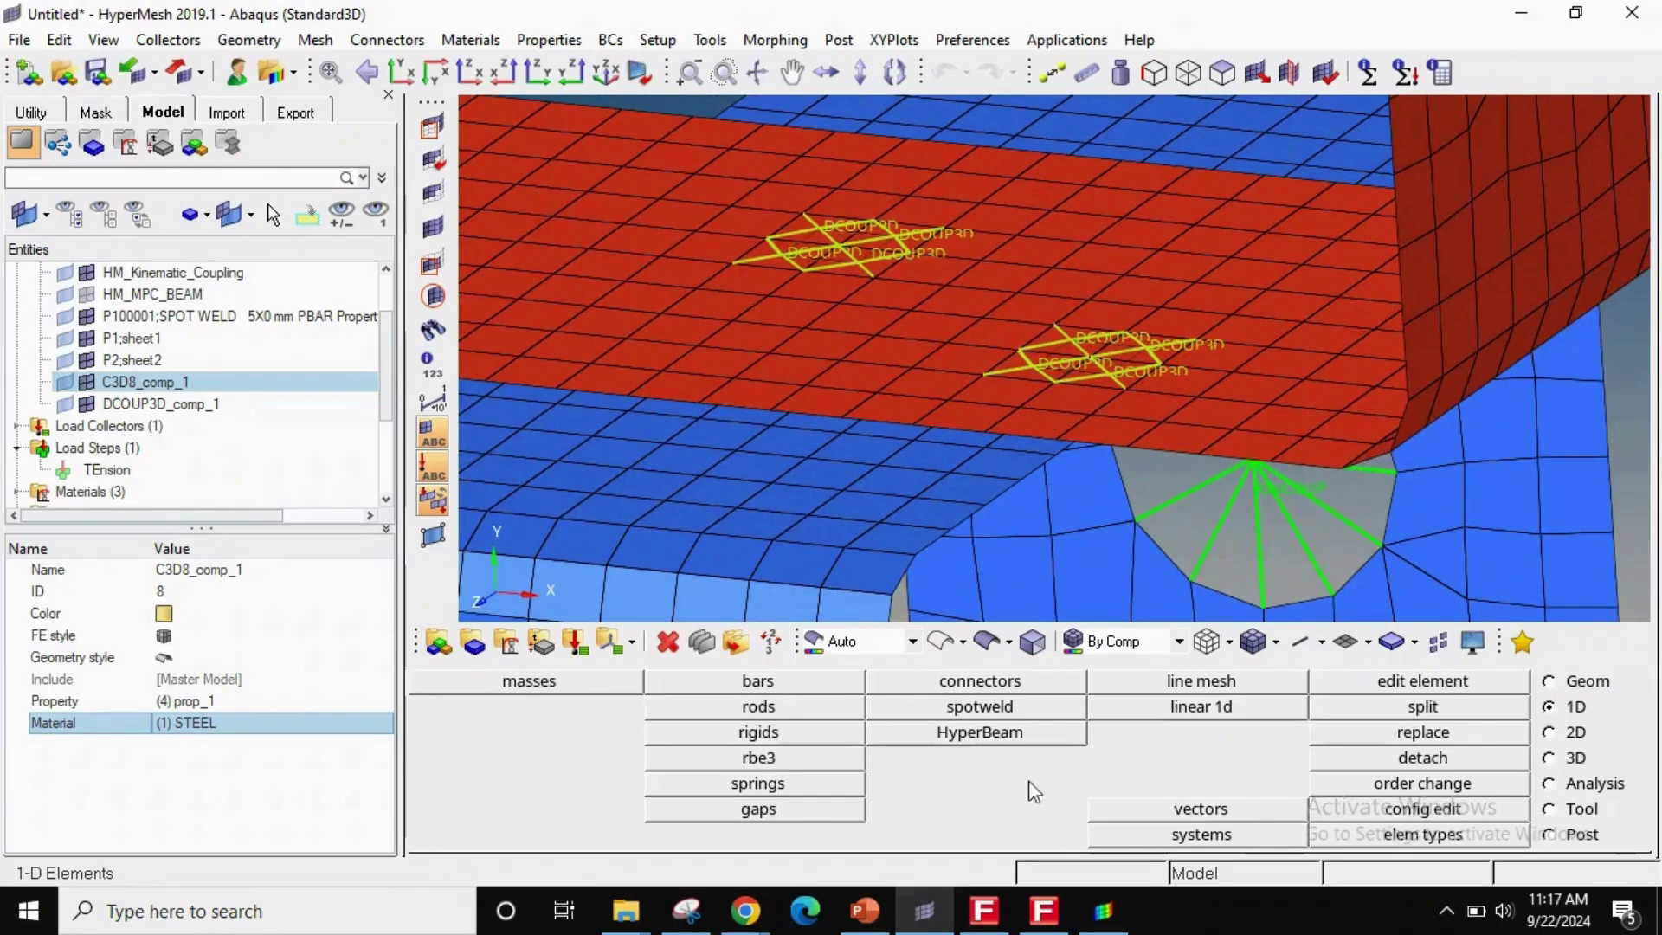
- Switch back to FEMFAT and review the global, filter and cutting plane analysis parameters and the DMA output settings
{"action": "left_click", "coordinate": [1043, 911]}
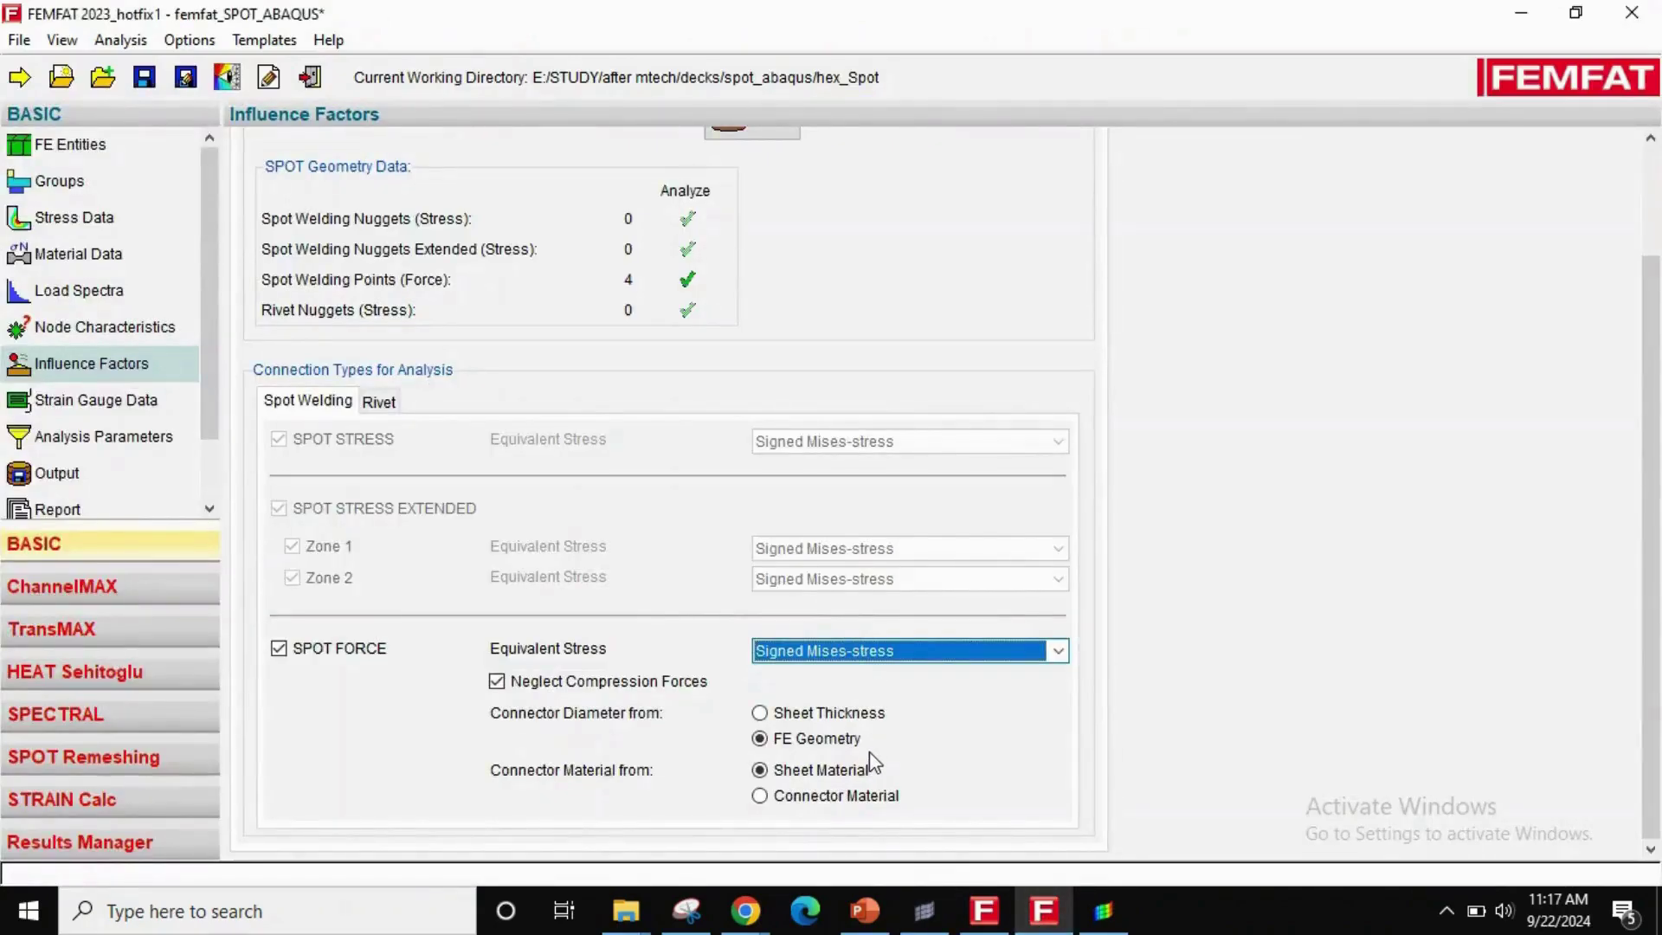
{"action": "left_click", "coordinate": [66, 403]}
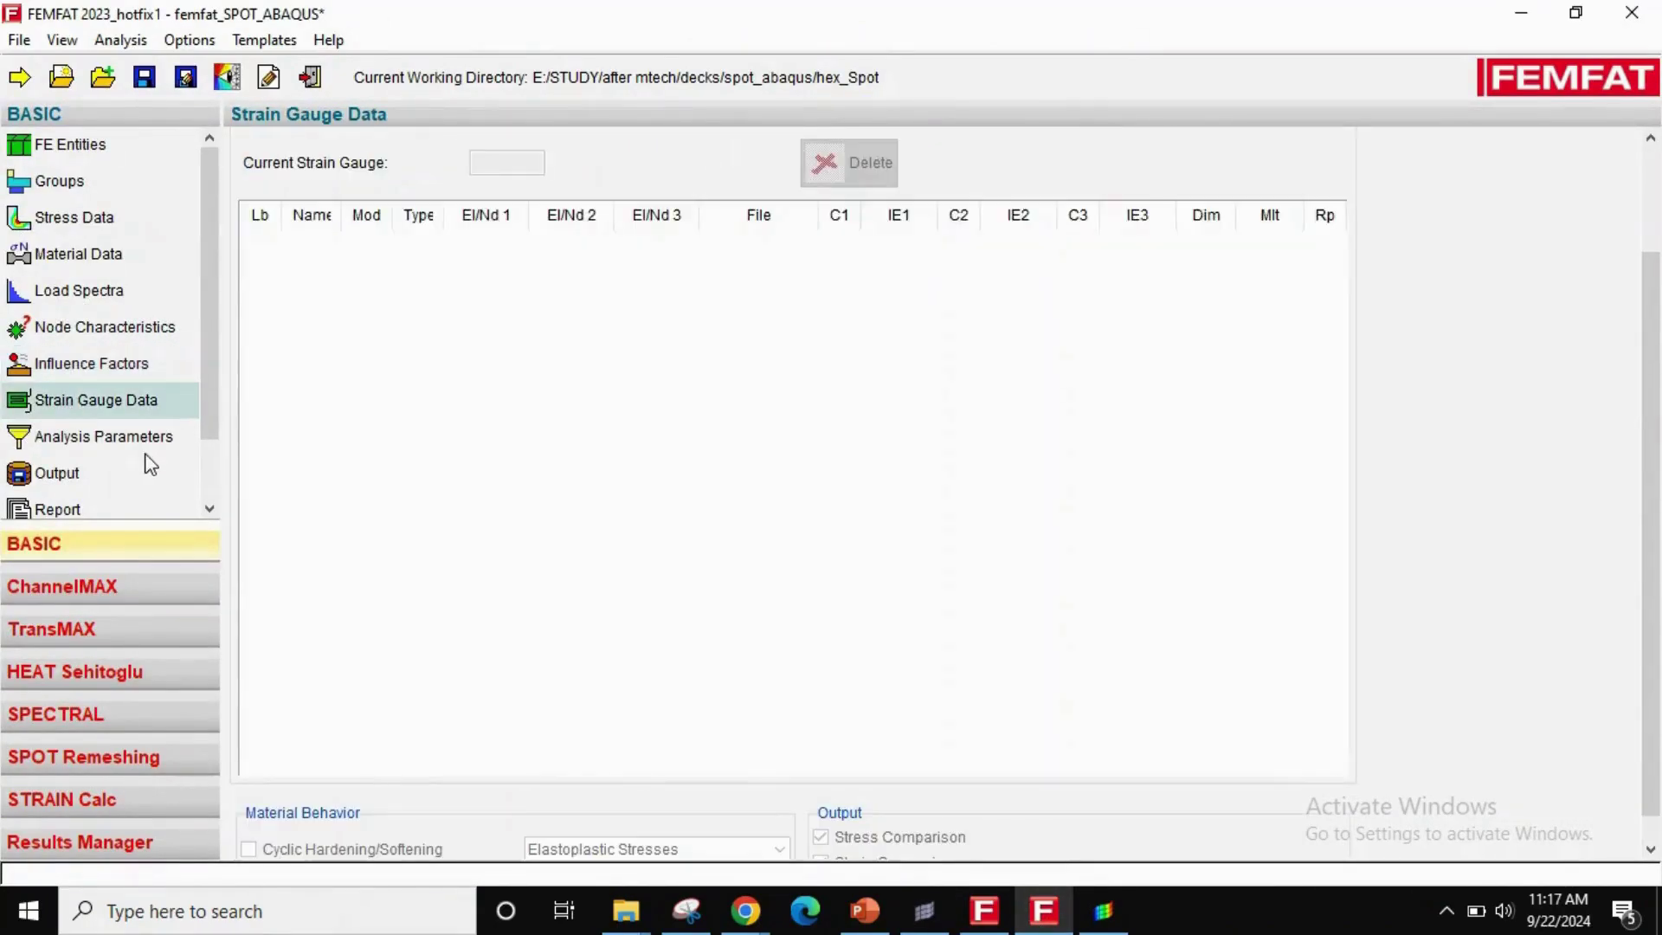
{"action": "left_click", "coordinate": [144, 446]}
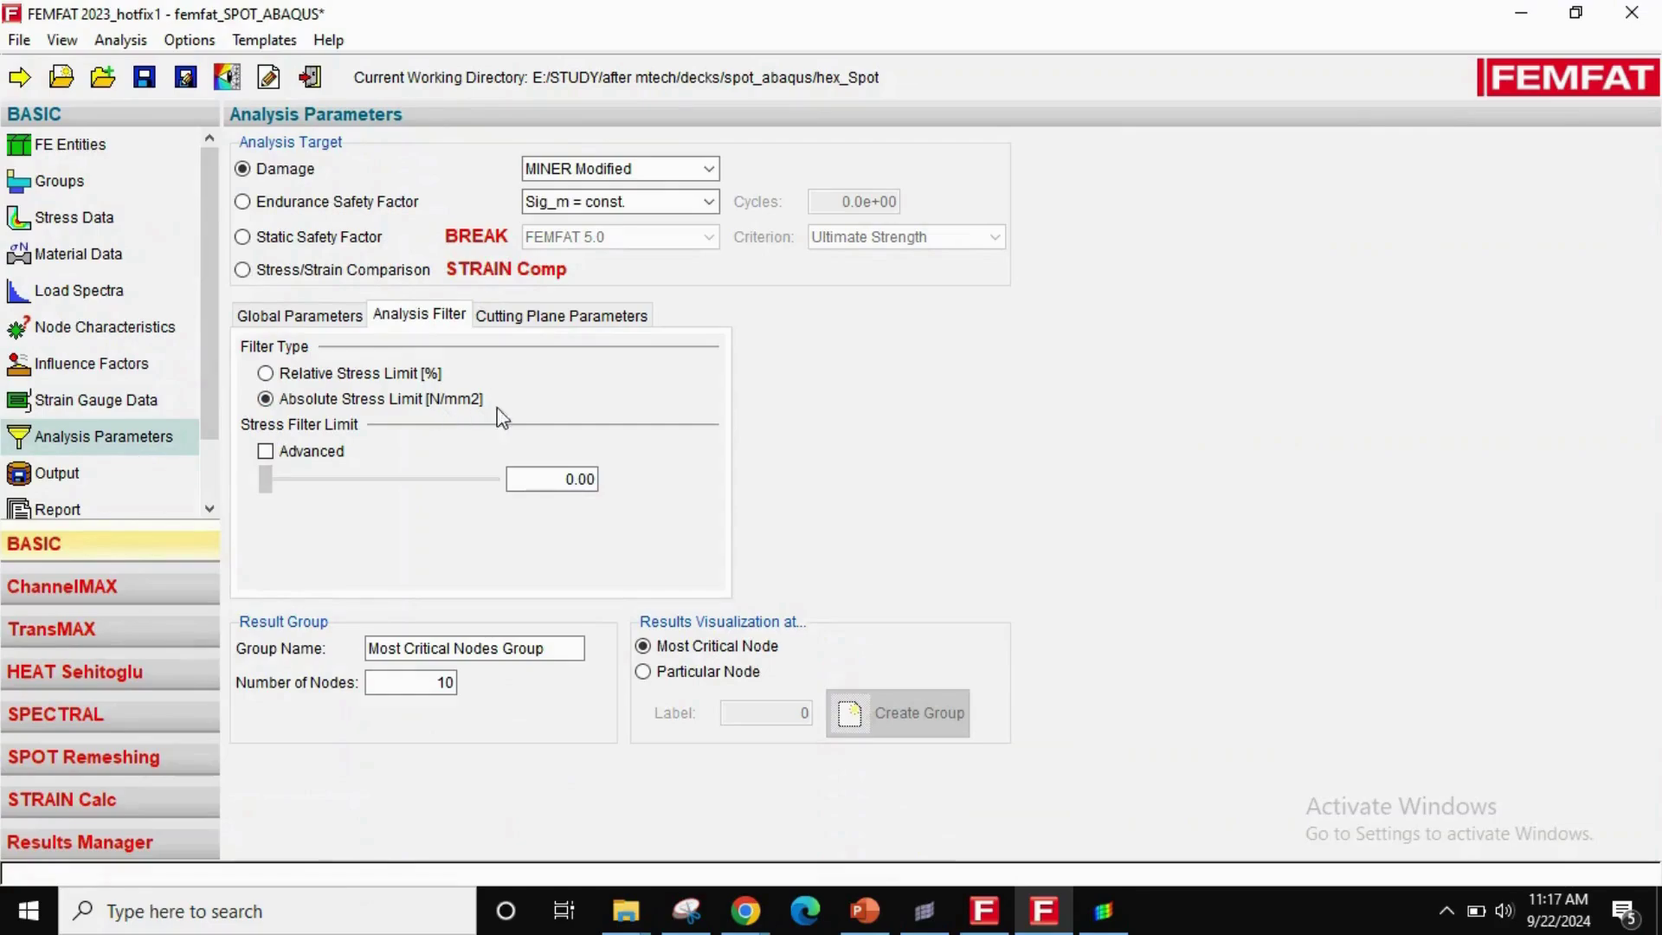
{"action": "left_click", "coordinate": [353, 316]}
{"action": "left_click", "coordinate": [577, 316]}
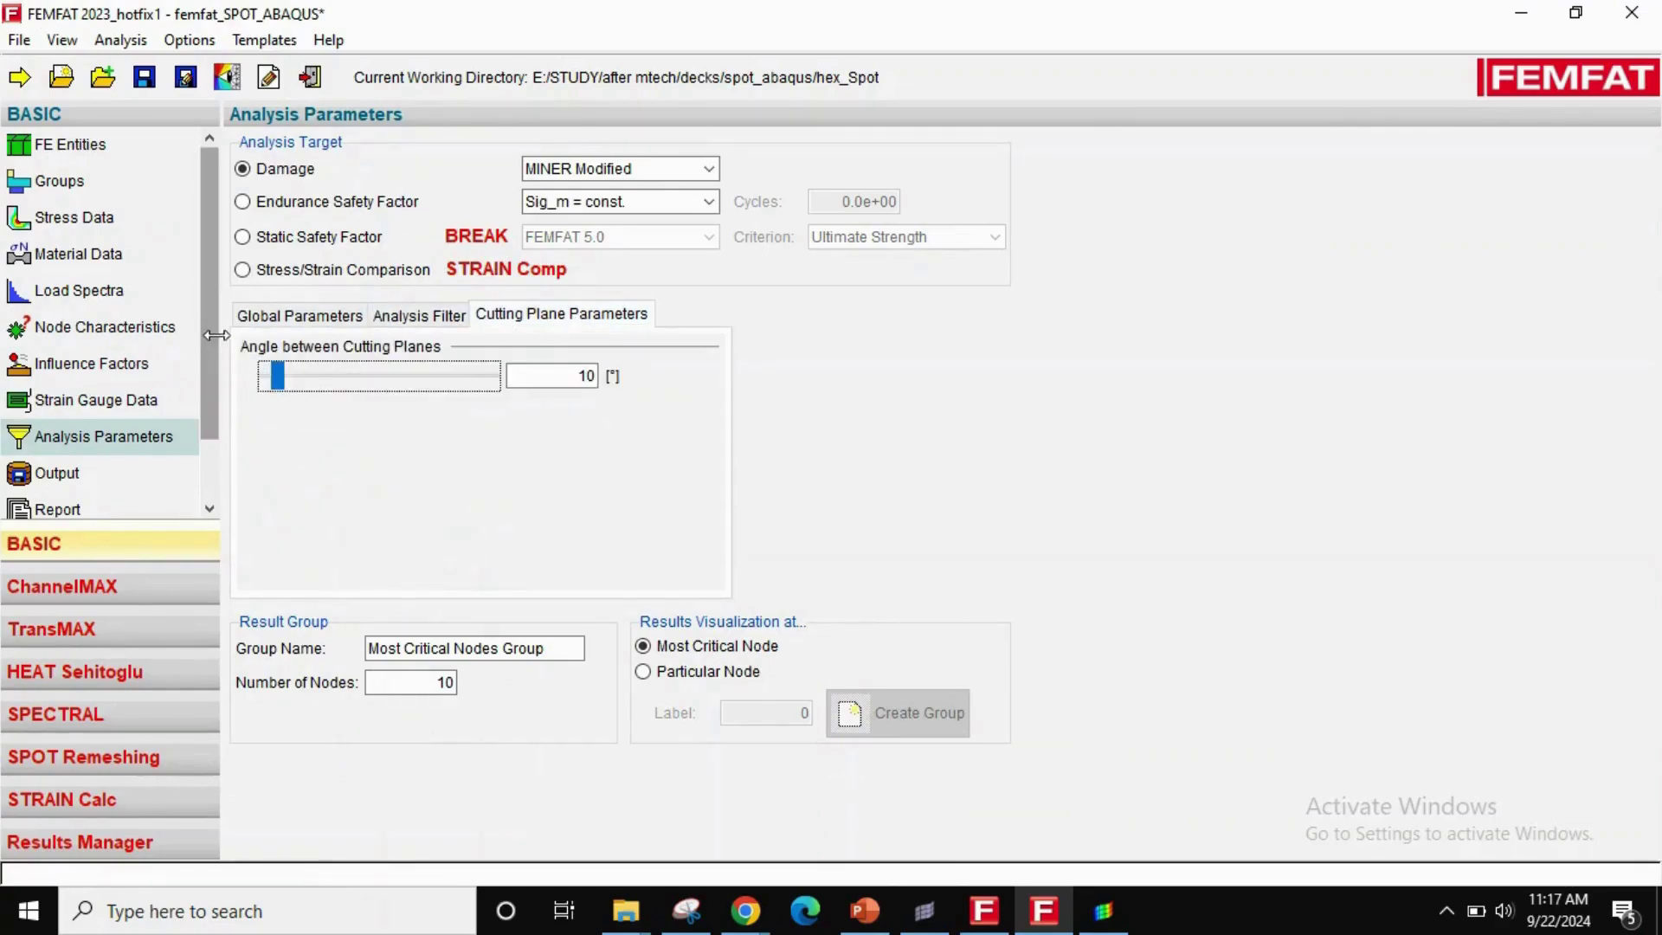
{"action": "left_click", "coordinate": [292, 317]}
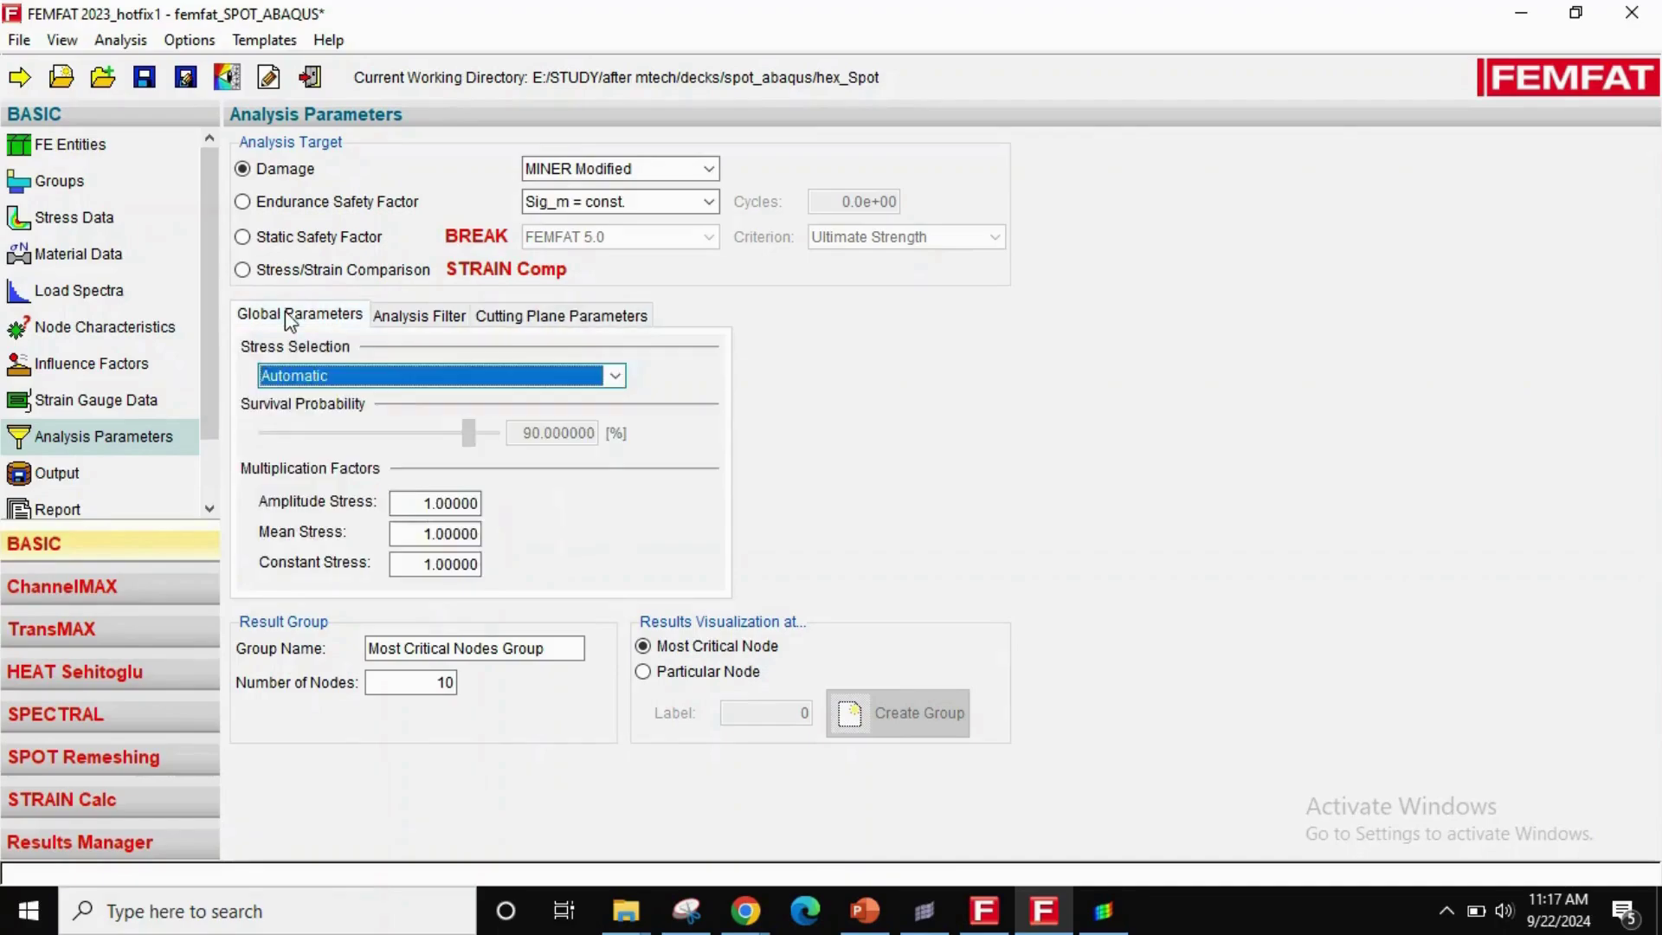
{"action": "left_click", "coordinate": [387, 316]}
{"action": "left_click", "coordinate": [597, 321]}
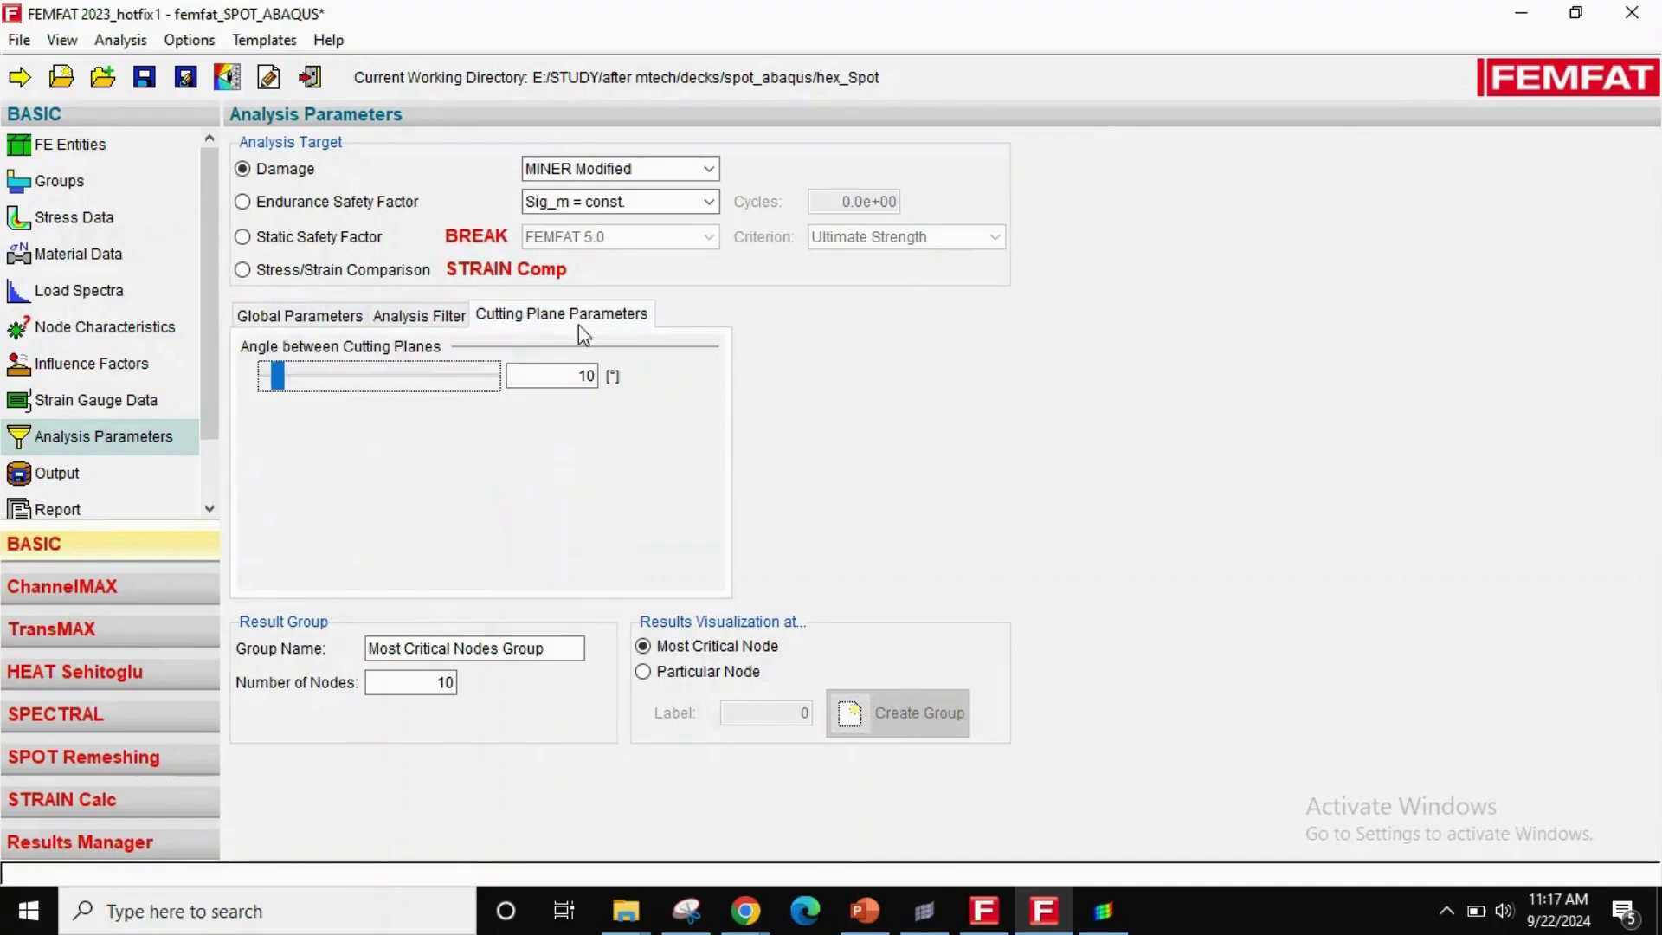
{"action": "left_click", "coordinate": [353, 319]}
{"action": "left_click", "coordinate": [105, 468]}
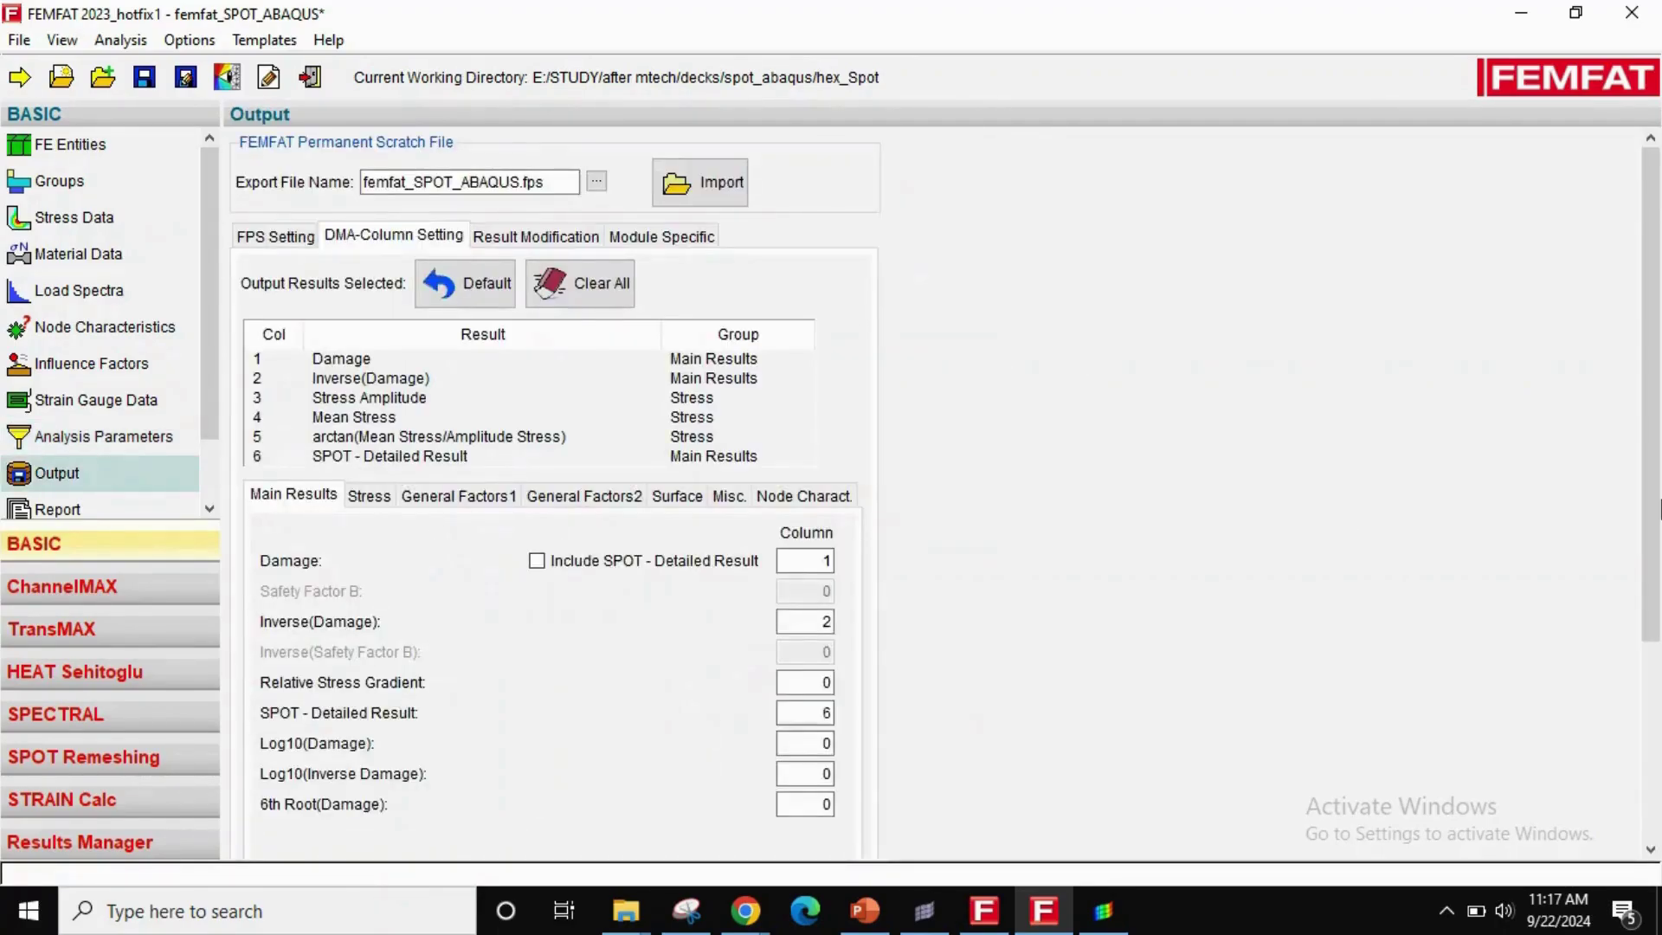
{"action": "left_click_drag", "start_coordinate": [1654, 511], "coordinate": [1653, 708]}
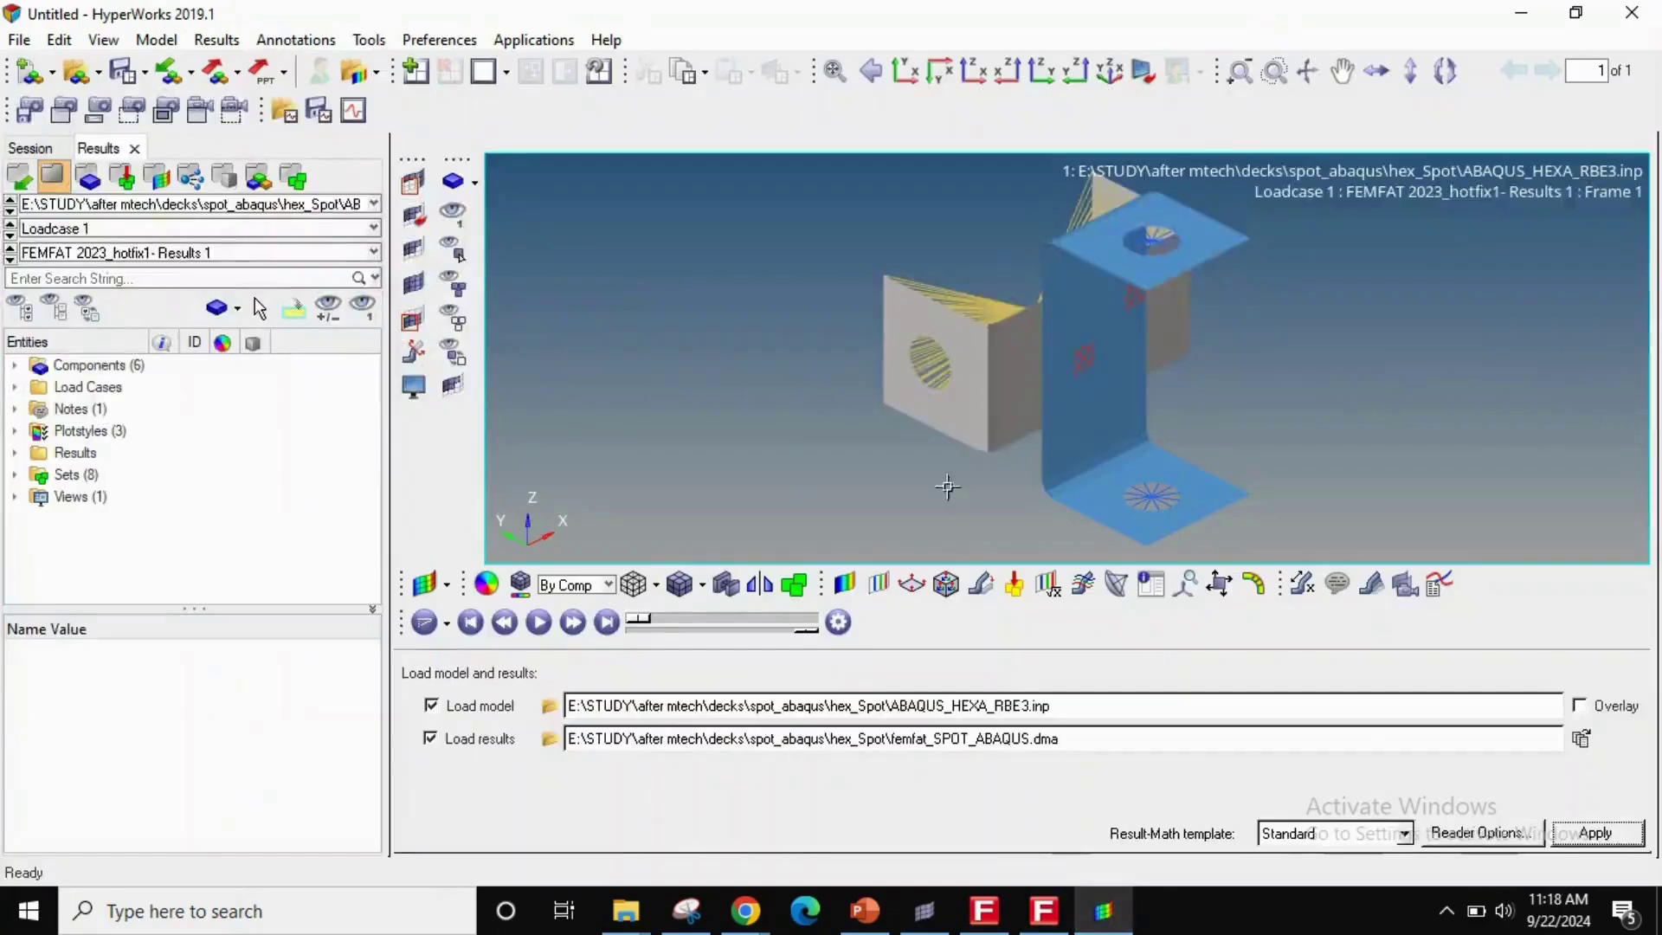
- Reload the ABAQUS_HEXA_RBE3.inp model with the femfat_SPOT_ABAQUS.dma results in HyperWorks, discarding the current window data
{"action": "right_click_drag", "start_coordinate": [1048, 339], "coordinate": [953, 383], "text": "ctrl"}
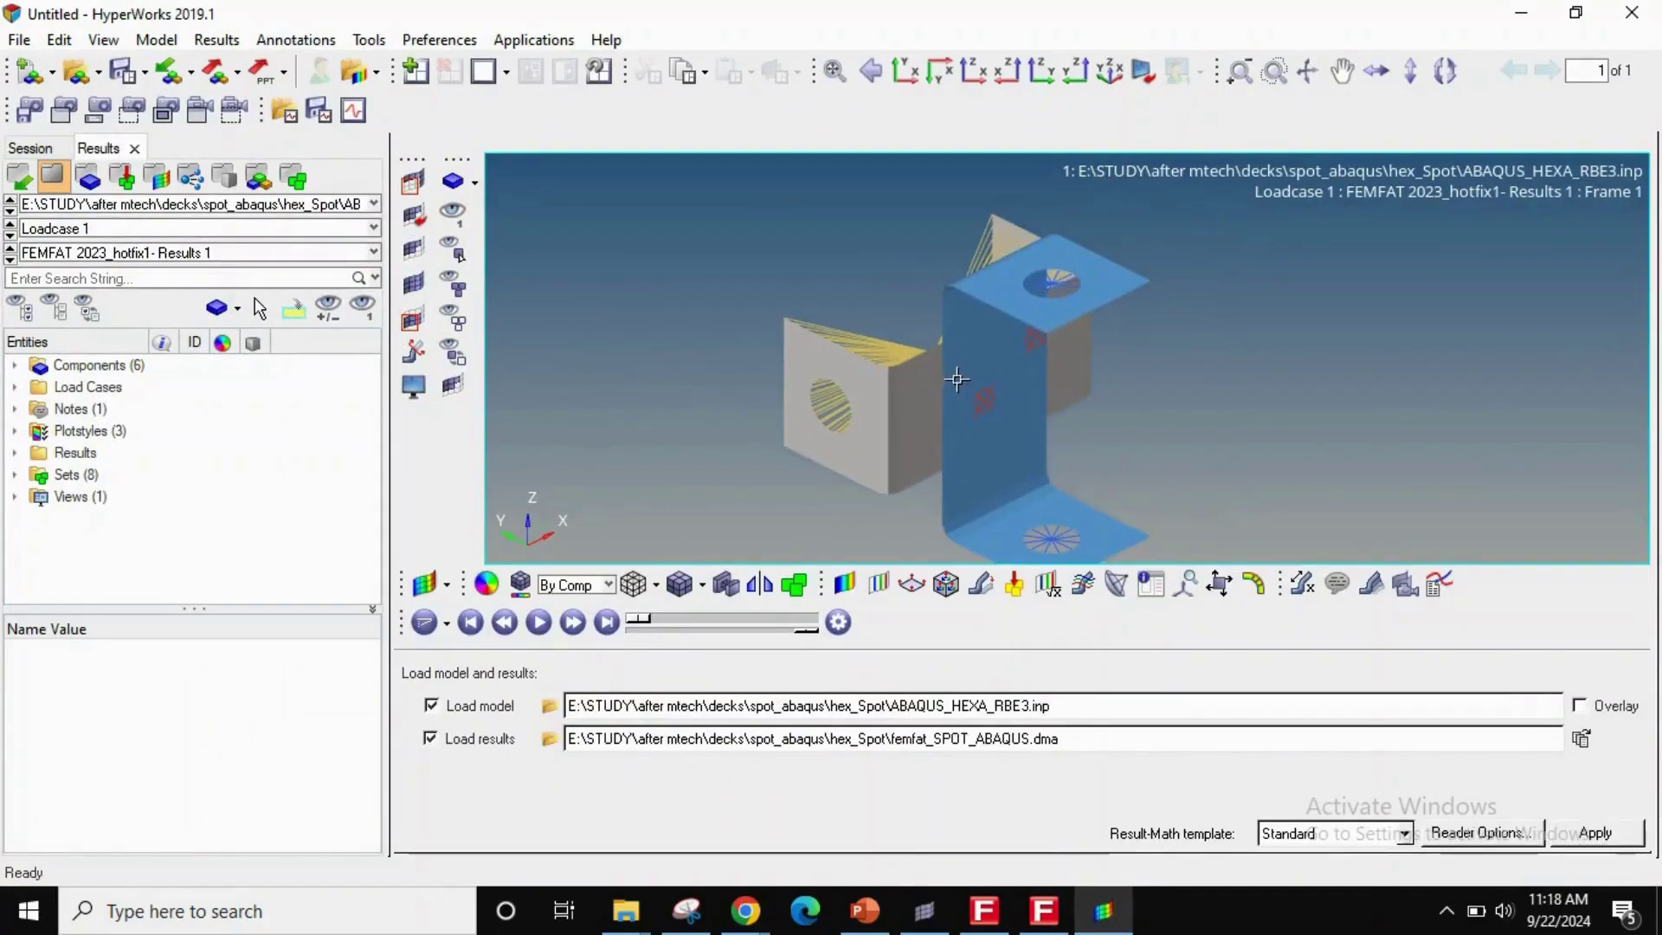
{"action": "scroll", "coordinate": [953, 382], "scroll_direction": "up", "scroll_amount": 2, "text": "ctrl"}
{"action": "scroll", "coordinate": [953, 383], "scroll_direction": "down", "scroll_amount": 4, "text": "ctrl"}
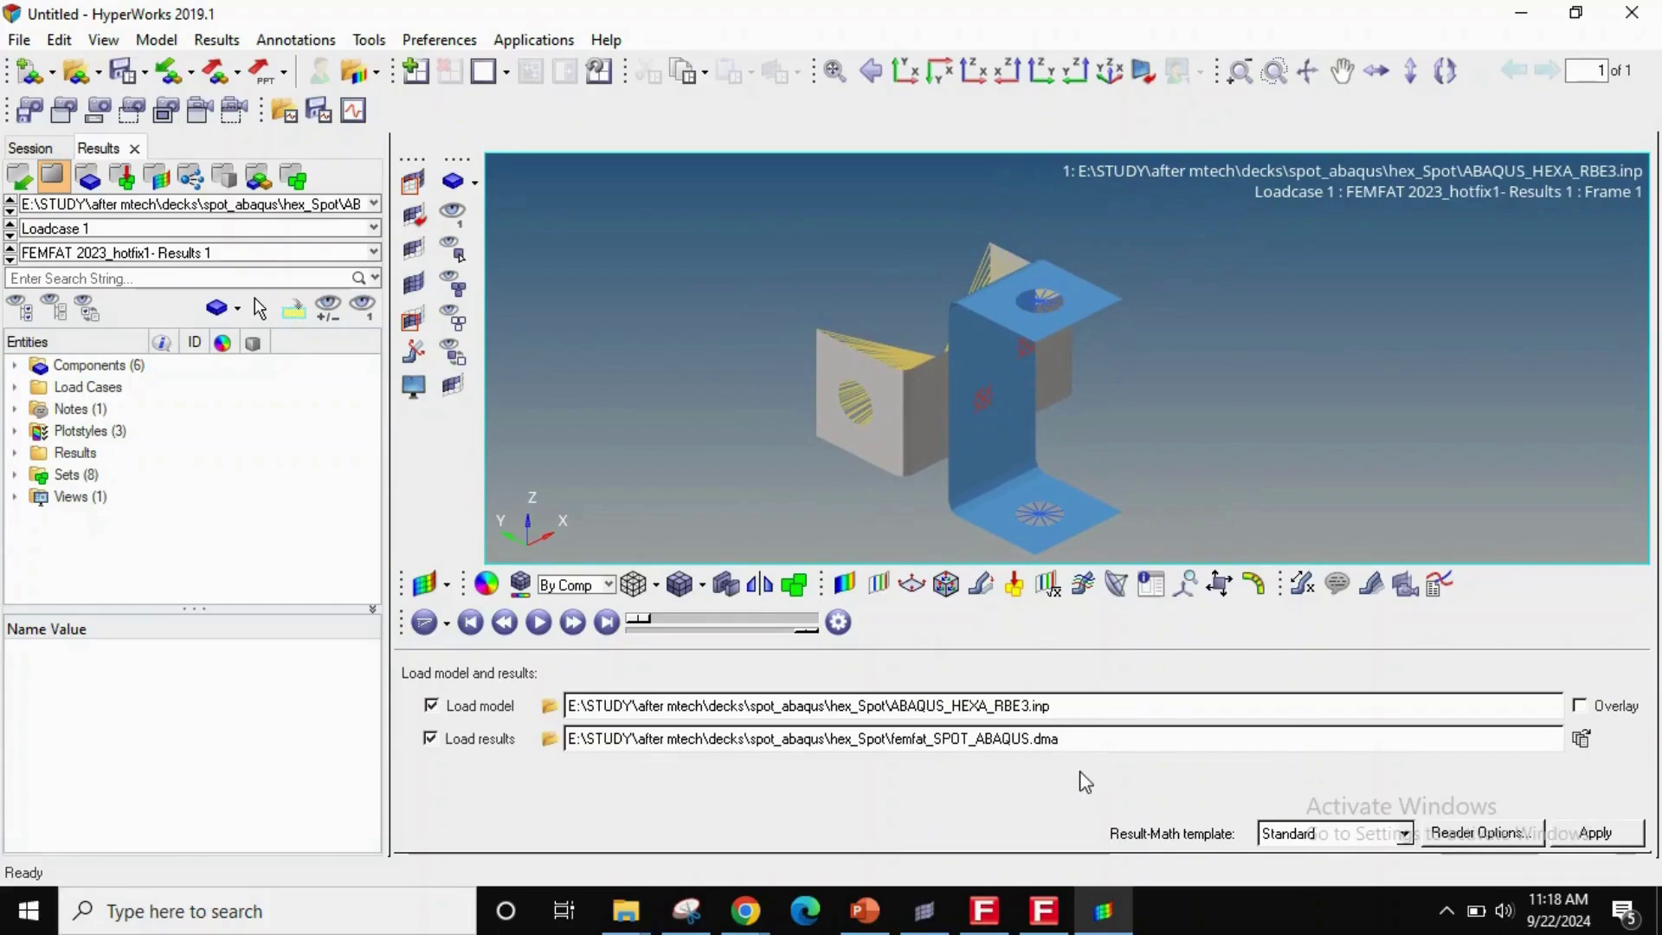
{"action": "left_click", "coordinate": [1596, 834]}
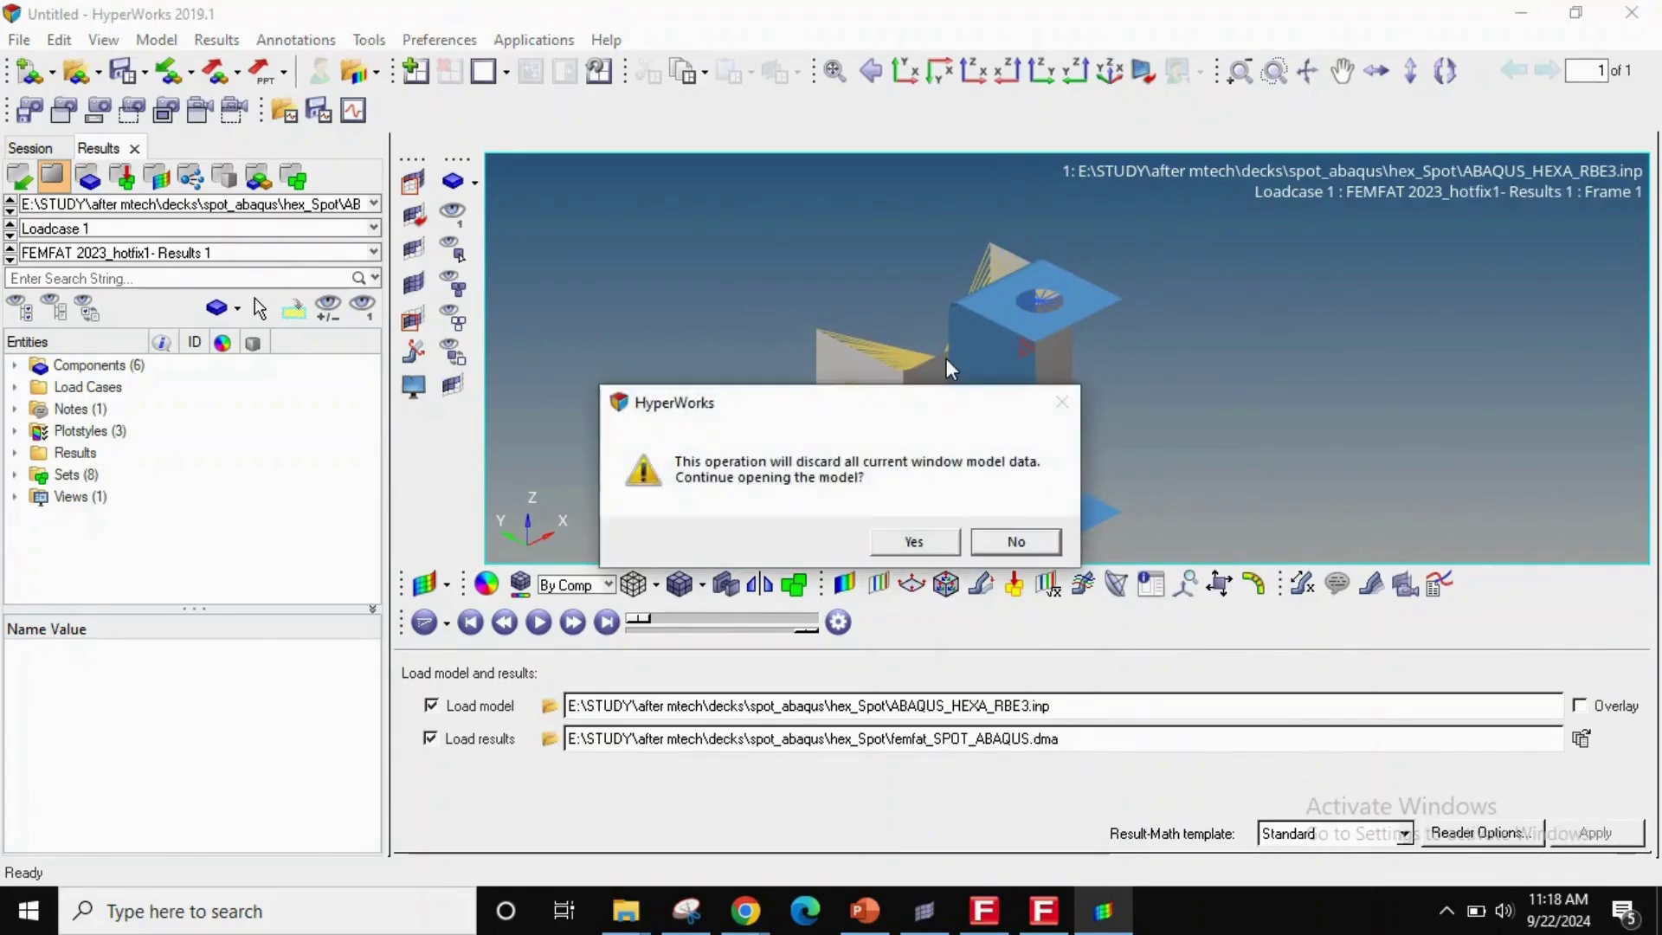
{"action": "left_click", "coordinate": [908, 543]}
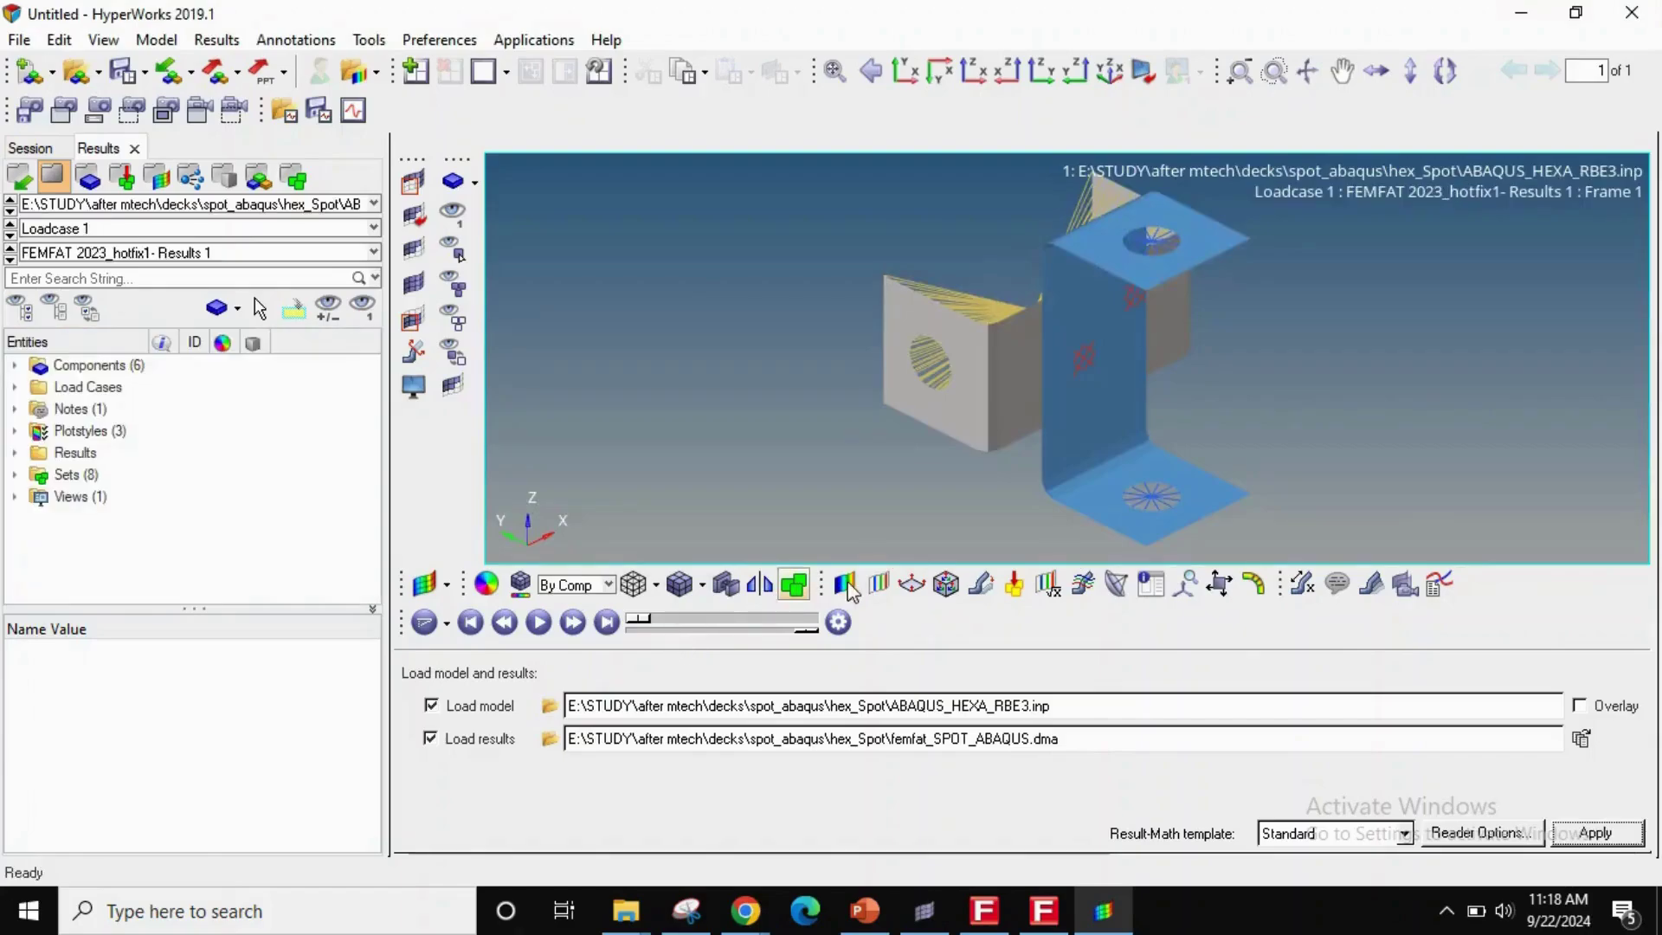
- Contour the 1/Damage scalar result on the components and reverse the legend colours
{"action": "left_click", "coordinate": [1084, 831]}
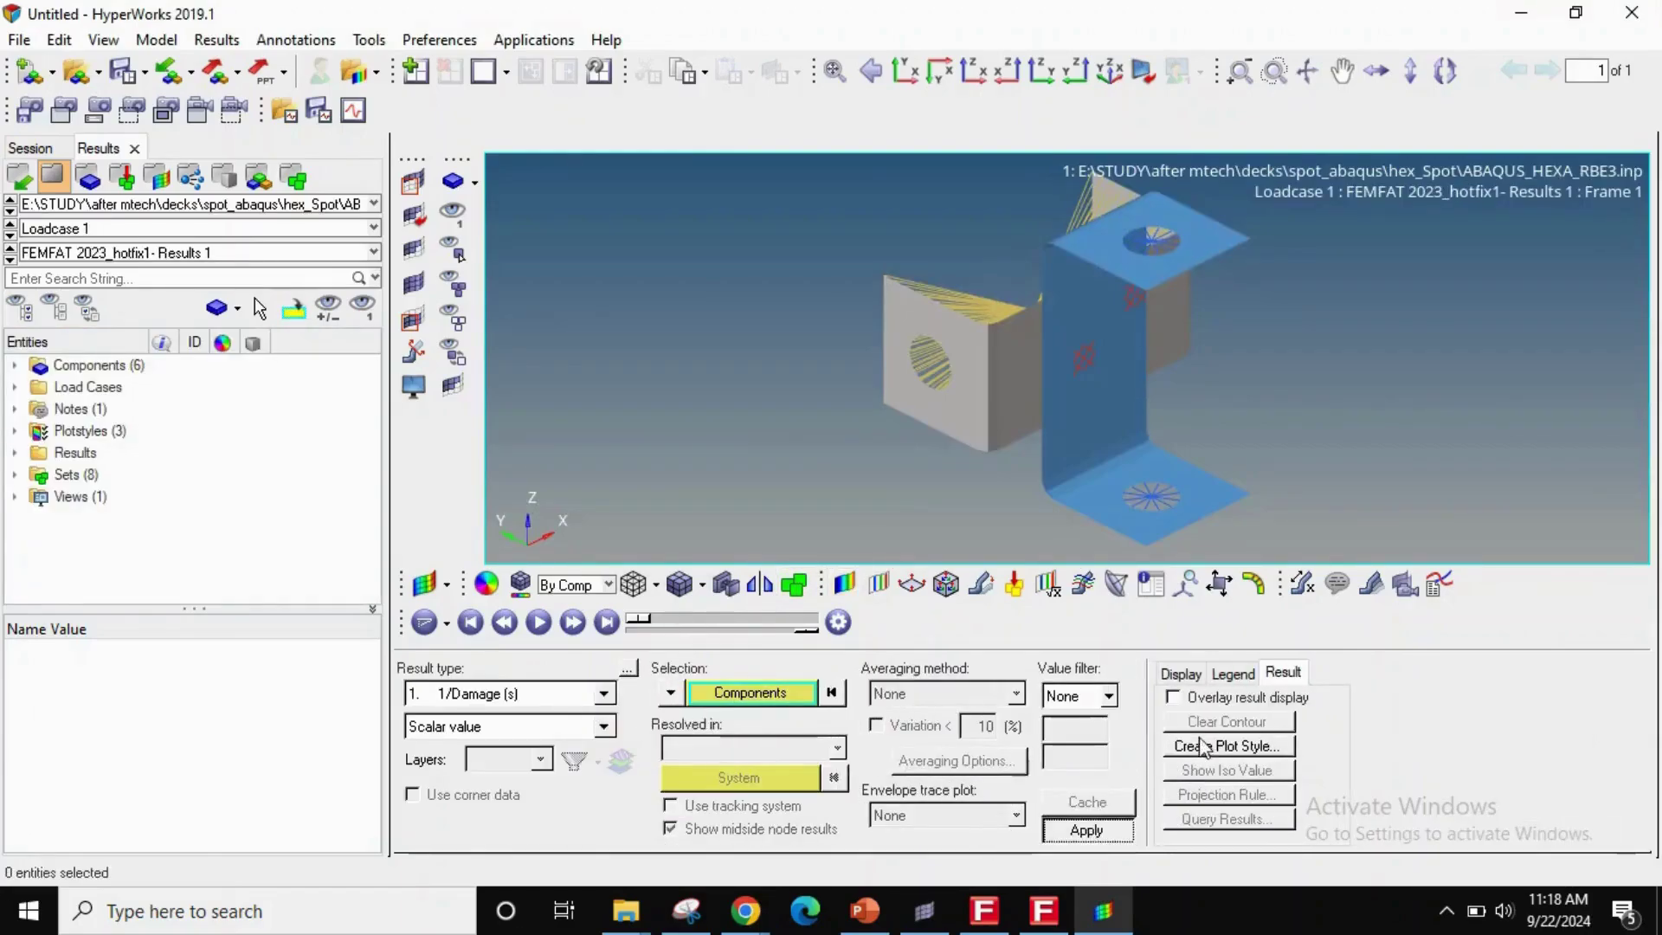
{"action": "left_click", "coordinate": [1235, 674]}
{"action": "left_click", "coordinate": [1238, 820]}
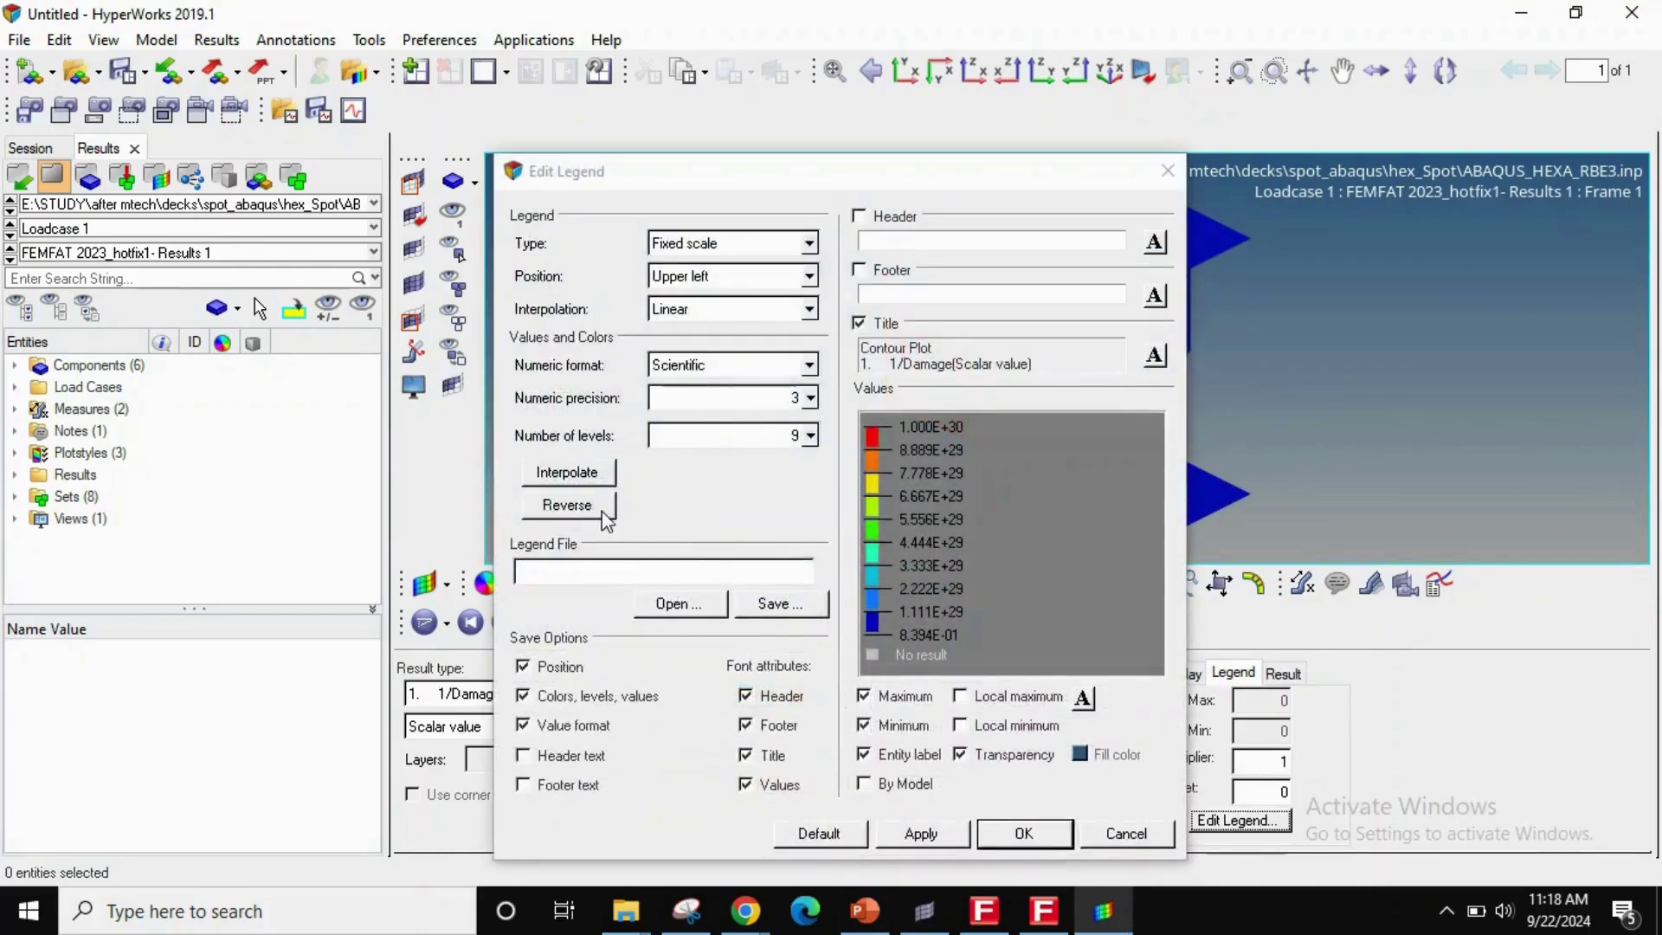
{"action": "left_click", "coordinate": [603, 511]}
{"action": "left_click", "coordinate": [921, 832]}
{"action": "left_click", "coordinate": [1023, 833]}
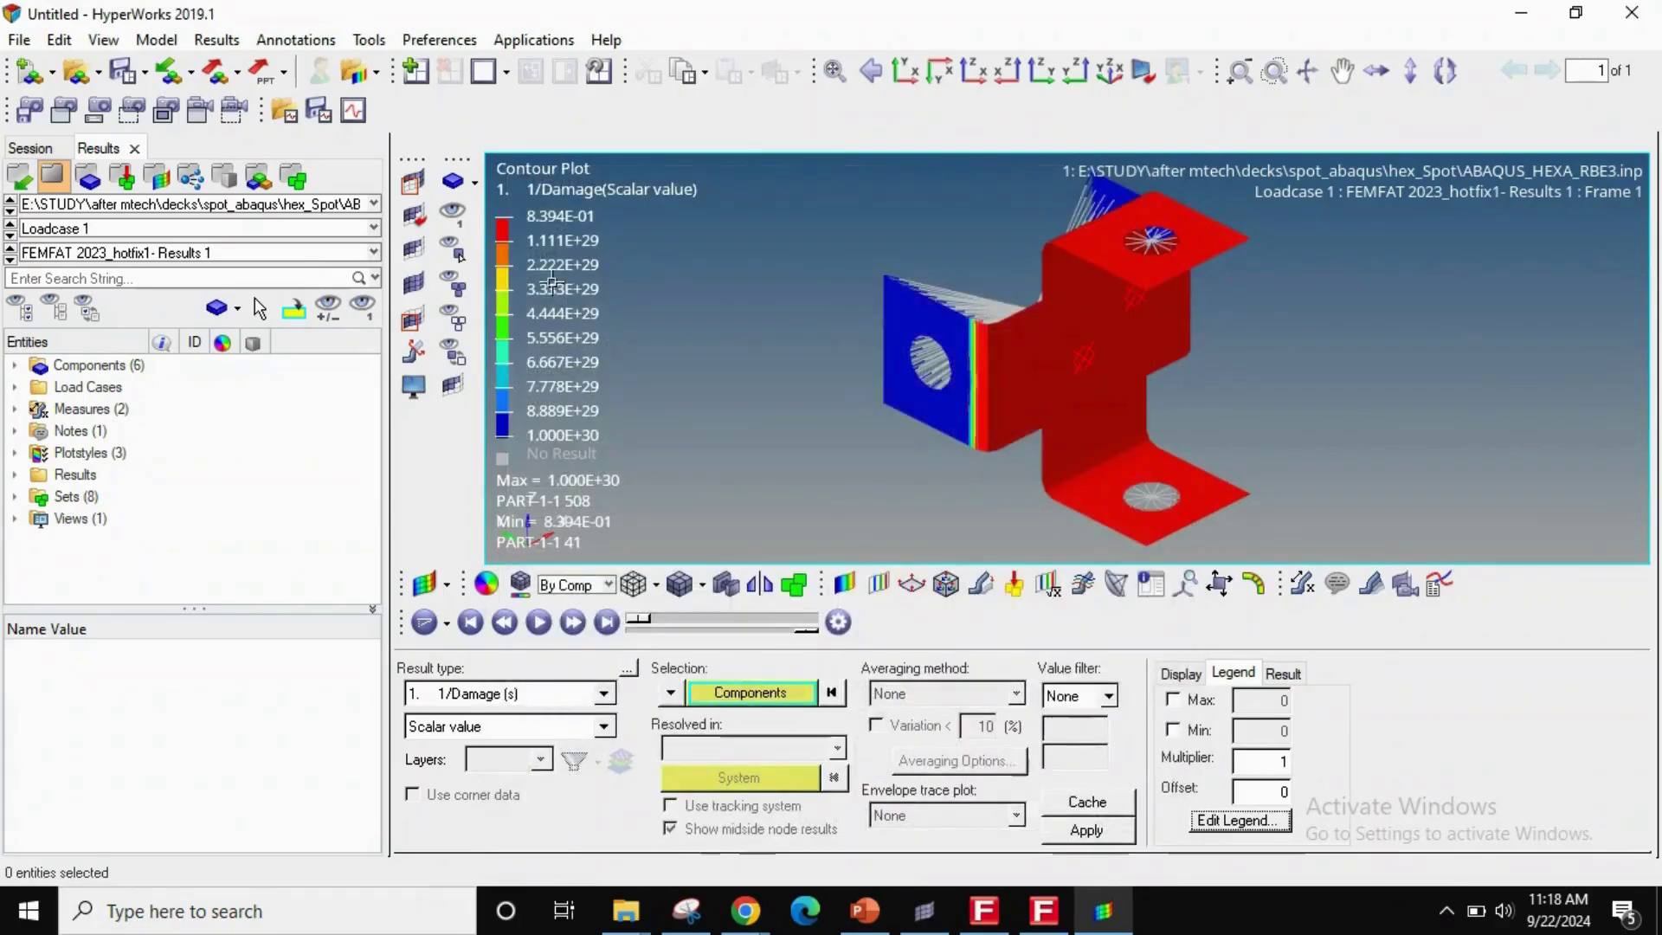
- Set the three legend levels directly after the minimum value to 1, 3 and 5
{"action": "double_click", "coordinate": [542, 241]}
{"action": "type", "text": "1"}
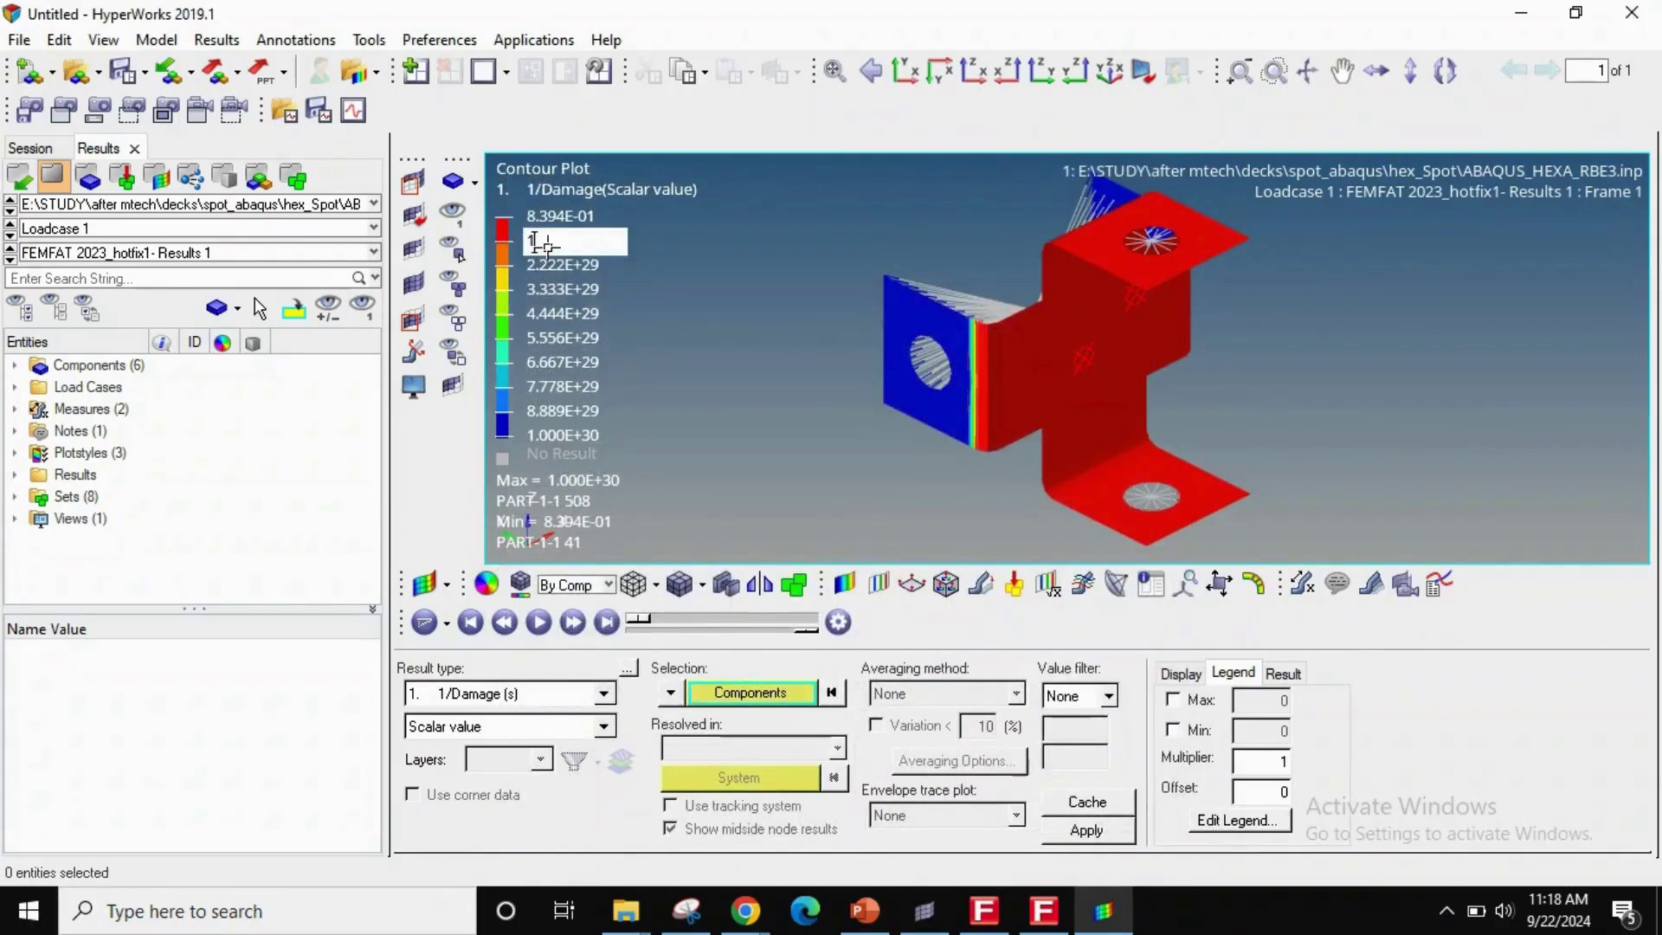
{"action": "key", "text": "Return"}
{"action": "double_click", "coordinate": [573, 264]}
{"action": "type", "text": "3"}
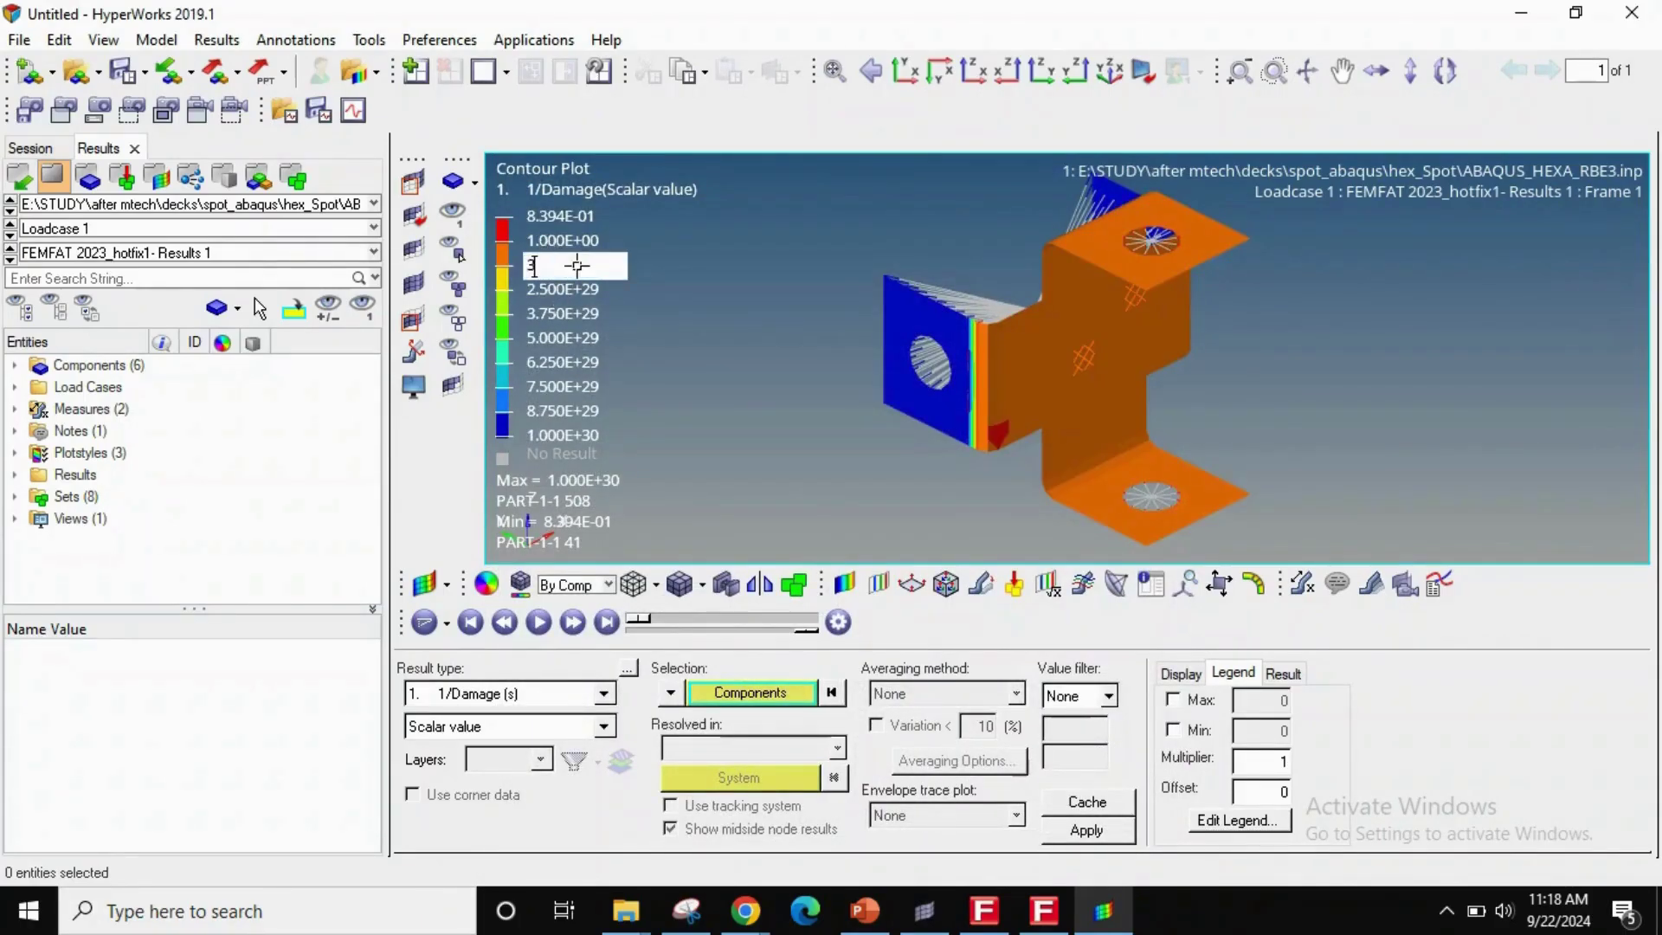
{"action": "key", "text": "Return"}
{"action": "double_click", "coordinate": [579, 289]}
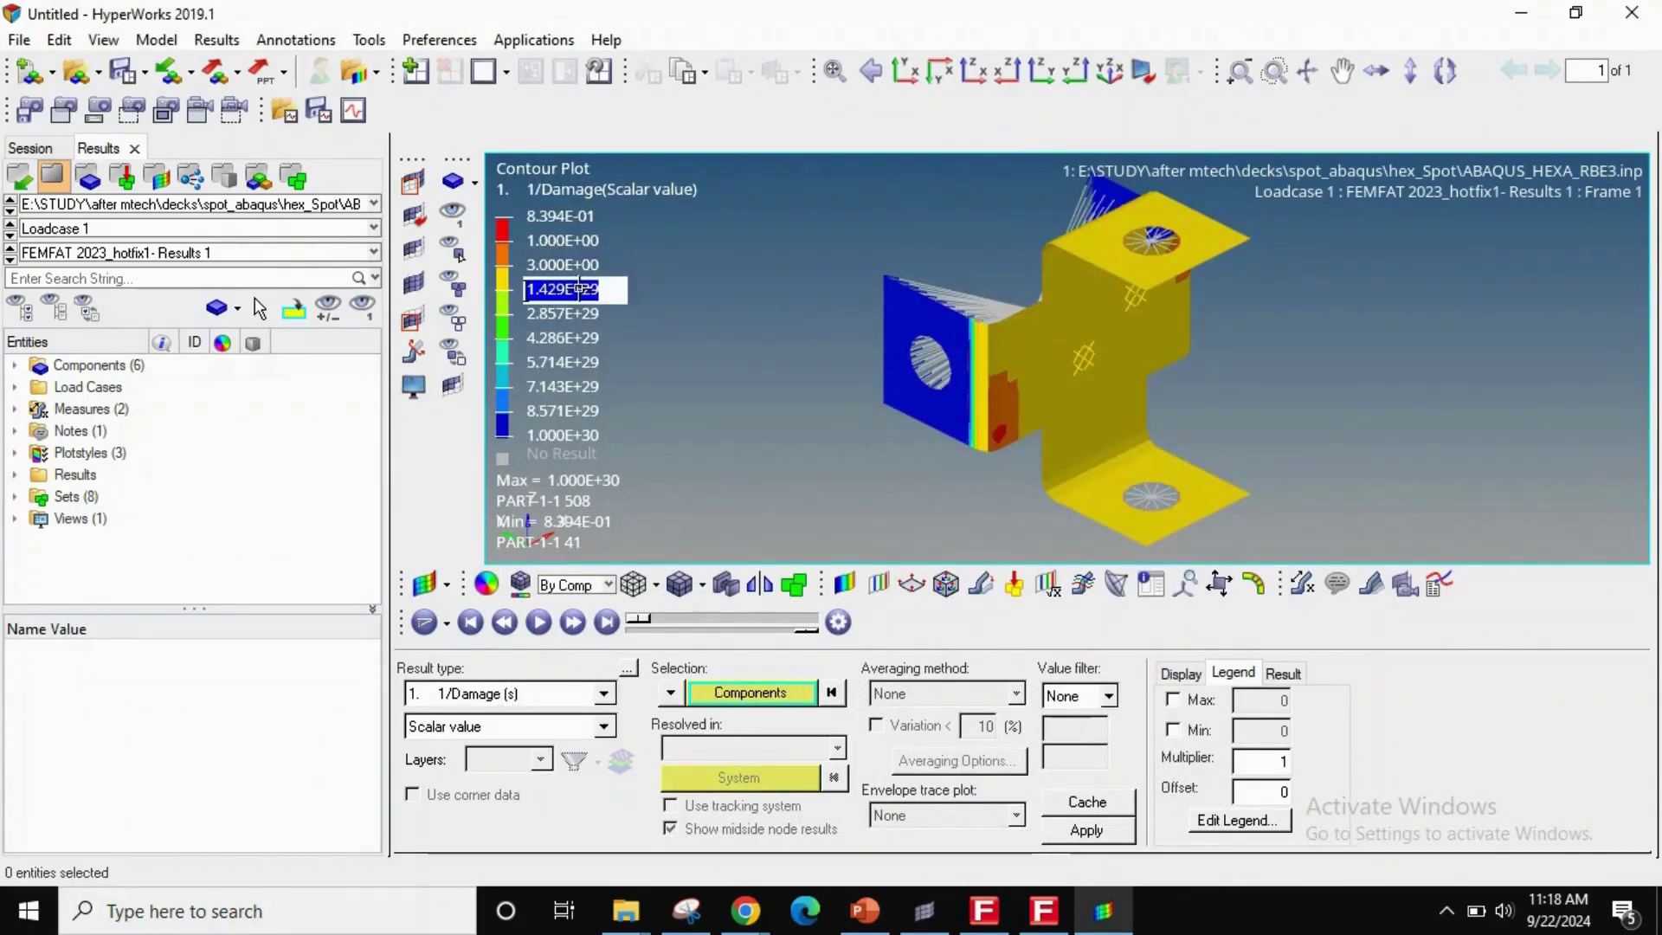
{"action": "type", "text": "5"}
{"action": "key", "text": "Return"}
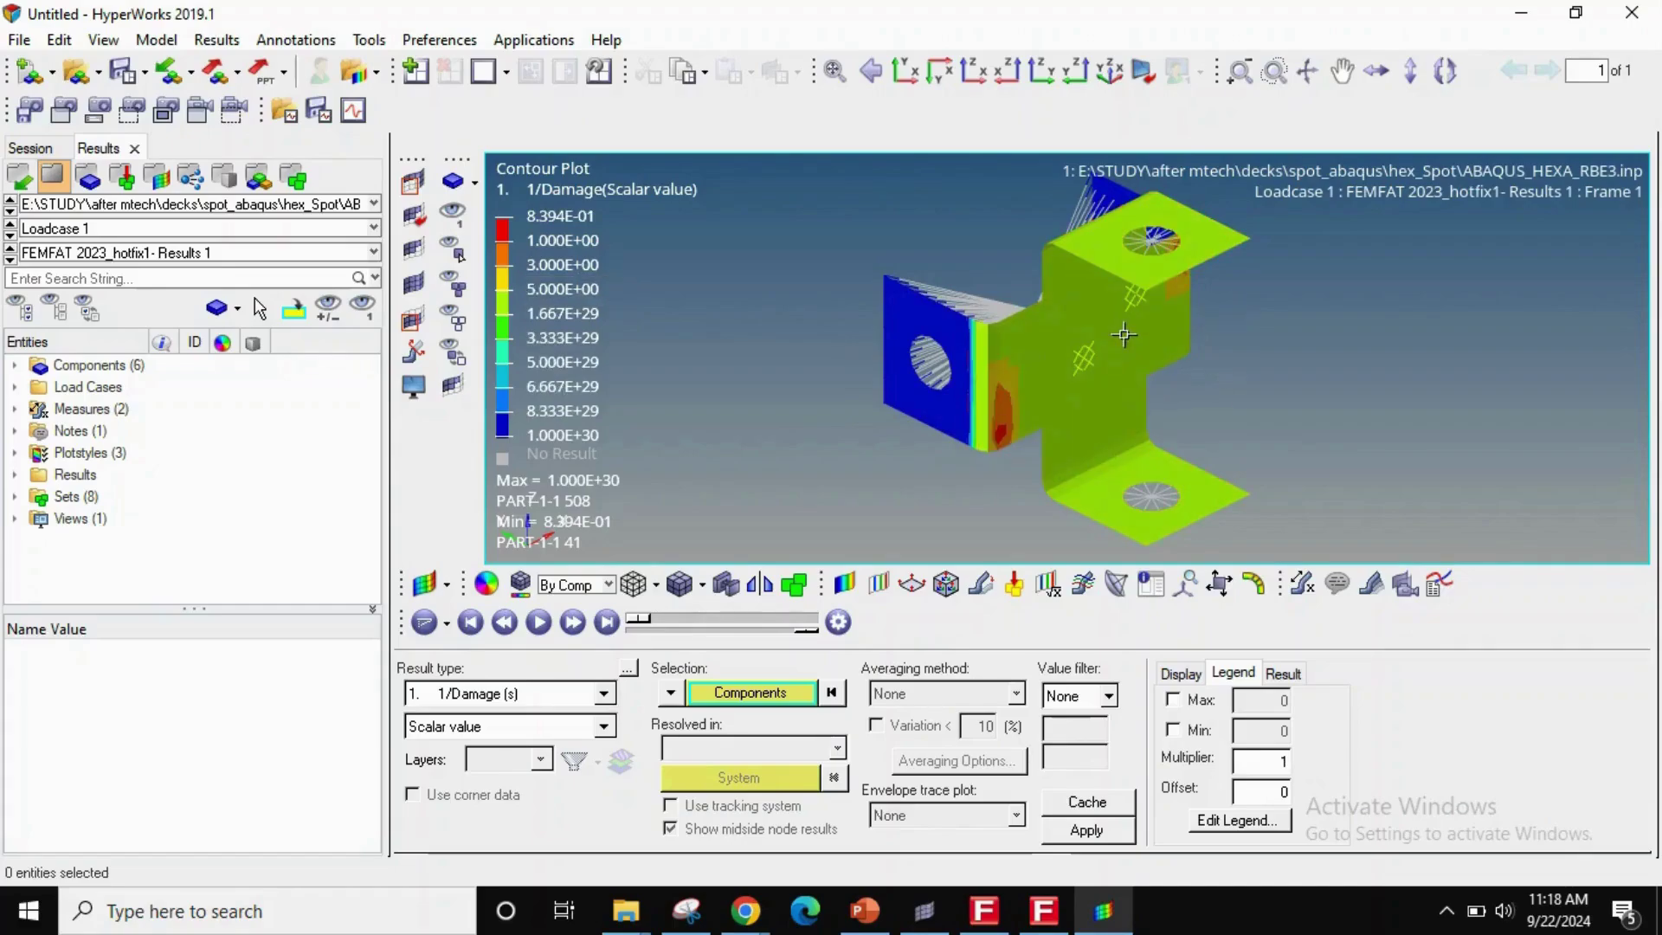
- Examine the 1/Damage contour on the back of the joined sheets for the most critical regions
{"action": "scroll", "coordinate": [1123, 334], "scroll_direction": "up", "scroll_amount": 4, "text": "ctrl"}
{"action": "left_click_drag", "start_coordinate": [1124, 337], "coordinate": [1570, 511], "text": "ctrl"}
{"action": "left_click_drag", "start_coordinate": [1216, 443], "coordinate": [1054, 357], "text": "ctrl"}
{"action": "scroll", "coordinate": [1064, 359], "scroll_direction": "up", "scroll_amount": 2, "text": "ctrl"}
{"action": "scroll", "coordinate": [1042, 381], "scroll_direction": "up", "scroll_amount": 2, "text": "ctrl"}
{"action": "scroll", "coordinate": [1049, 353], "scroll_direction": "down", "scroll_amount": 3, "text": "ctrl"}
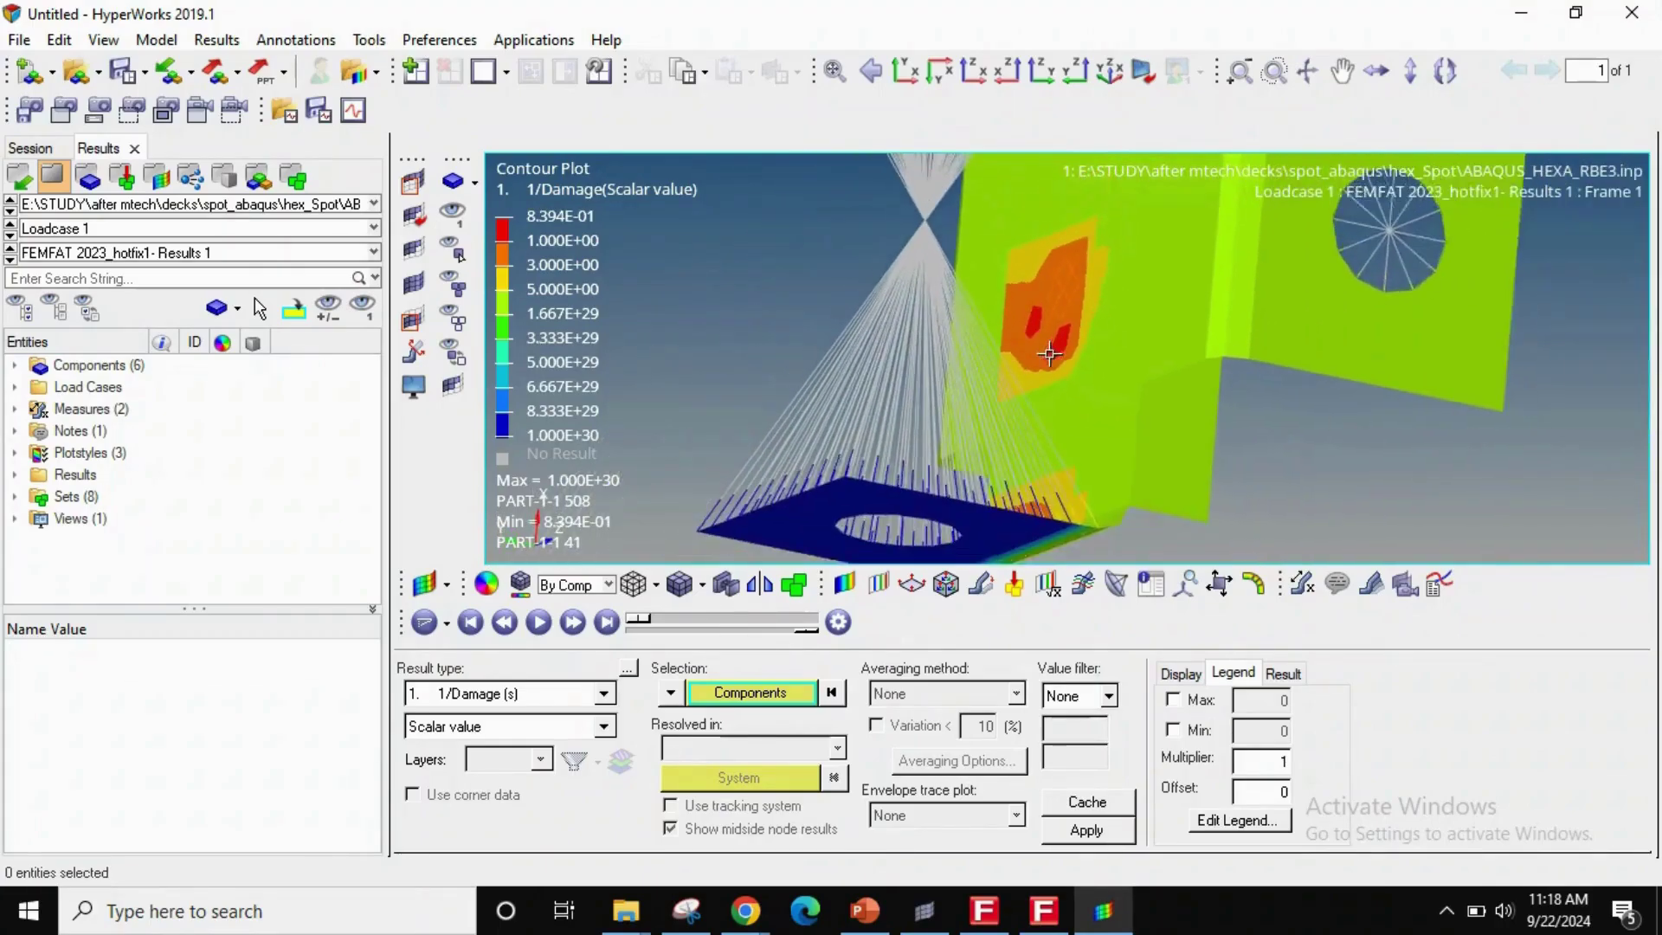
{"action": "scroll", "coordinate": [1049, 353], "scroll_direction": "down", "scroll_amount": 1, "text": "ctrl"}
{"action": "left_click_drag", "start_coordinate": [1091, 291], "coordinate": [1145, 347], "text": "ctrl"}
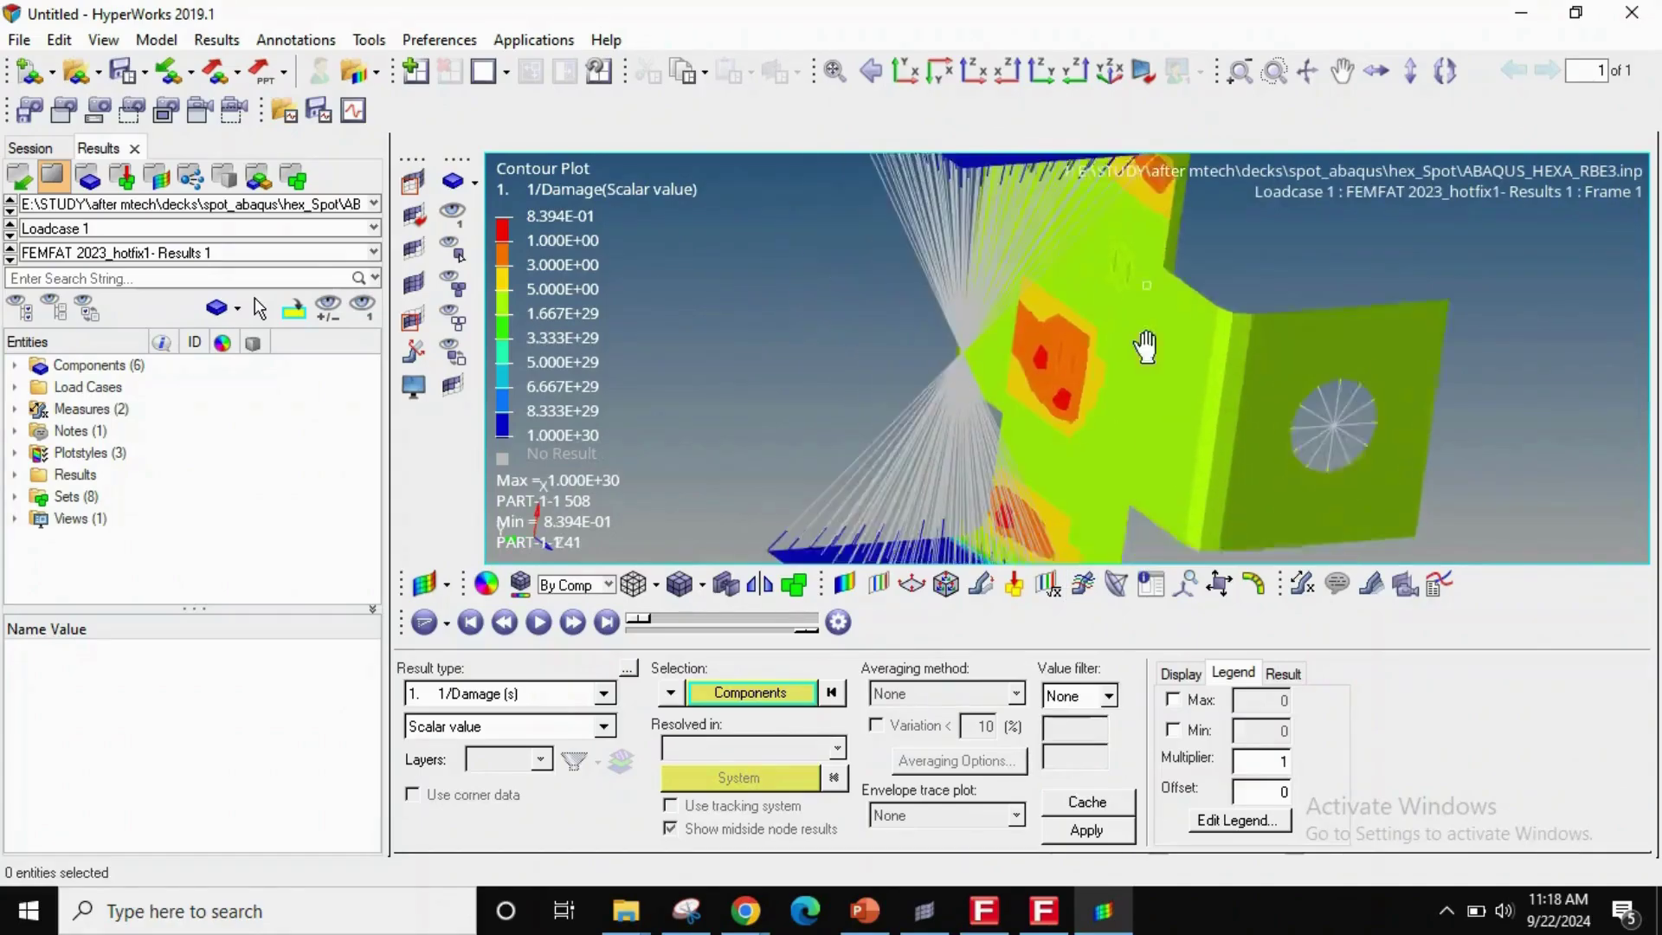
{"action": "right_click_drag", "start_coordinate": [1145, 346], "coordinate": [1153, 324], "text": "ctrl"}
- Show the mesh lines on the contour and inspect the critical red spots on the sheet up close and edge-on
{"action": "left_click", "coordinate": [682, 586]}
{"action": "scroll", "coordinate": [1146, 277], "scroll_direction": "up", "scroll_amount": 3, "text": "ctrl"}
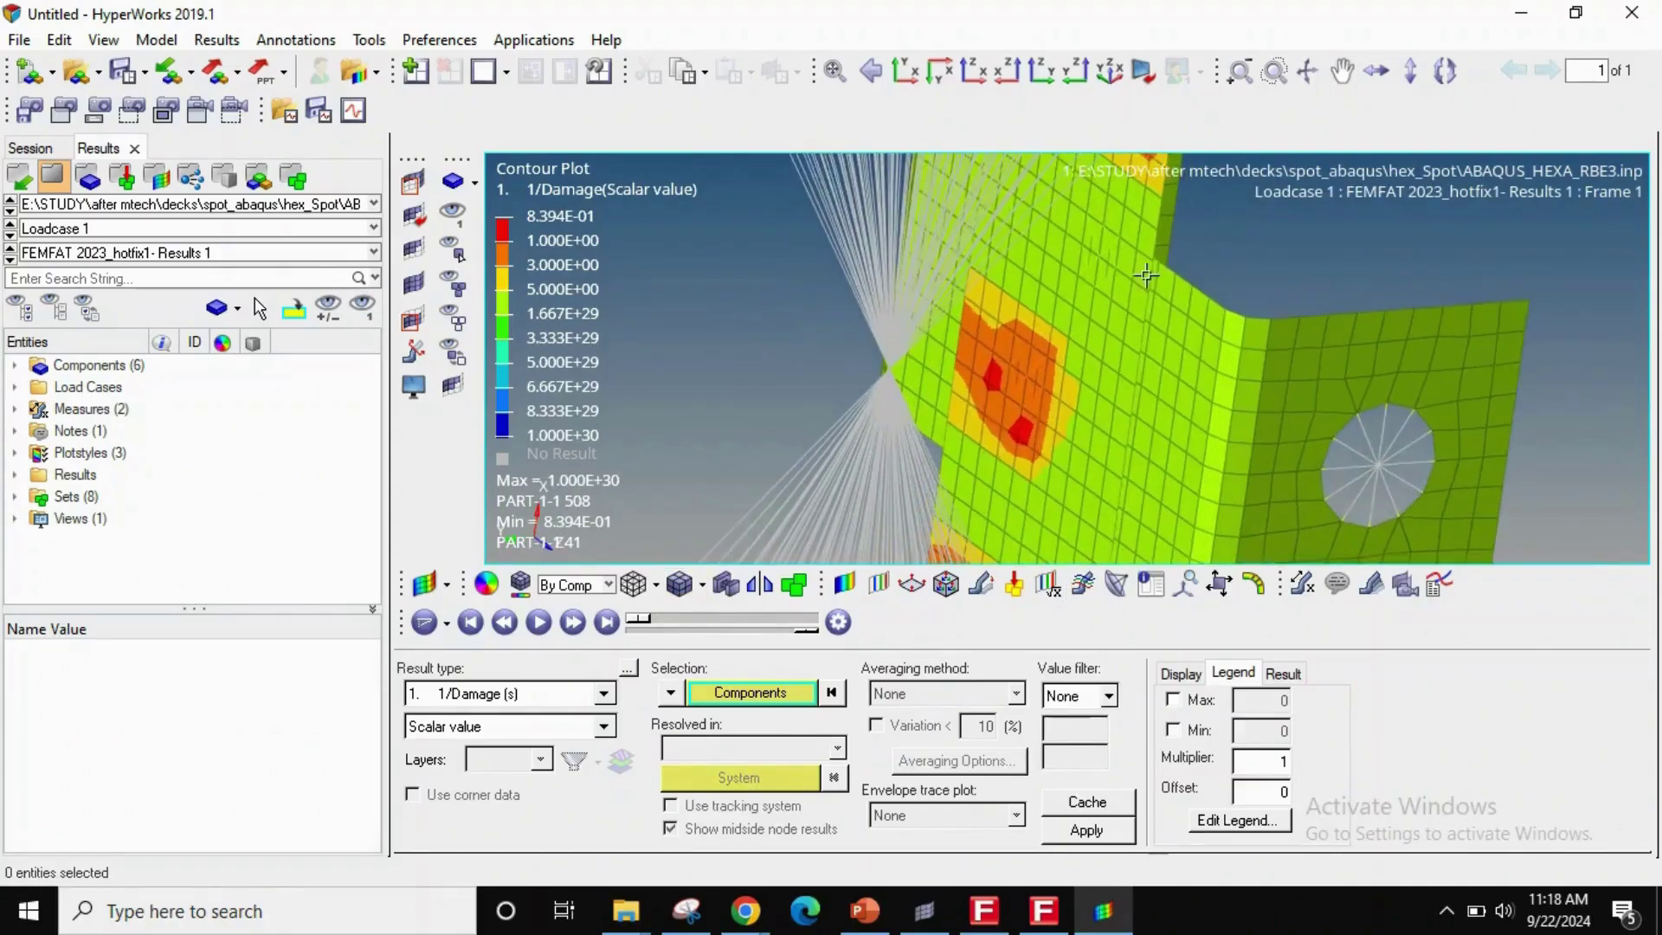
{"action": "scroll", "coordinate": [1144, 277], "scroll_direction": "up", "scroll_amount": 1, "text": "ctrl"}
{"action": "left_click_drag", "start_coordinate": [1047, 249], "coordinate": [950, 477], "text": "ctrl"}
{"action": "scroll", "coordinate": [950, 477], "scroll_direction": "up", "scroll_amount": 1, "text": "ctrl"}
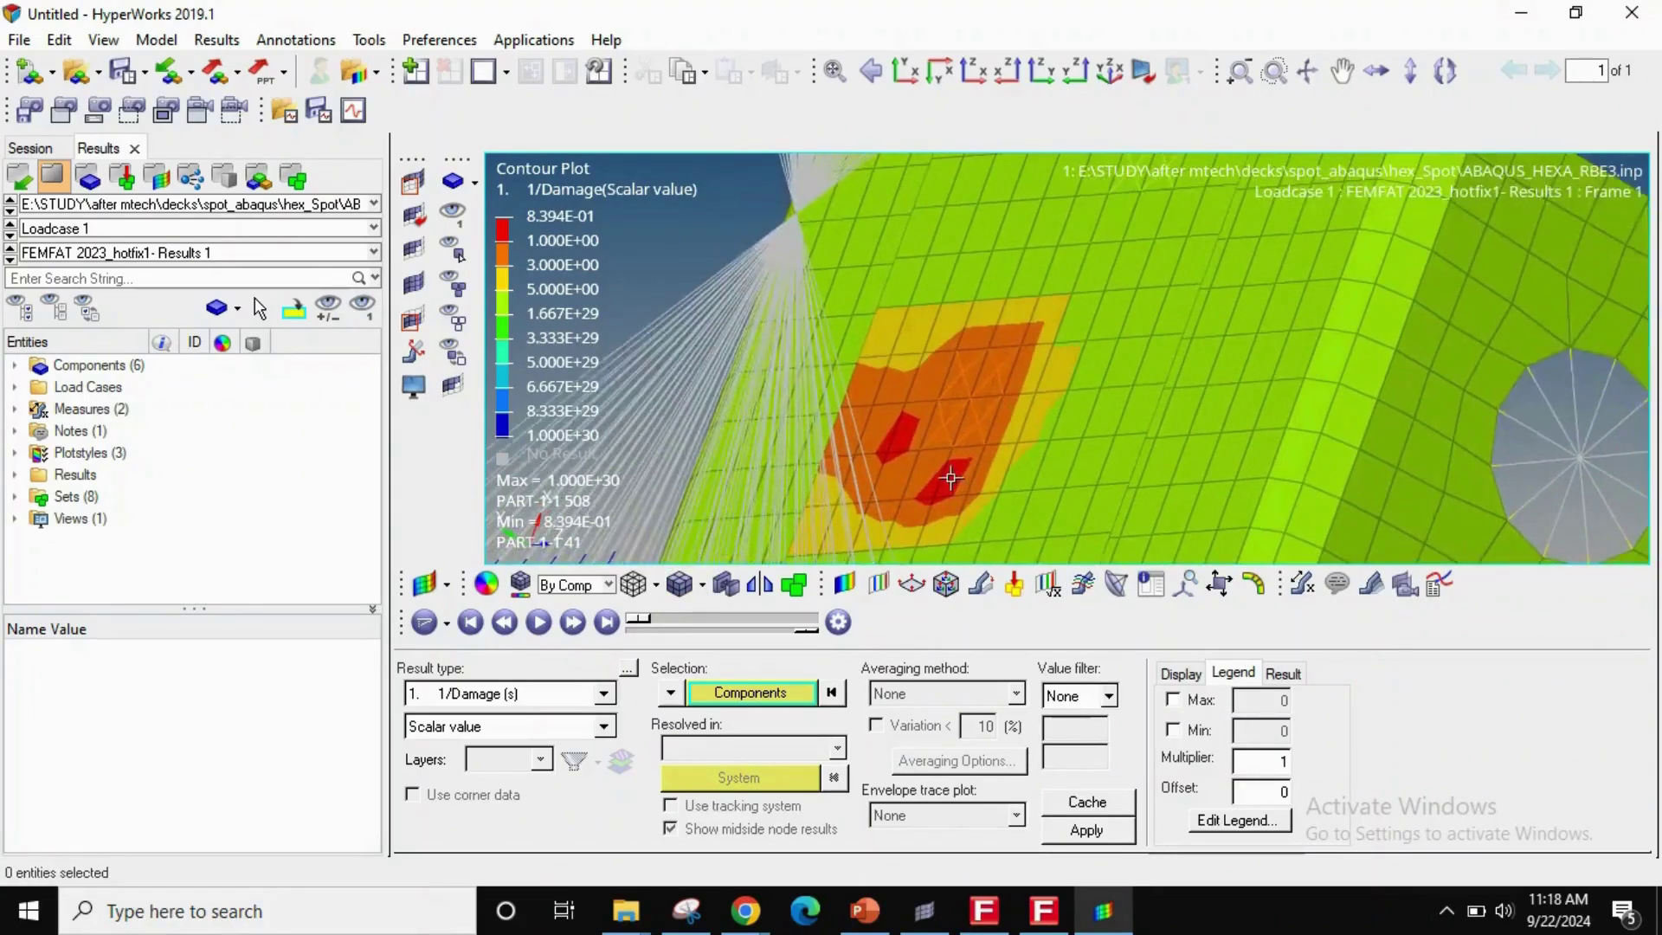
{"action": "scroll", "coordinate": [950, 477], "scroll_direction": "up", "scroll_amount": 4, "text": "ctrl"}
{"action": "scroll", "coordinate": [950, 477], "scroll_direction": "down", "scroll_amount": 2, "text": "ctrl"}
{"action": "right_click_drag", "start_coordinate": [950, 477], "coordinate": [969, 445], "text": "ctrl"}
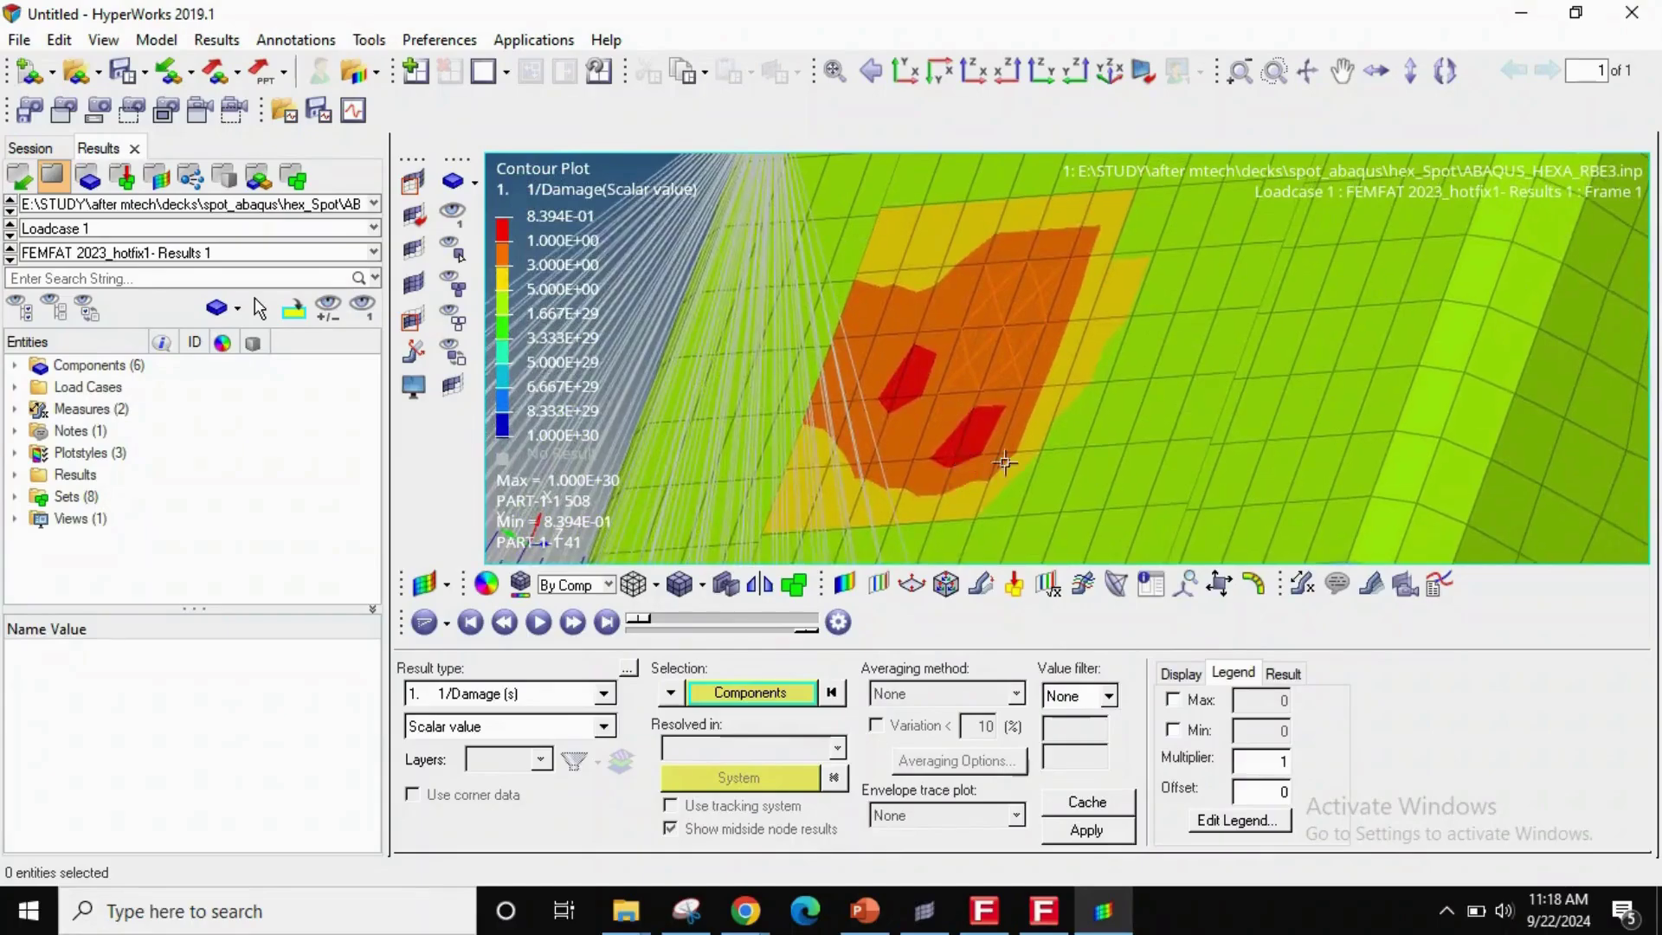
{"action": "left_click_drag", "start_coordinate": [1004, 463], "coordinate": [1273, 307], "text": "ctrl"}
- Isolate the FEMFAT_SPOT element set so only the spot weld hexas carry the 1/Damage contour
{"action": "left_click", "coordinate": [15, 496]}
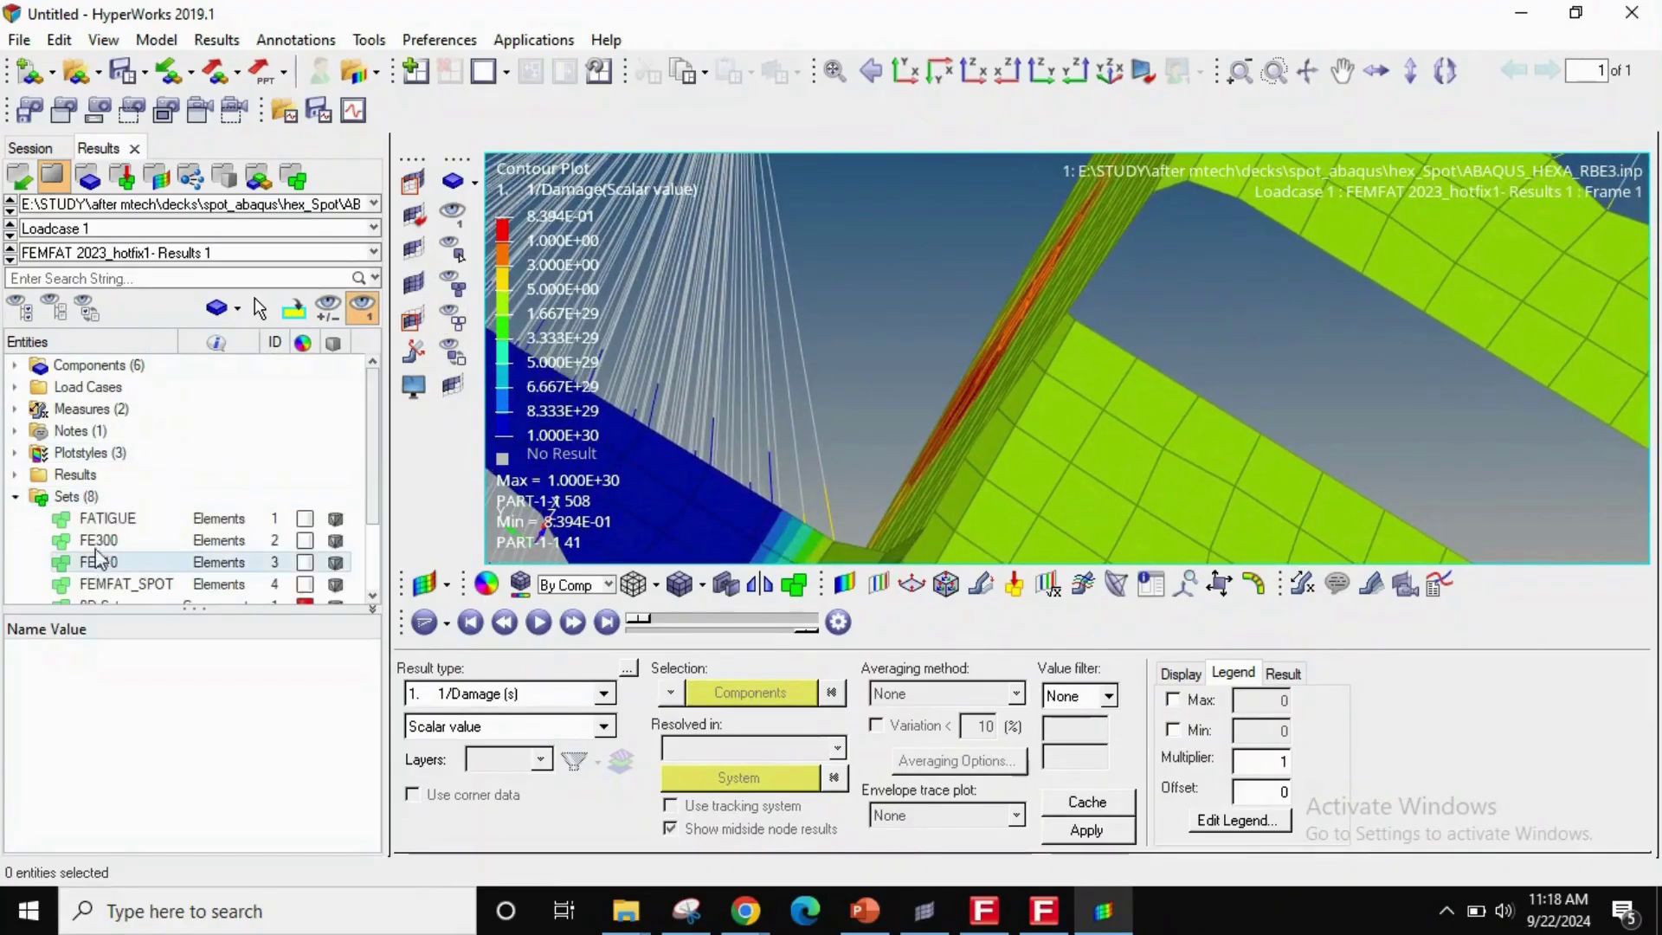
{"action": "left_click", "coordinate": [121, 584]}
{"action": "right_click", "coordinate": [154, 586]}
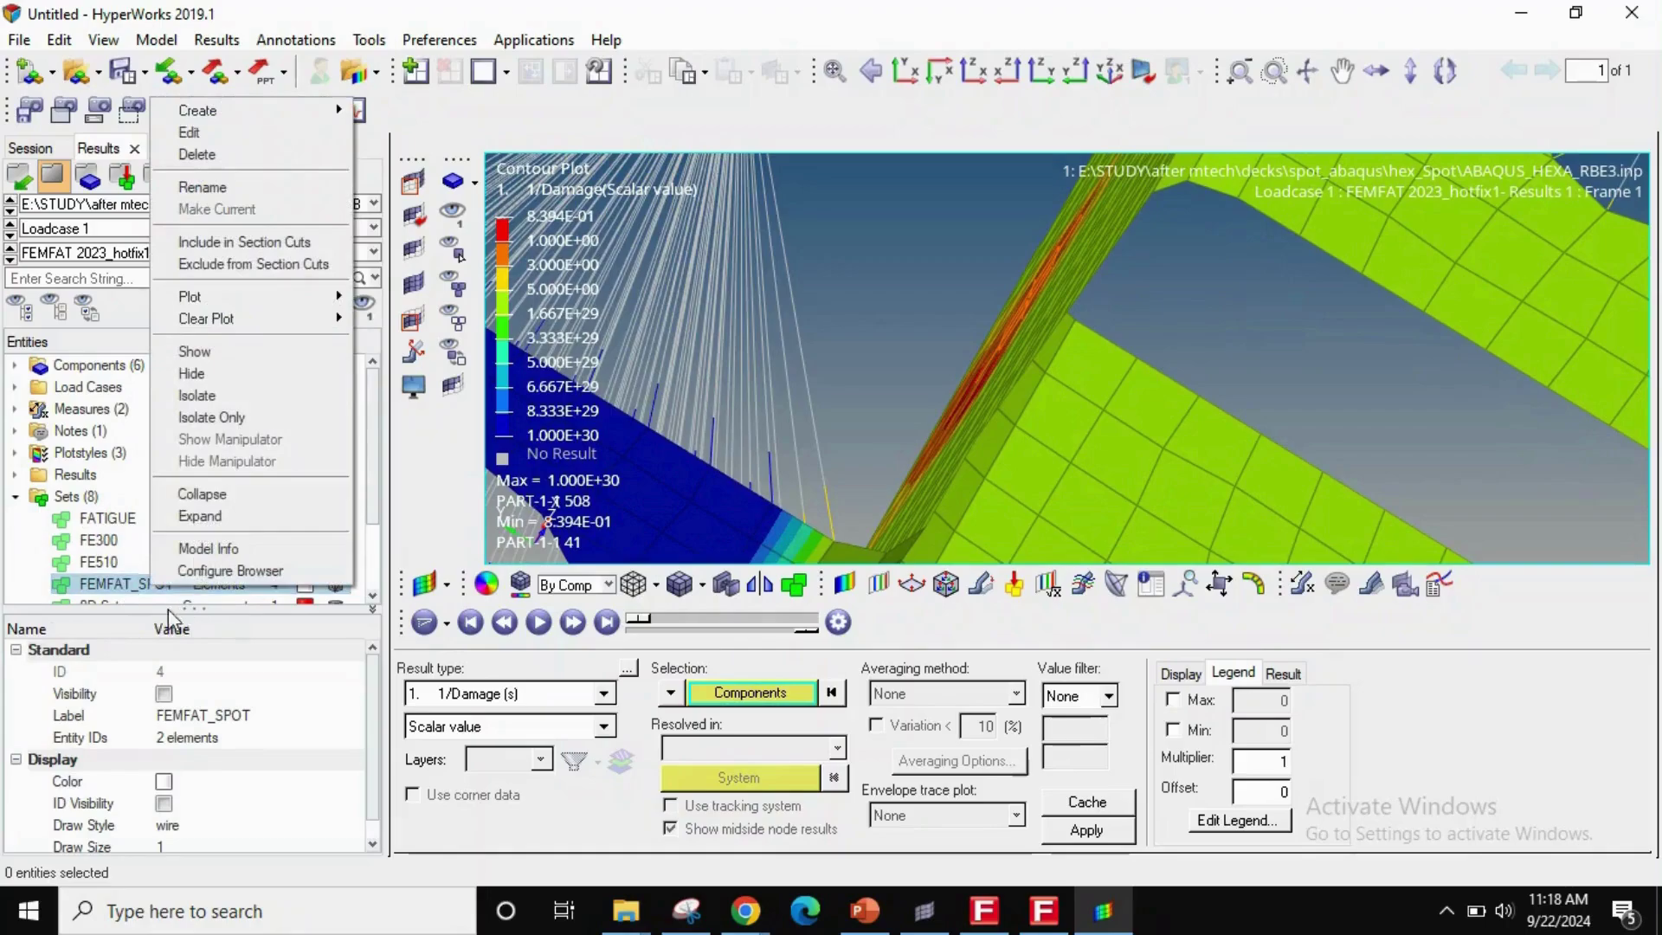
{"action": "right_click_drag", "start_coordinate": [1069, 441], "coordinate": [979, 460], "text": "ctrl"}
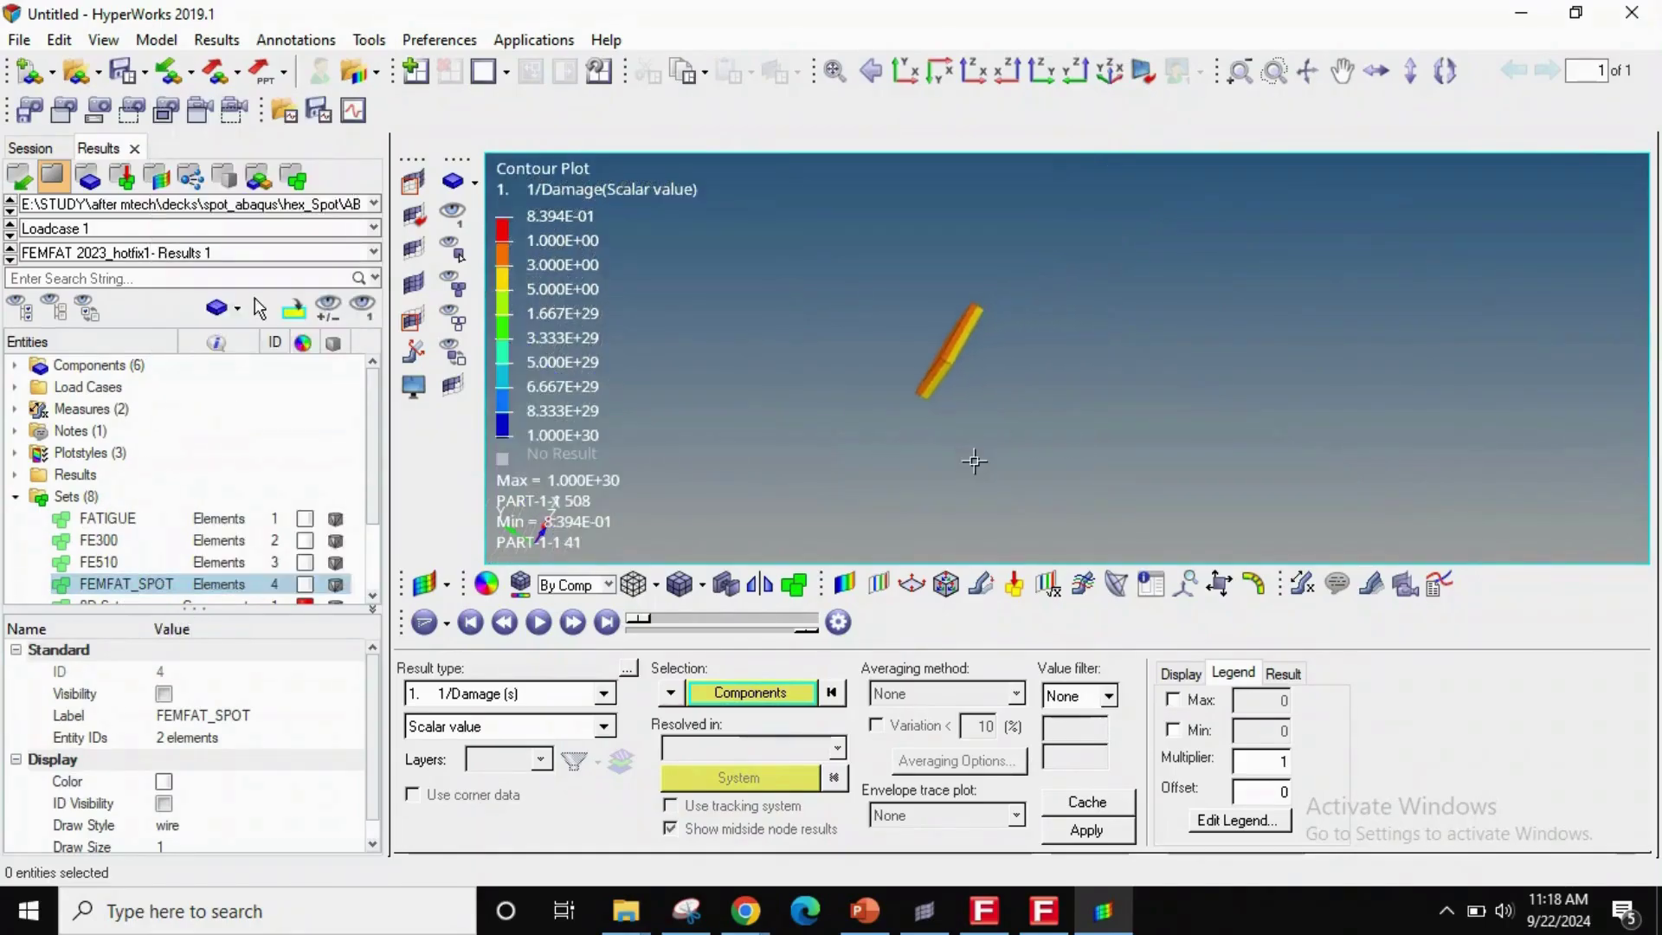
{"action": "scroll", "coordinate": [977, 459], "scroll_direction": "down", "scroll_amount": 2, "text": "ctrl"}
{"action": "right_click_drag", "start_coordinate": [957, 356], "coordinate": [976, 459], "text": "ctrl"}
{"action": "scroll", "coordinate": [976, 460], "scroll_direction": "up", "scroll_amount": 1, "text": "ctrl"}
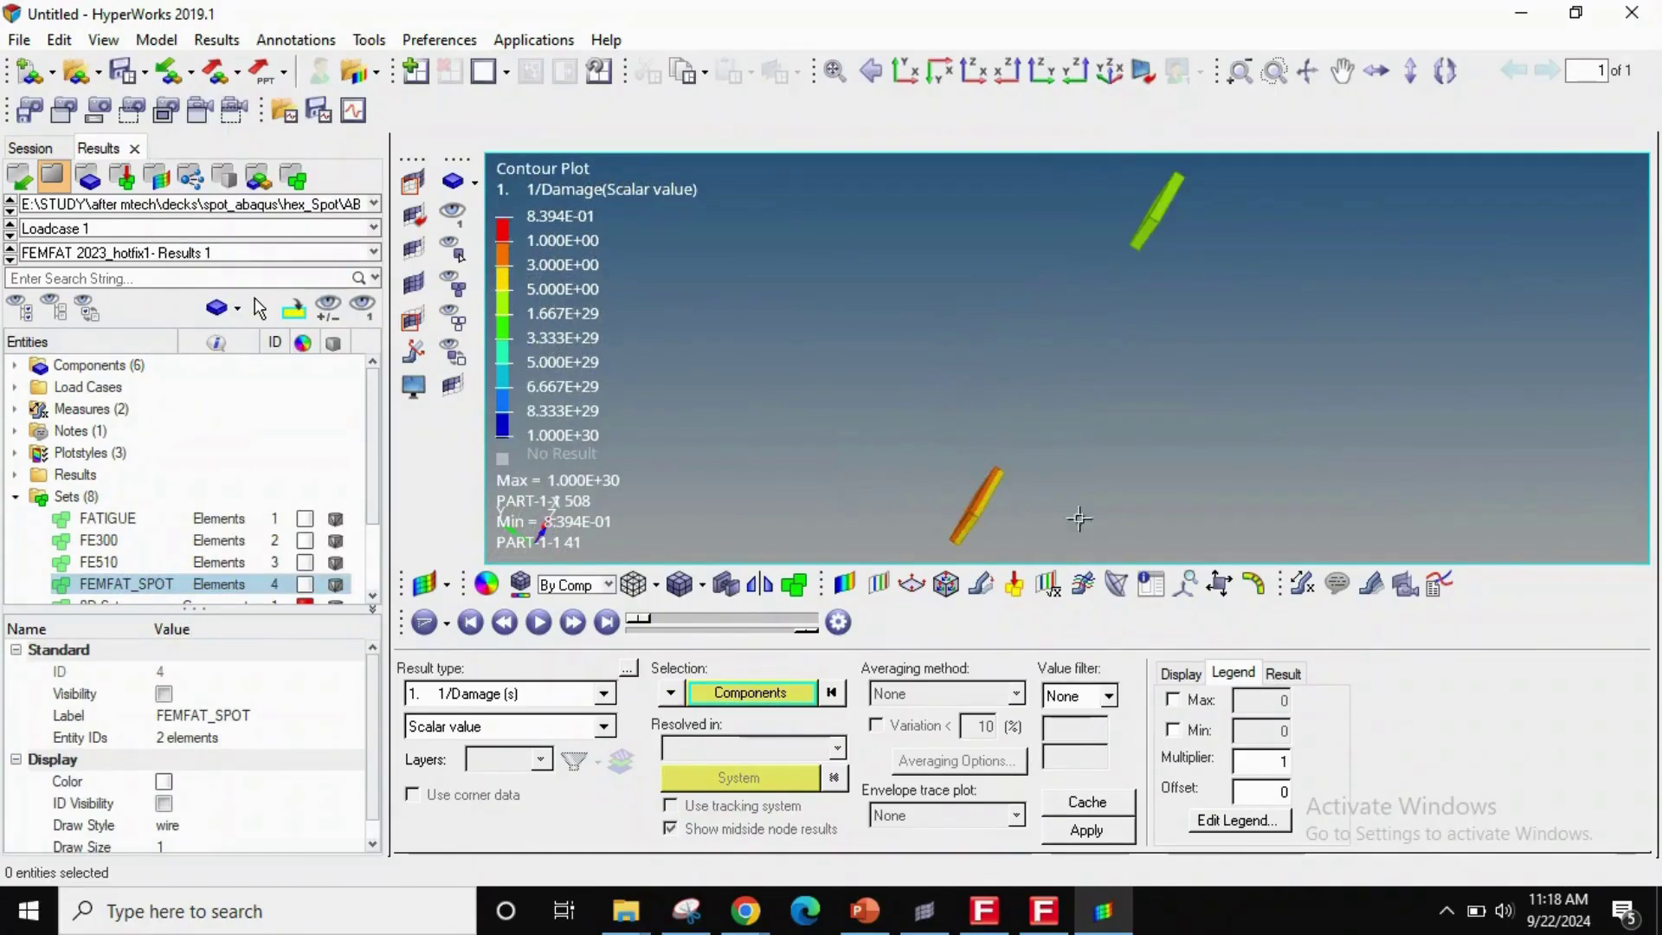
- Examine the 1/Damage contour on the isolated spot weld hexas up close from several angles
{"action": "left_click_drag", "start_coordinate": [1079, 518], "coordinate": [1192, 598], "text": "ctrl"}
{"action": "right_click_drag", "start_coordinate": [1038, 498], "coordinate": [919, 597], "text": "ctrl"}
{"action": "scroll", "coordinate": [1054, 419], "scroll_direction": "up", "scroll_amount": 3, "text": "ctrl"}
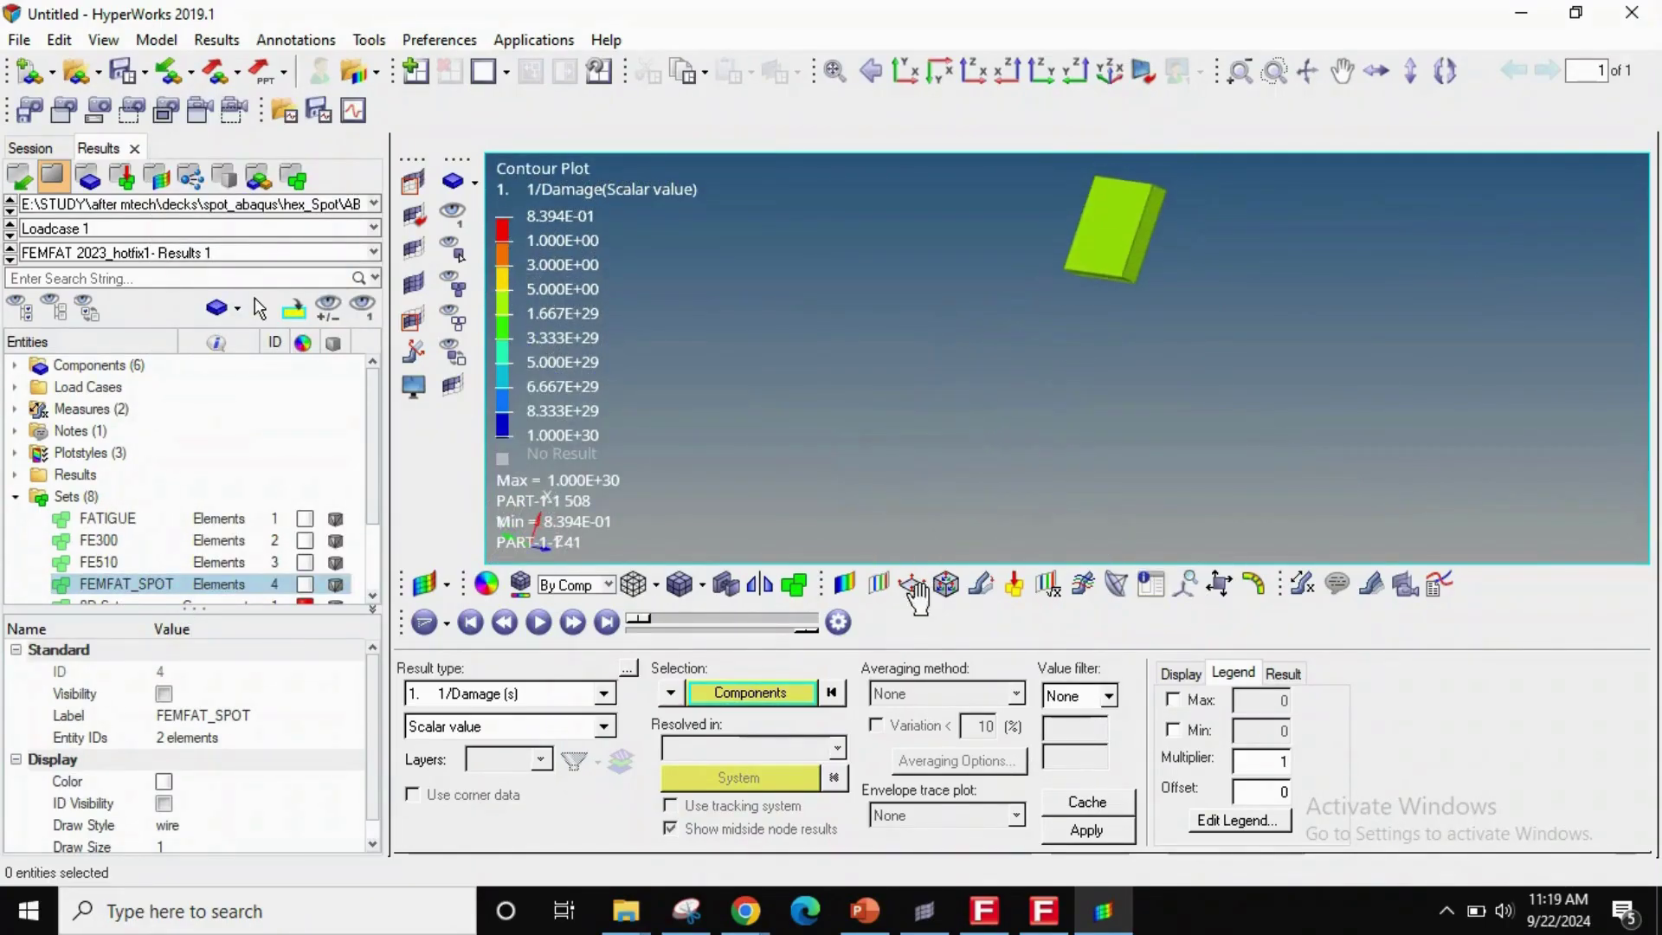
{"action": "right_click_drag", "start_coordinate": [1089, 344], "coordinate": [1001, 497], "text": "ctrl"}
{"action": "scroll", "coordinate": [1058, 411], "scroll_direction": "up", "scroll_amount": 2, "text": "ctrl"}
{"action": "left_click_drag", "start_coordinate": [1058, 411], "coordinate": [987, 484], "text": "ctrl"}
{"action": "right_click_drag", "start_coordinate": [1046, 389], "coordinate": [1217, 209], "text": "ctrl"}
{"action": "scroll", "coordinate": [1181, 303], "scroll_direction": "down", "scroll_amount": 3, "text": "ctrl"}
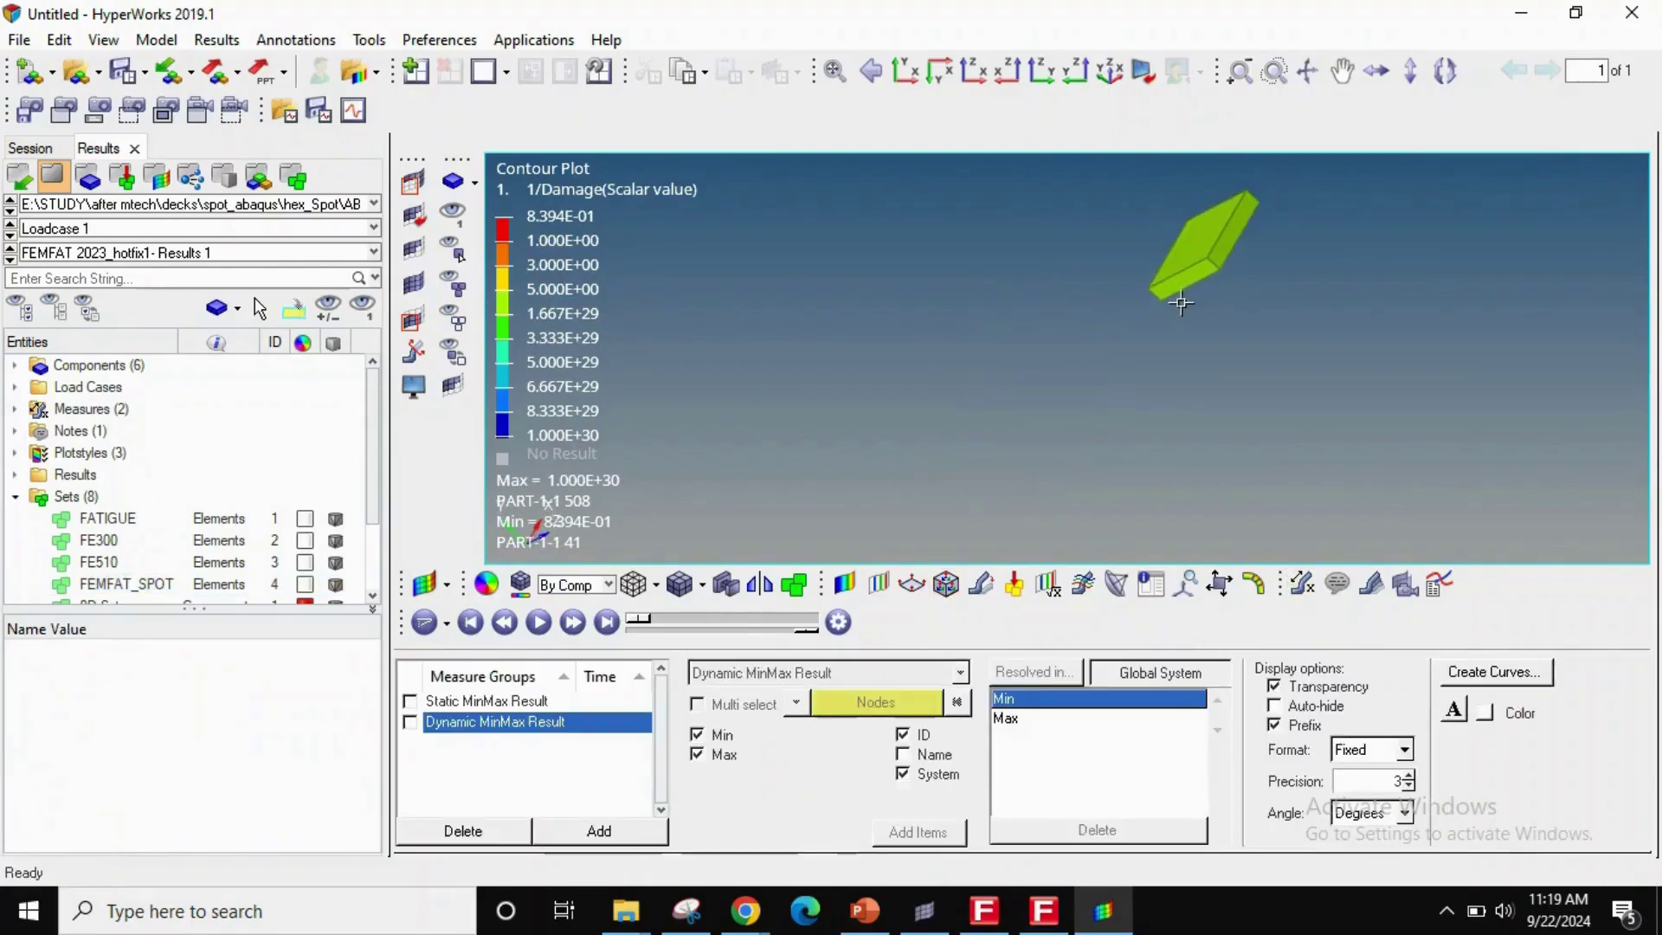
- Add a new measure group and set its measure type to Nodal Contour
{"action": "right_click_drag", "start_coordinate": [1086, 468], "coordinate": [1106, 386], "text": "ctrl"}
{"action": "left_click", "coordinate": [599, 831]}
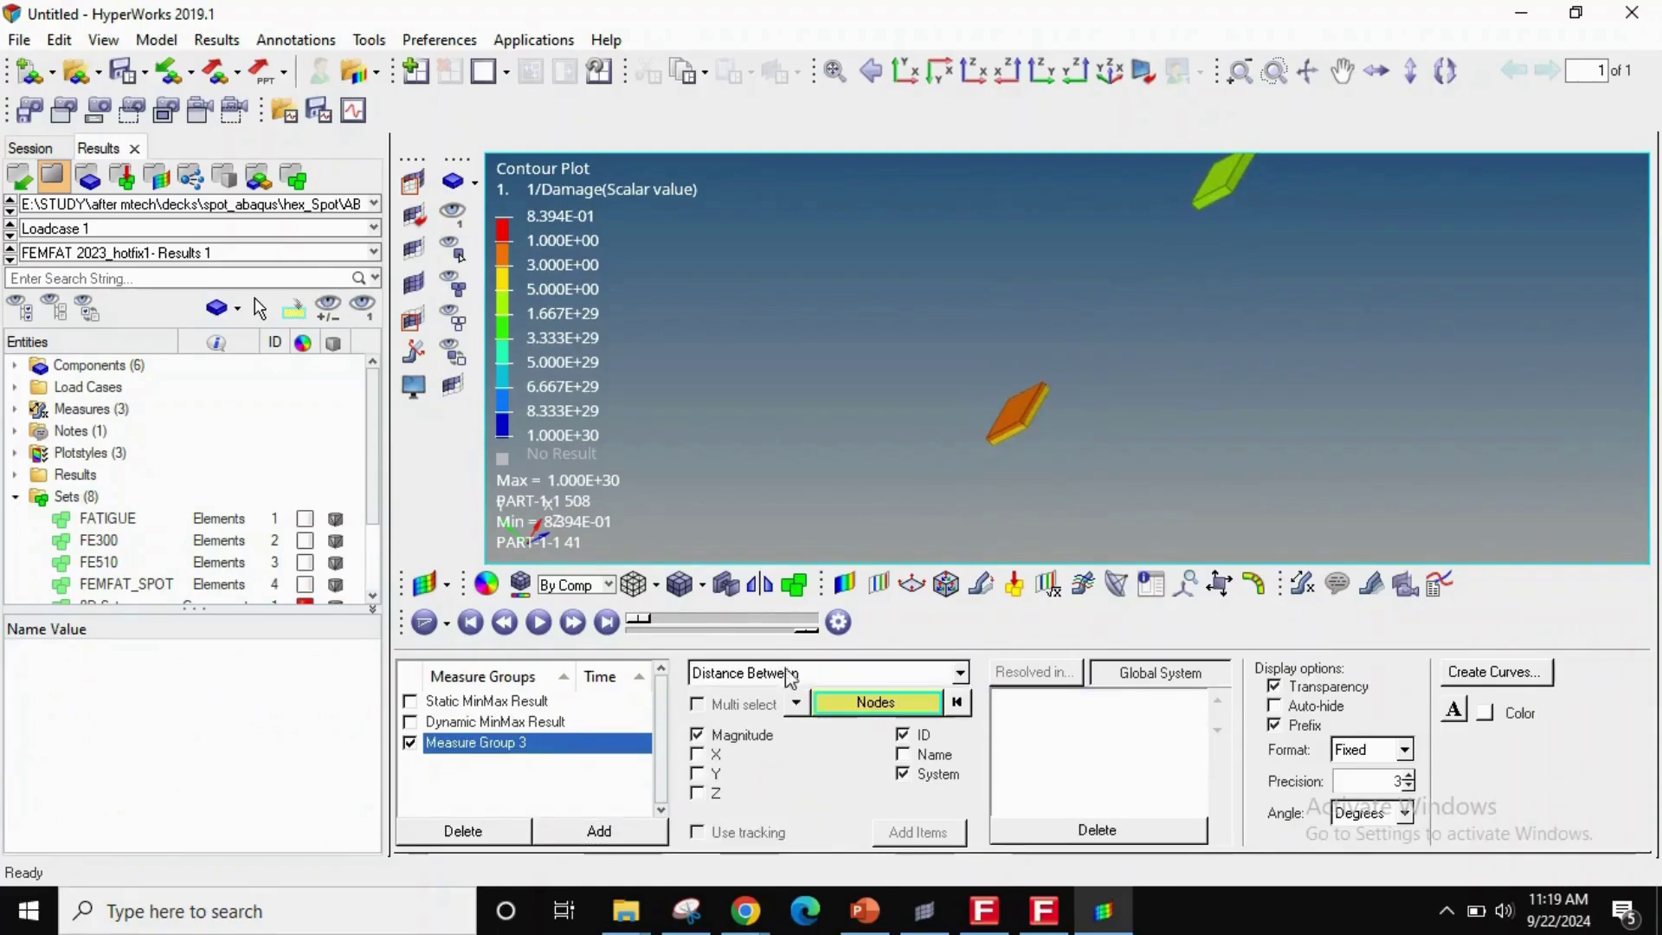
{"action": "left_click", "coordinate": [789, 675]}
{"action": "scroll", "coordinate": [779, 761], "scroll_direction": "down", "scroll_amount": 3}
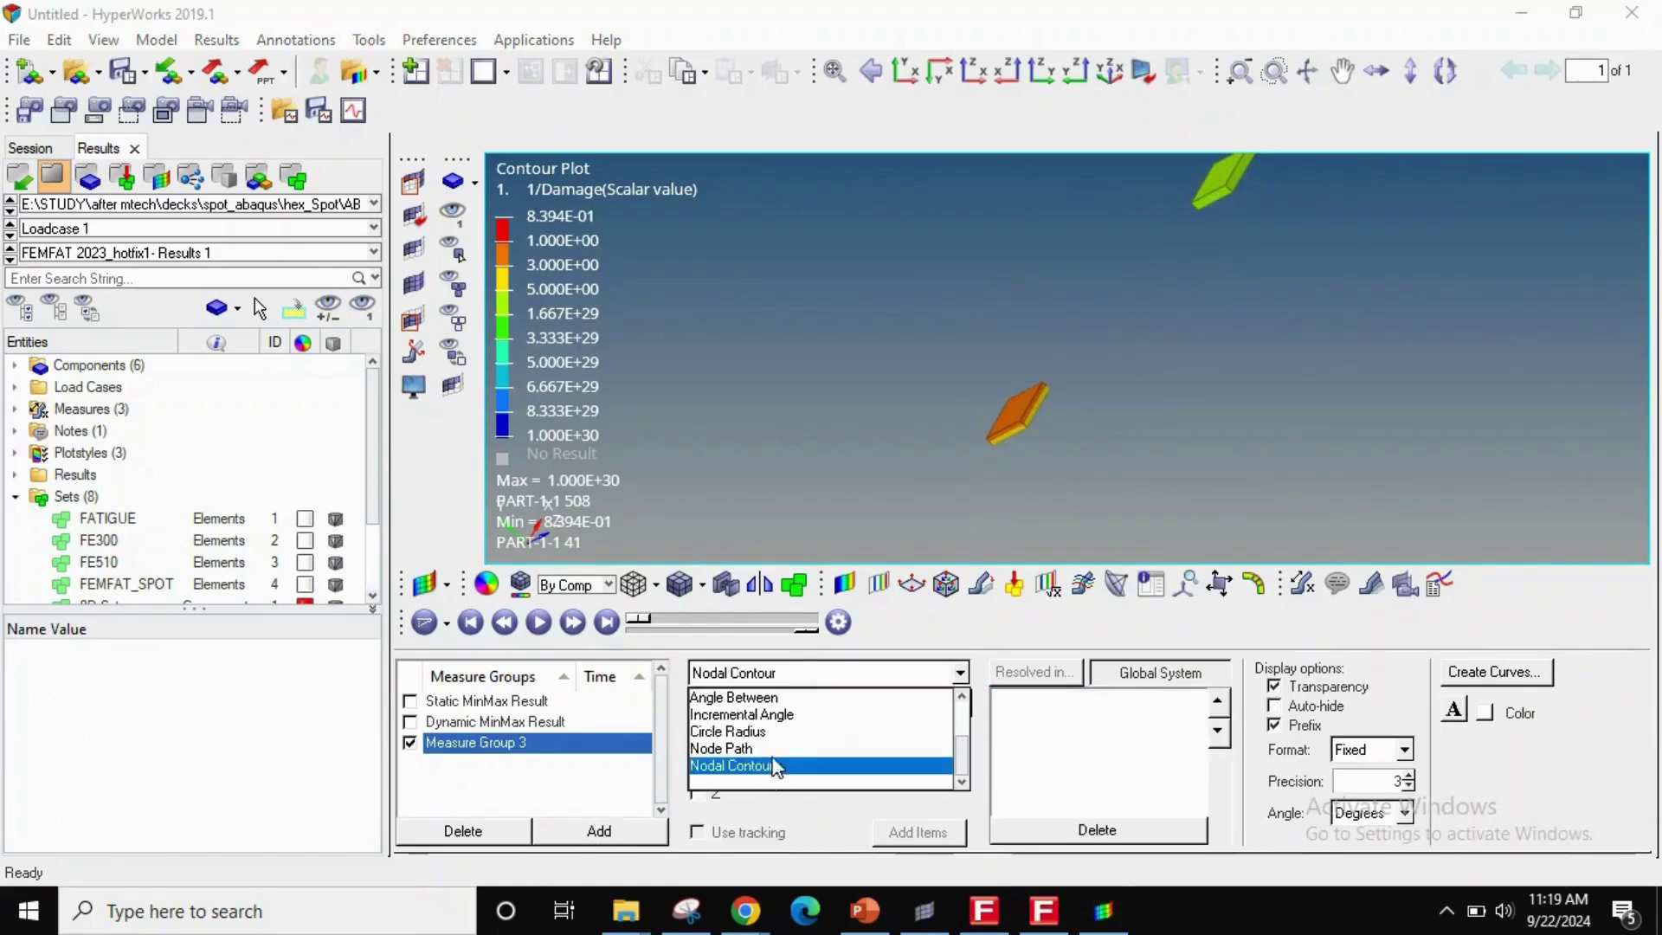
{"action": "left_click", "coordinate": [753, 769]}
{"action": "scroll", "coordinate": [1060, 389], "scroll_direction": "up", "scroll_amount": 2}
- Label the nodal 1/Damage values at all eight corner nodes of the orange and yellow spot weld hexa
{"action": "left_click", "coordinate": [1017, 404]}
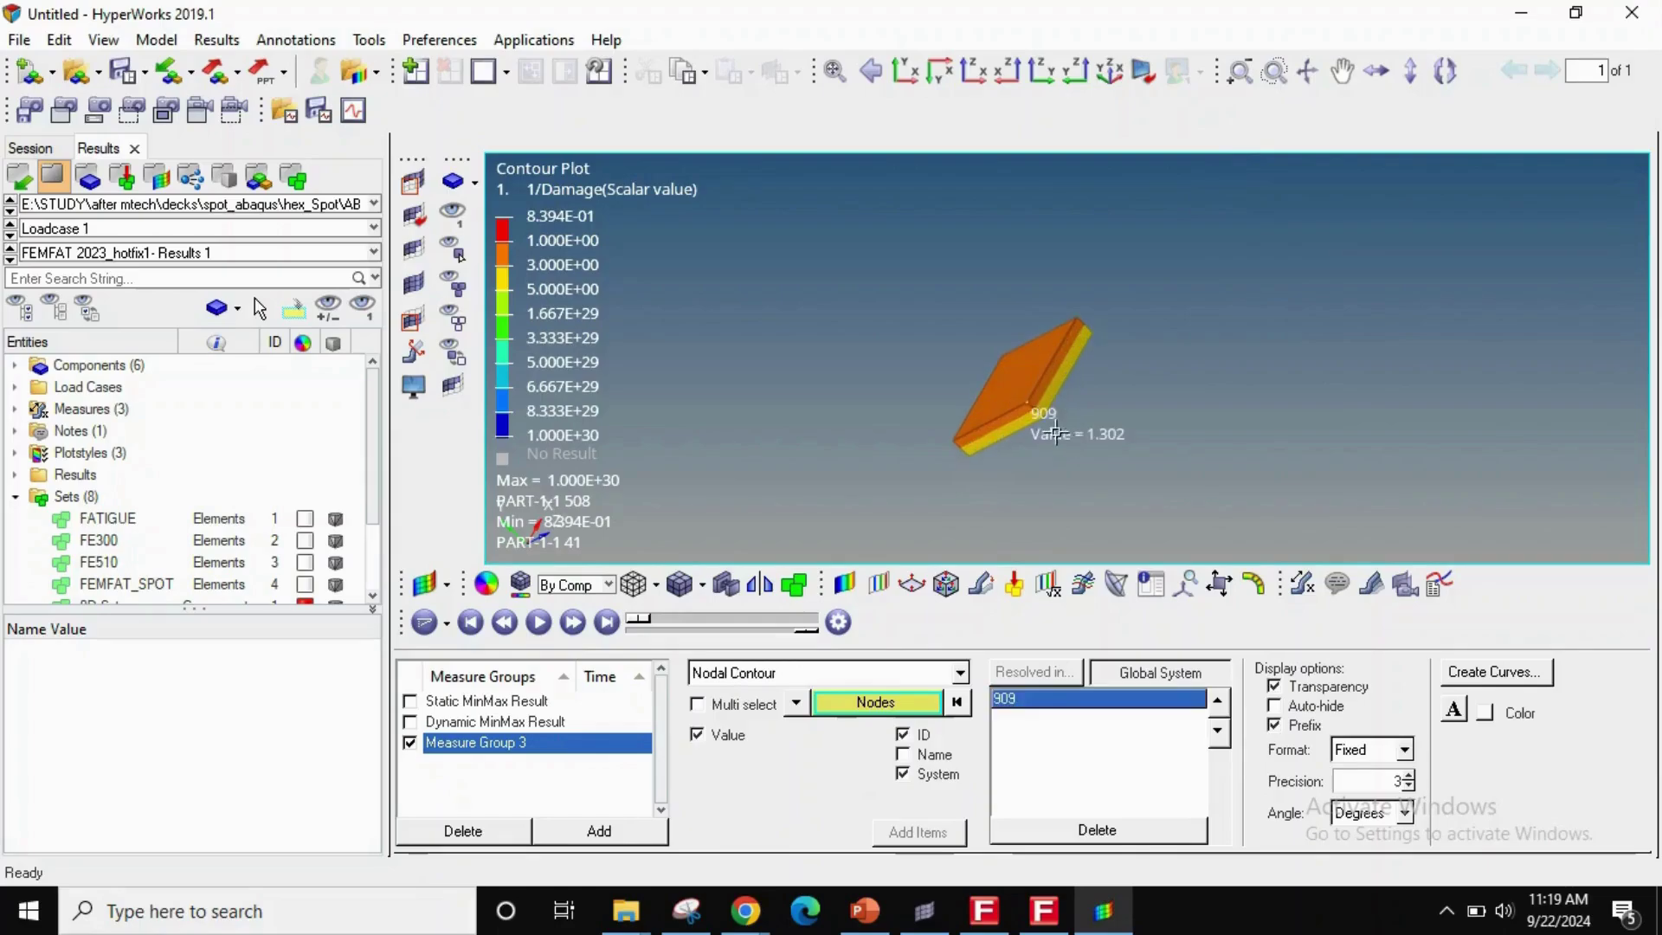
{"action": "scroll", "coordinate": [1039, 408], "scroll_direction": "up", "scroll_amount": 3}
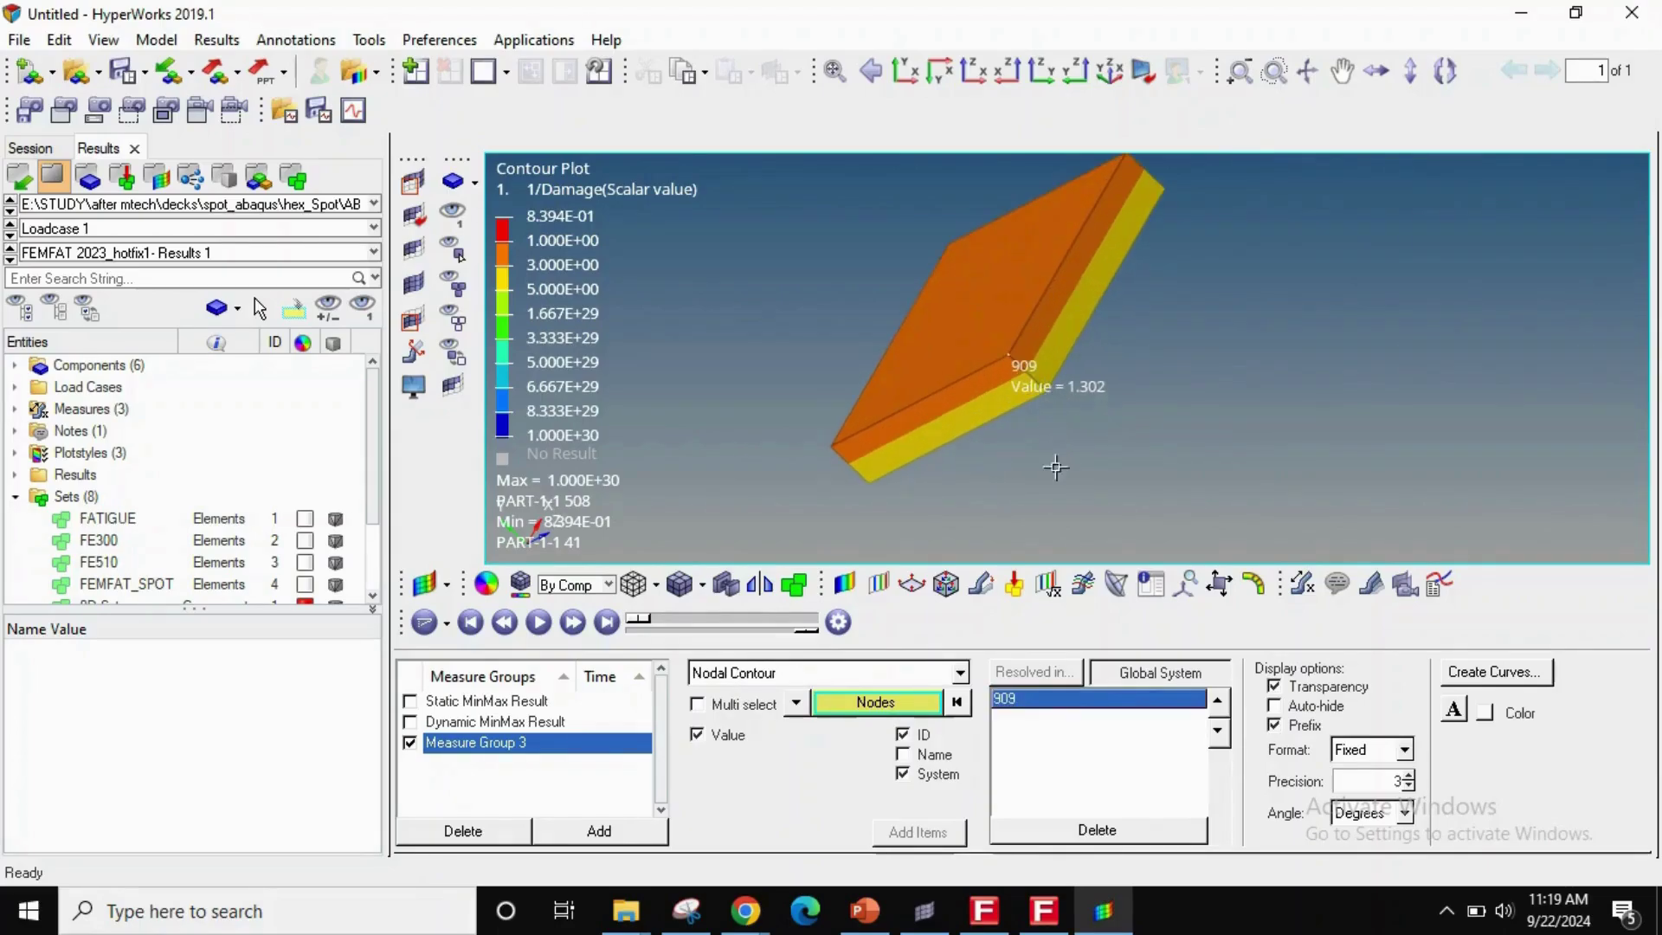
{"action": "left_click", "coordinate": [1046, 396]}
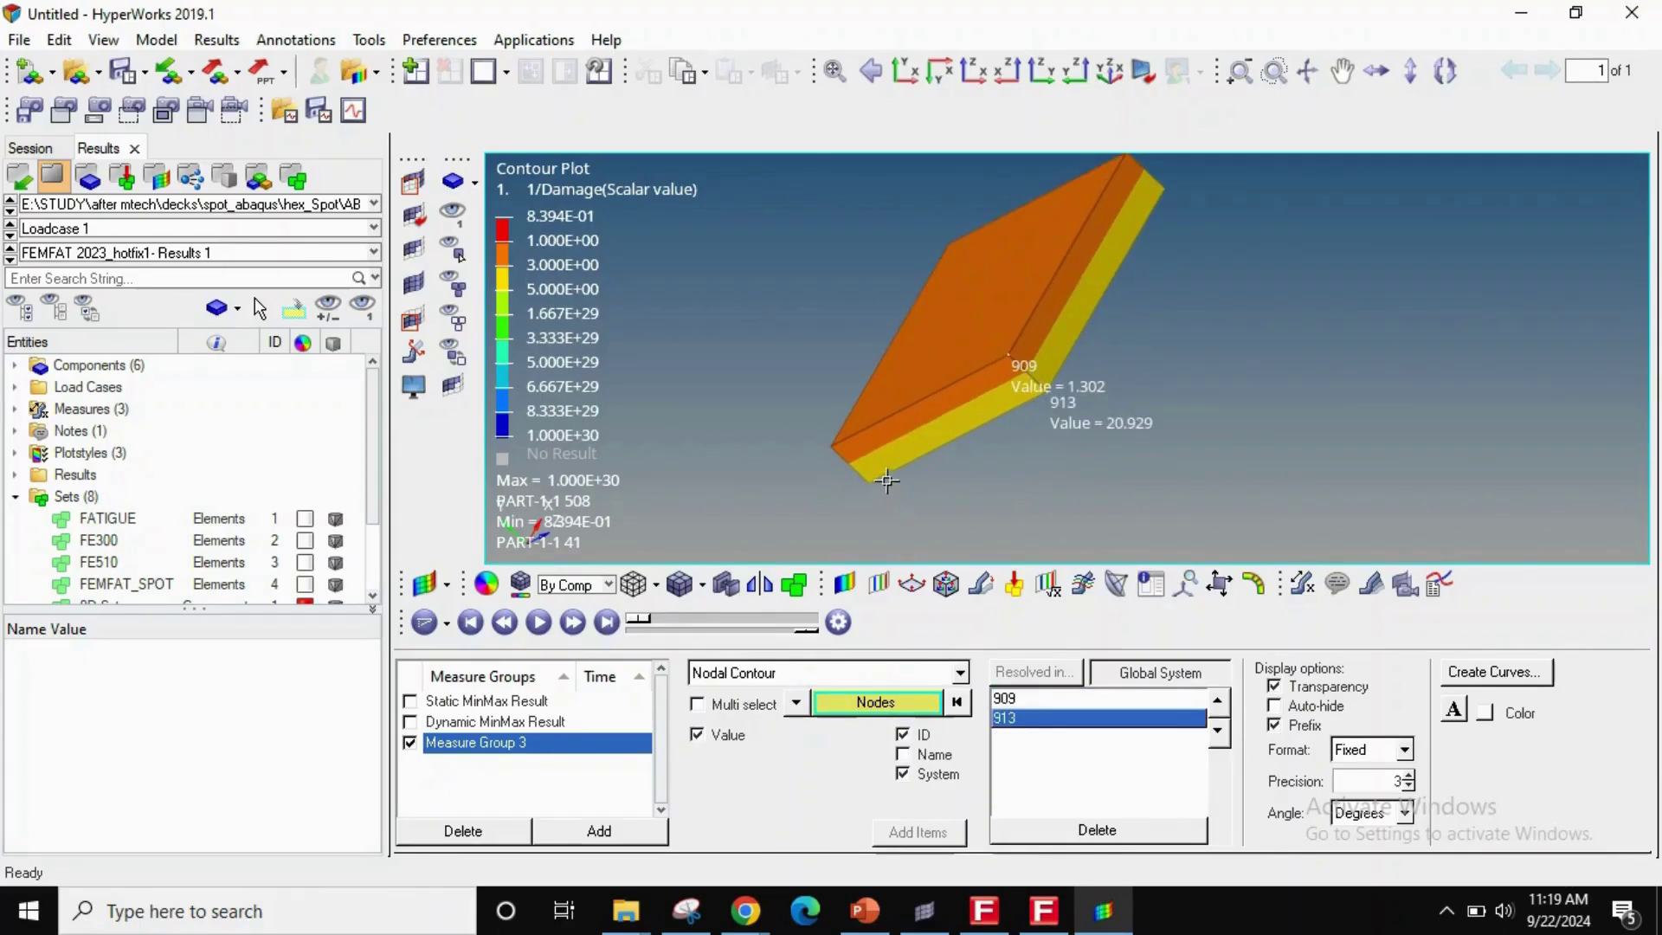
{"action": "left_click", "coordinate": [888, 481]}
{"action": "left_click", "coordinate": [833, 446]}
{"action": "left_click", "coordinate": [1108, 185]}
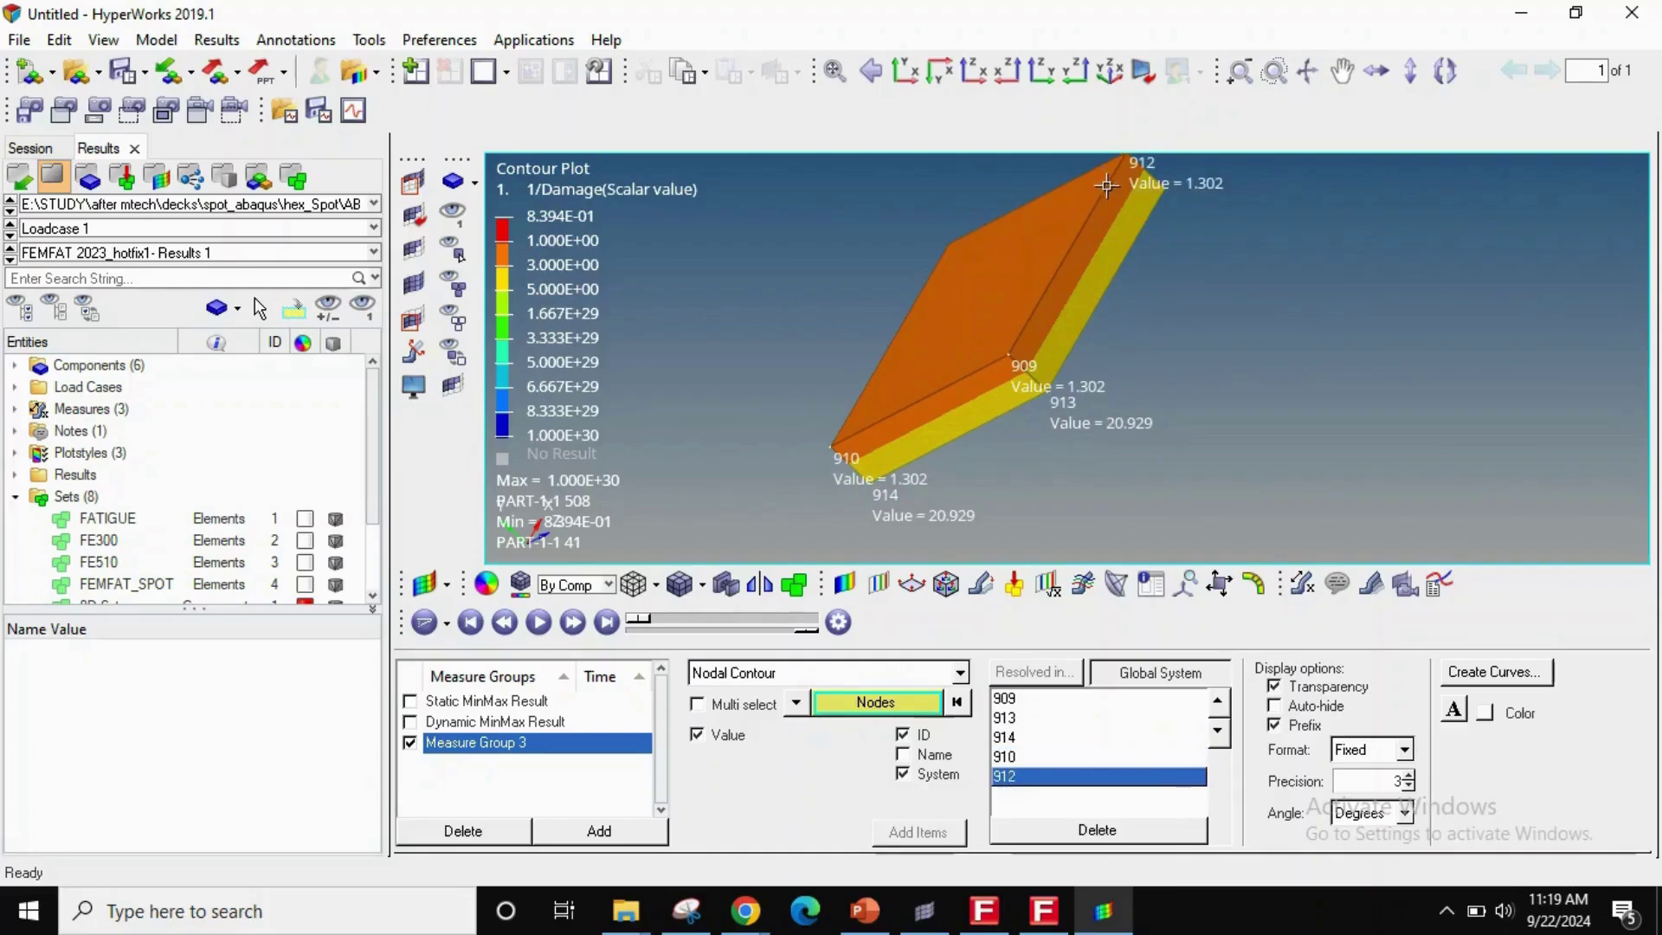
{"action": "left_click", "coordinate": [1153, 200]}
{"action": "right_click_drag", "start_coordinate": [1059, 260], "coordinate": [1041, 368], "text": "ctrl"}
{"action": "left_click_drag", "start_coordinate": [1043, 427], "coordinate": [969, 411], "text": "ctrl"}
{"action": "left_click", "coordinate": [878, 244]}
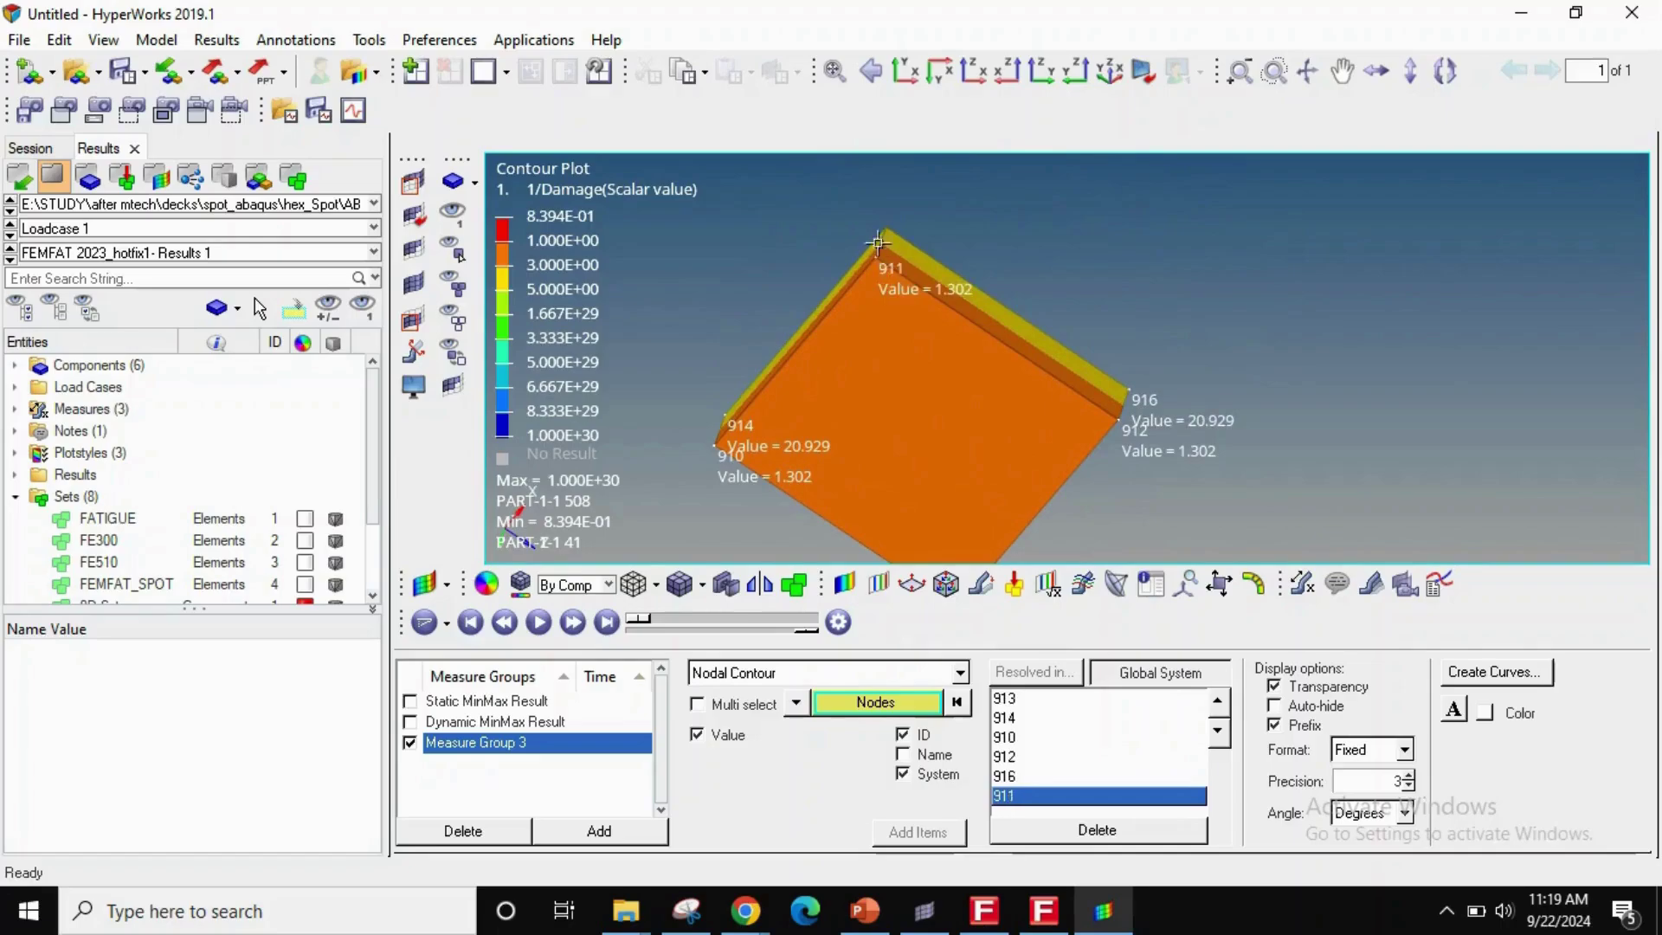
{"action": "left_click", "coordinate": [889, 232]}
{"action": "scroll", "coordinate": [1049, 259], "scroll_direction": "down", "scroll_amount": 5}
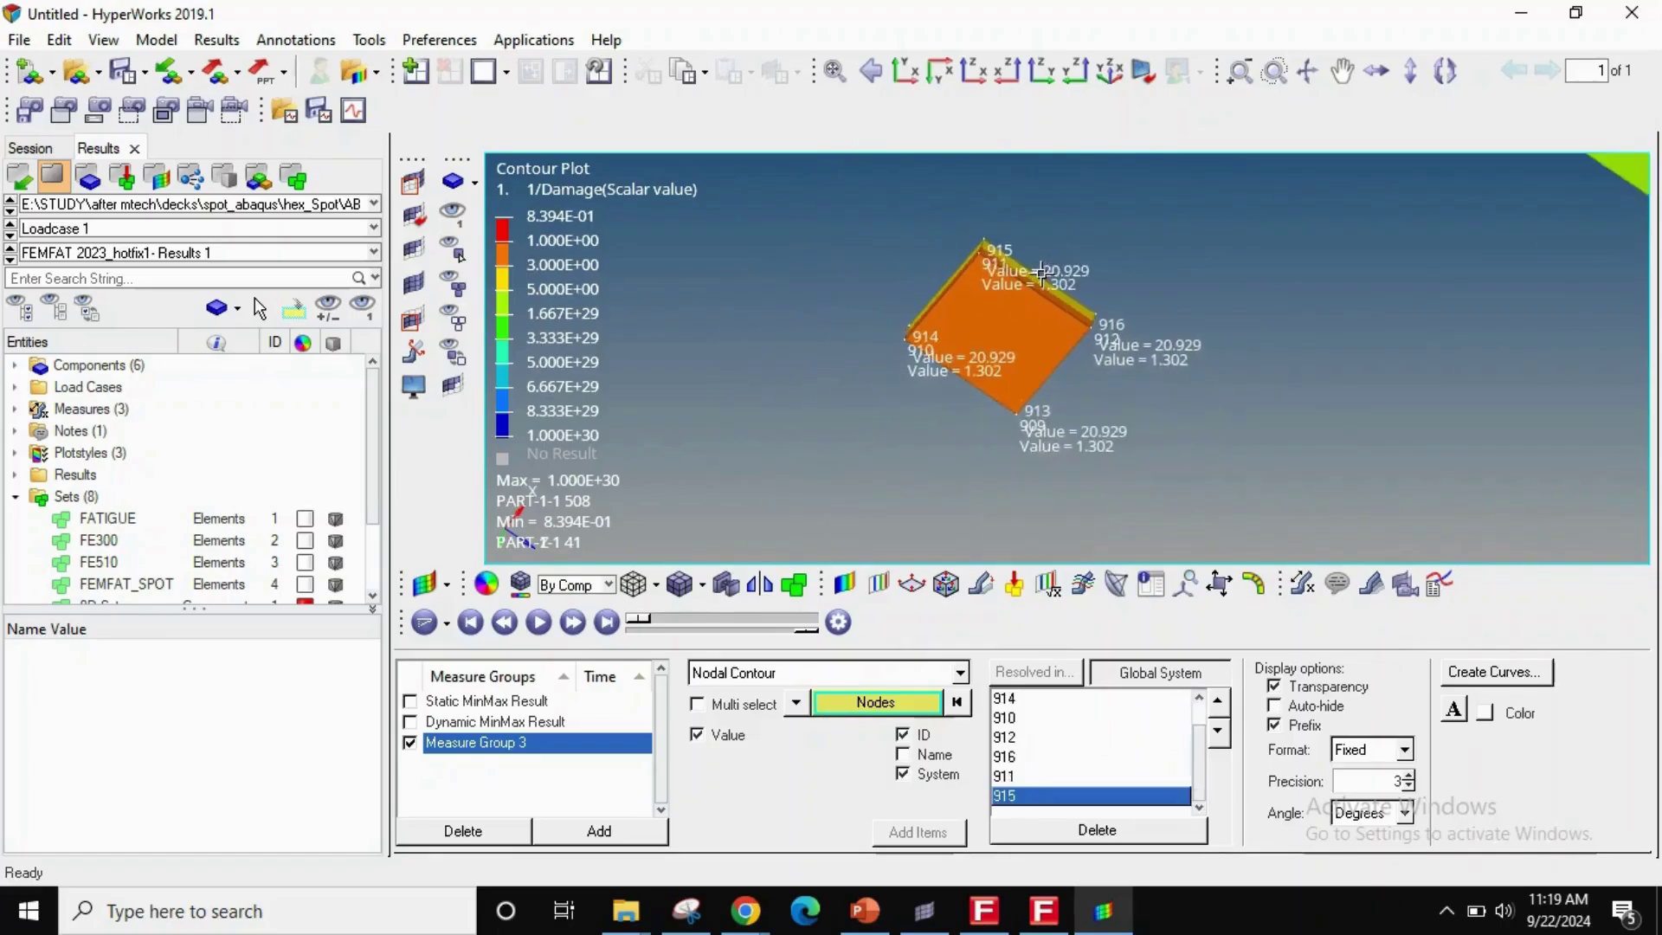
- Label the nodal 1/Damage values at corner nodes 921, 922 and 926 of the green spot weld hexa
{"action": "right_click_drag", "start_coordinate": [1268, 244], "coordinate": [846, 524], "text": "ctrl"}
{"action": "scroll", "coordinate": [1232, 335], "scroll_direction": "up", "scroll_amount": 3}
{"action": "left_click", "coordinate": [1230, 351]}
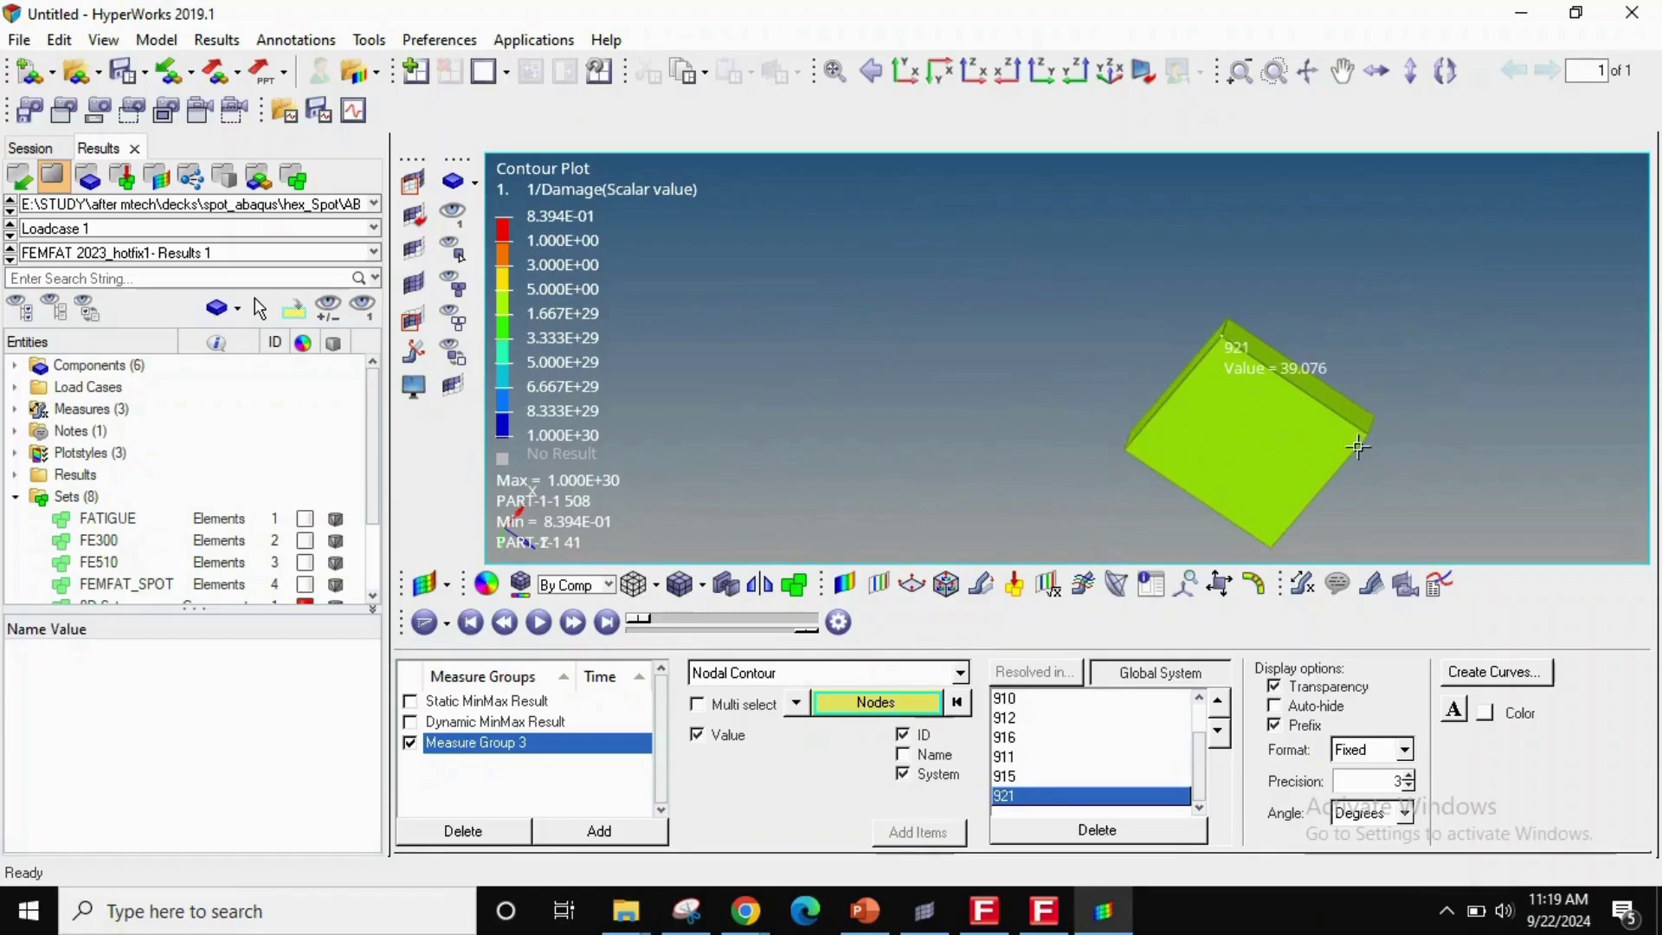
{"action": "left_click", "coordinate": [1364, 435]}
{"action": "left_click", "coordinate": [1368, 423]}
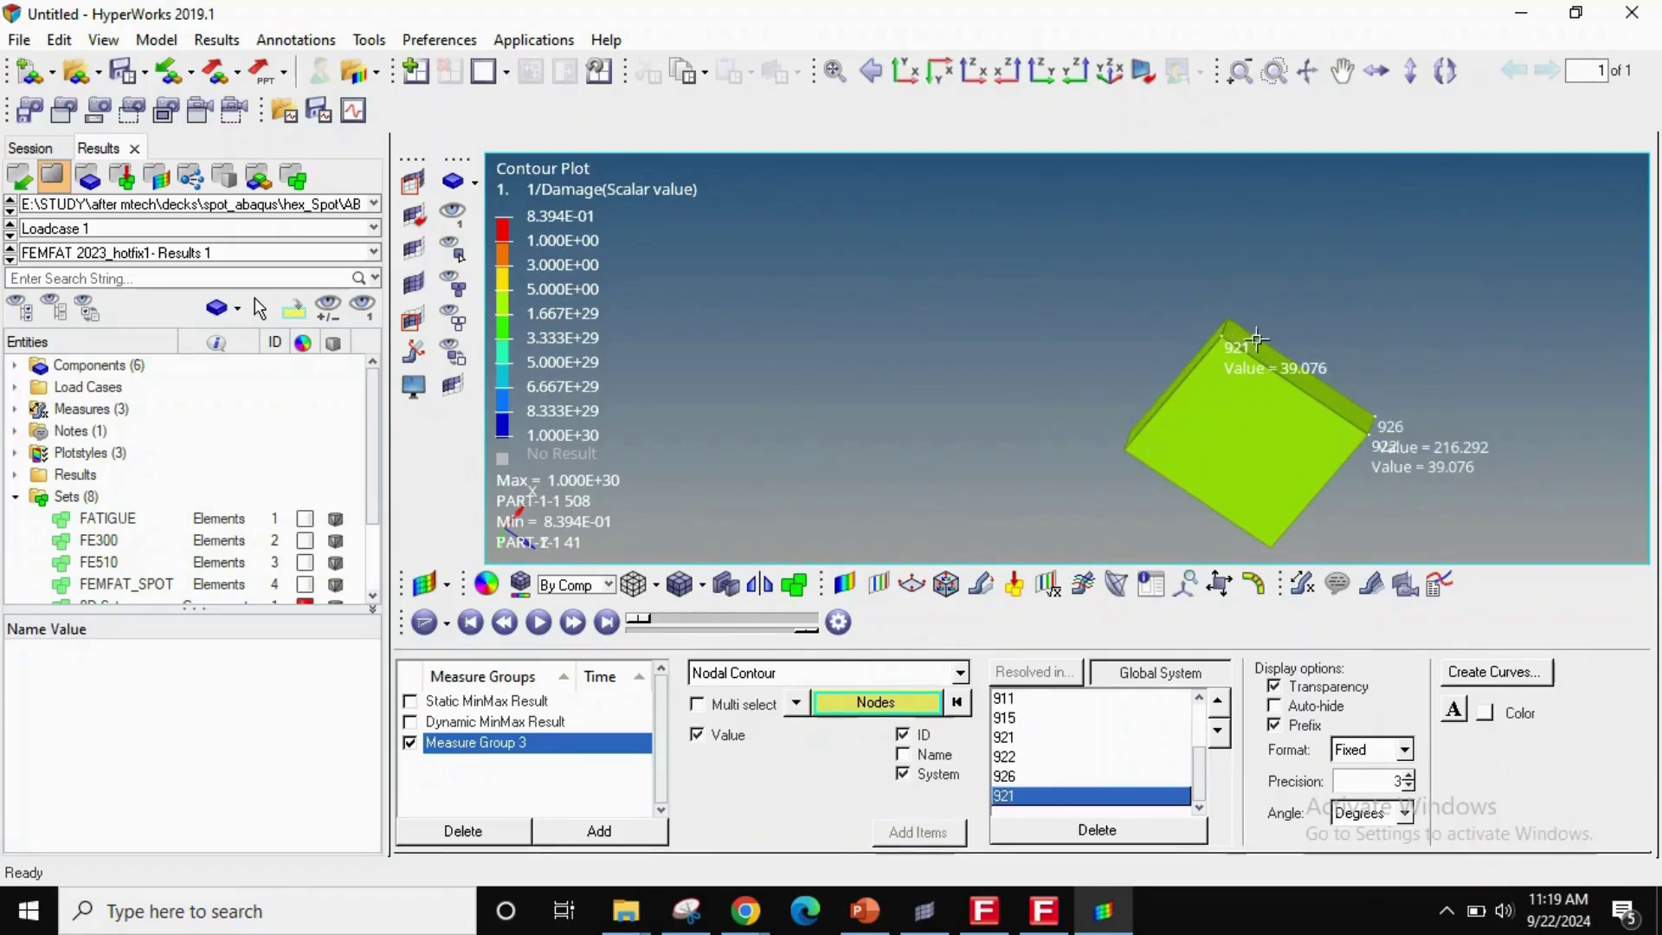
{"action": "scroll", "coordinate": [1293, 387], "scroll_direction": "down", "scroll_amount": 2}
{"action": "right_click_drag", "start_coordinate": [1279, 411], "coordinate": [1187, 276], "text": "ctrl"}
{"action": "scroll", "coordinate": [1187, 277], "scroll_direction": "down", "scroll_amount": 2}
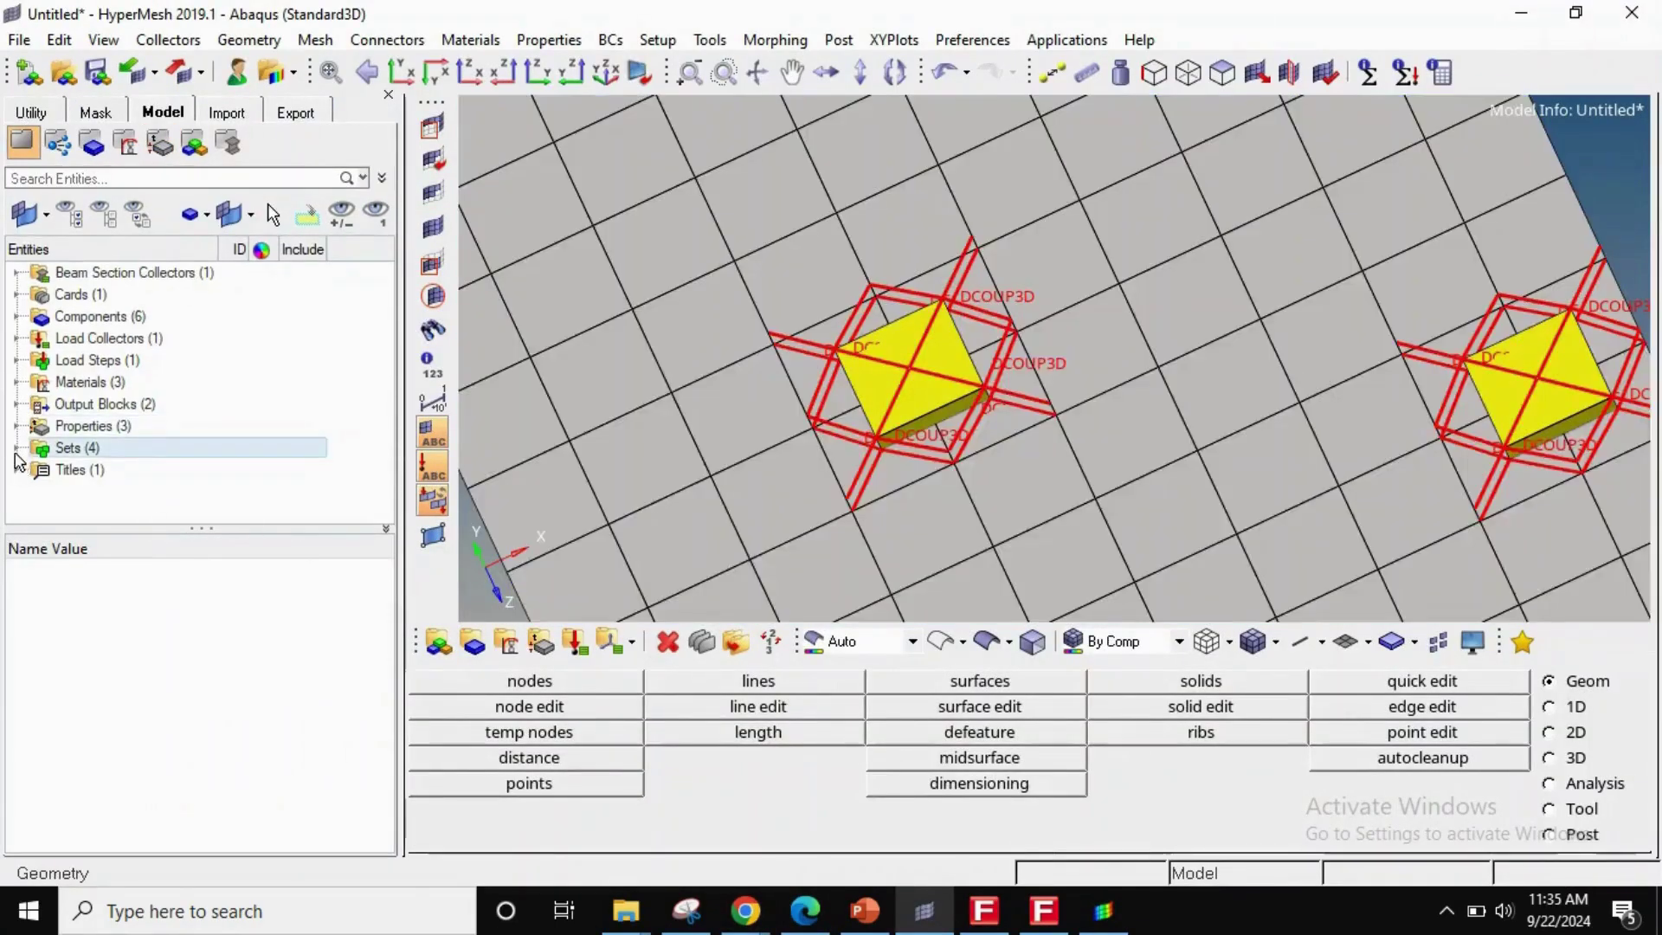
- In HyperMesh, review the FATIGUE and FEMFAT_SPOT element sets and the spot weld hexas on the sheets
{"action": "left_click", "coordinate": [17, 448]}
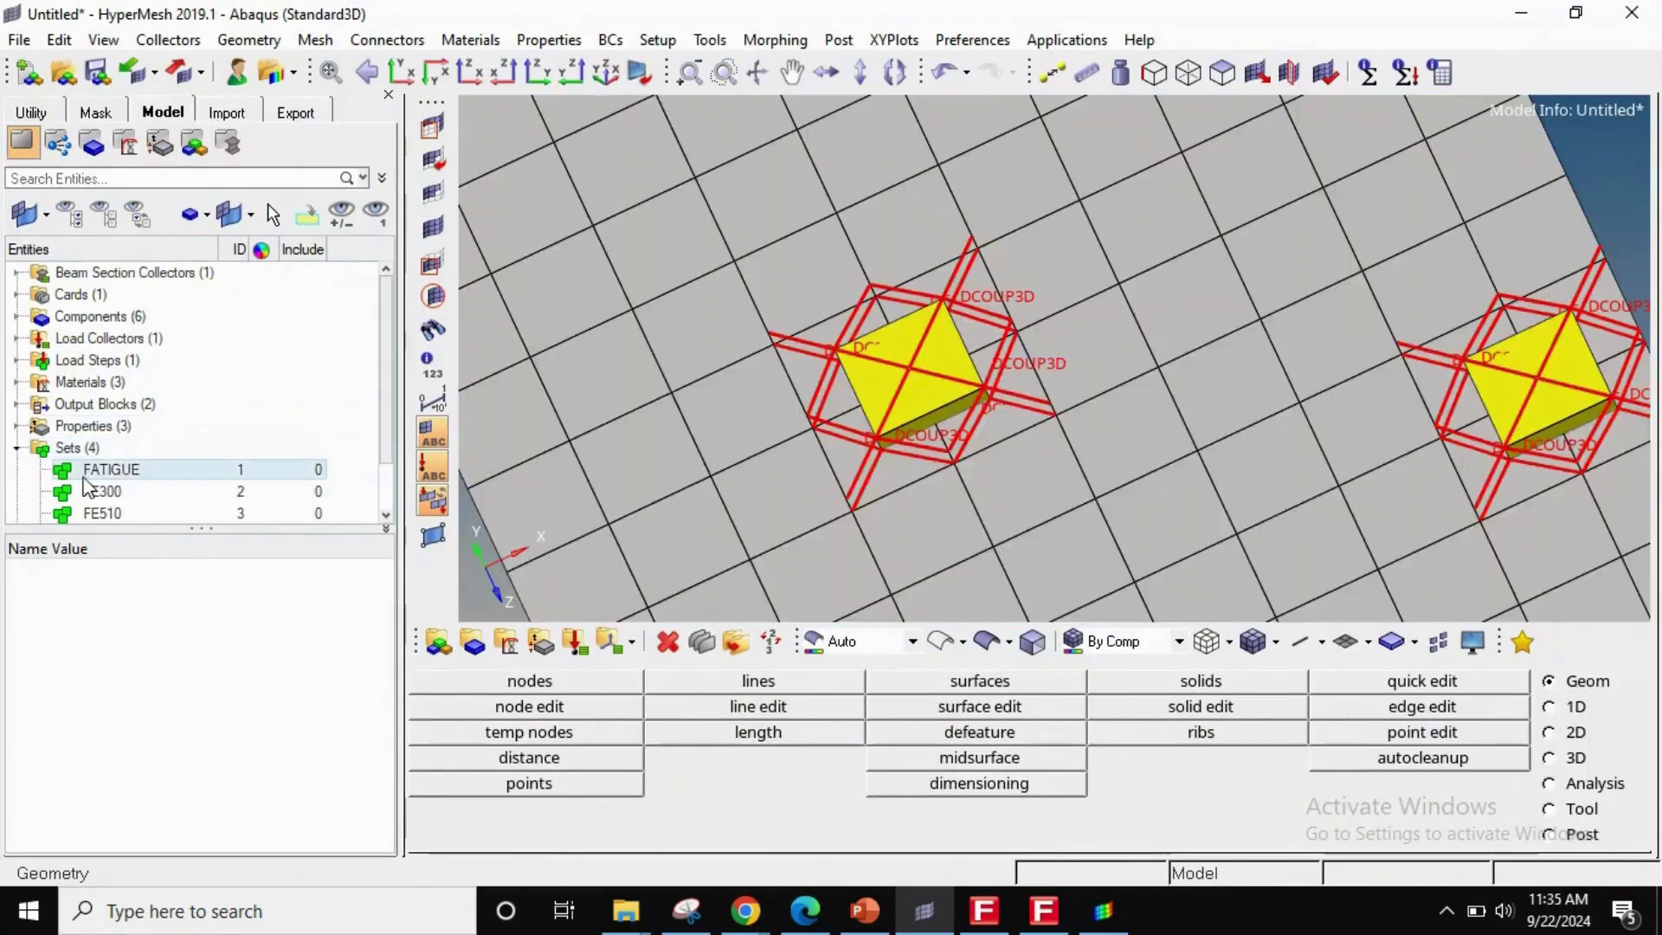
{"action": "left_click", "coordinate": [98, 472]}
{"action": "scroll", "coordinate": [149, 472], "scroll_direction": "down", "scroll_amount": 1}
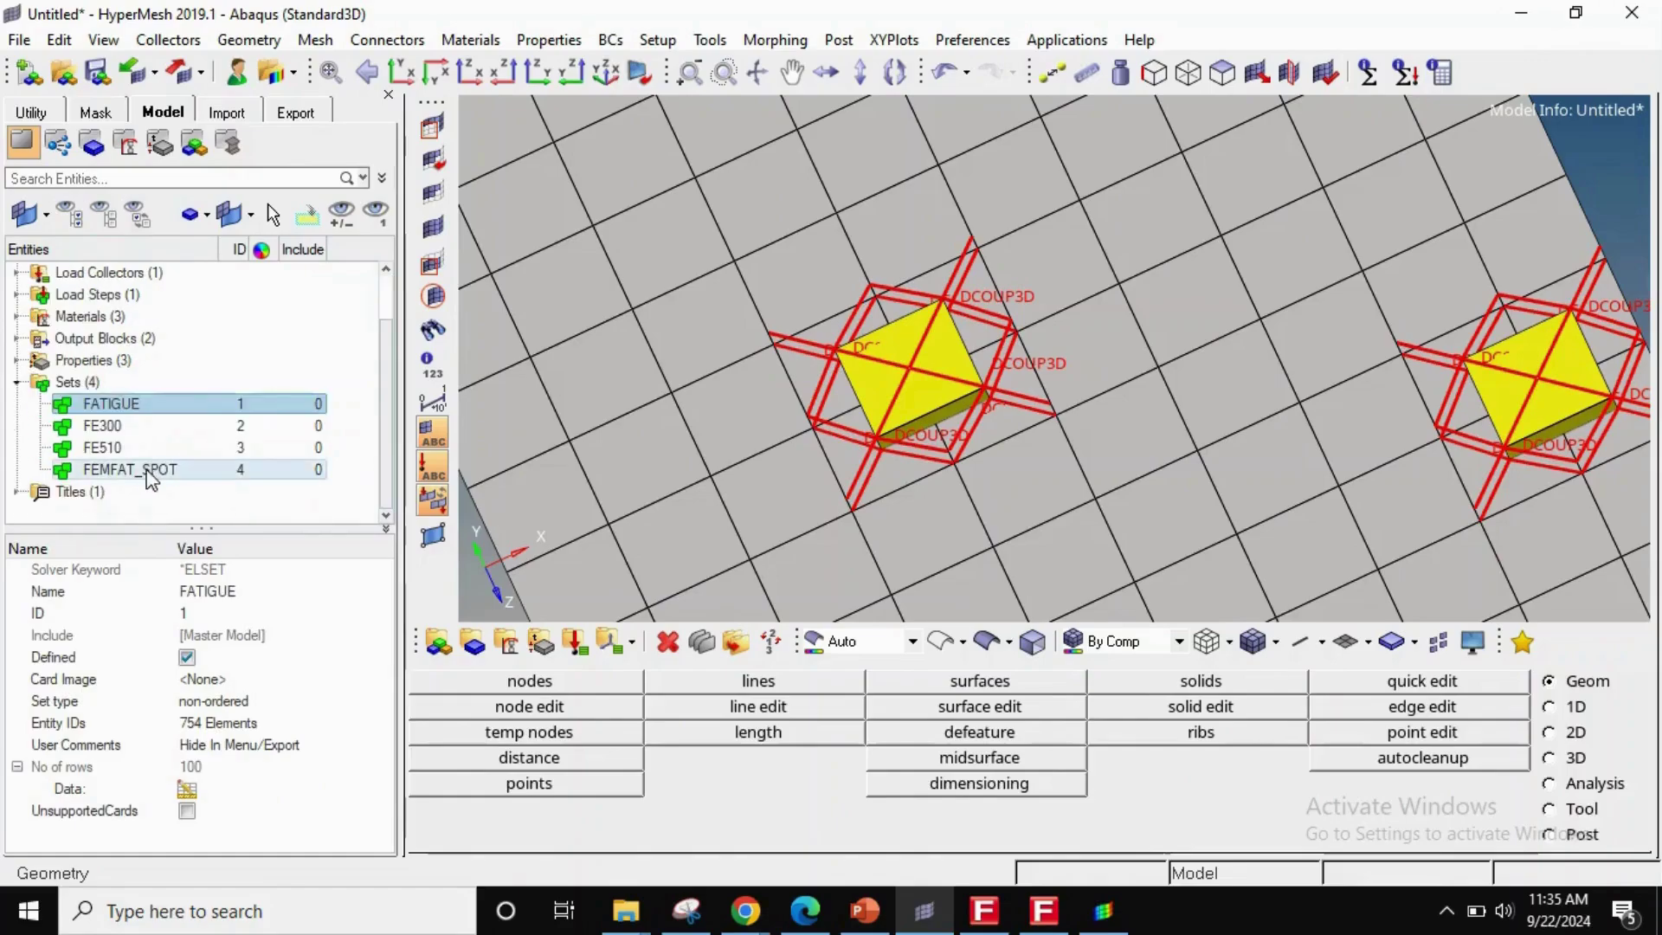
{"action": "left_click", "coordinate": [151, 471]}
{"action": "right_click_drag", "start_coordinate": [996, 416], "coordinate": [931, 389], "text": "ctrl"}
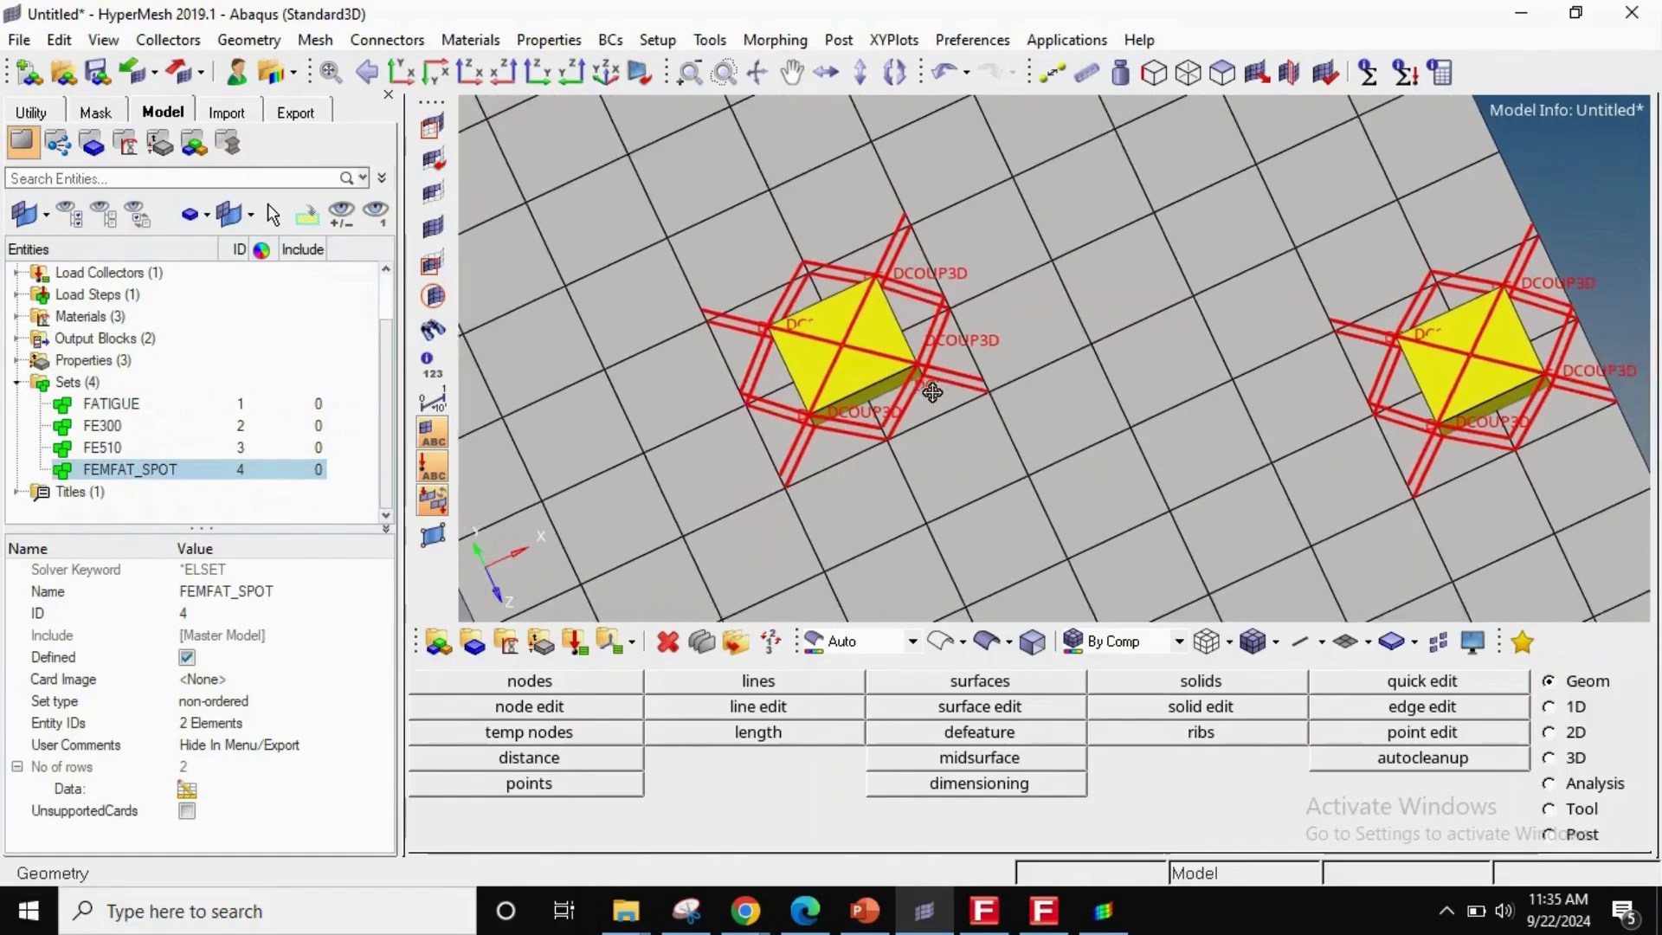
{"action": "scroll", "coordinate": [919, 396], "scroll_direction": "down", "scroll_amount": 4, "text": "ctrl"}
{"action": "left_click_drag", "start_coordinate": [793, 518], "coordinate": [772, 485], "text": "ctrl"}
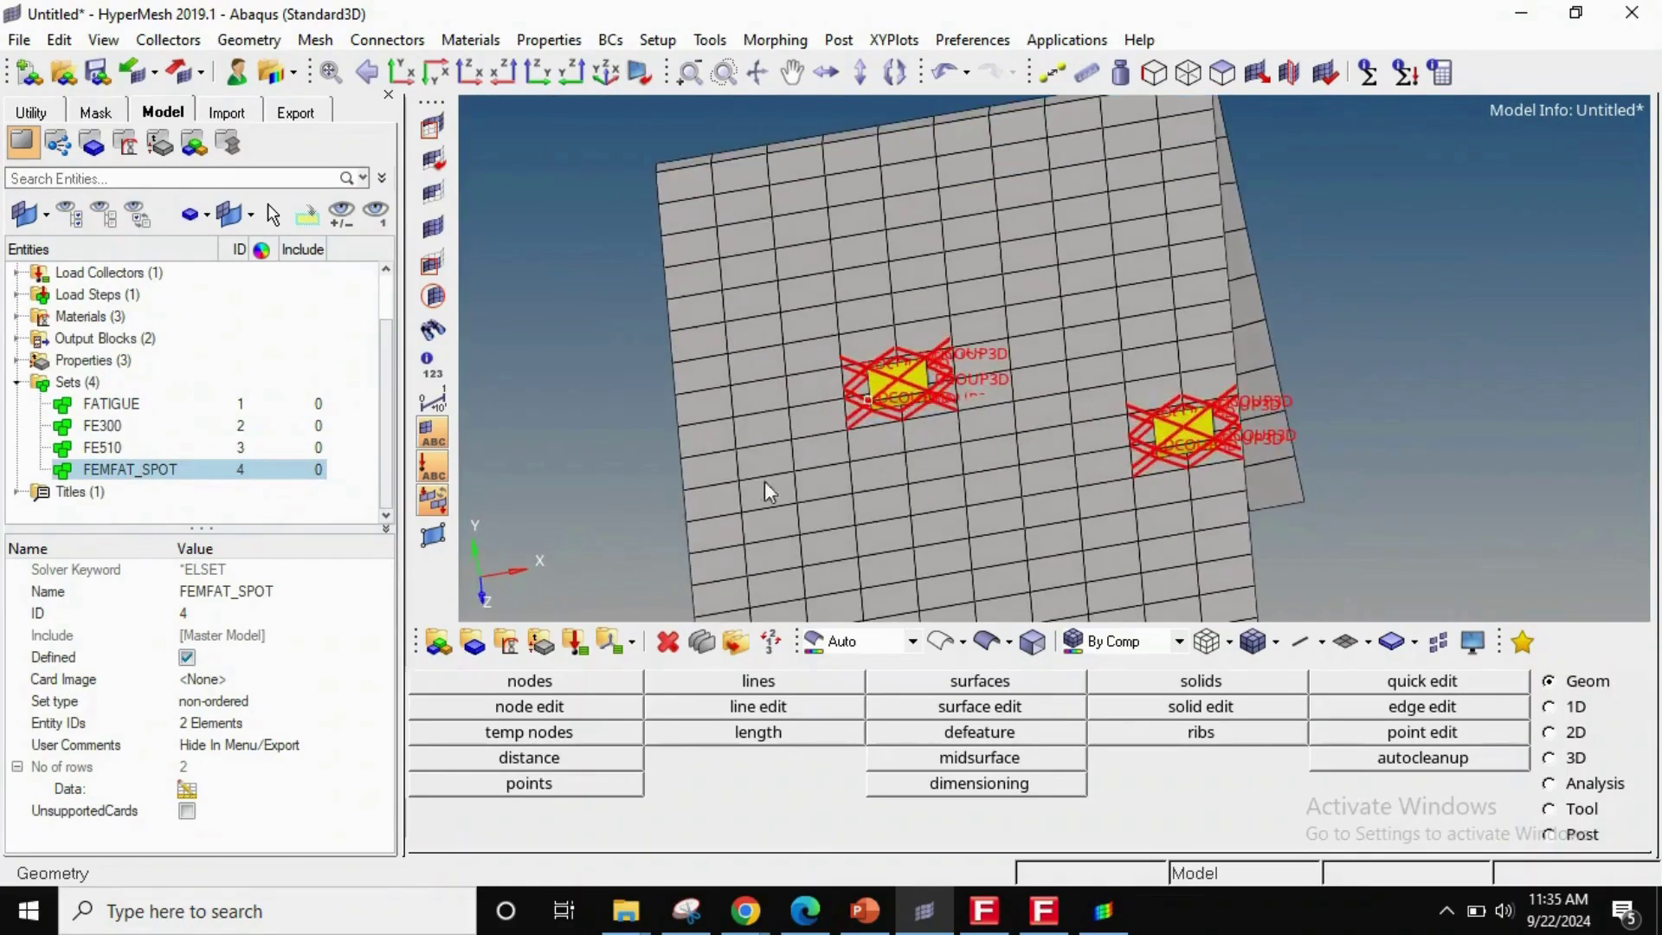
- Change the user profile to Nastran with the NastranMSC template
{"action": "left_click", "coordinate": [264, 76]}
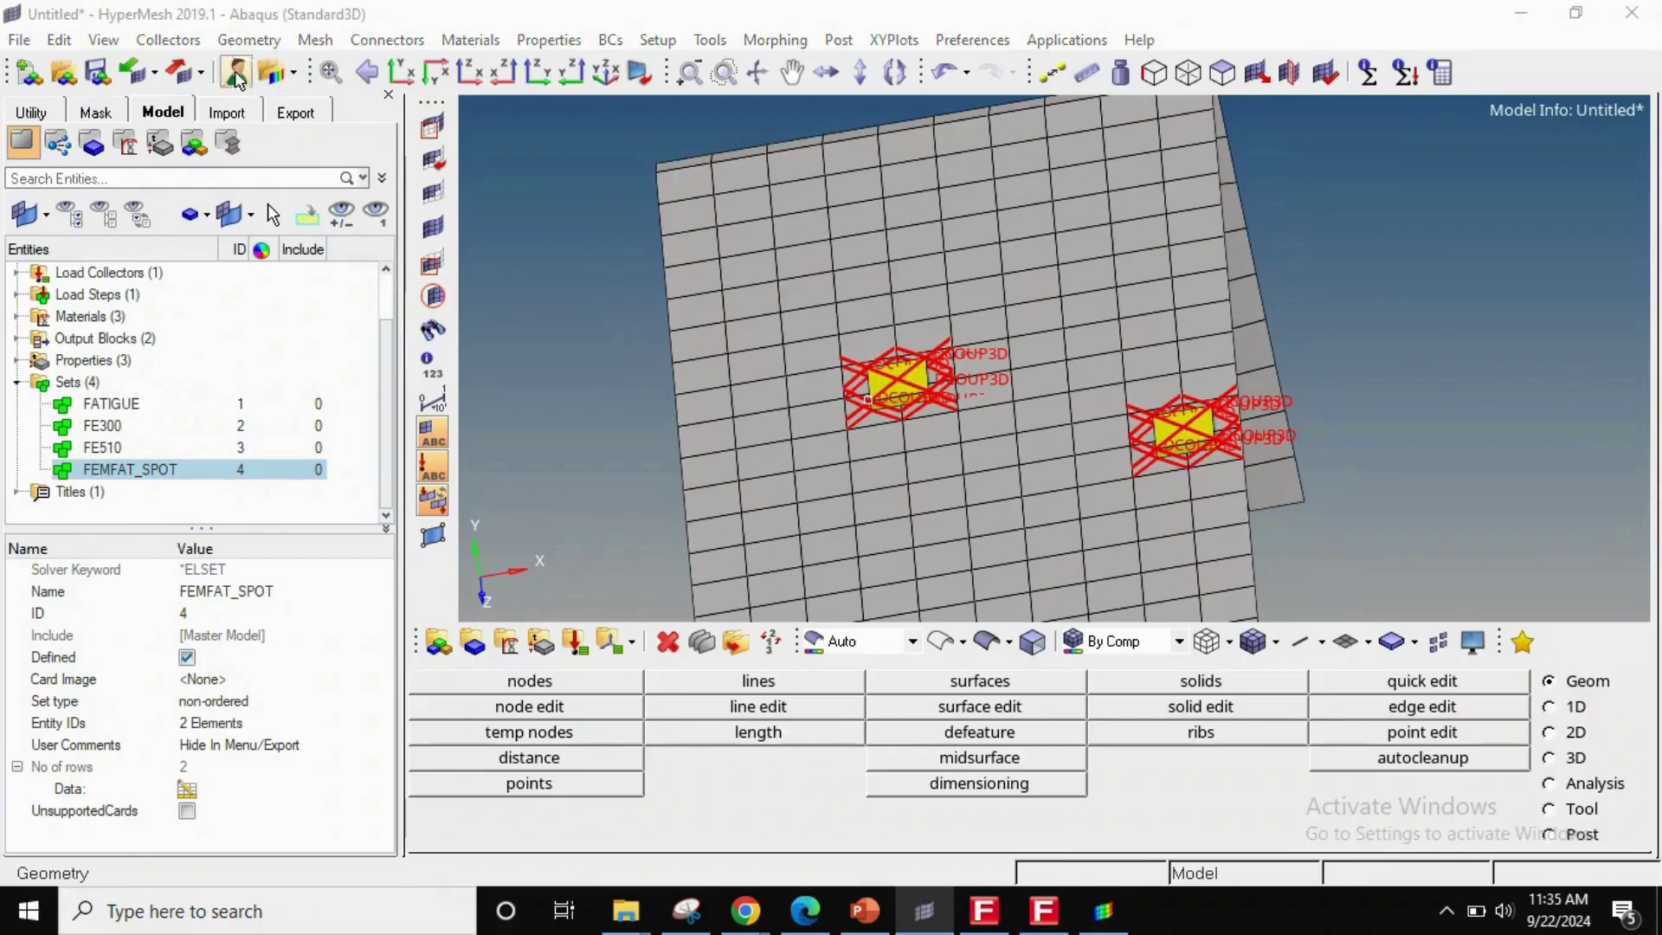
{"action": "left_click", "coordinate": [559, 273]}
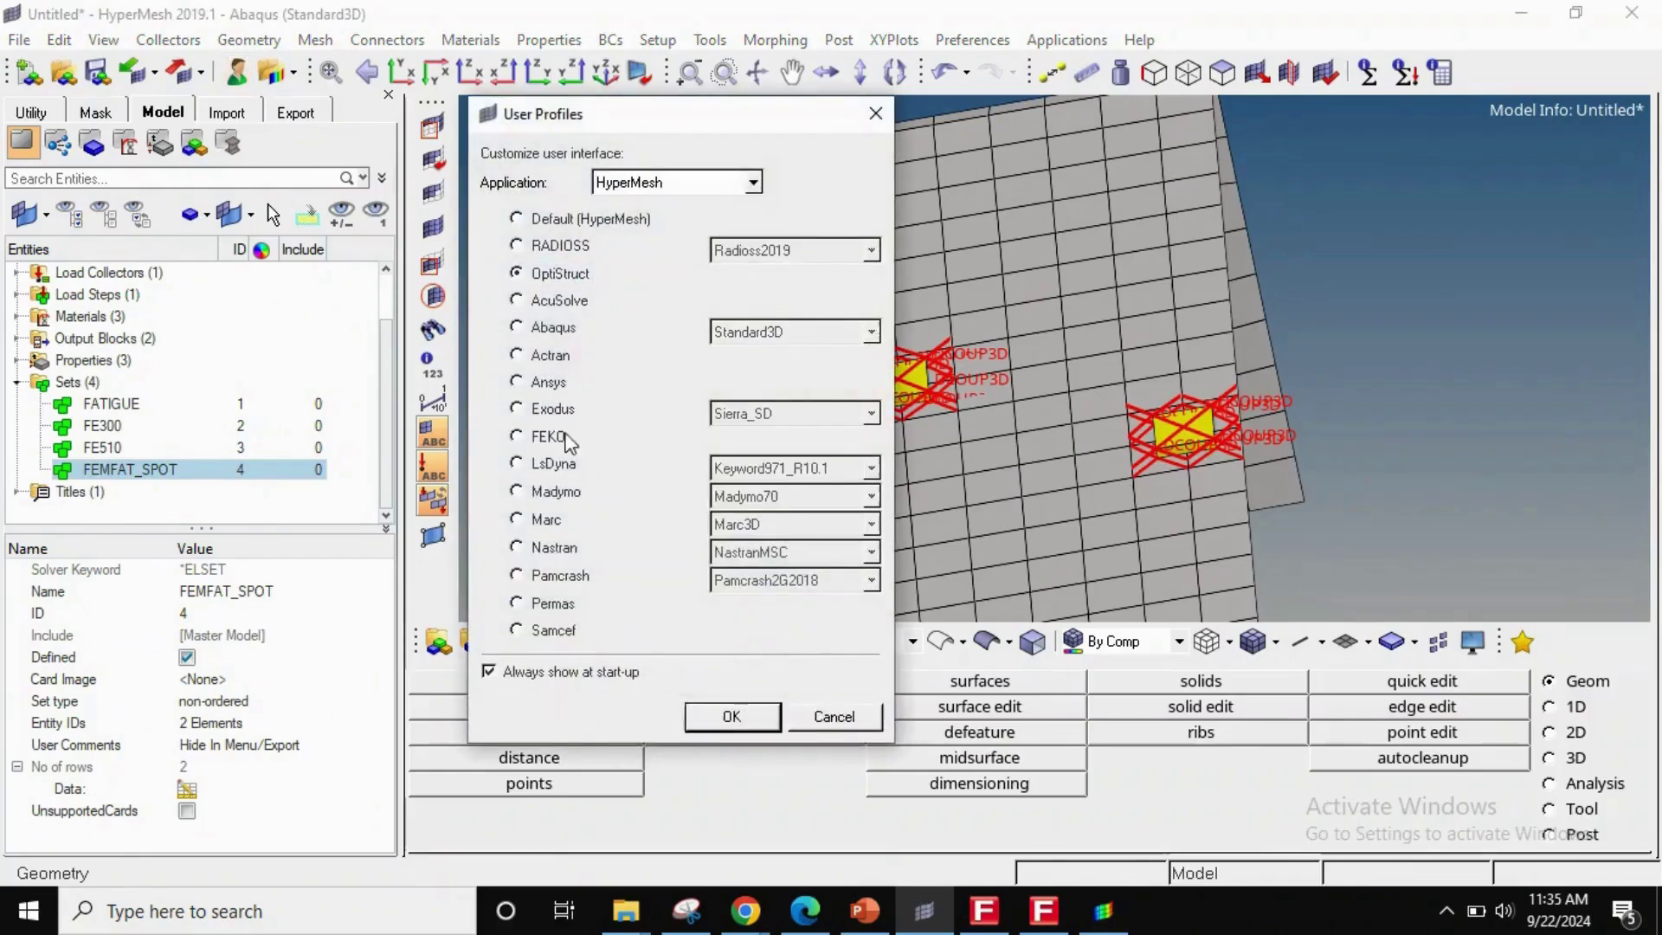
{"action": "left_click", "coordinate": [557, 551]}
{"action": "left_click", "coordinate": [1039, 427]}
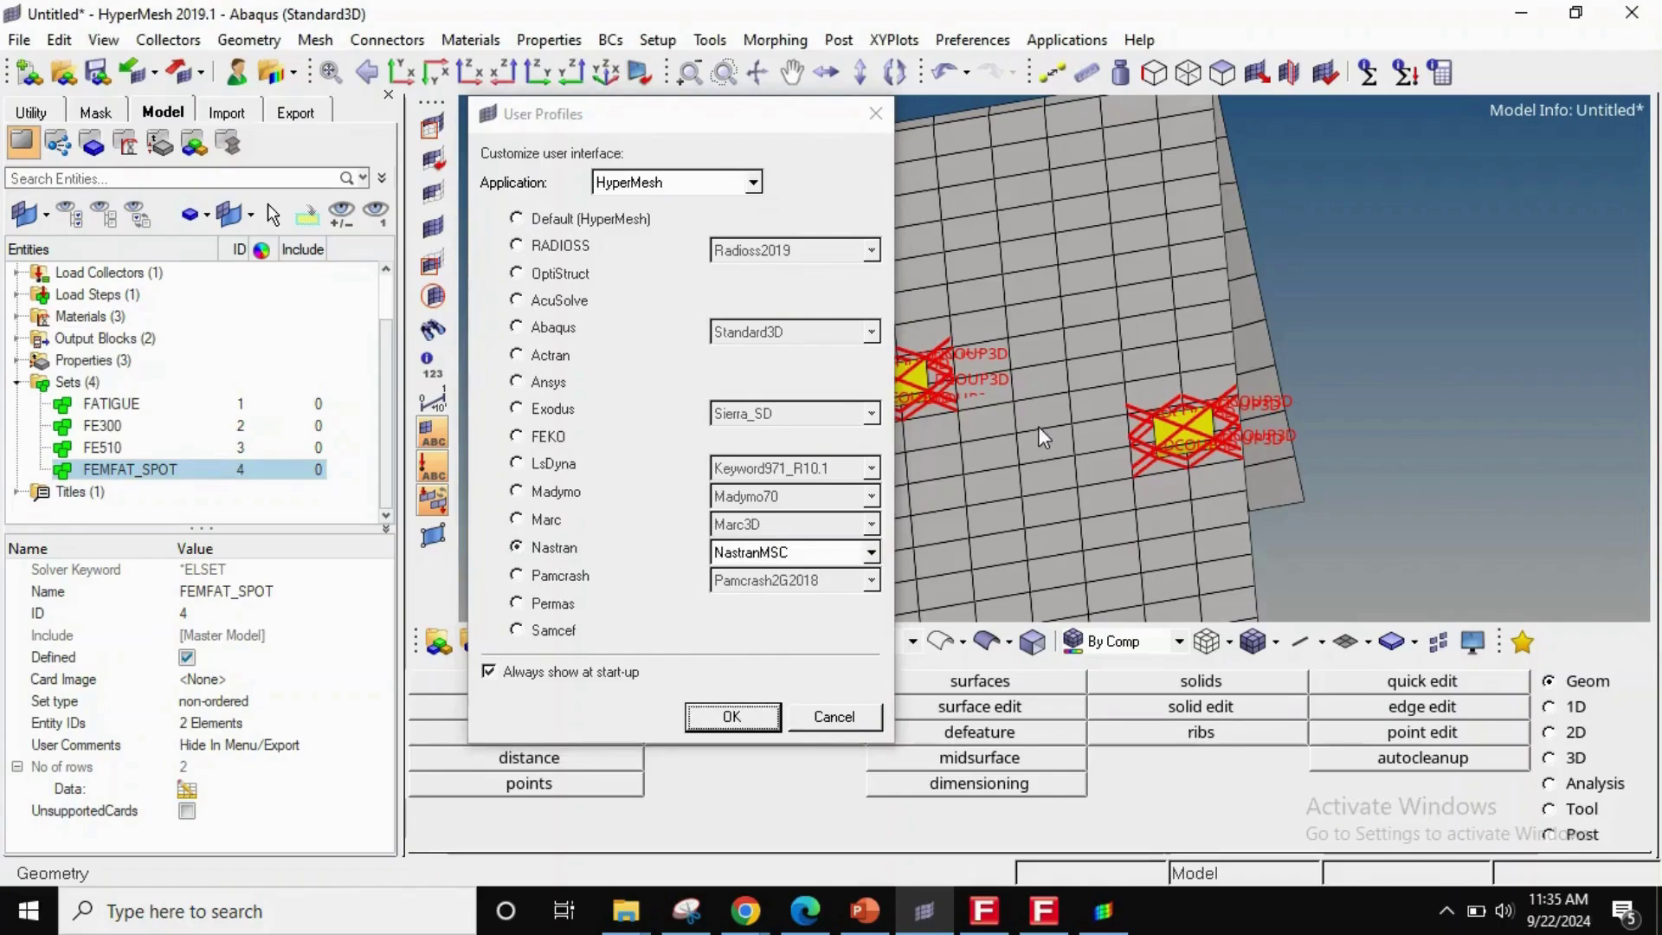
{"action": "key", "text": "Return"}
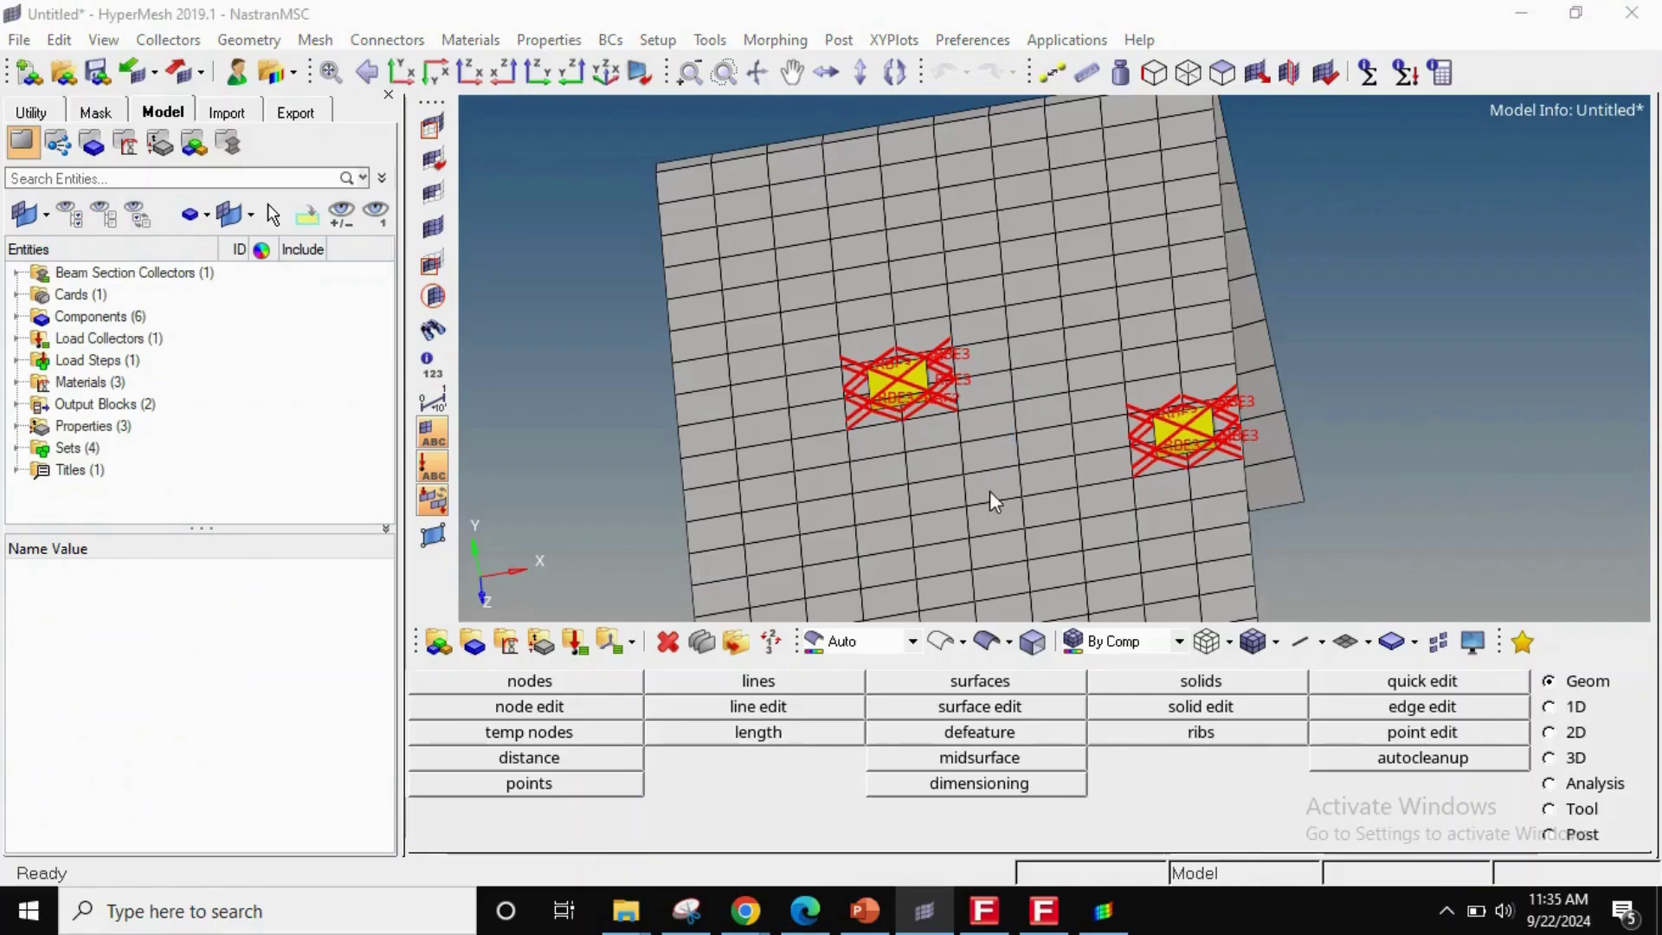
- Assign the PSOLID card image to the spot weld hexa property C3D8_comp_1
{"action": "left_click", "coordinate": [160, 143]}
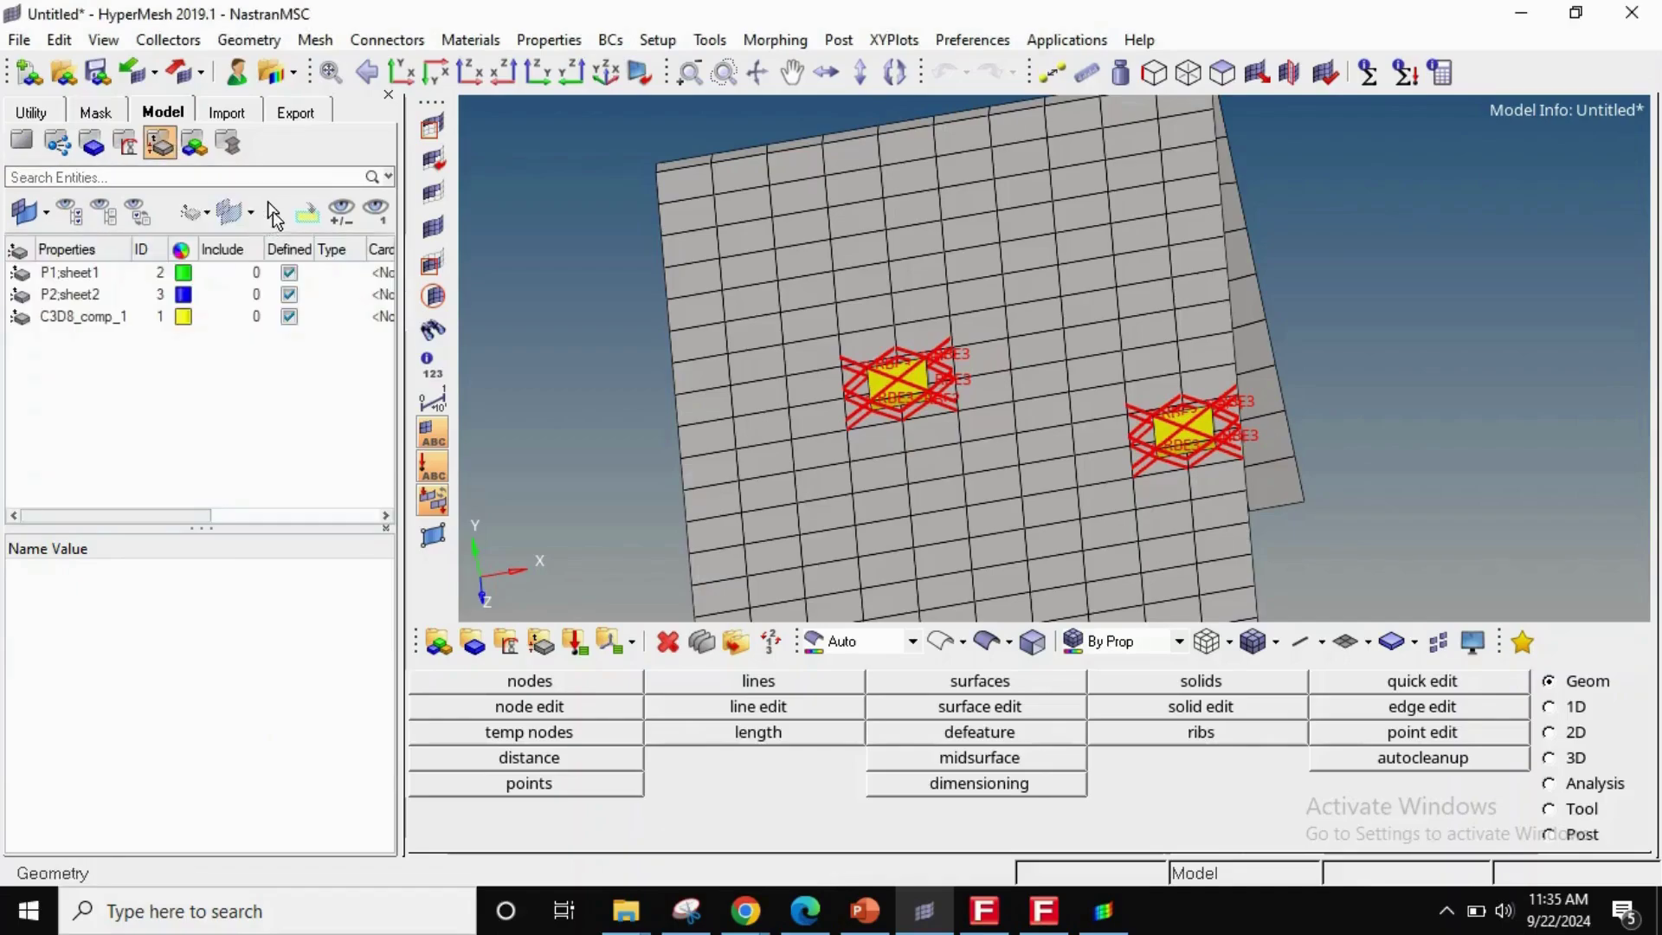
{"action": "scroll", "coordinate": [852, 433], "scroll_direction": "up", "scroll_amount": 8}
{"action": "left_click", "coordinate": [836, 403]}
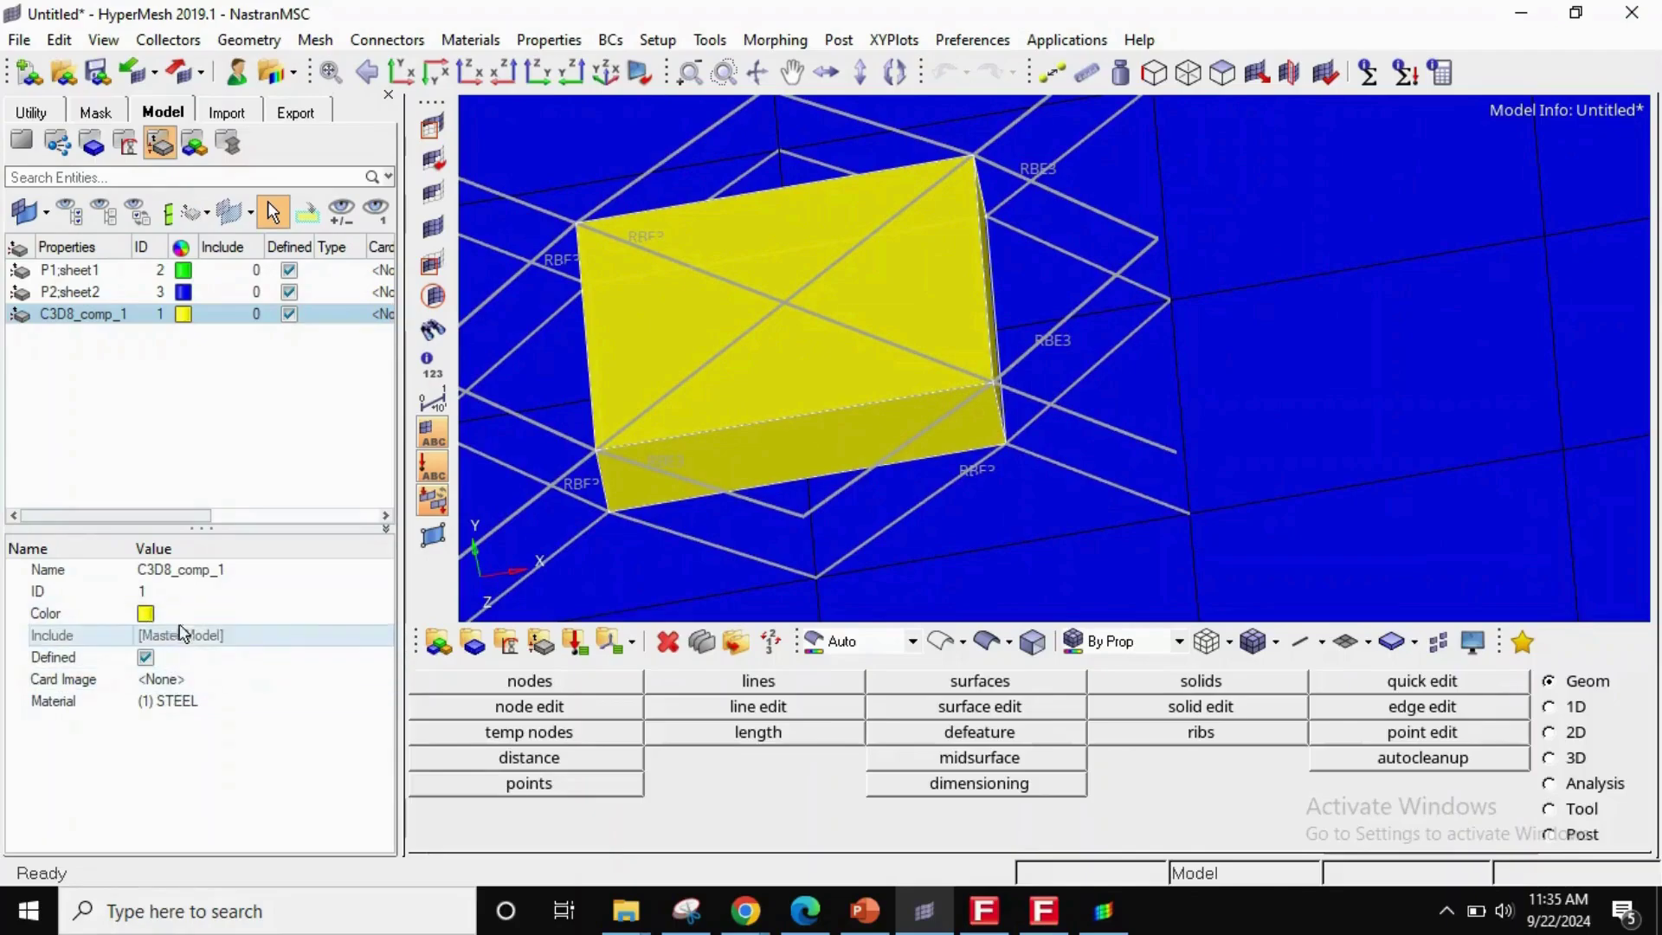
{"action": "left_click", "coordinate": [173, 679]}
{"action": "left_click", "coordinate": [173, 679]}
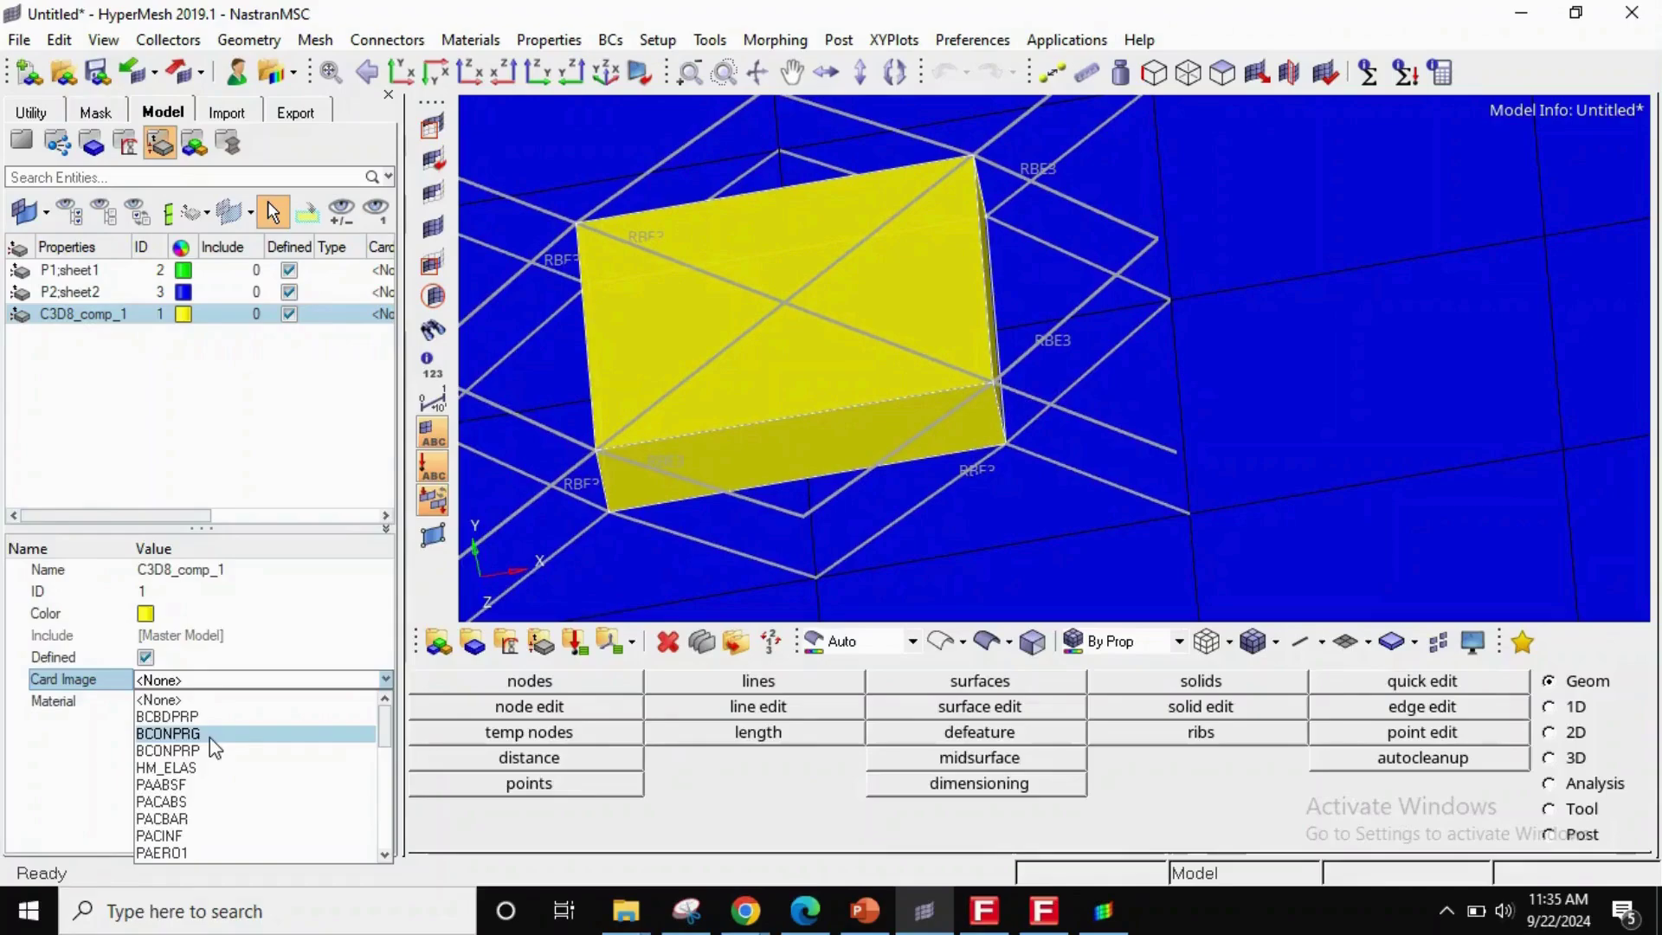
{"action": "key", "text": "p"}
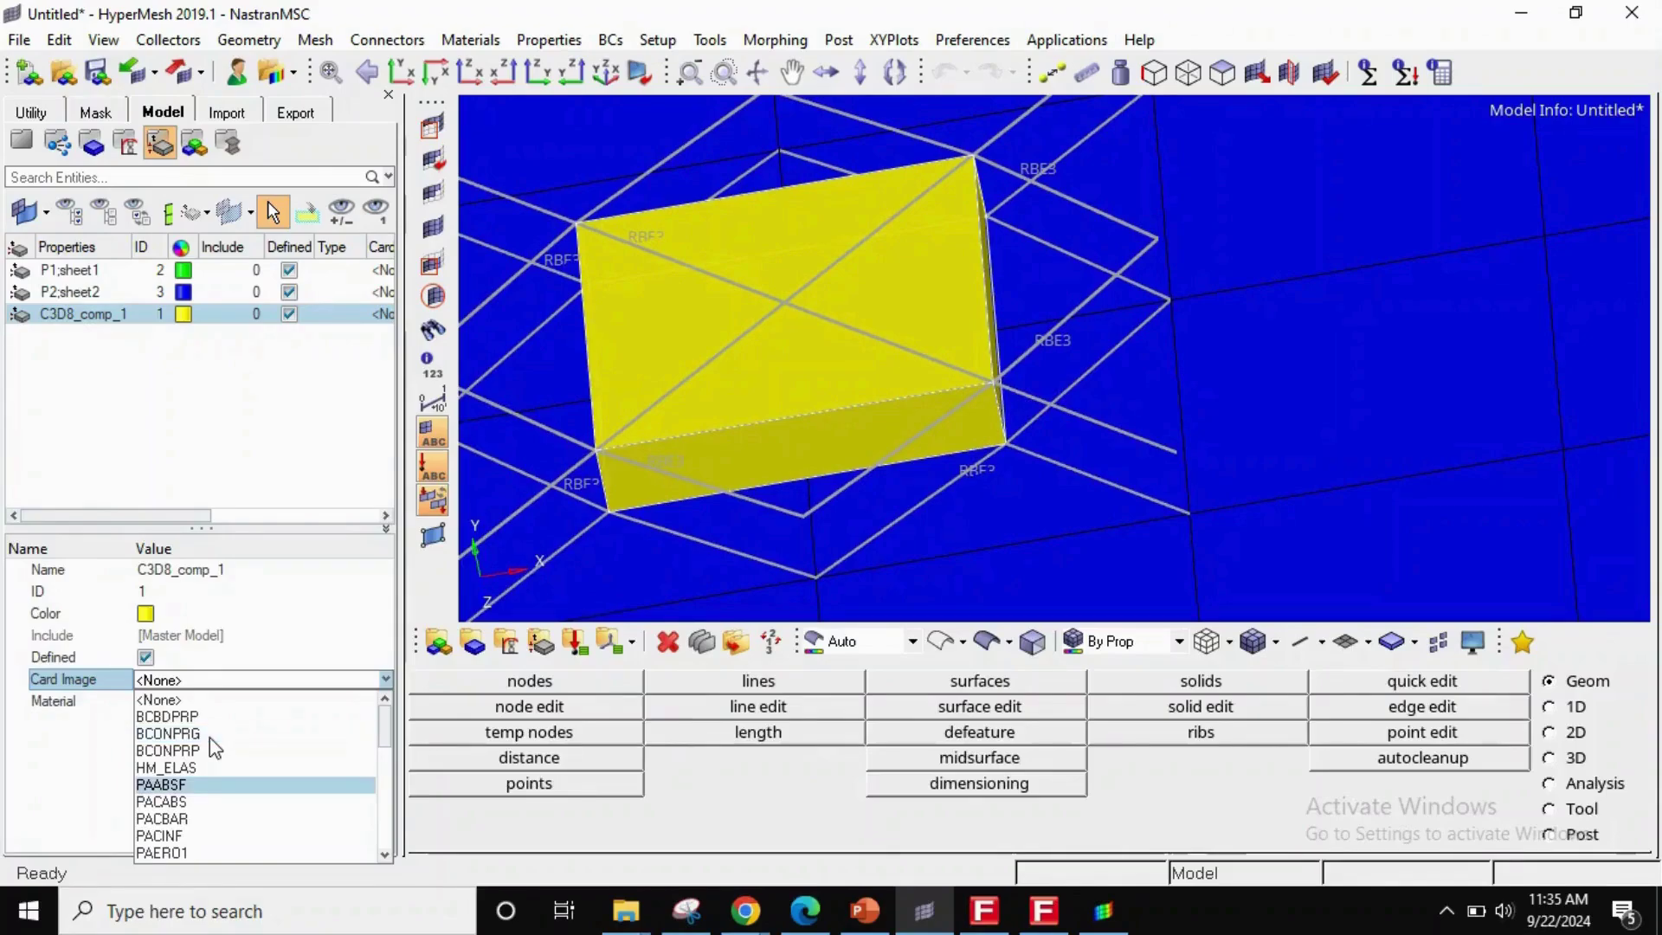
{"action": "scroll", "coordinate": [209, 738], "scroll_direction": "down", "scroll_amount": 2}
{"action": "scroll", "coordinate": [209, 746], "scroll_direction": "down", "scroll_amount": 8}
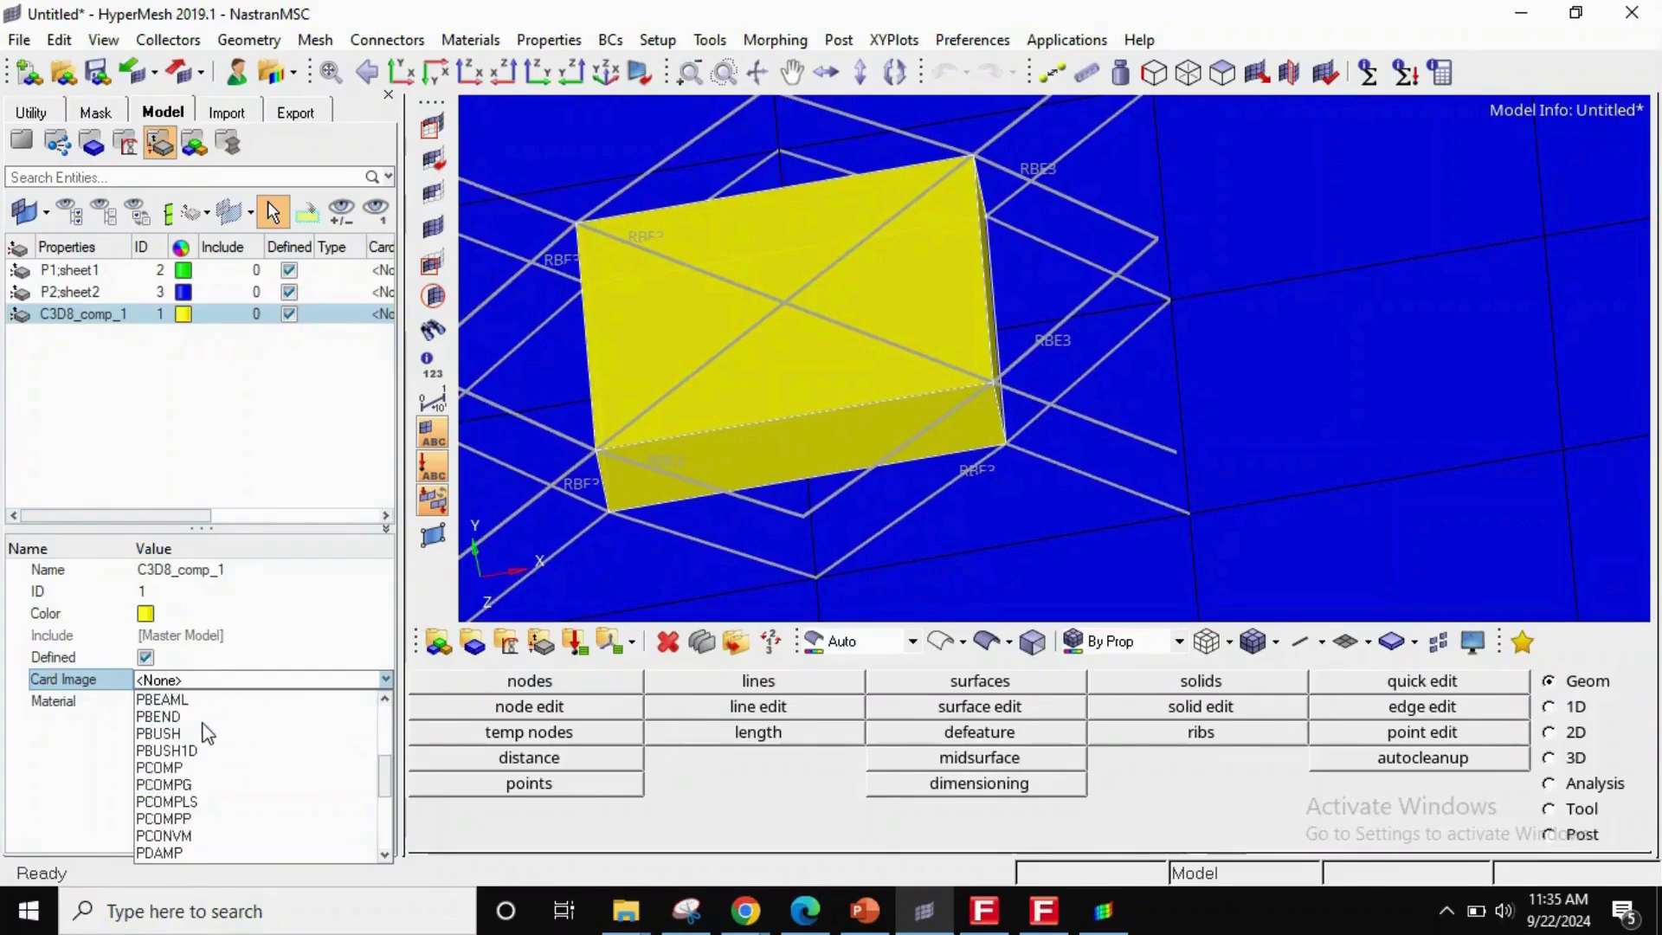
{"action": "scroll", "coordinate": [227, 798], "scroll_direction": "down", "scroll_amount": 2}
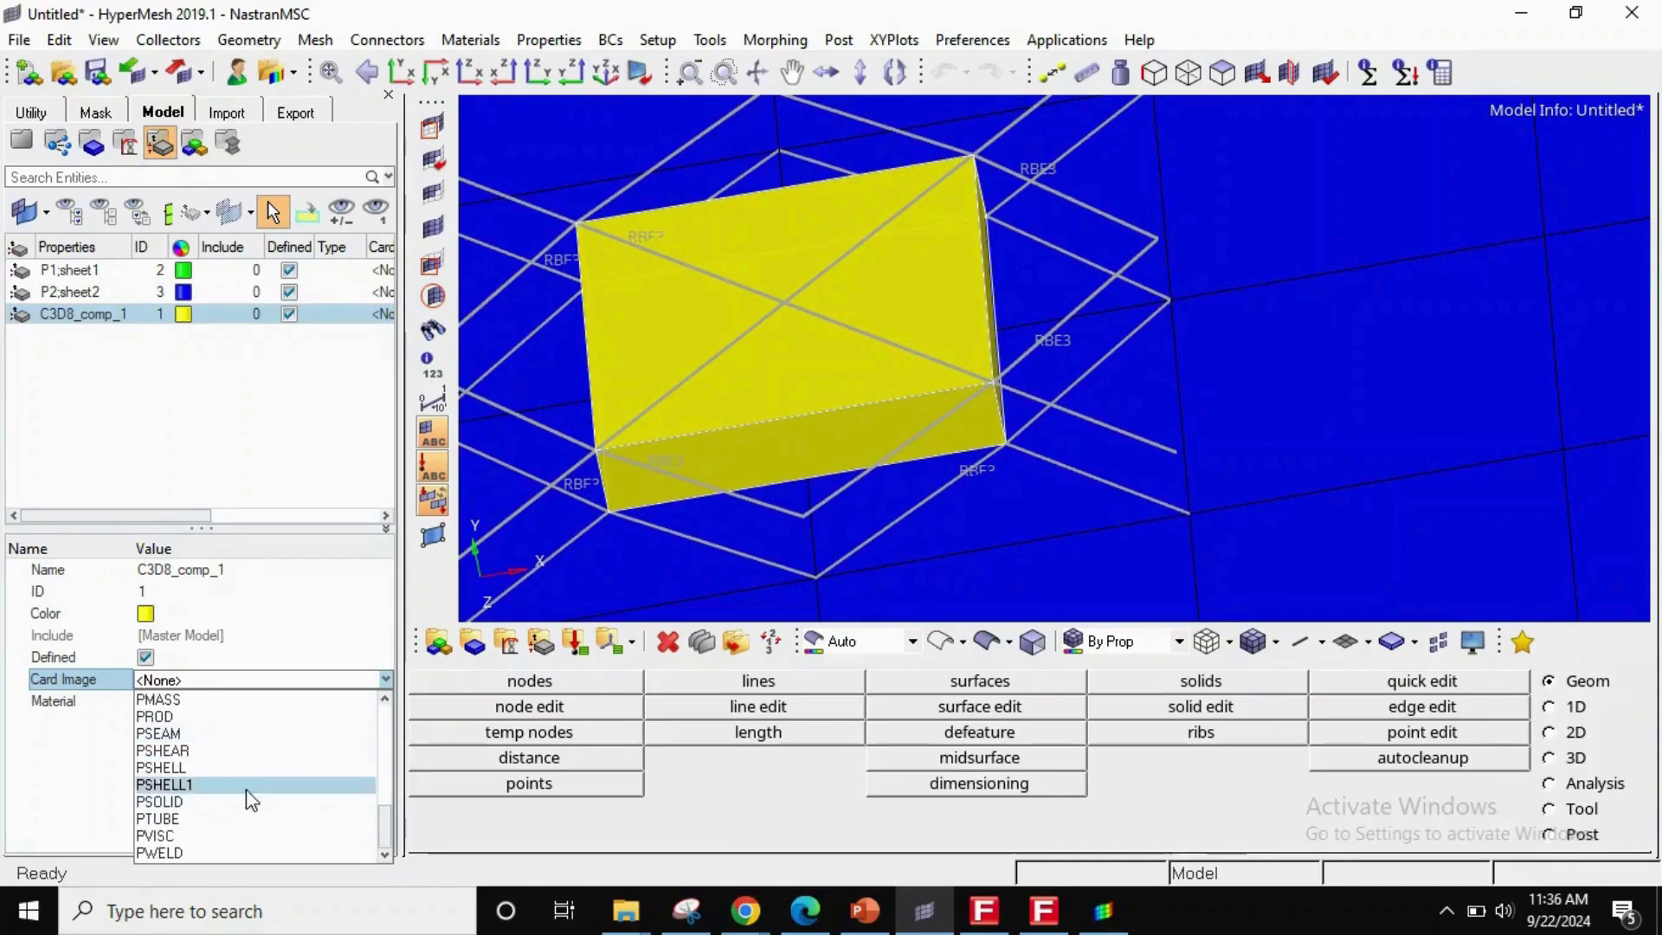
{"action": "left_click", "coordinate": [223, 809]}
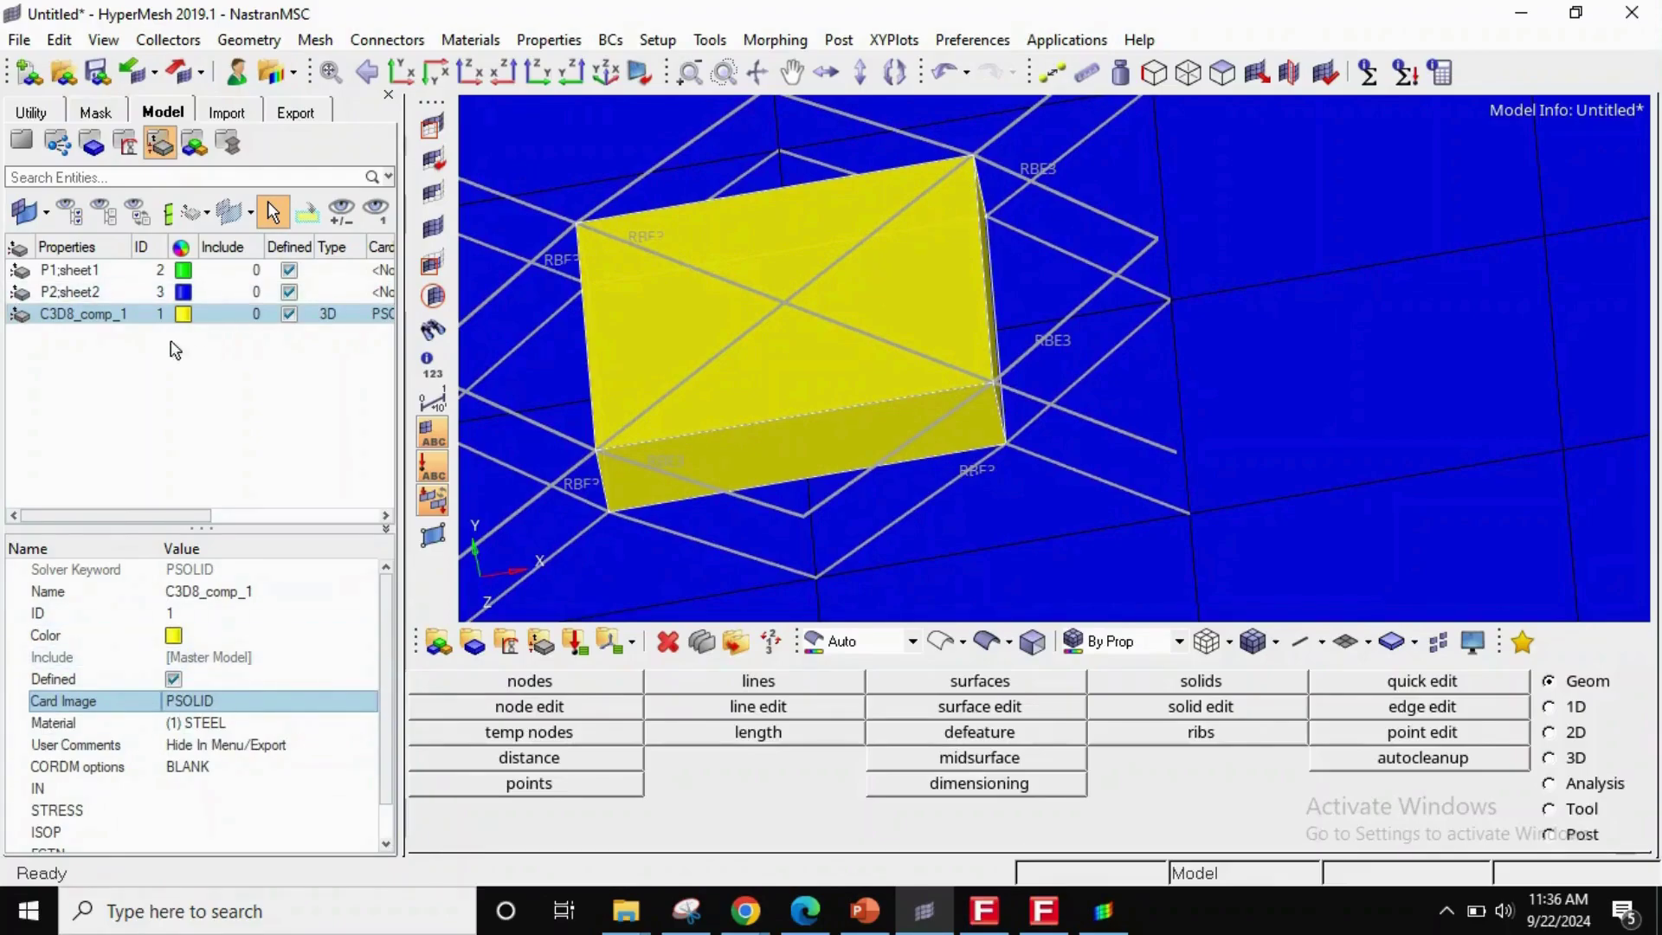
- Set the ID of the spot weld hexa property C3D8_comp_1 to 200001
{"action": "left_click", "coordinate": [193, 614]}
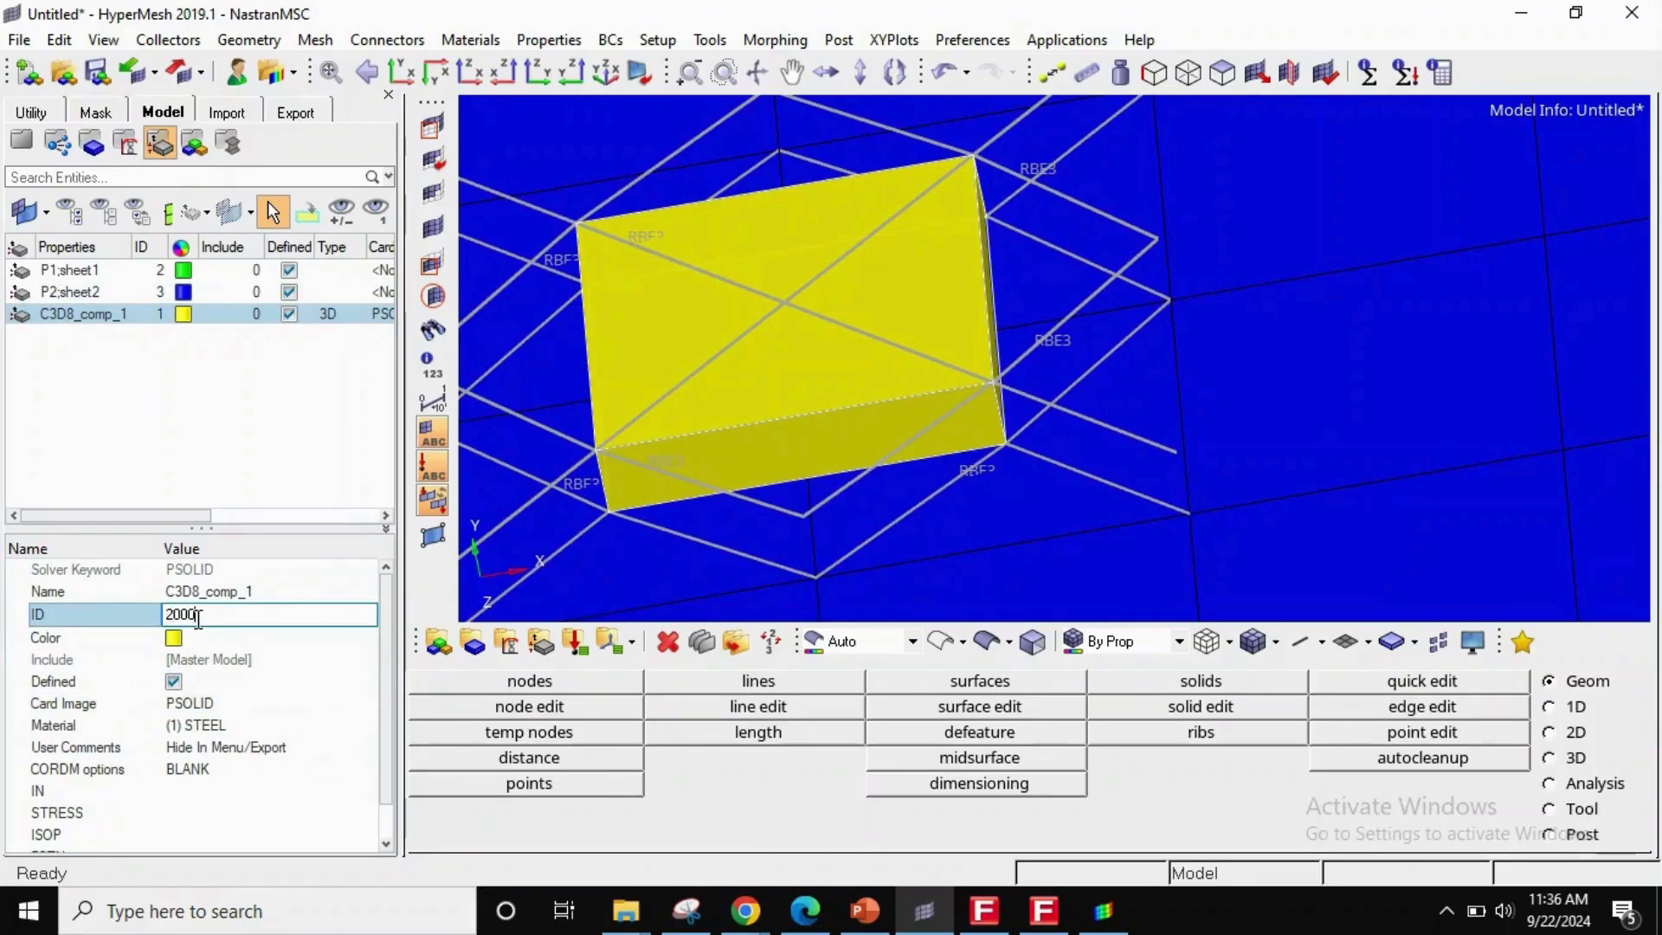
{"action": "type", "text": "200001"}
{"action": "key", "text": "Return"}
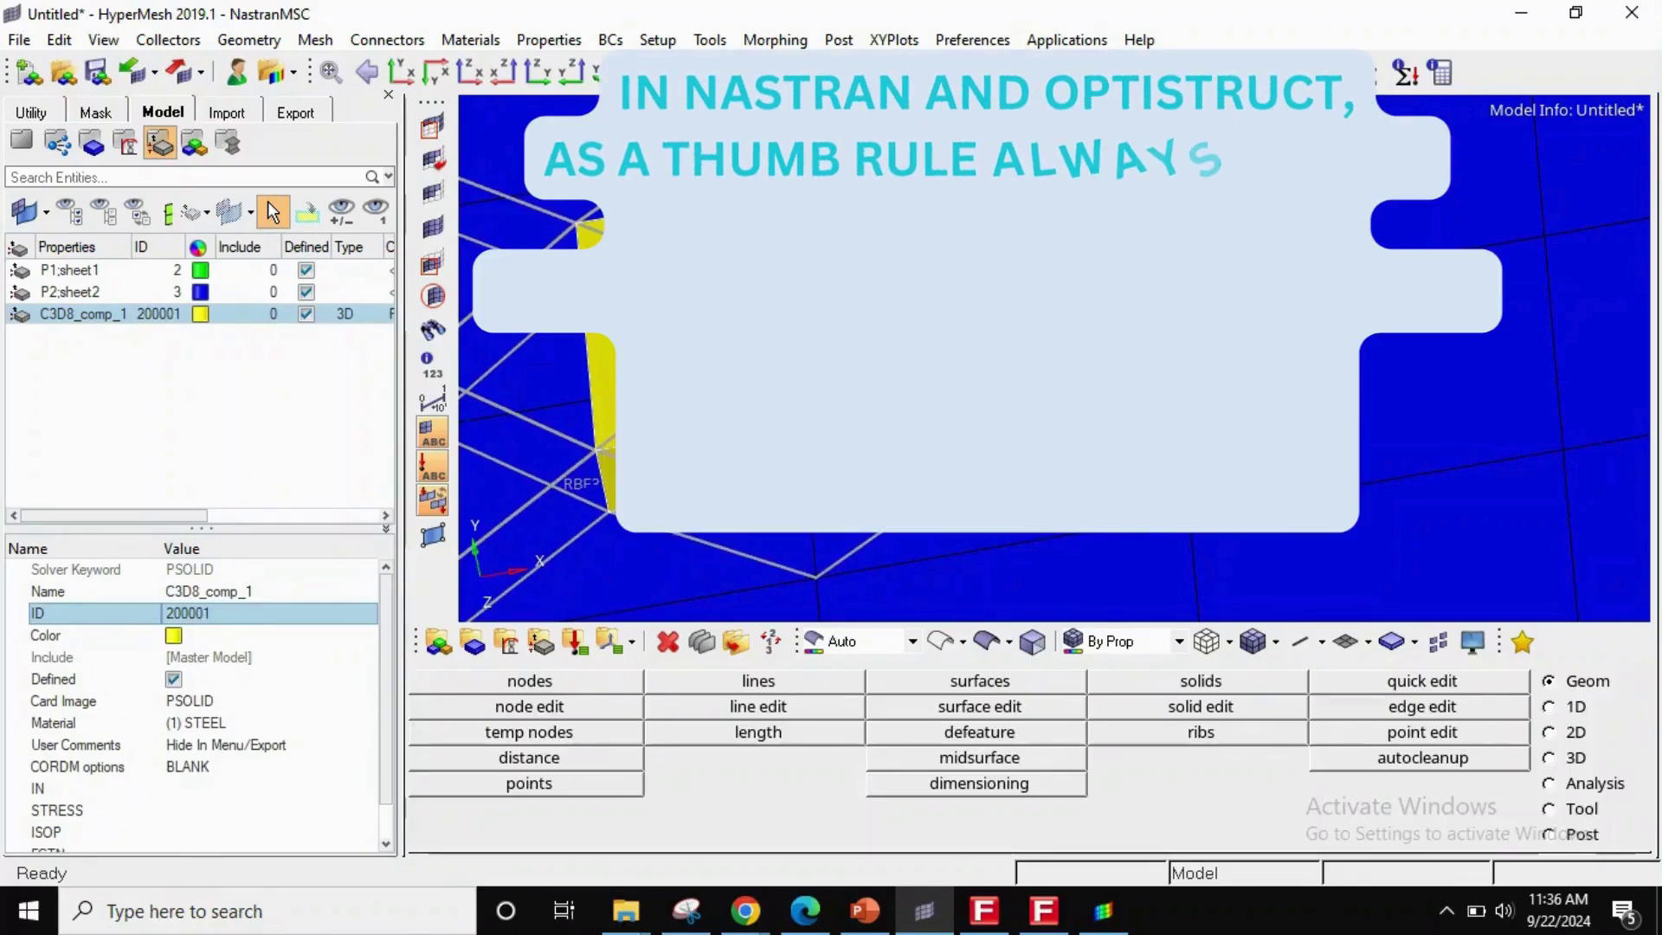
{"action": "right_click_drag", "start_coordinate": [693, 346], "coordinate": [1298, 389], "text": "ctrl"}
{"action": "scroll", "coordinate": [986, 372], "scroll_direction": "down", "scroll_amount": 5}
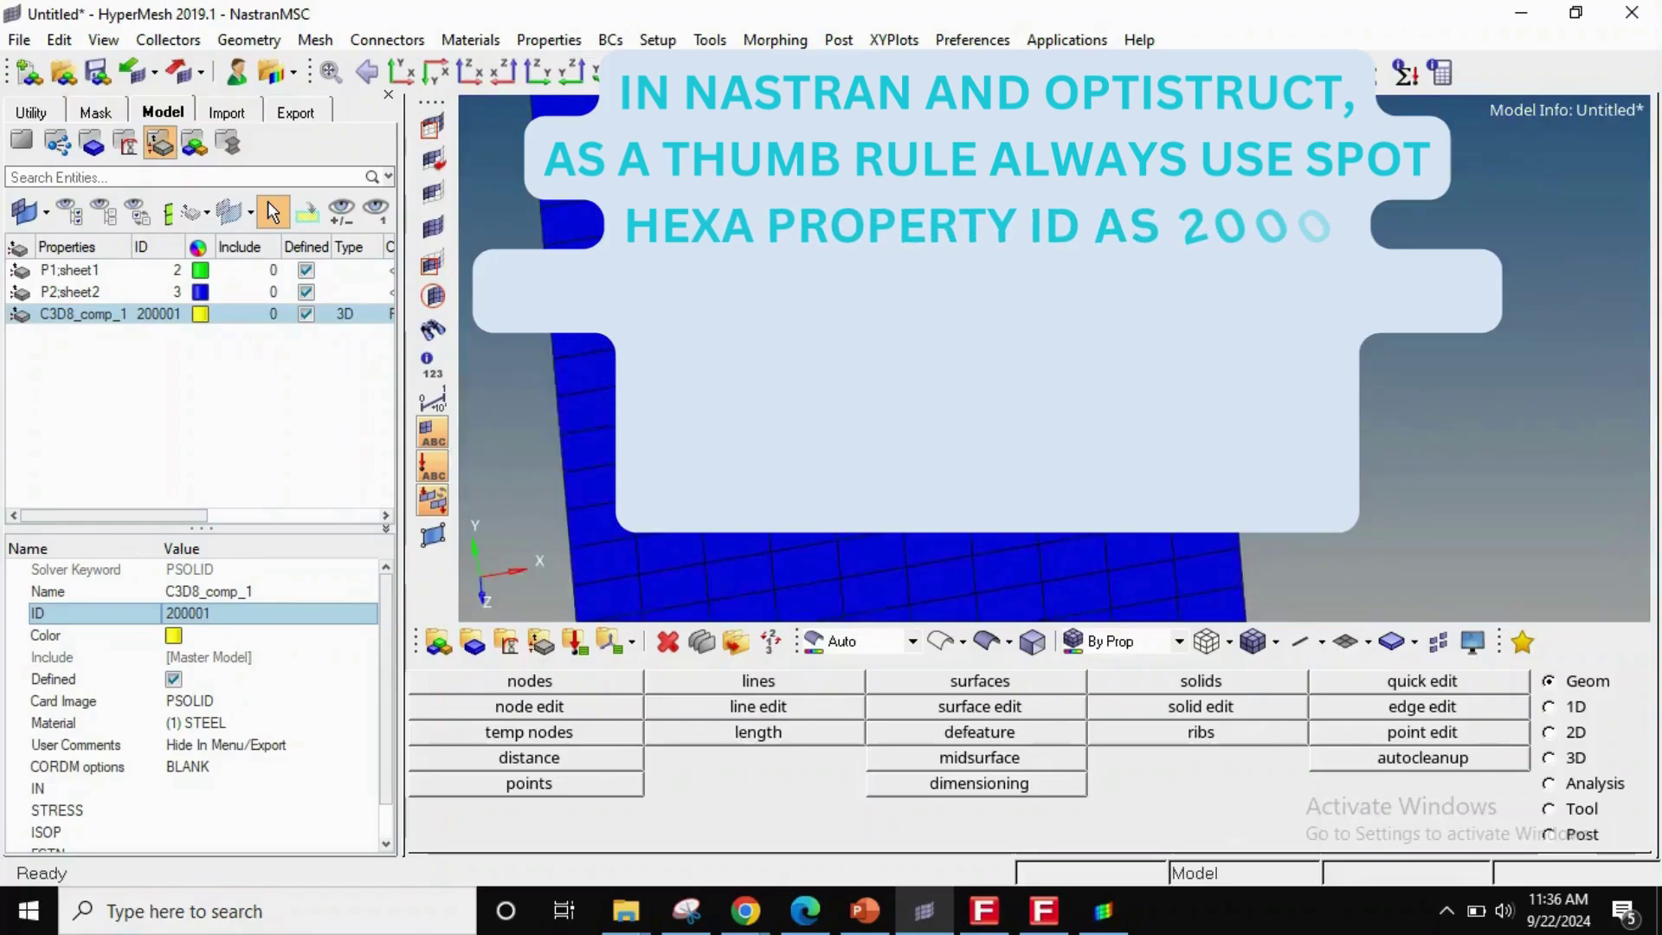
{"action": "right_click_drag", "start_coordinate": [987, 373], "coordinate": [852, 372], "text": "ctrl"}
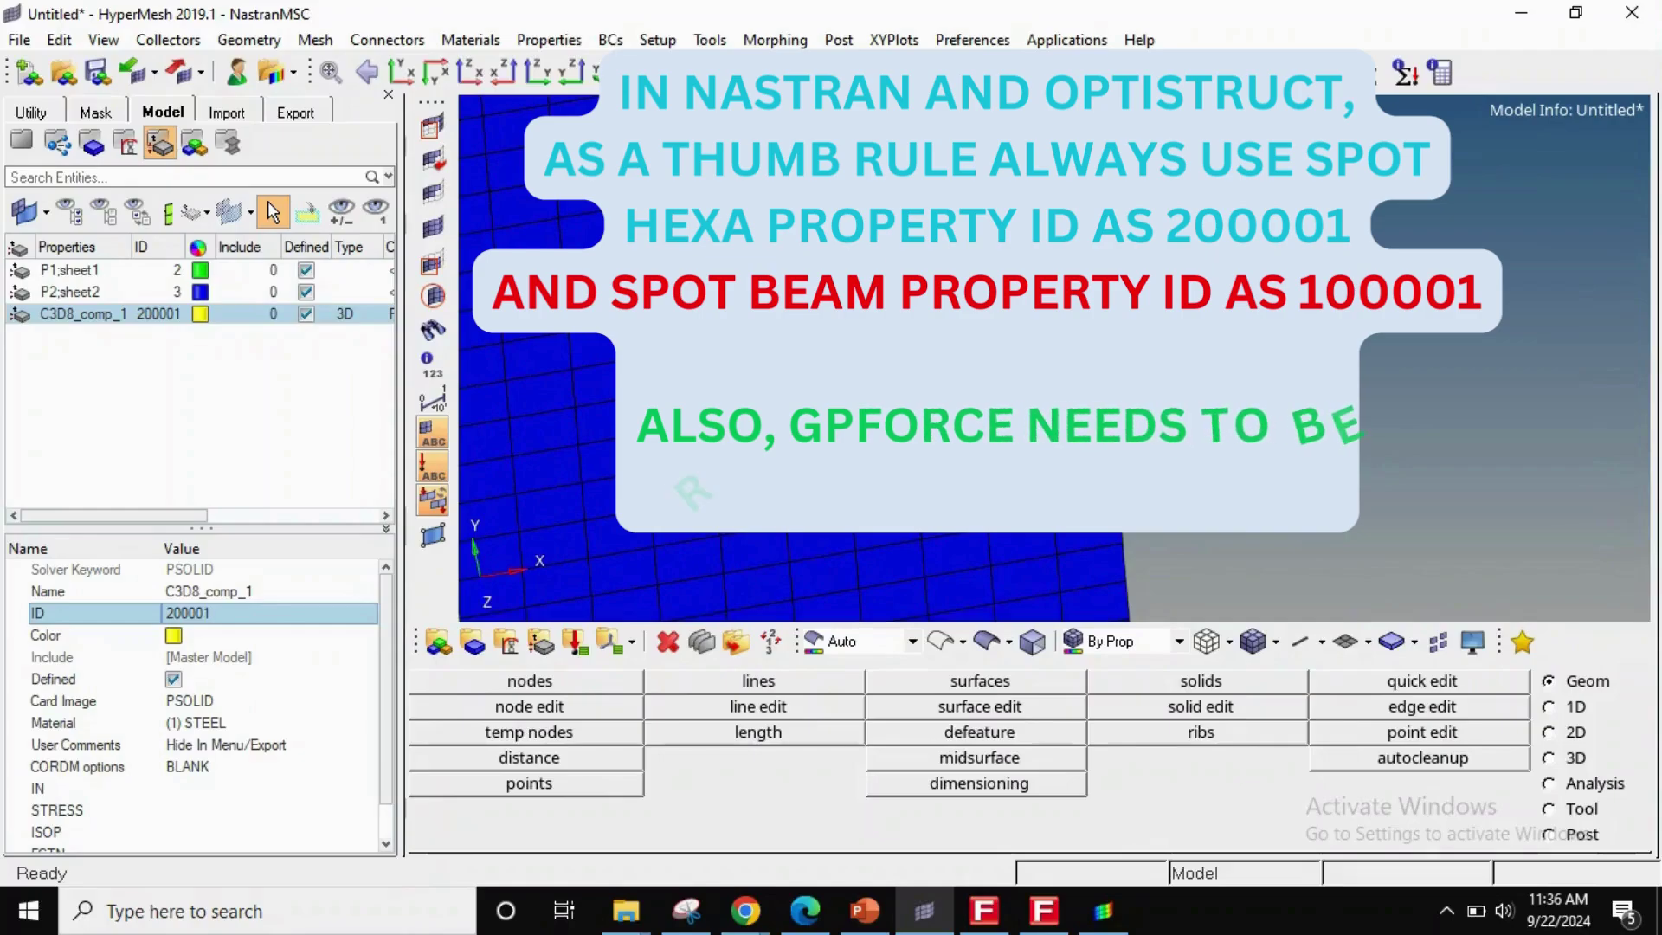
- Switch to Snipping Tool and mark the CBAR/CBEAM and CHEXA PID ranges in the element type table with the pen
{"action": "left_click", "coordinate": [688, 909]}
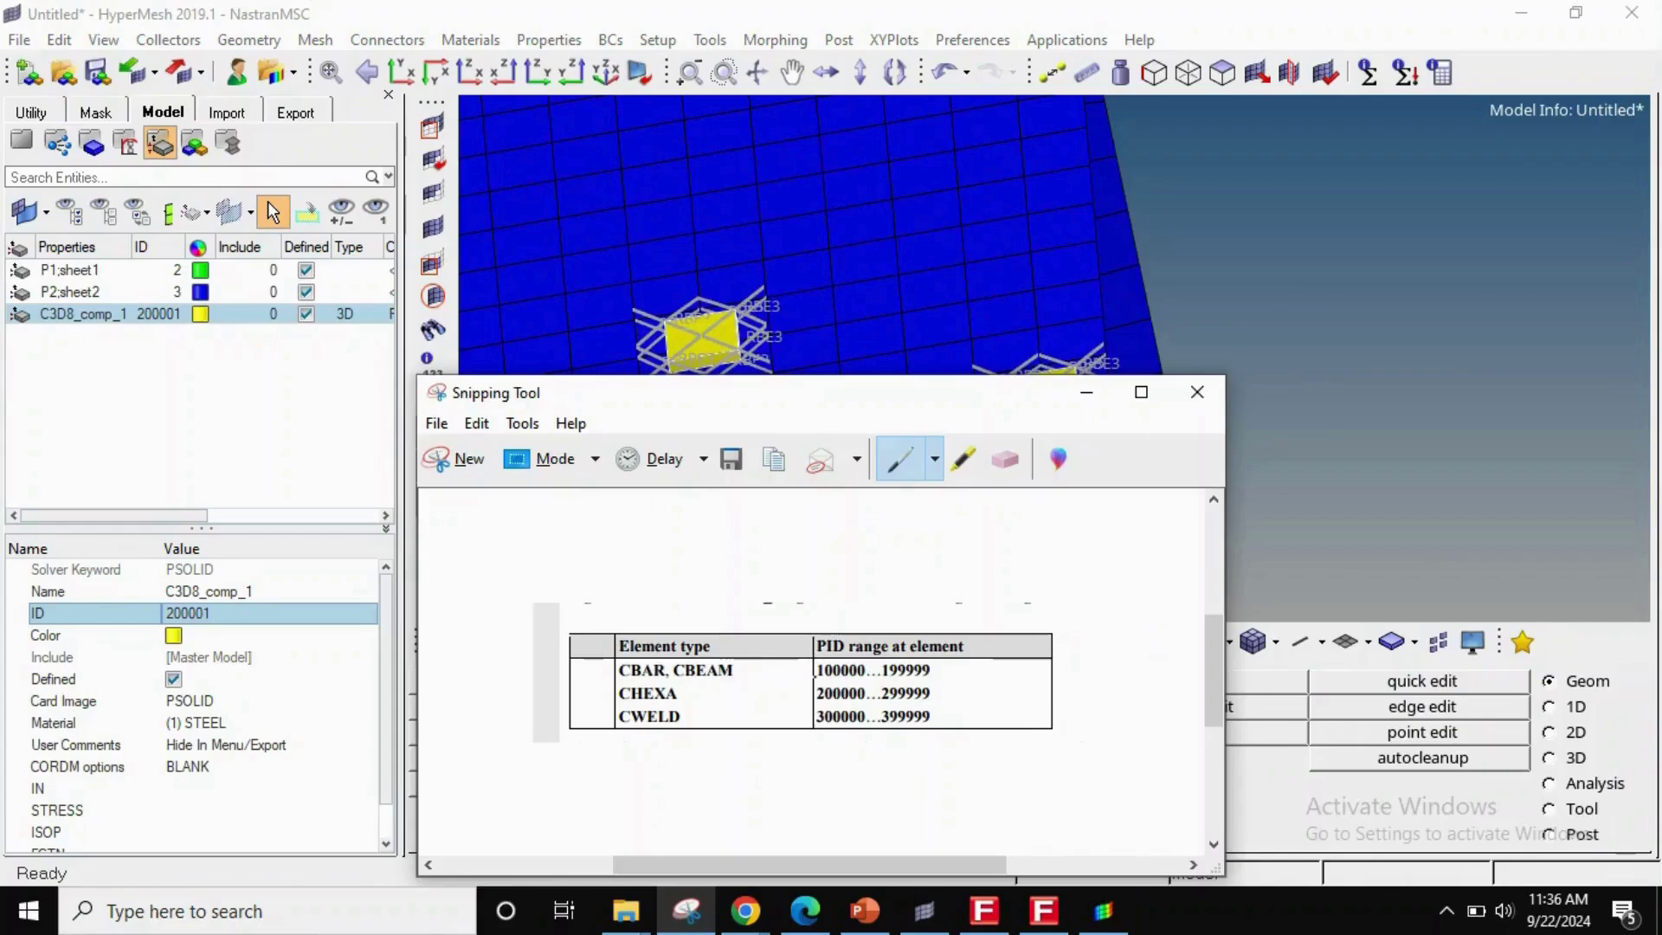
{"action": "left_click_drag", "start_coordinate": [816, 679], "coordinate": [925, 682]}
{"action": "left_click_drag", "start_coordinate": [866, 616], "coordinate": [836, 614]}
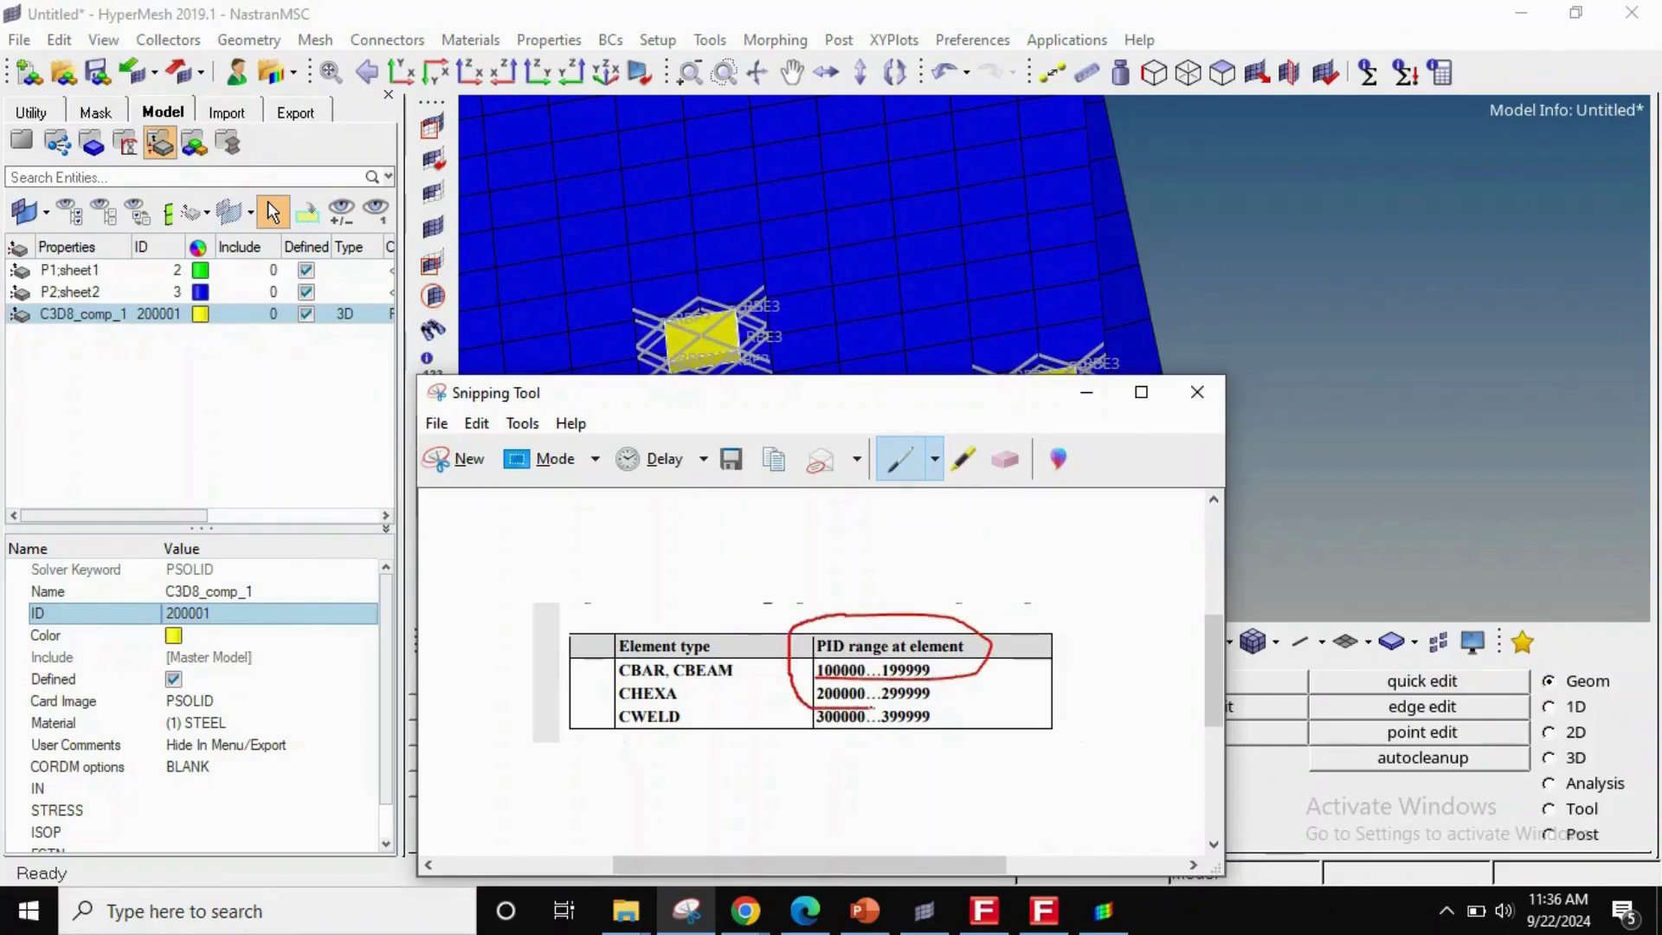
{"action": "left_click_drag", "start_coordinate": [870, 707], "coordinate": [992, 702]}
{"action": "left_click_drag", "start_coordinate": [817, 706], "coordinate": [930, 714]}
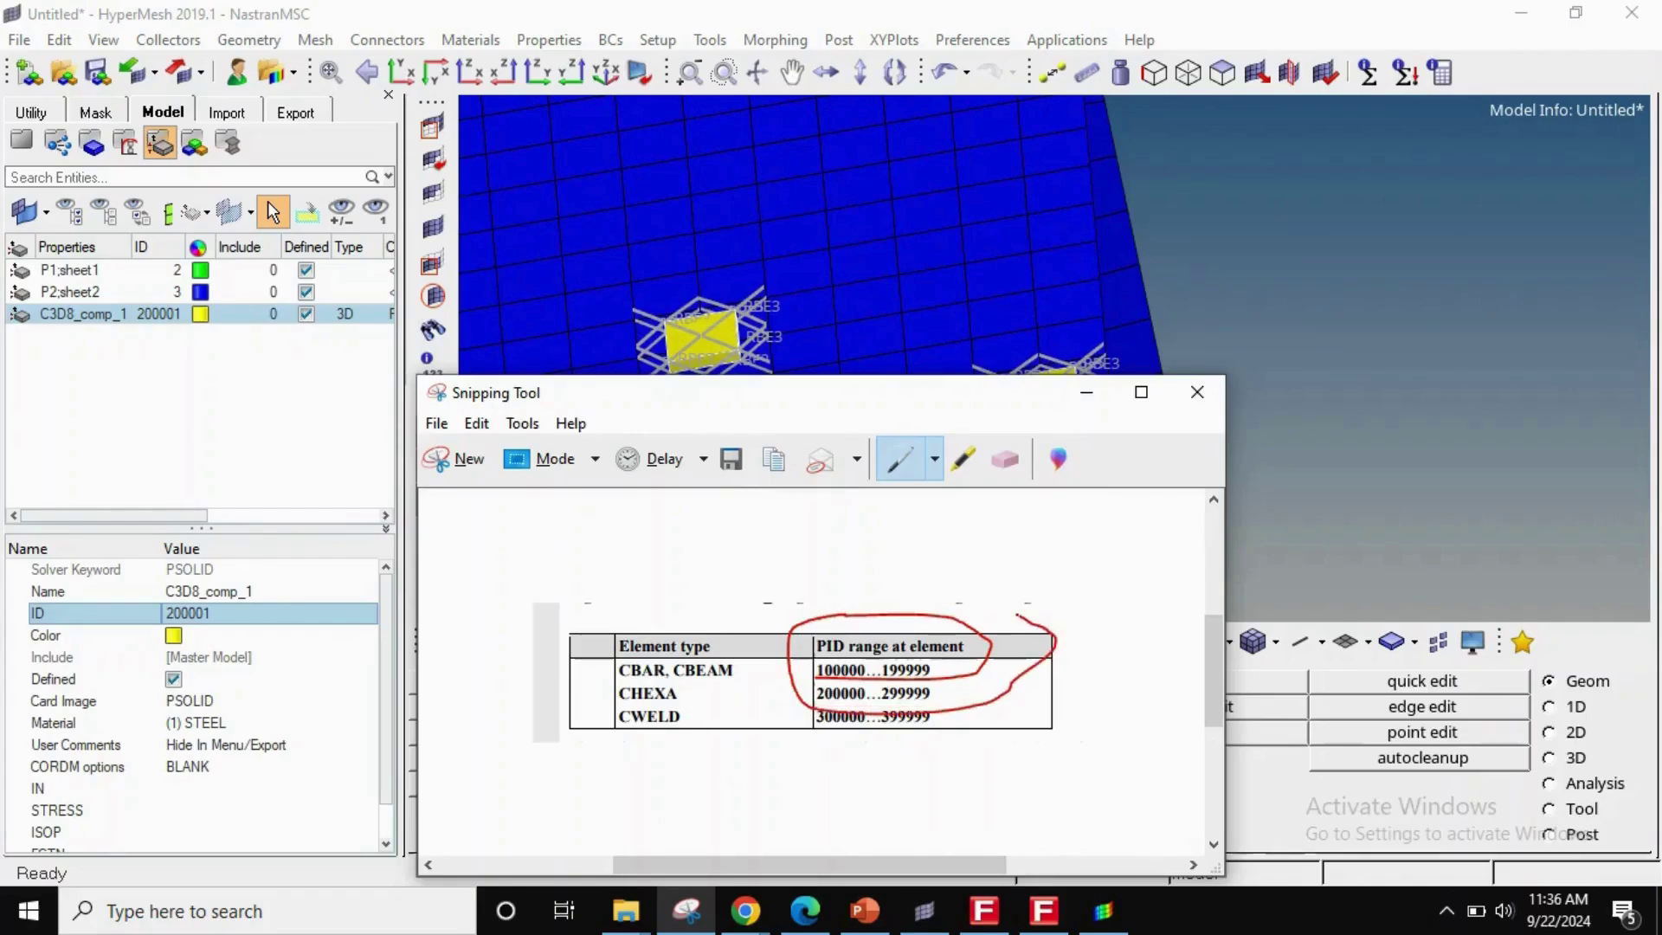